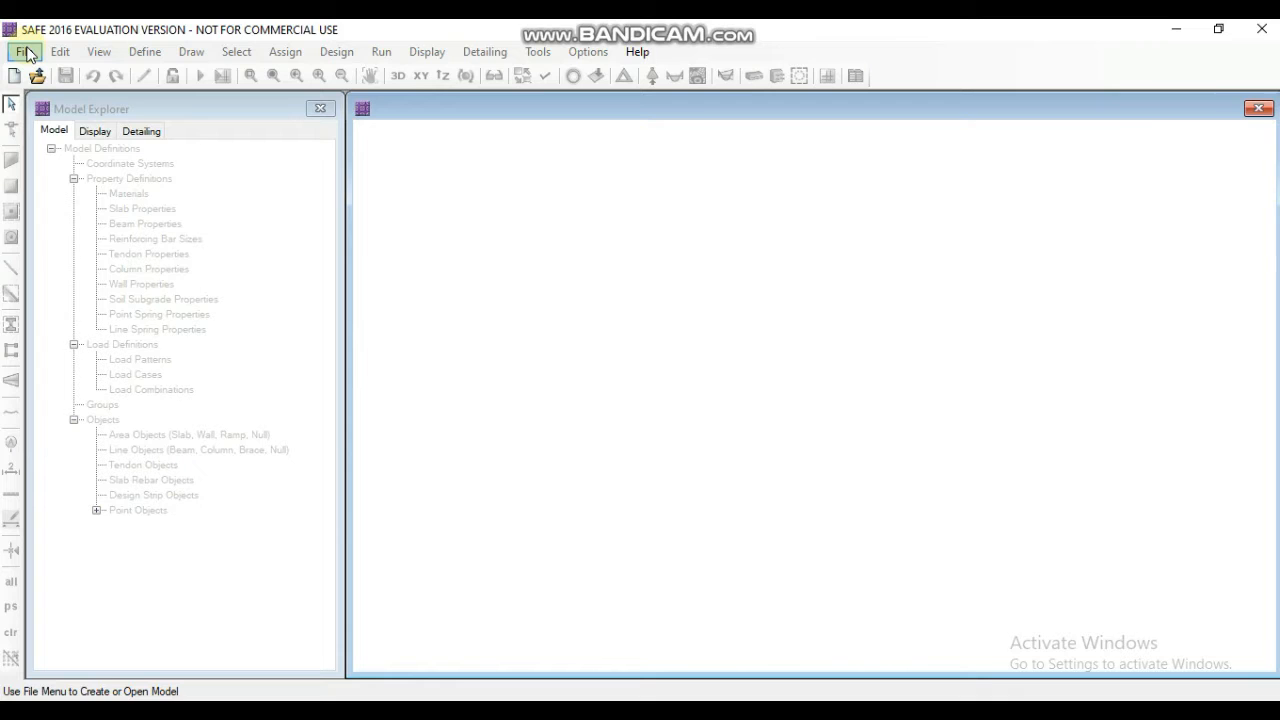
- Start a new model using the IS 456-2000 design code and metric default units
{"action": "left_click", "coordinate": [25, 52]}
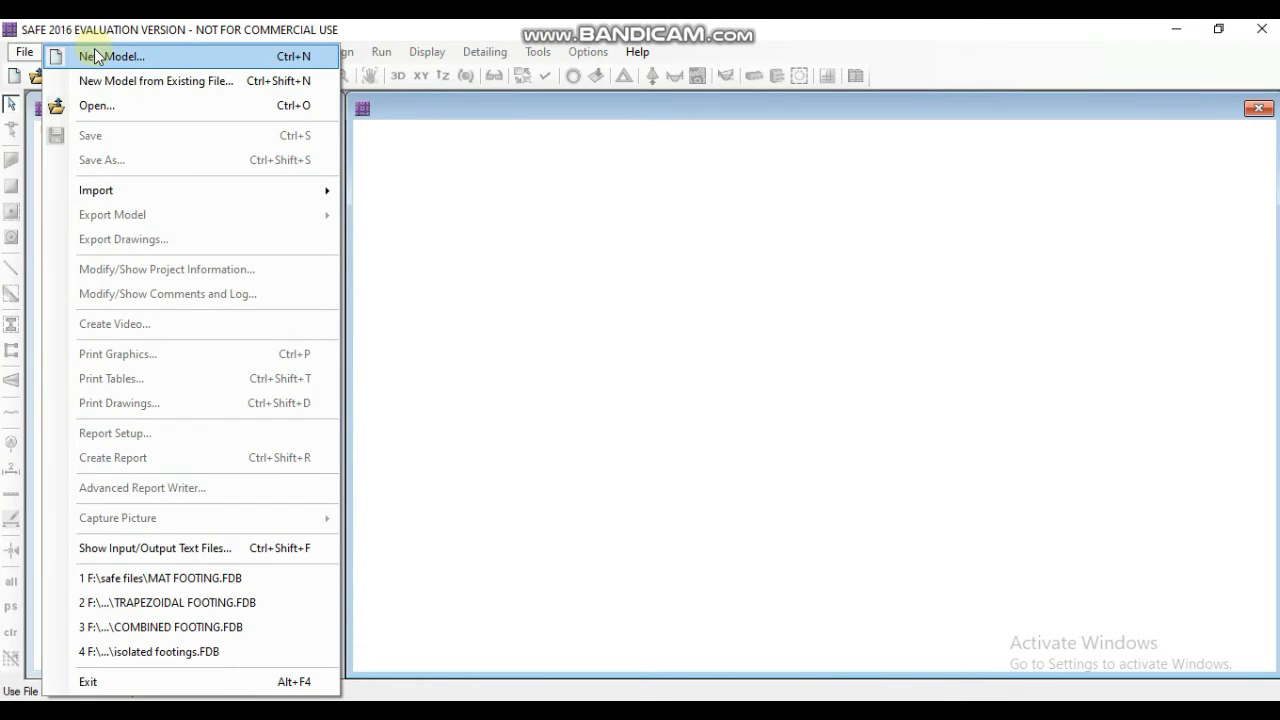
{"action": "left_click", "coordinate": [97, 57]}
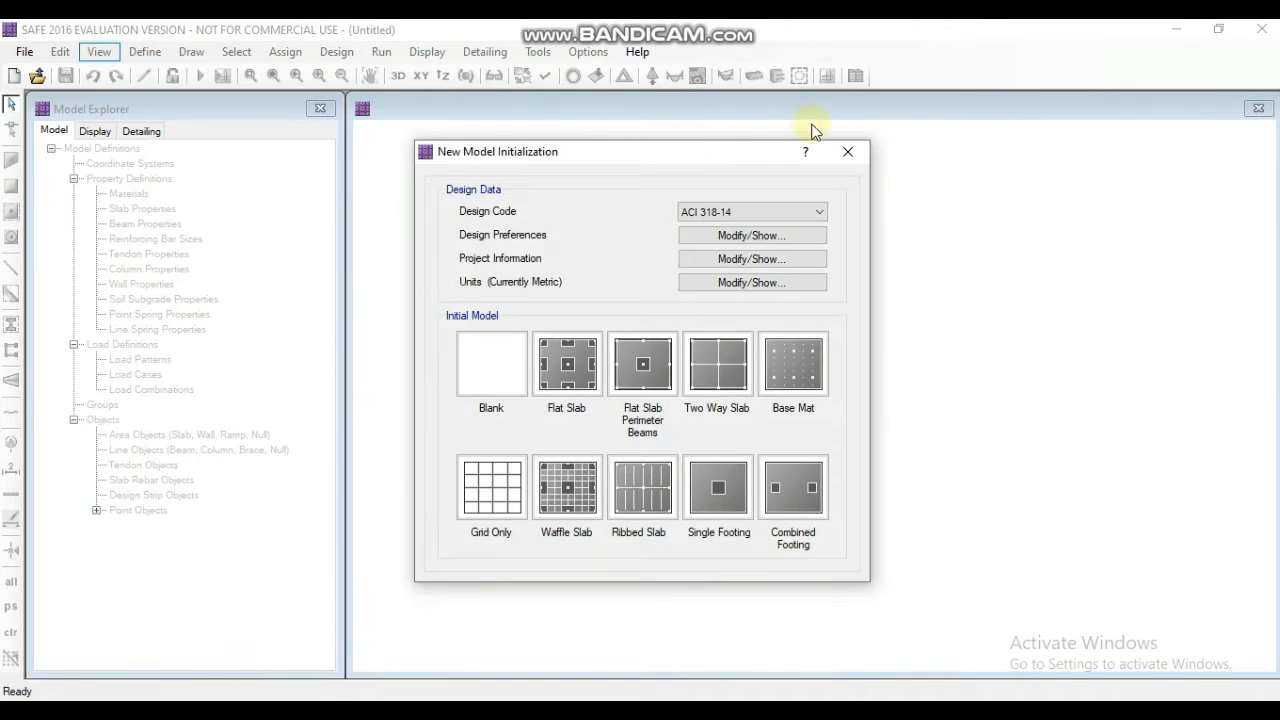
{"action": "left_click", "coordinate": [816, 210]}
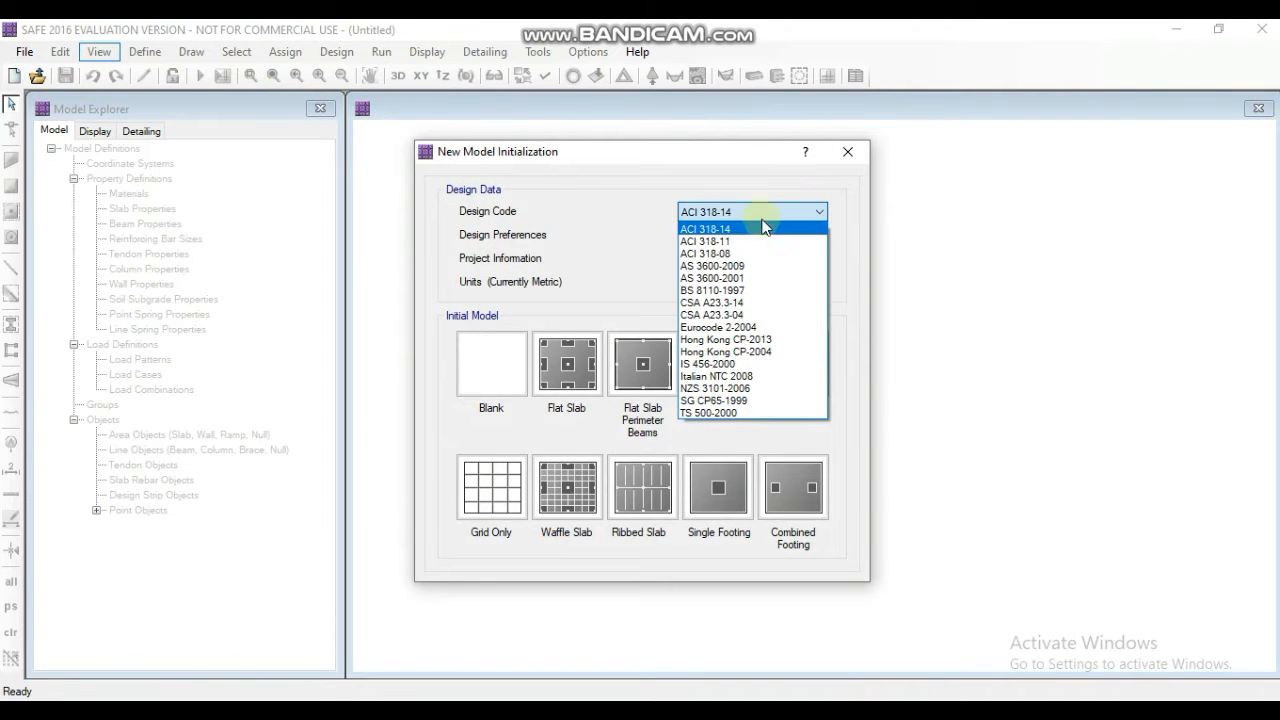
{"action": "left_click", "coordinate": [737, 364]}
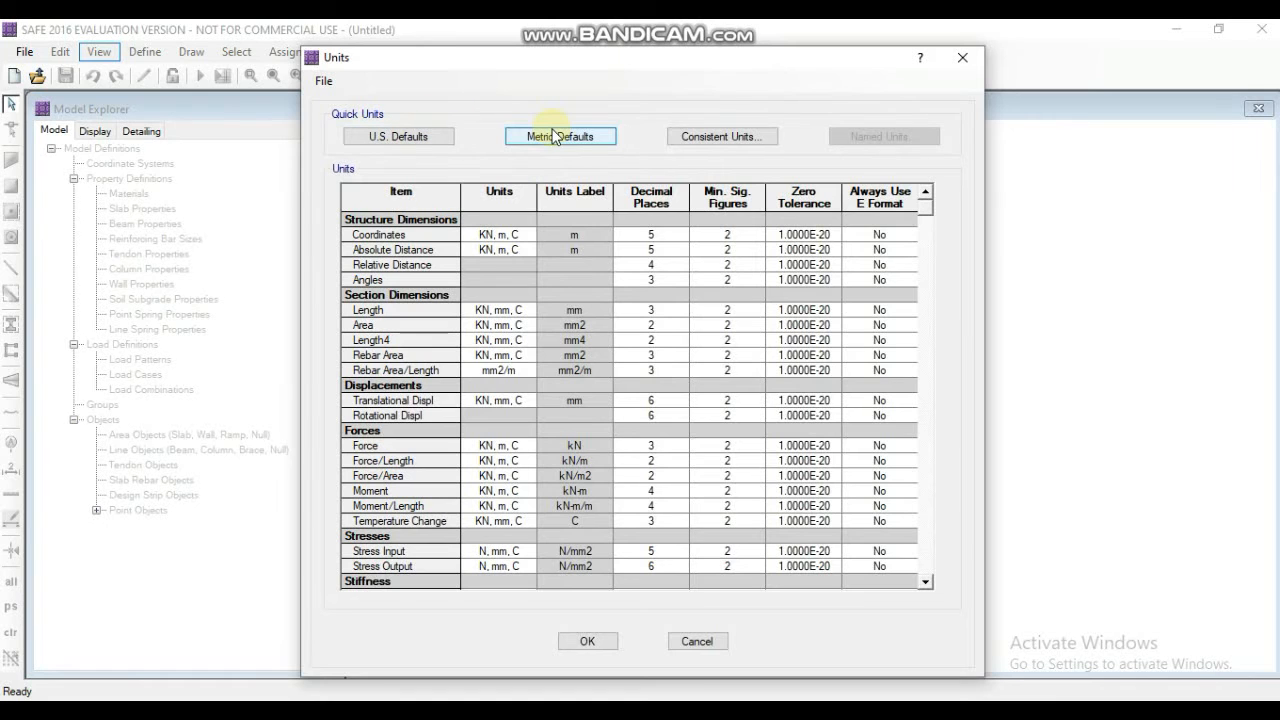
{"action": "left_click", "coordinate": [568, 143]}
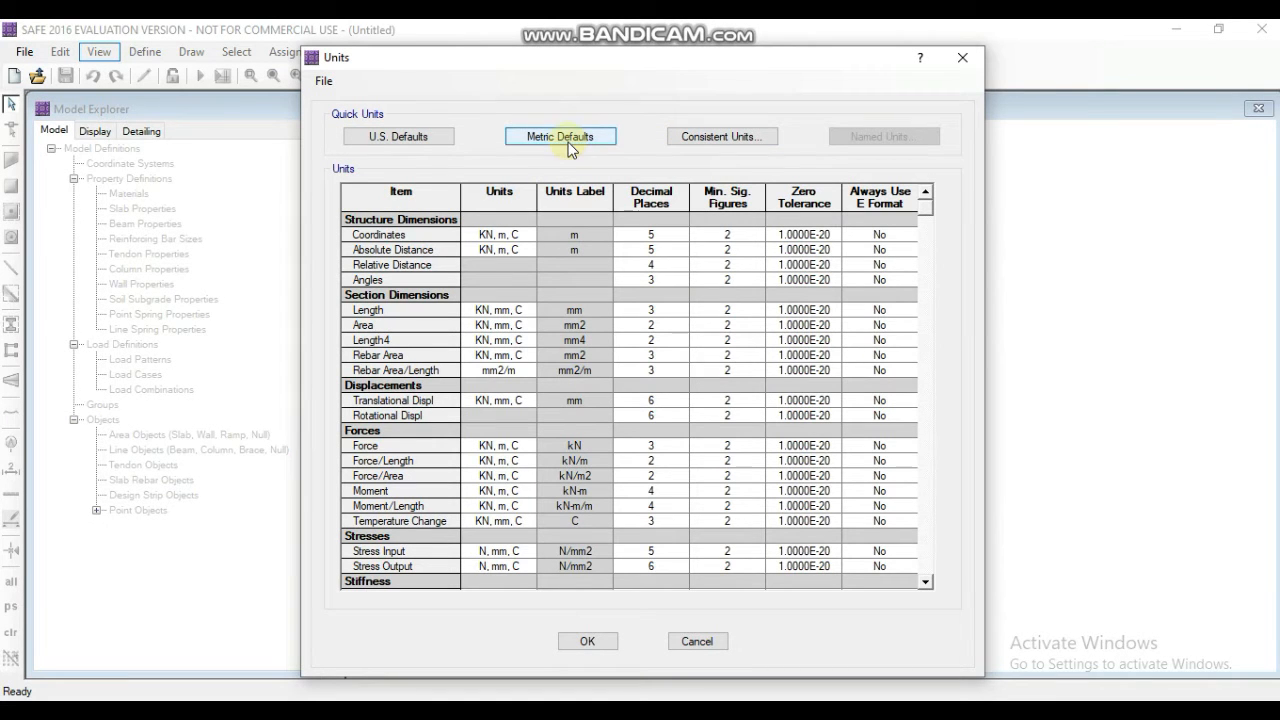
{"action": "left_click", "coordinate": [587, 642]}
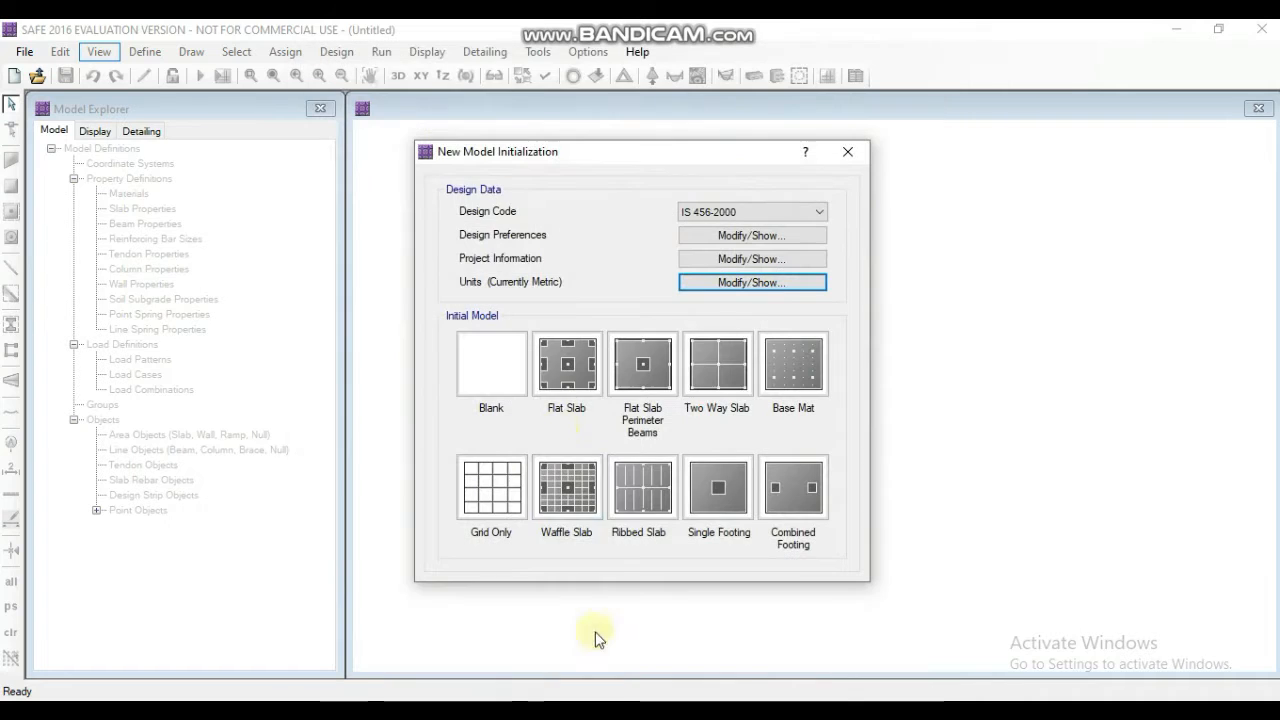
- Set the slab clear cover to 50 mm top and bottom in the design preferences and choose a preferred bar size
{"action": "left_click", "coordinate": [696, 235]}
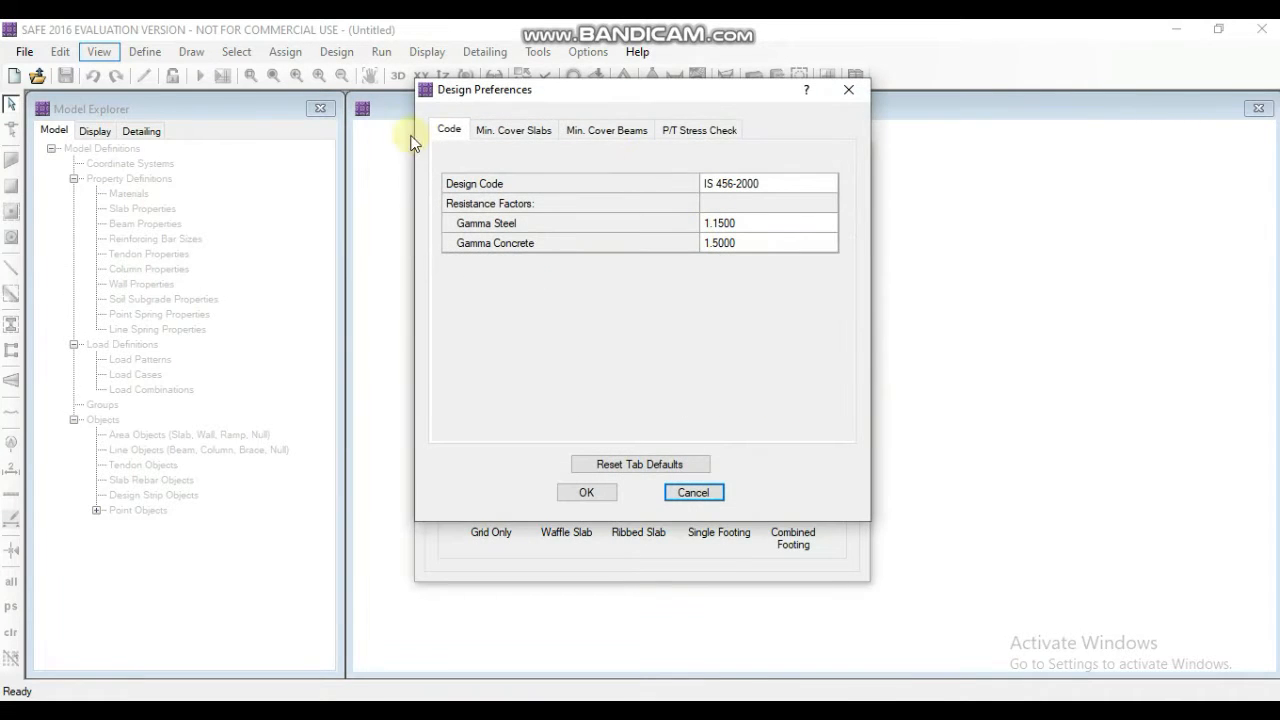
{"action": "left_click", "coordinate": [508, 130]}
{"action": "left_click", "coordinate": [710, 204]}
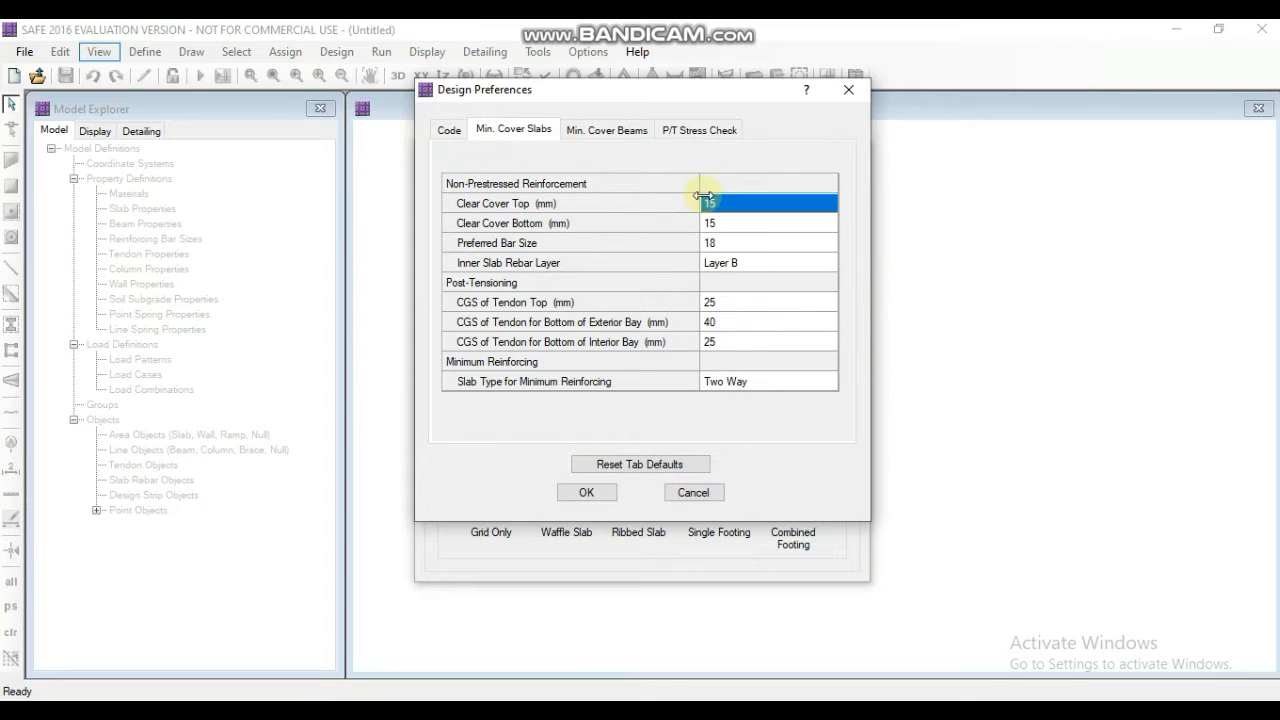
{"action": "type", "text": "50"}
{"action": "left_click", "coordinate": [731, 222]}
{"action": "type", "text": "50"}
{"action": "left_click", "coordinate": [734, 243]}
{"action": "left_click", "coordinate": [734, 243]}
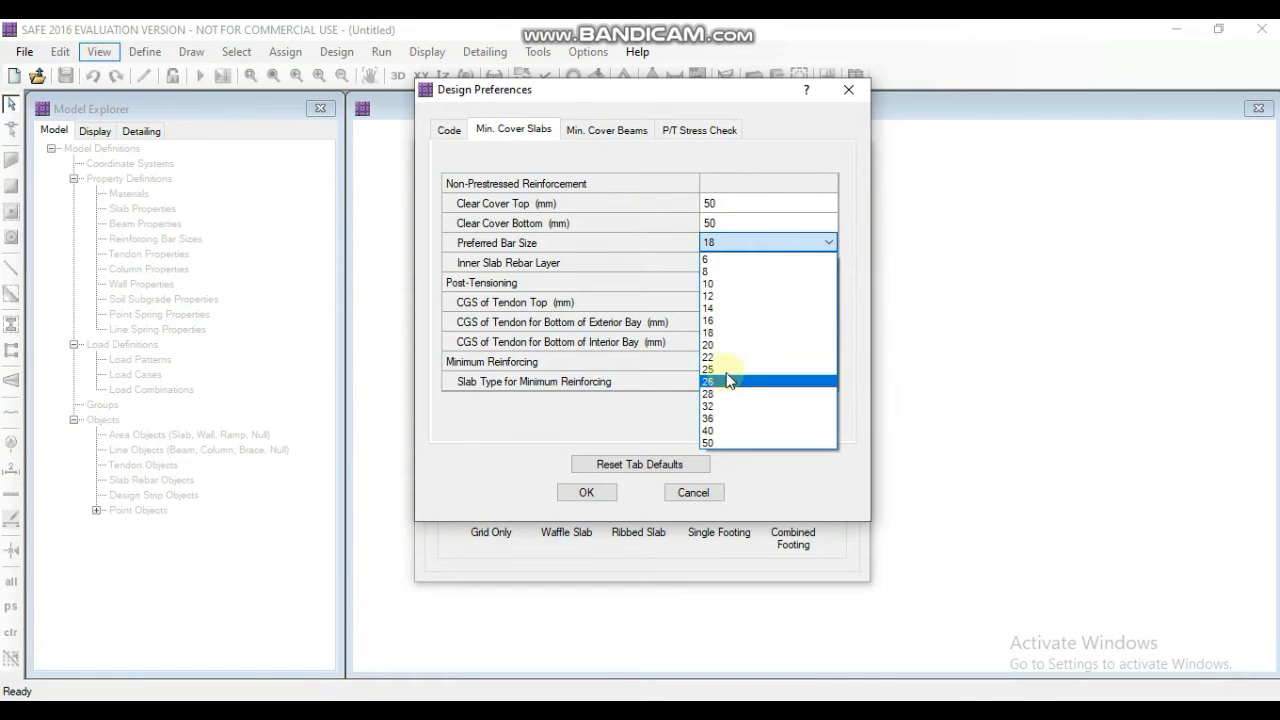
{"action": "left_click", "coordinate": [726, 362]}
{"action": "left_click", "coordinate": [595, 492]}
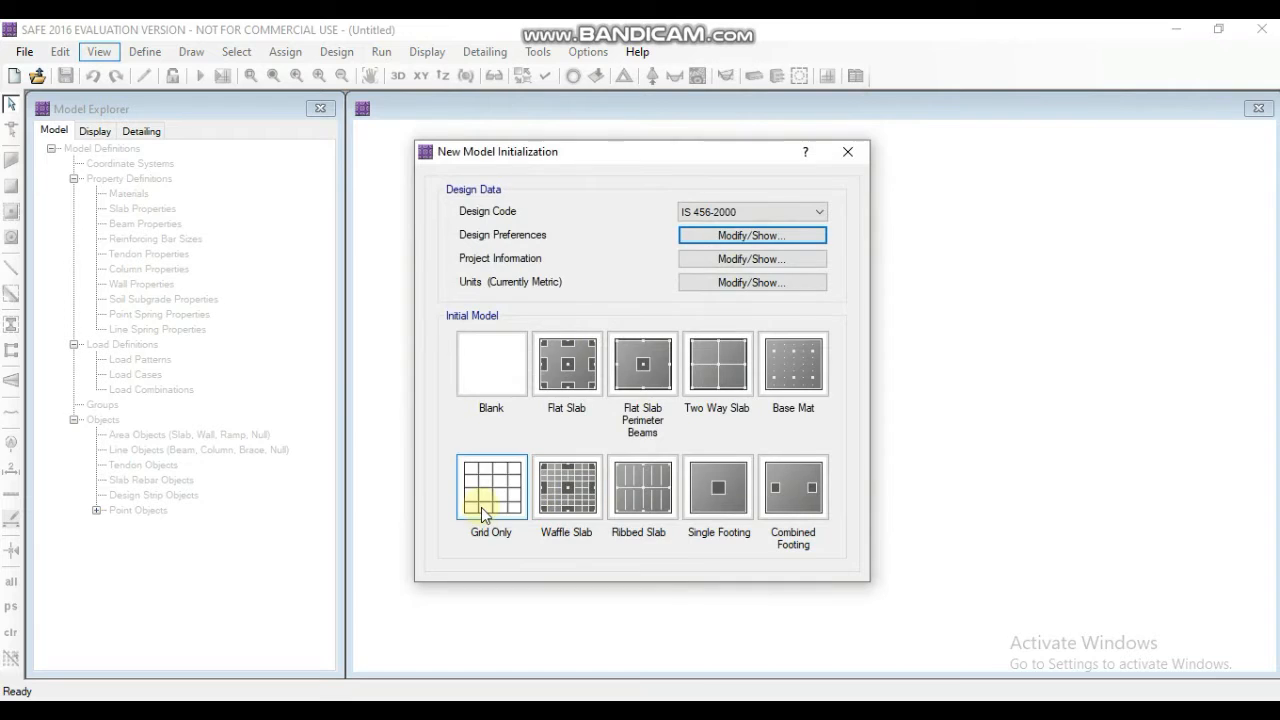
- Create a grid-only model with 19 grid lines in both X and Y directions, spaced 1 m apart
{"action": "left_click", "coordinate": [483, 512]}
{"action": "left_click", "coordinate": [650, 337]}
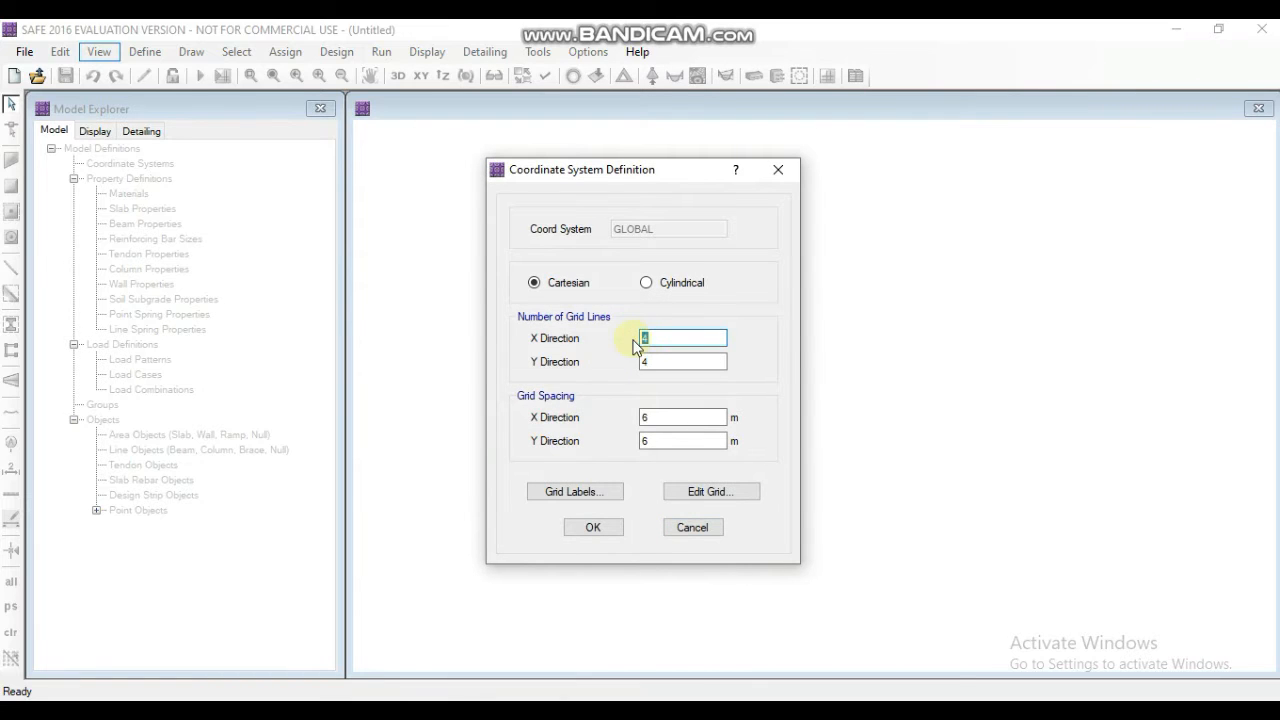
{"action": "key", "text": "Tab"}
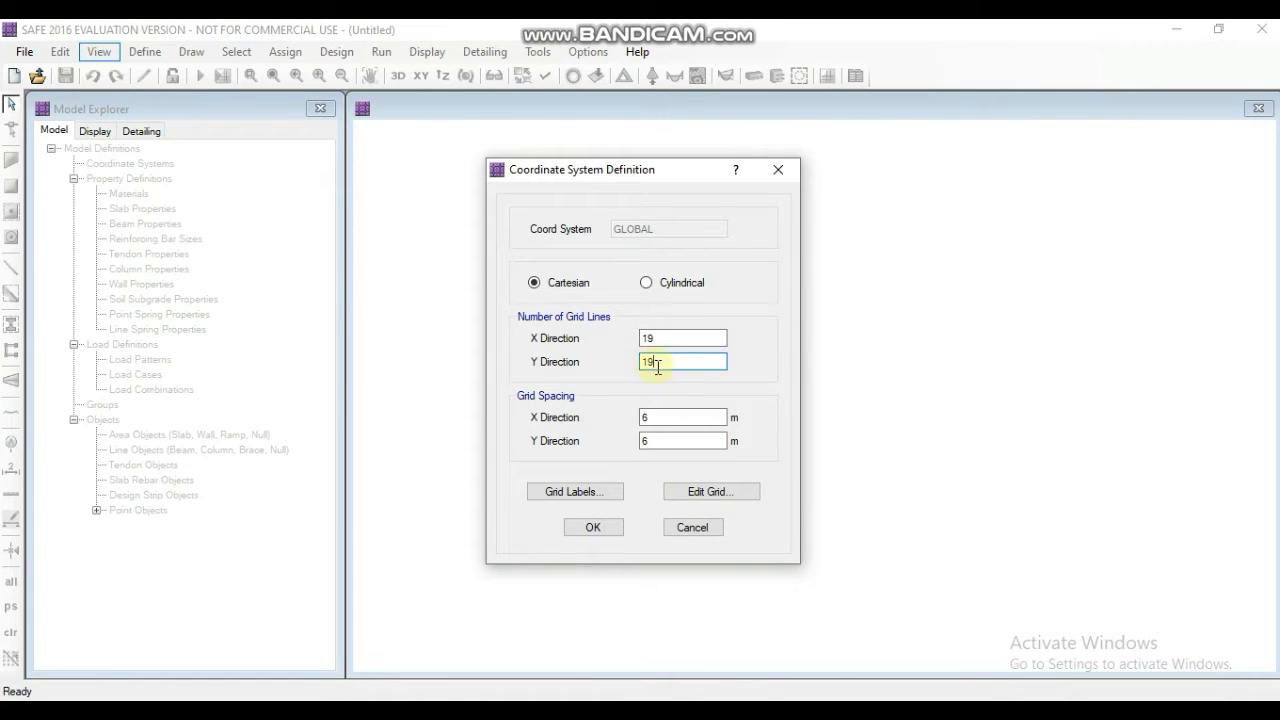
{"action": "type", "text": "19"}
{"action": "left_click", "coordinate": [645, 417]}
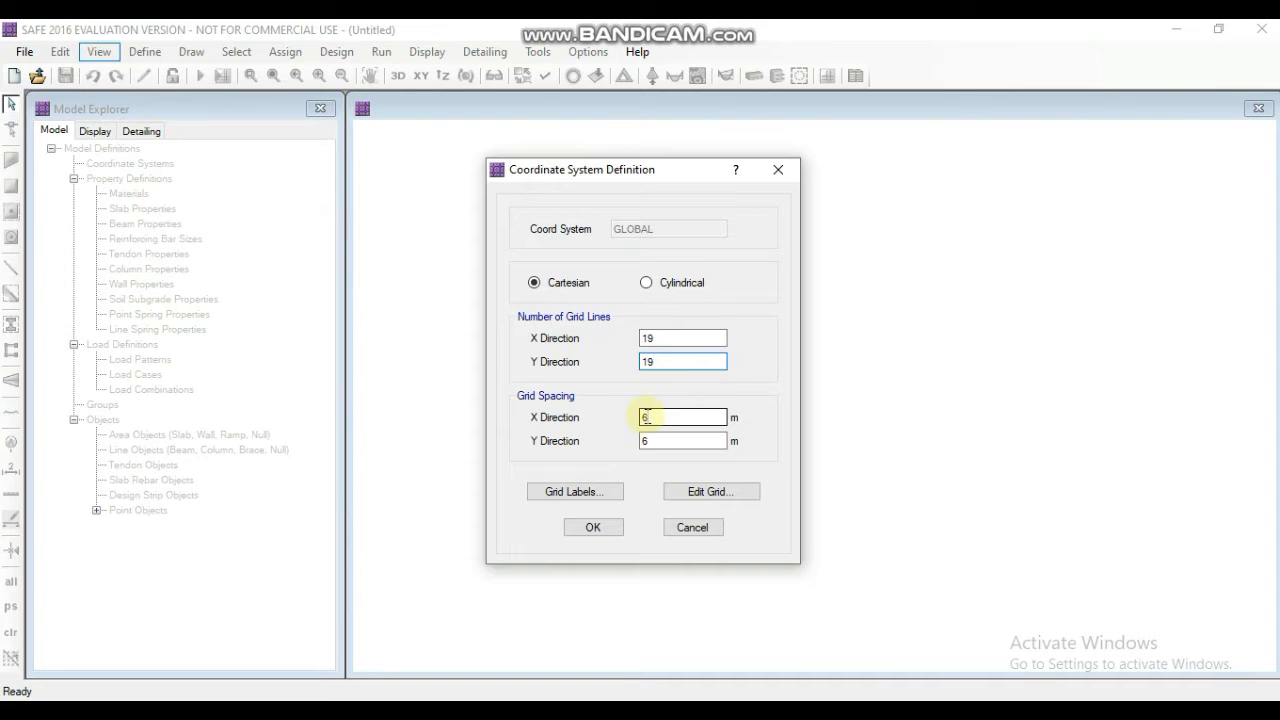
{"action": "double_click", "coordinate": [645, 417]}
{"action": "type", "text": "1"}
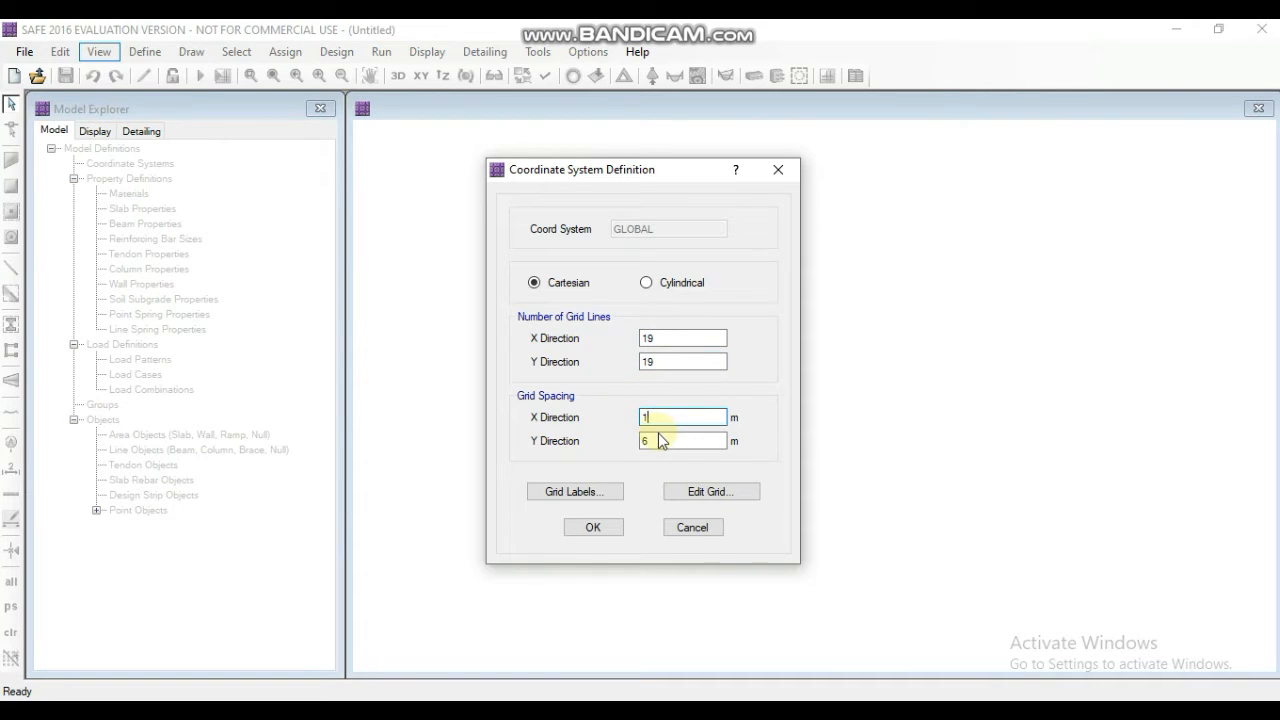
{"action": "double_click", "coordinate": [660, 441]}
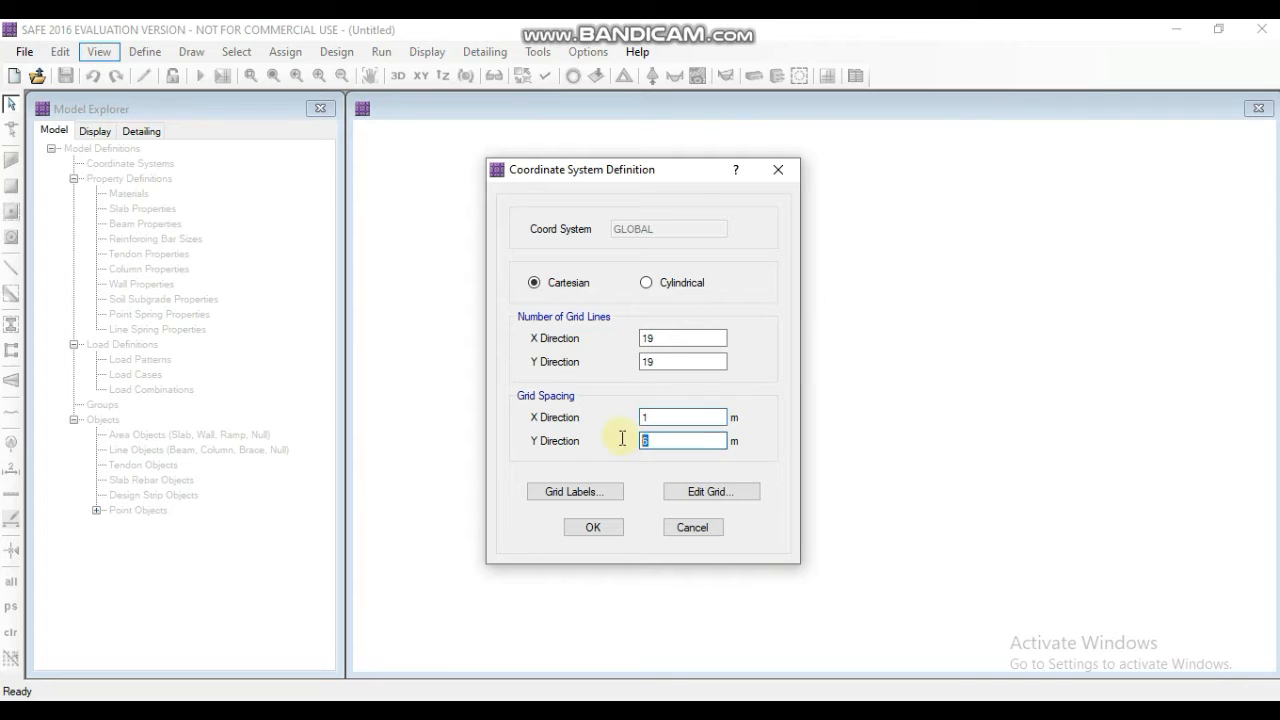
{"action": "left_click", "coordinate": [606, 530]}
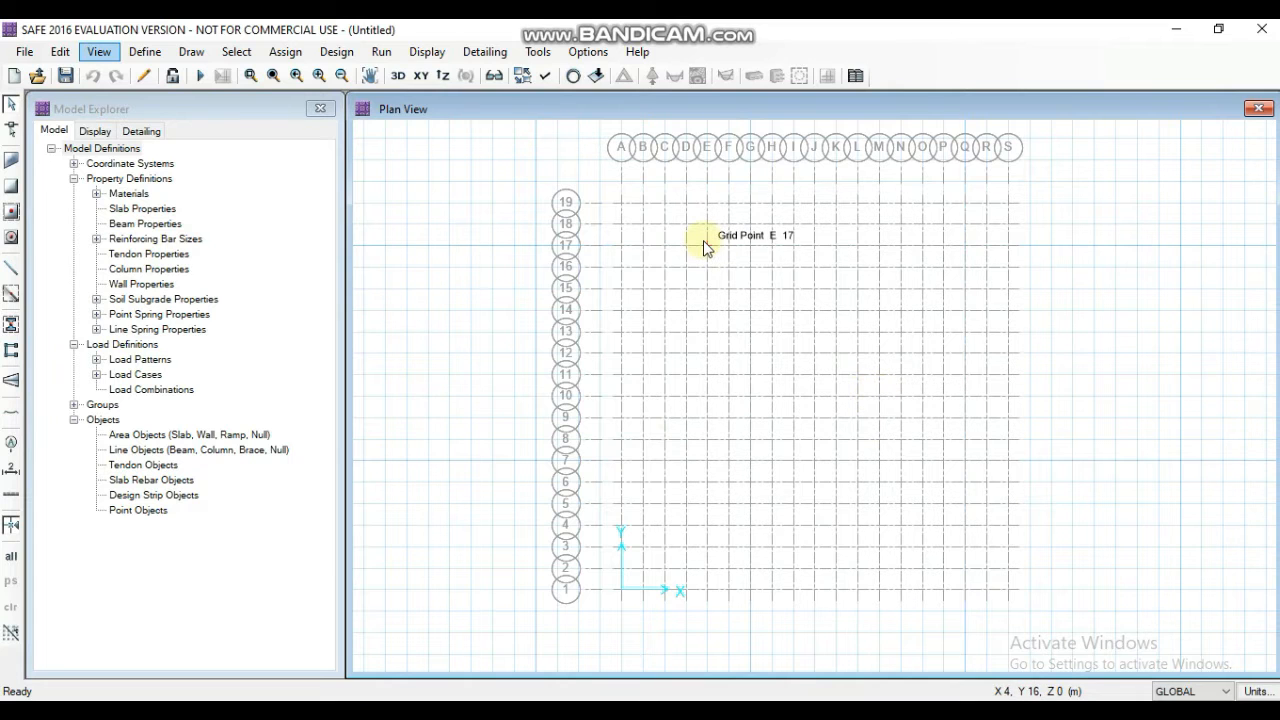
- Add a new material named M40 with the Concrete material type
{"action": "left_click", "coordinate": [143, 52]}
{"action": "left_click", "coordinate": [158, 72]}
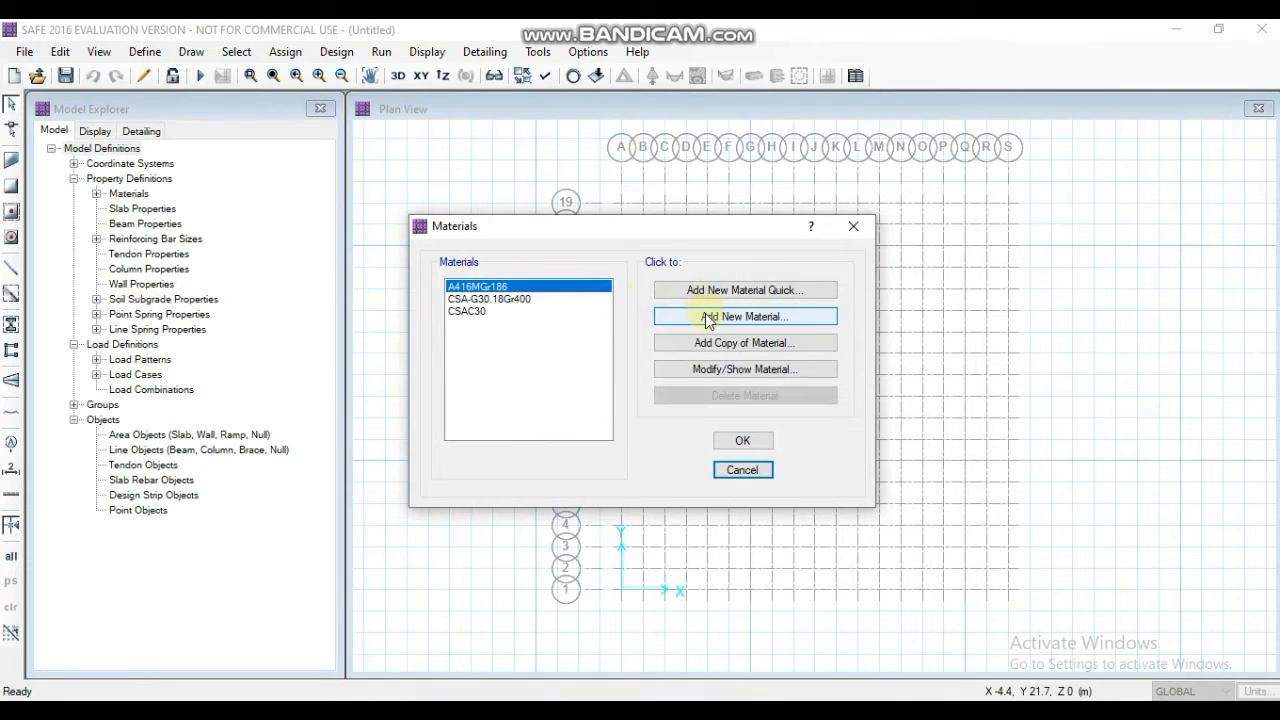
{"action": "left_click", "coordinate": [707, 318]}
{"action": "double_click", "coordinate": [684, 133]}
{"action": "type", "text": "MAT"}
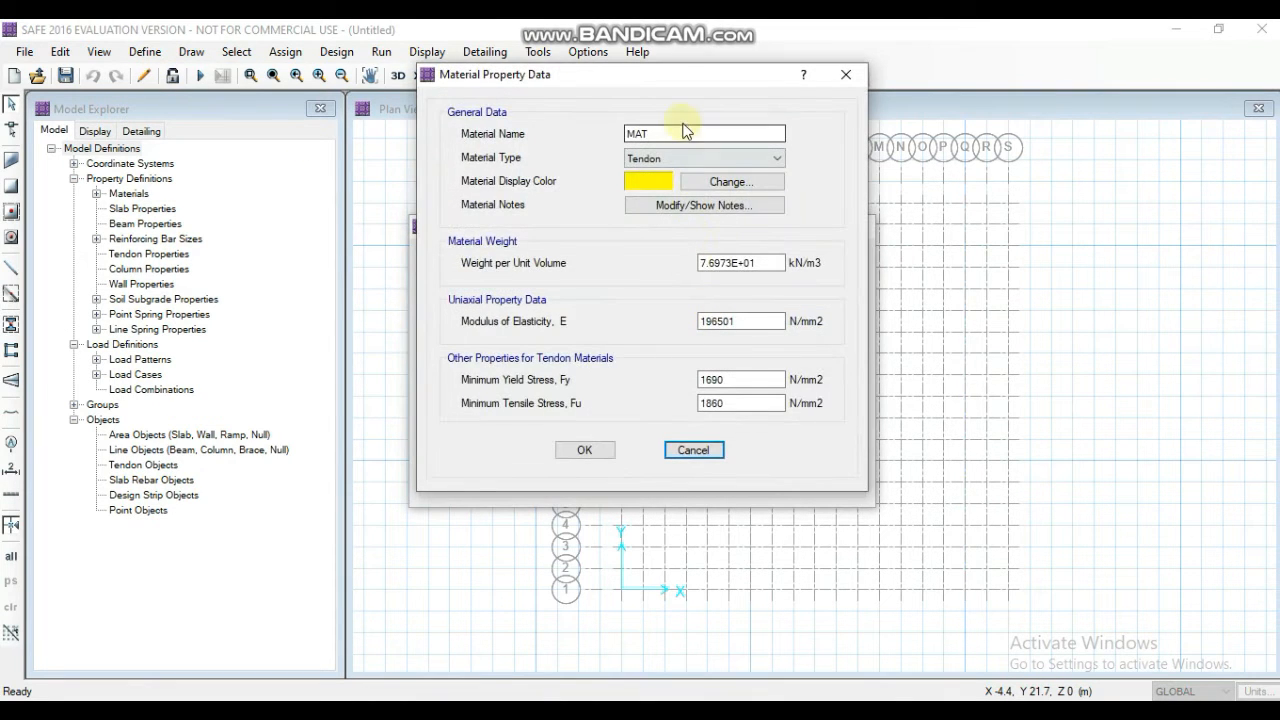
{"action": "double_click", "coordinate": [674, 130]}
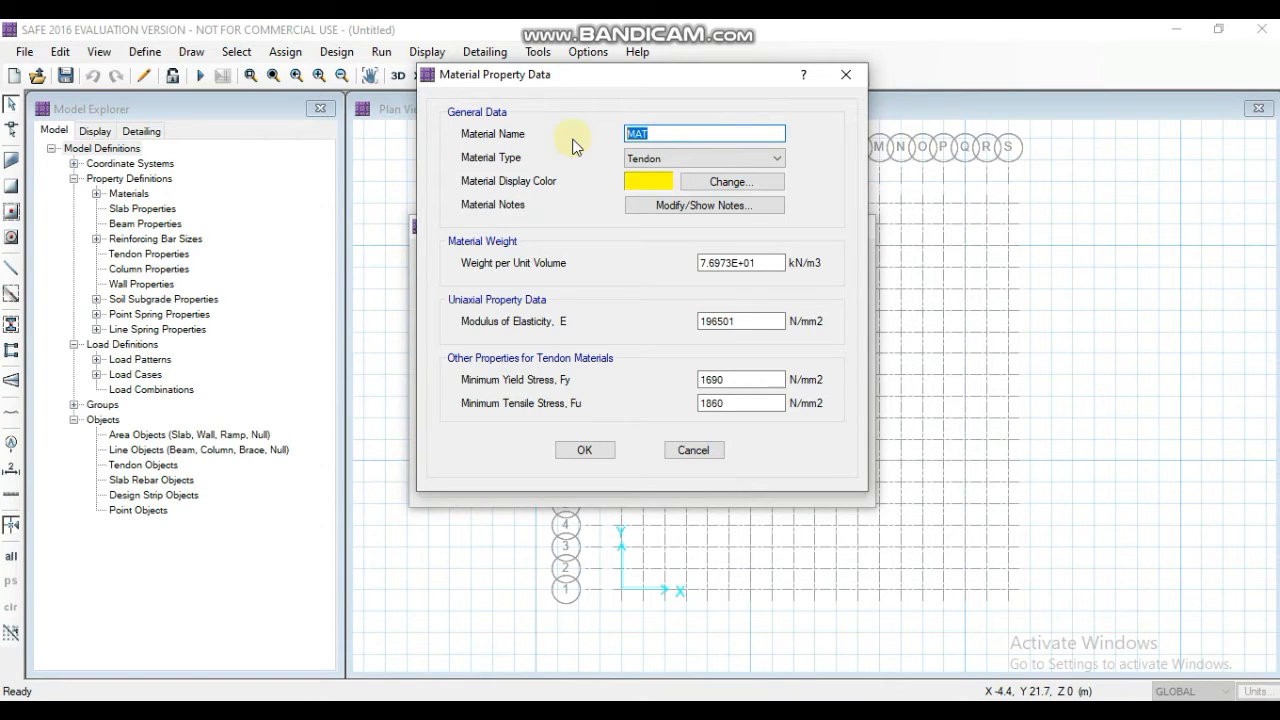
{"action": "type", "text": "M40"}
{"action": "left_click", "coordinate": [650, 160]}
{"action": "left_click", "coordinate": [648, 187]}
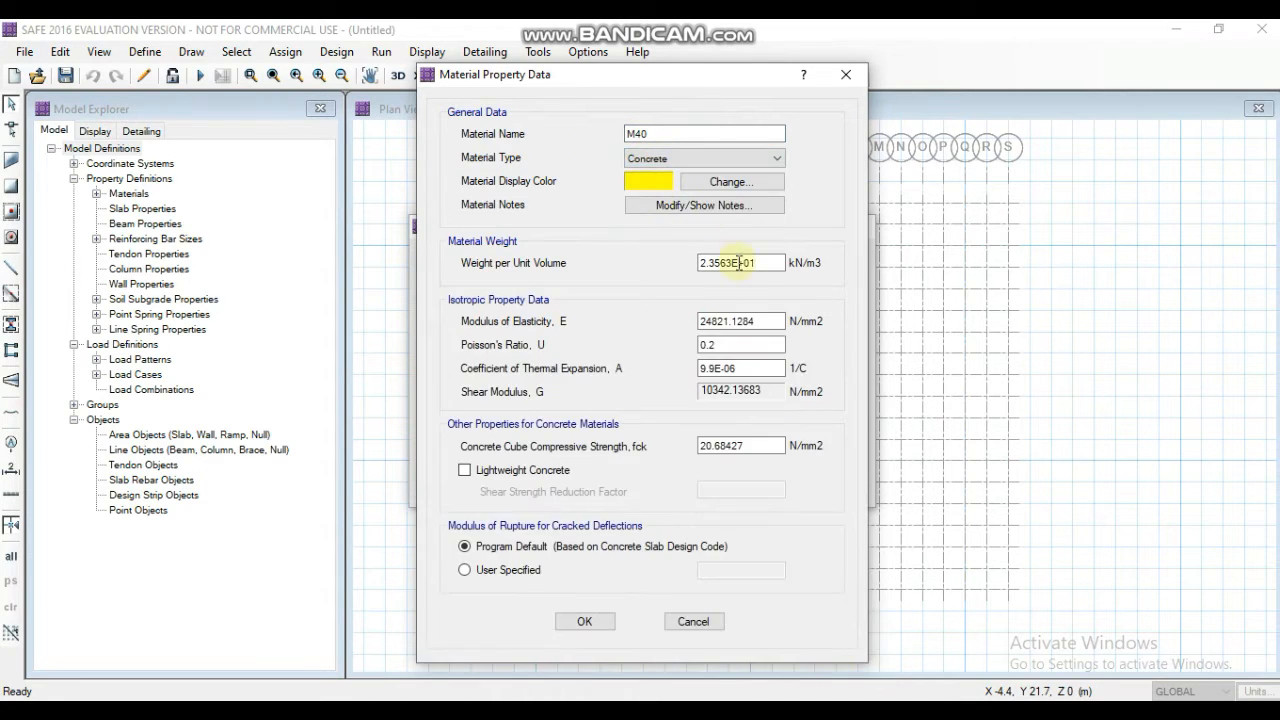
- Give M40 a unit weight of 25 kN/m3, elastic modulus 31622.7 N/mm2, thermal expansion coefficient 5.5E-06 and cube strength 40 N/mm2
{"action": "left_click_drag", "start_coordinate": [760, 262], "coordinate": [634, 260]}
{"action": "type", "text": "25"}
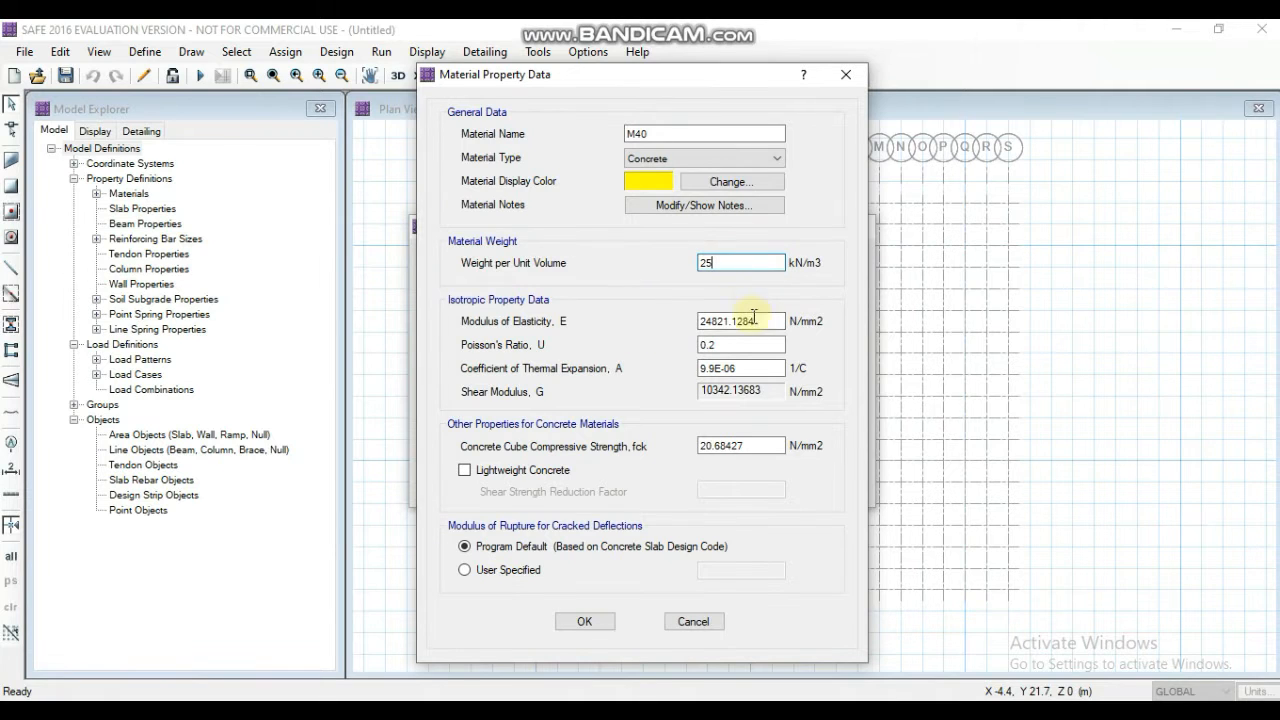
{"action": "left_click_drag", "start_coordinate": [770, 321], "coordinate": [563, 305]}
{"action": "type", "text": "31622.7"}
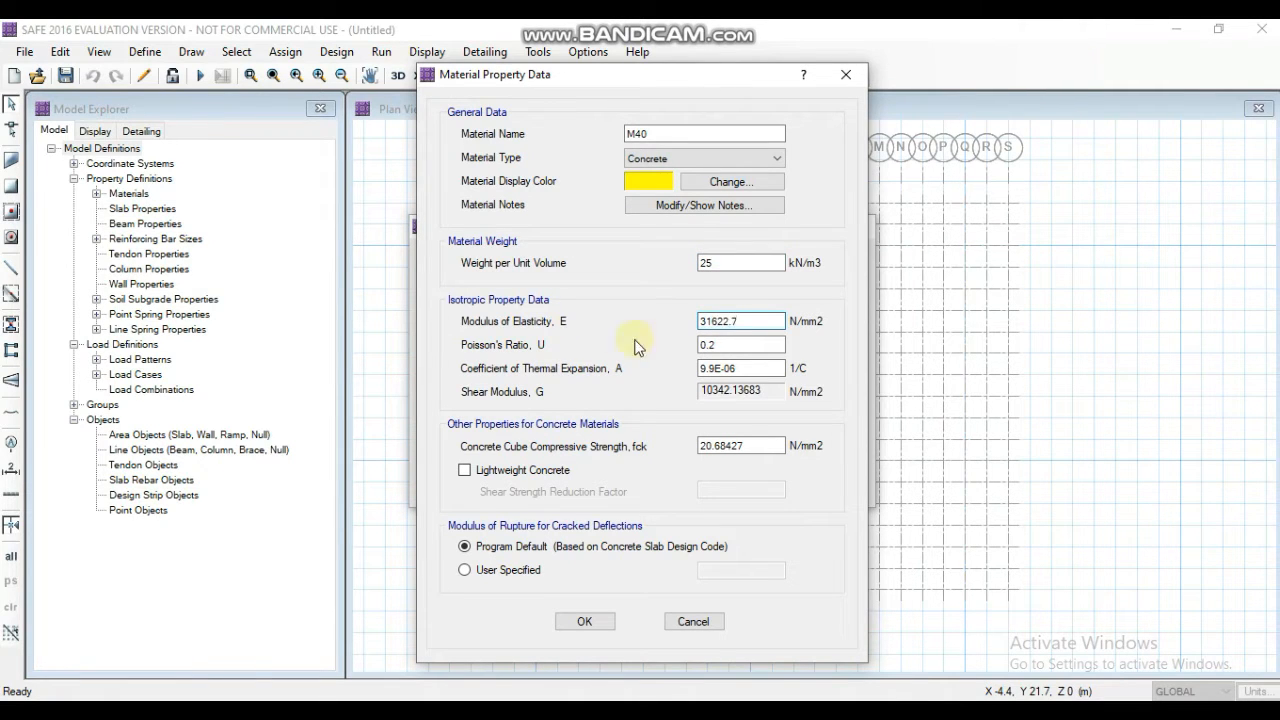
{"action": "left_click_drag", "start_coordinate": [770, 368], "coordinate": [645, 368]}
{"action": "type", "text": "0.0"}
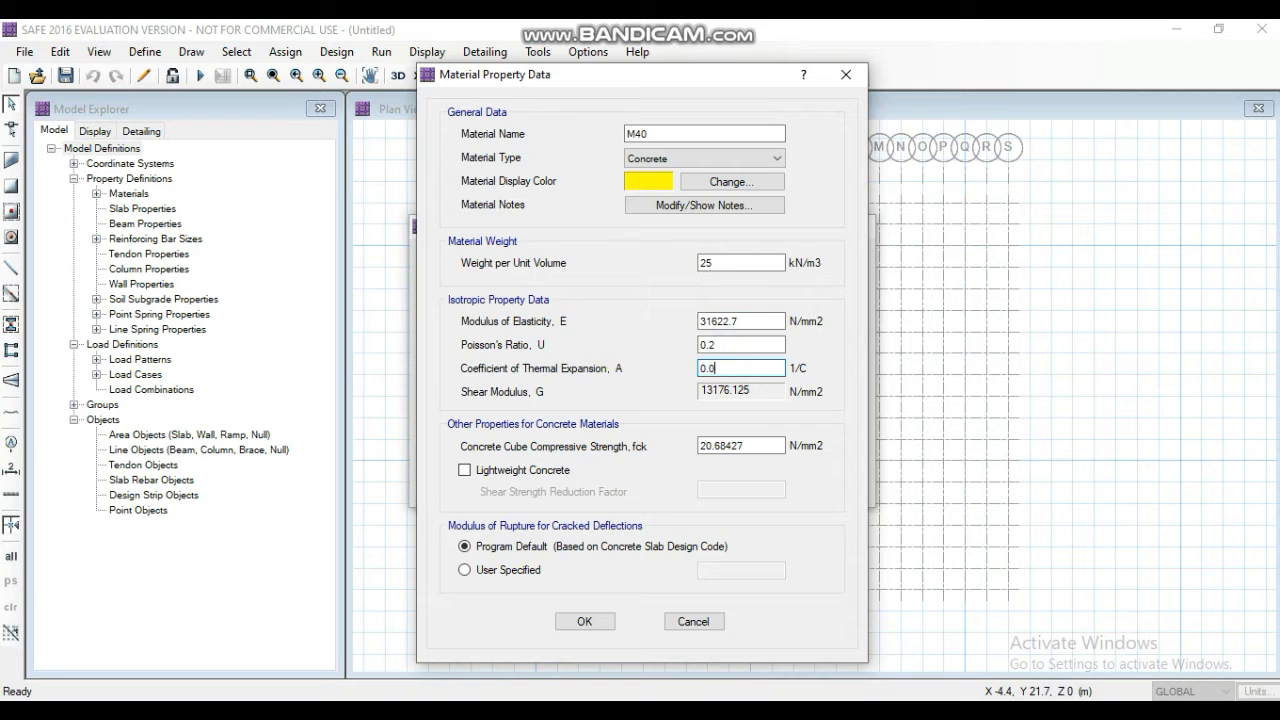
{"action": "type", "text": "00005"}
{"action": "left_click_drag", "start_coordinate": [770, 446], "coordinate": [636, 455]}
{"action": "type", "text": "40"}
{"action": "left_click", "coordinate": [584, 621]}
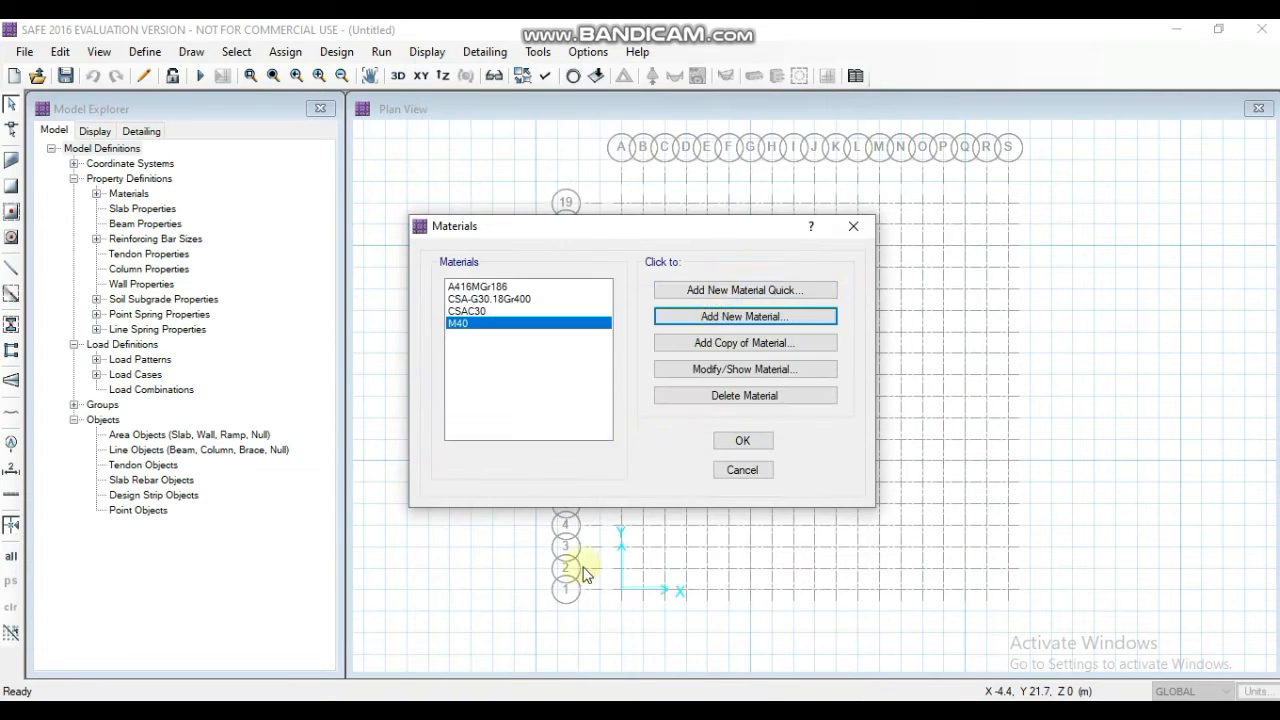
- Add another new material named HYSD with the Rebar material type
{"action": "left_click", "coordinate": [717, 316]}
{"action": "type", "text": "HYSD"}
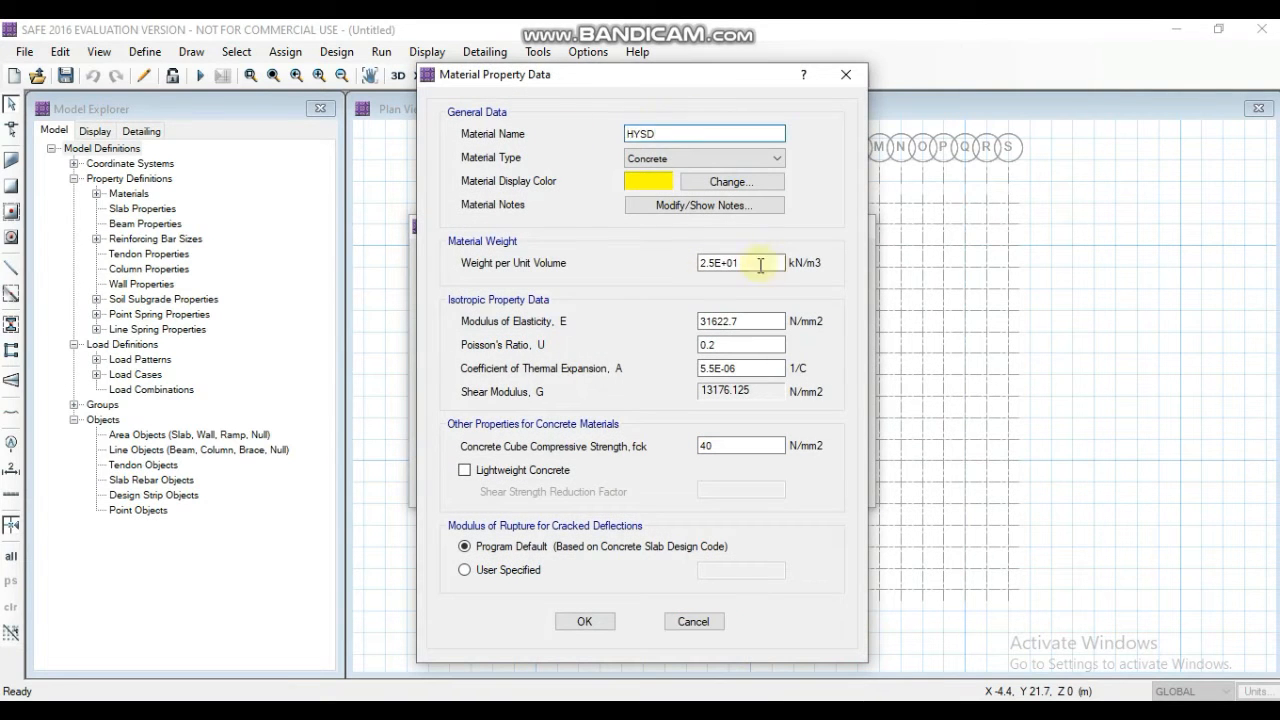
{"action": "left_click_drag", "start_coordinate": [760, 265], "coordinate": [610, 262]}
{"action": "left_click", "coordinate": [714, 158]}
{"action": "left_click", "coordinate": [697, 200]}
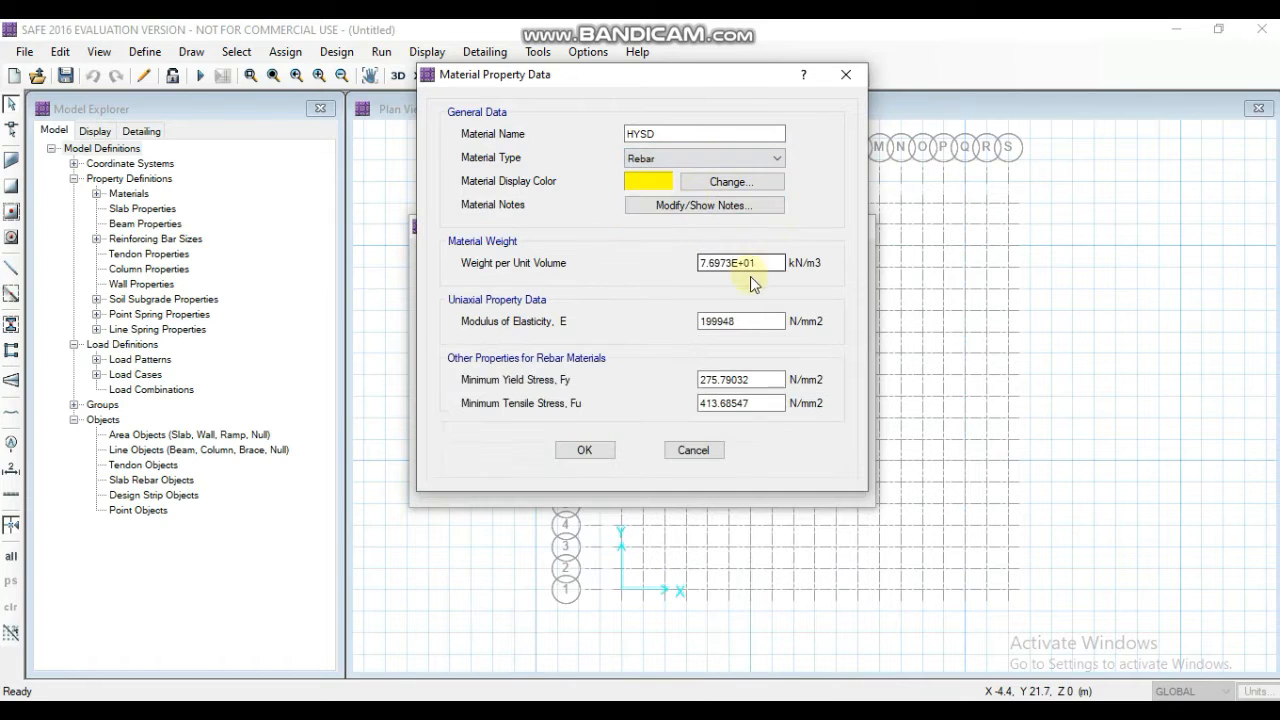
- Give HYSD a unit weight of 77 kN/m3, elastic modulus 20000 N/mm2, yield stress 500 and tensile stress 545 N/mm2, and accept the materials
{"action": "left_click_drag", "start_coordinate": [750, 276], "coordinate": [645, 276]}
{"action": "type", "text": "77"}
{"action": "left_click_drag", "start_coordinate": [760, 322], "coordinate": [700, 324]}
{"action": "type", "text": "20000"}
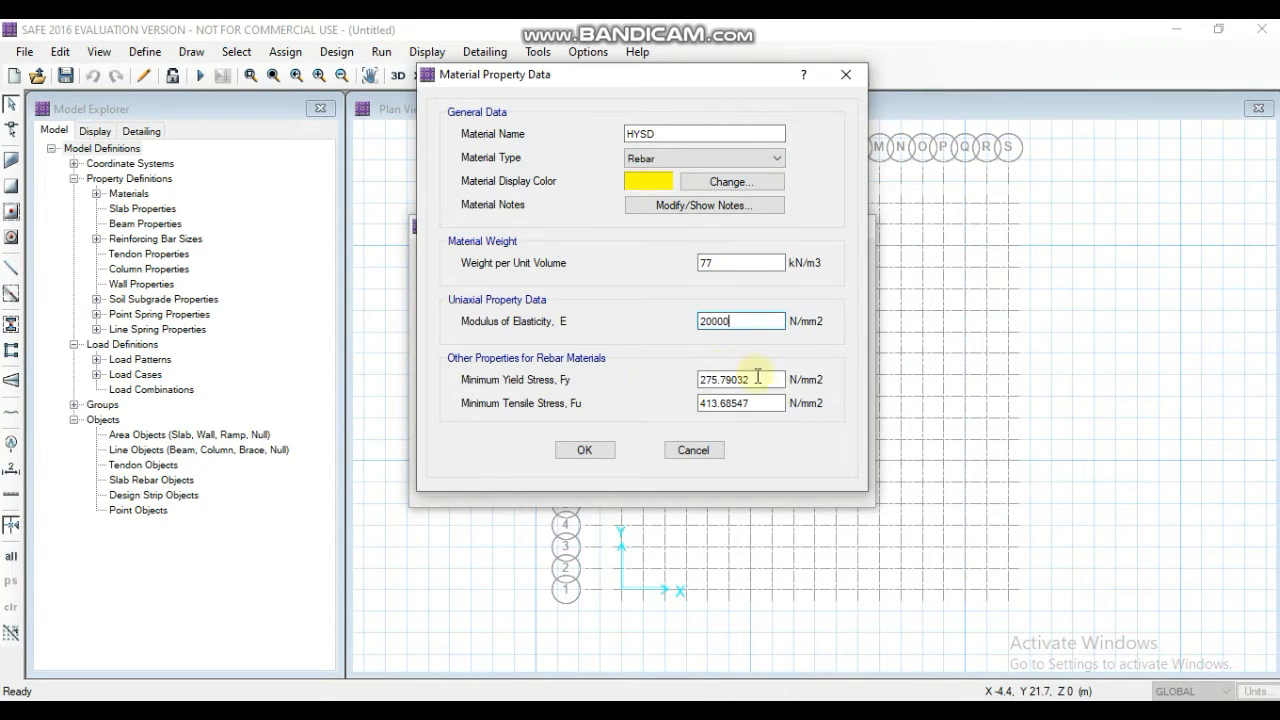
{"action": "mouse_move", "coordinate": [758, 379]}
{"action": "left_mouse_down"}
{"action": "mouse_move", "coordinate": [700, 379]}
{"action": "mouse_move", "coordinate": [646, 417]}
{"action": "left_mouse_up"}
{"action": "type", "text": "500545"}
{"action": "left_click", "coordinate": [584, 450]}
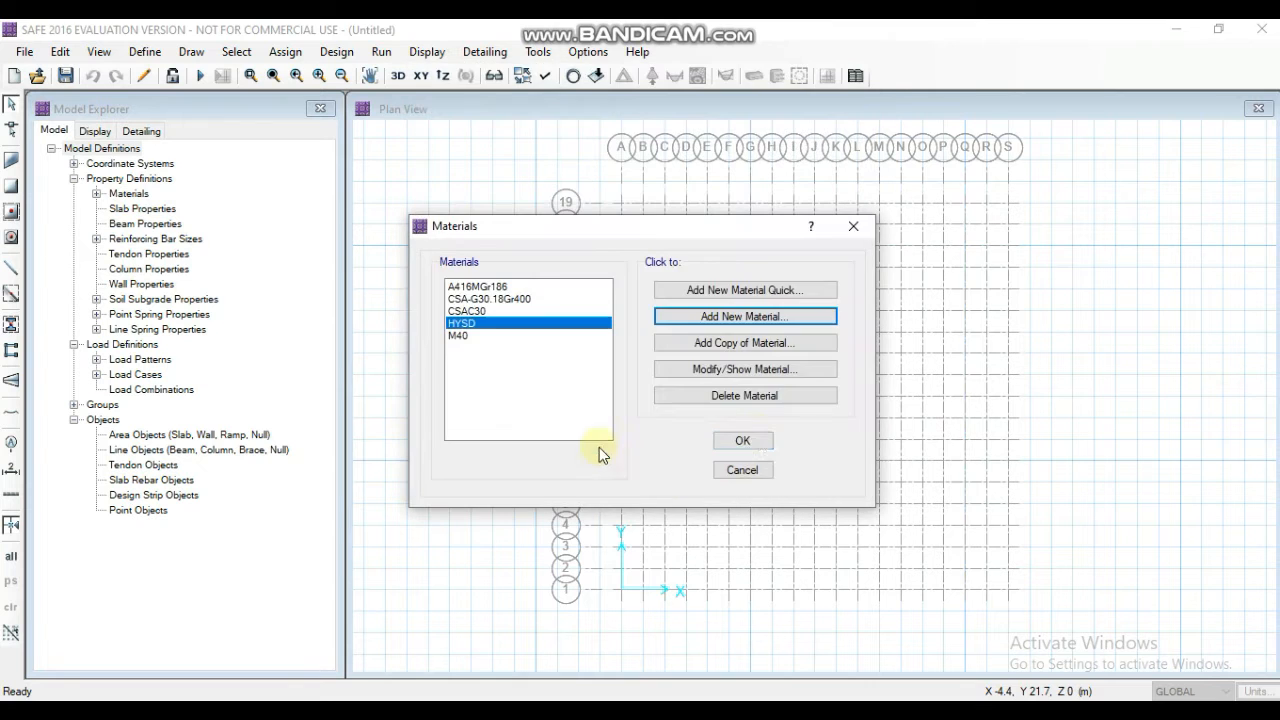
{"action": "left_click", "coordinate": [762, 441]}
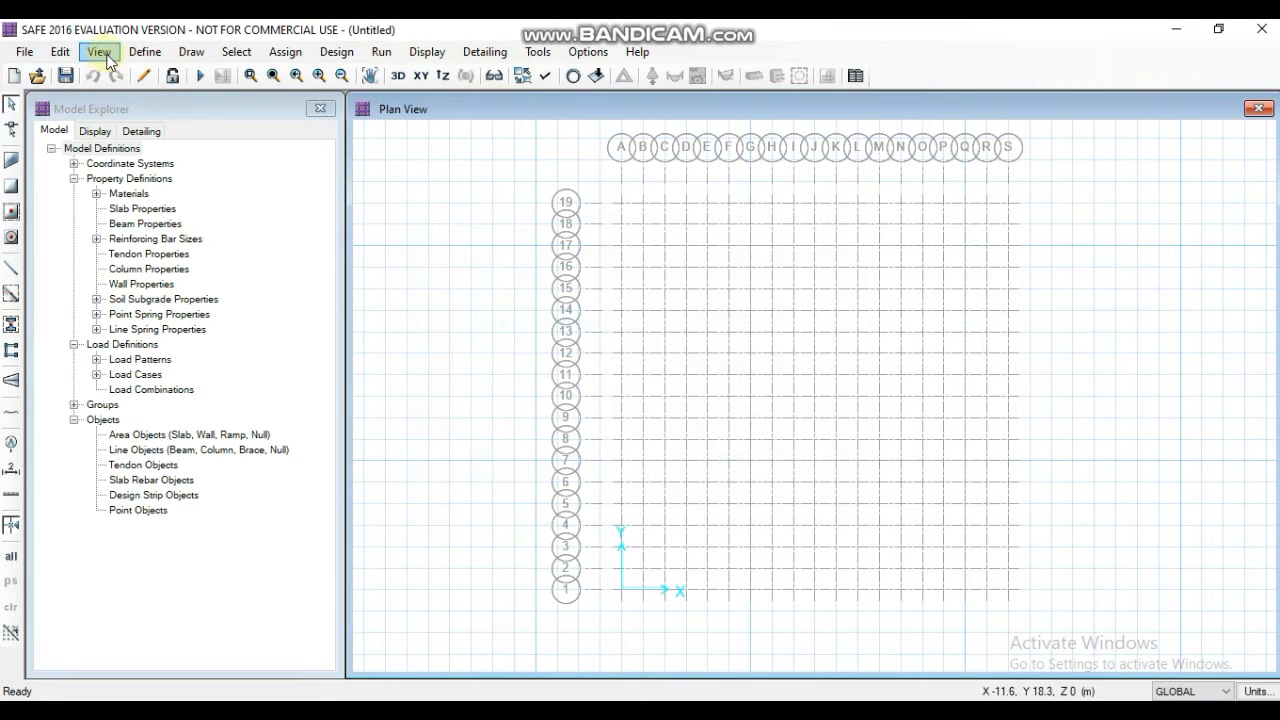
- Add a new slab property named MATFOOTING with M40 as its slab material
{"action": "left_click", "coordinate": [145, 51]}
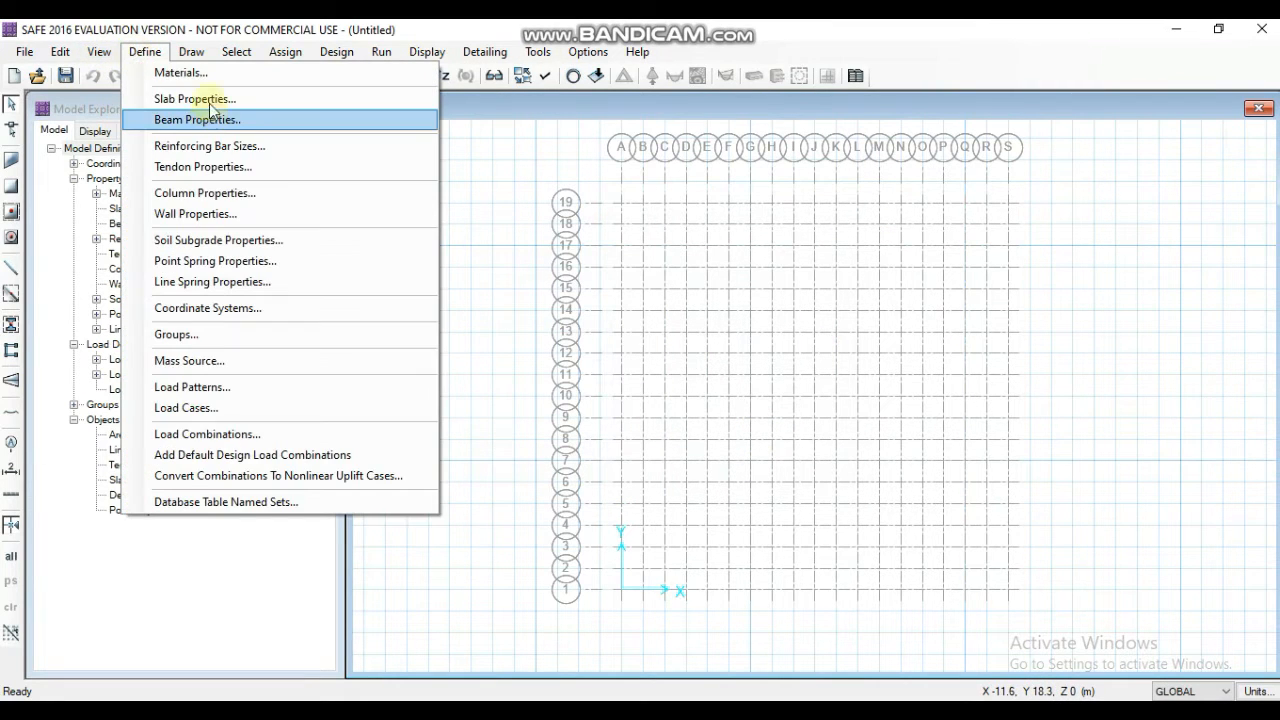
{"action": "left_click", "coordinate": [195, 99]}
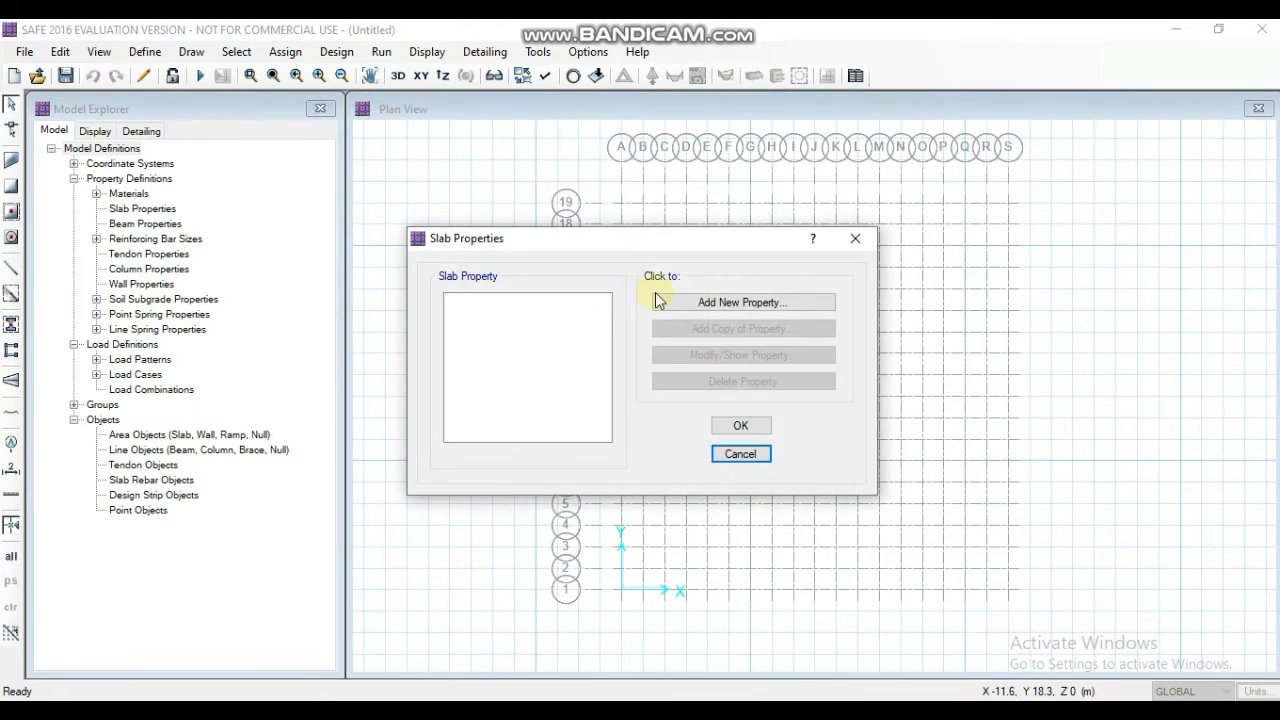
{"action": "left_click", "coordinate": [706, 303]}
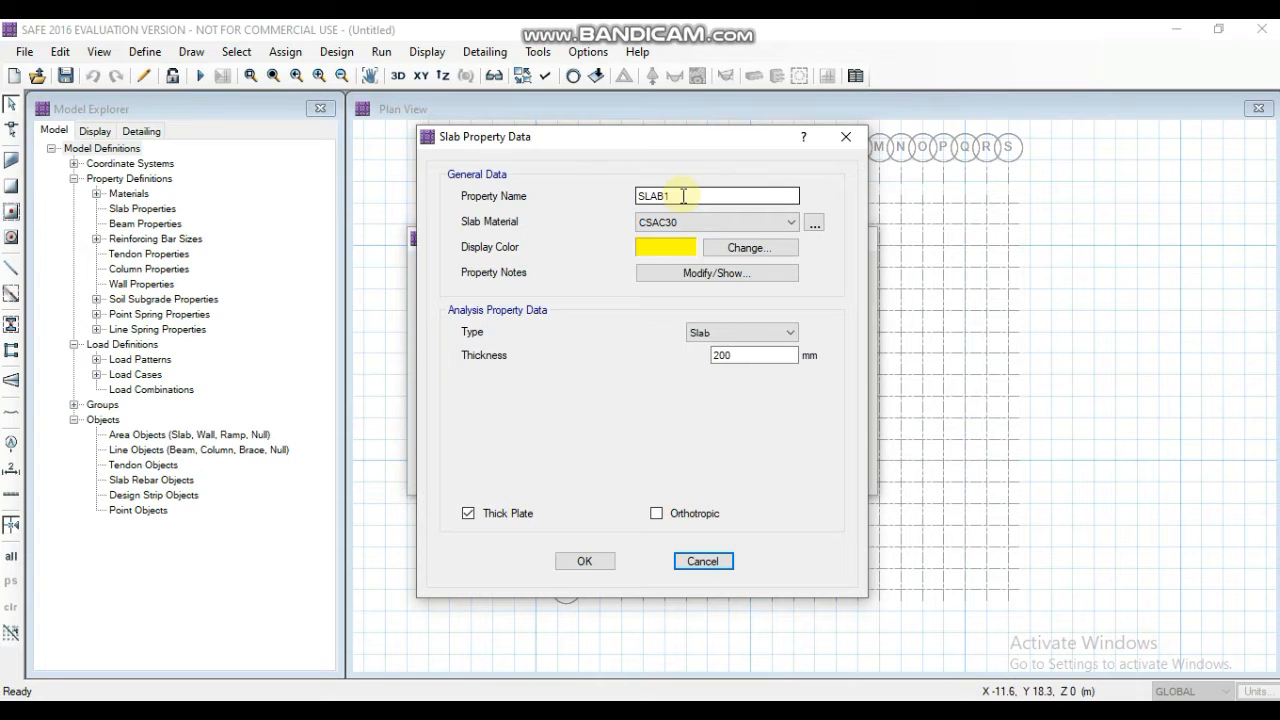
{"action": "left_click_drag", "start_coordinate": [684, 196], "coordinate": [515, 204]}
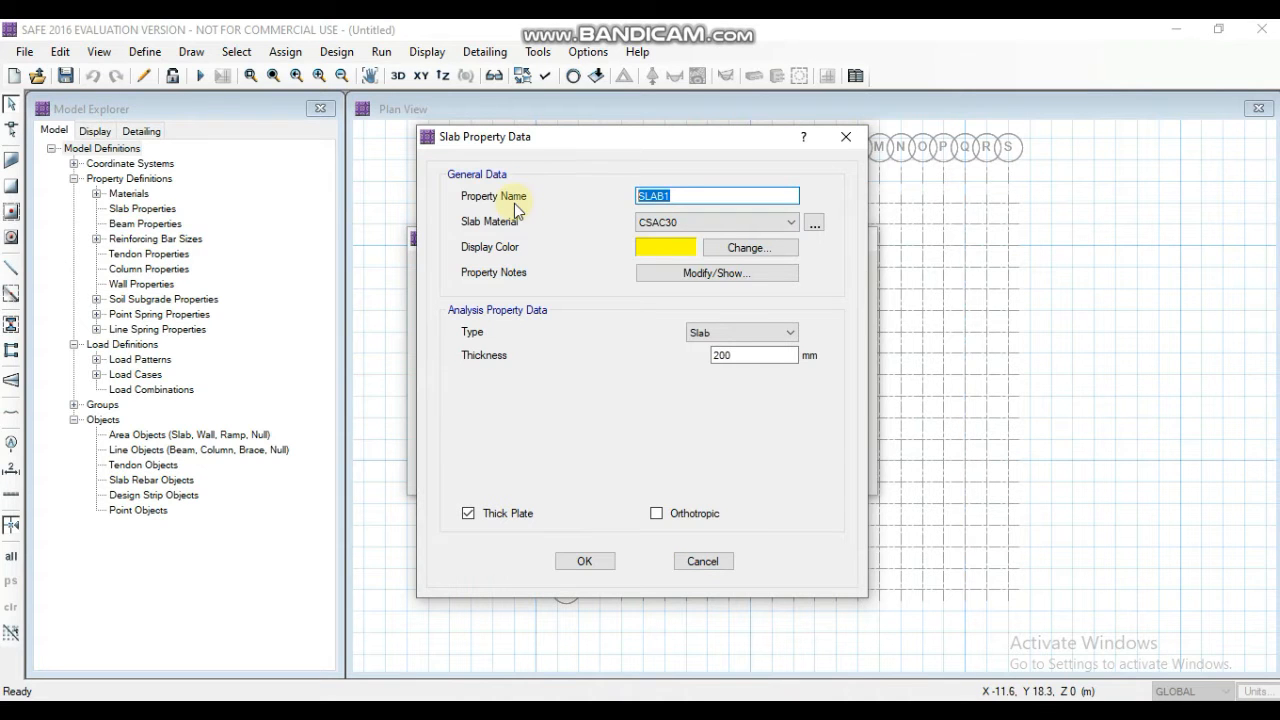
{"action": "type", "text": "MATFOOTING"}
{"action": "left_click", "coordinate": [720, 222]}
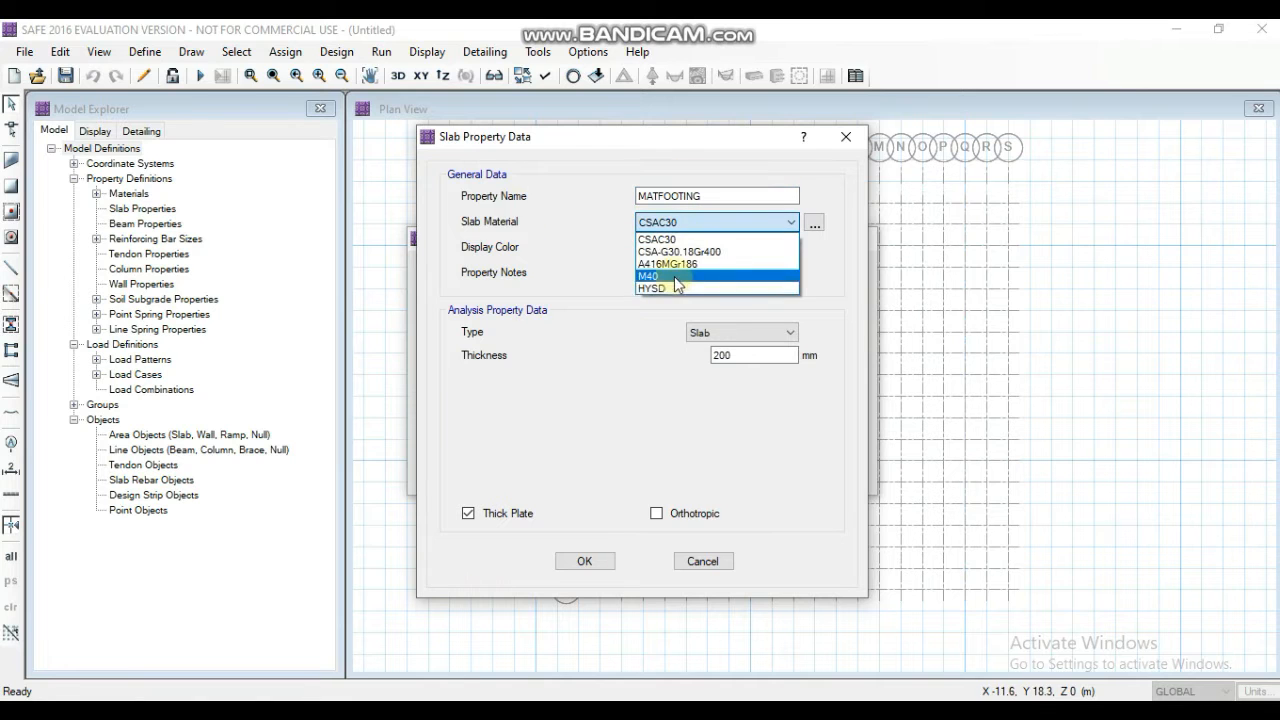
{"action": "left_click", "coordinate": [674, 275]}
- Make the MATFOOTING slab property a Mat type with 500 mm thickness and accept the slab properties
{"action": "double_click", "coordinate": [751, 361]}
{"action": "left_click", "coordinate": [741, 332]}
{"action": "left_click", "coordinate": [722, 390]}
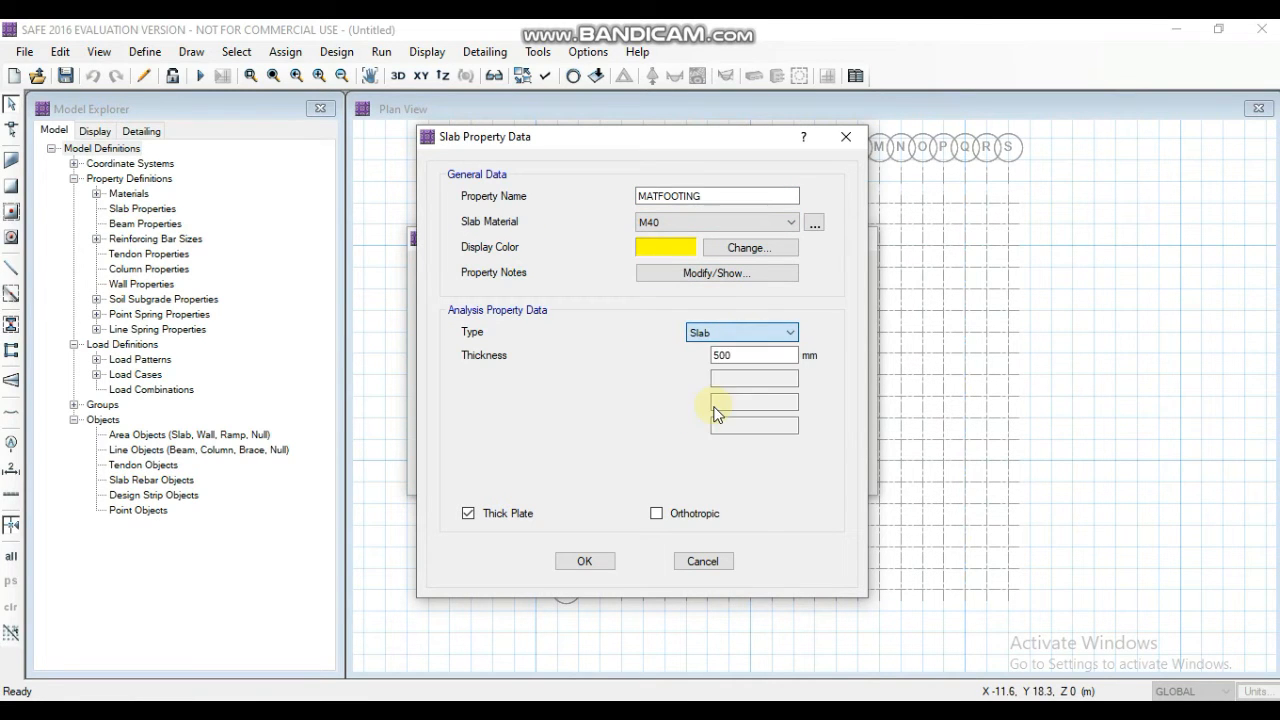
{"action": "left_click", "coordinate": [586, 563]}
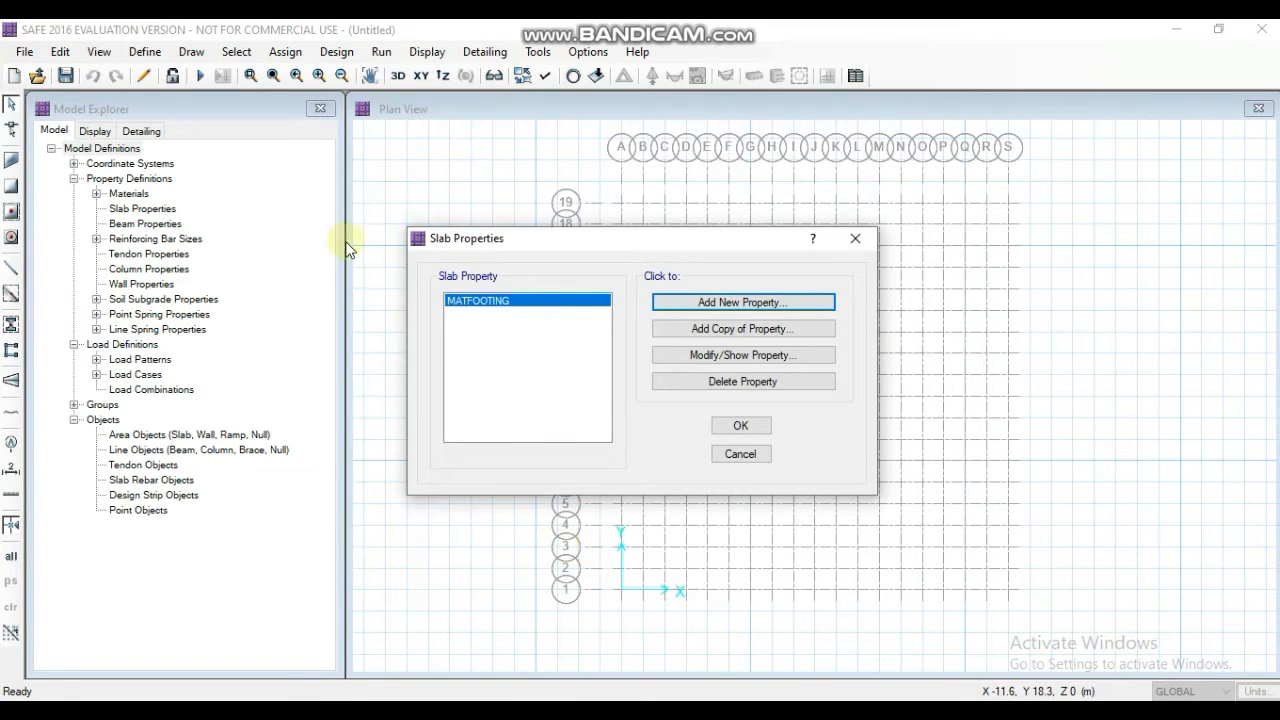
{"action": "left_click", "coordinate": [738, 426]}
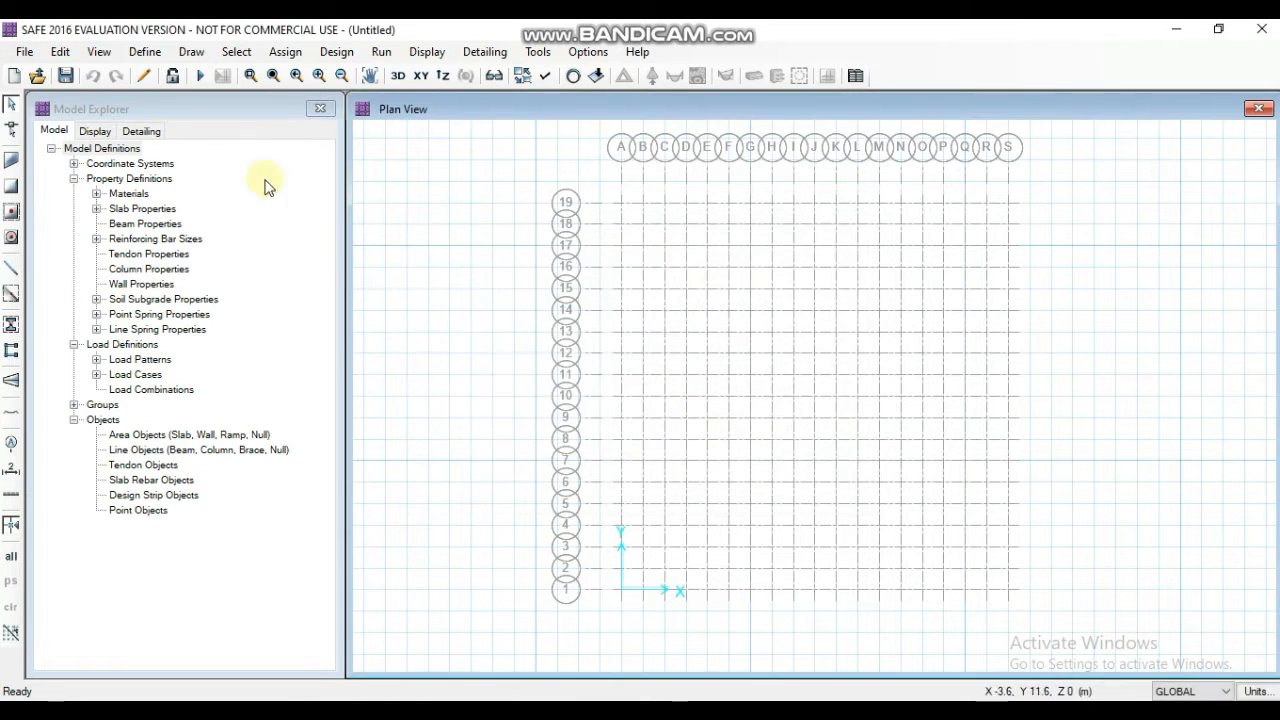
- Add a new column property named COL500X500 with M40 as its material
{"action": "left_click", "coordinate": [136, 60]}
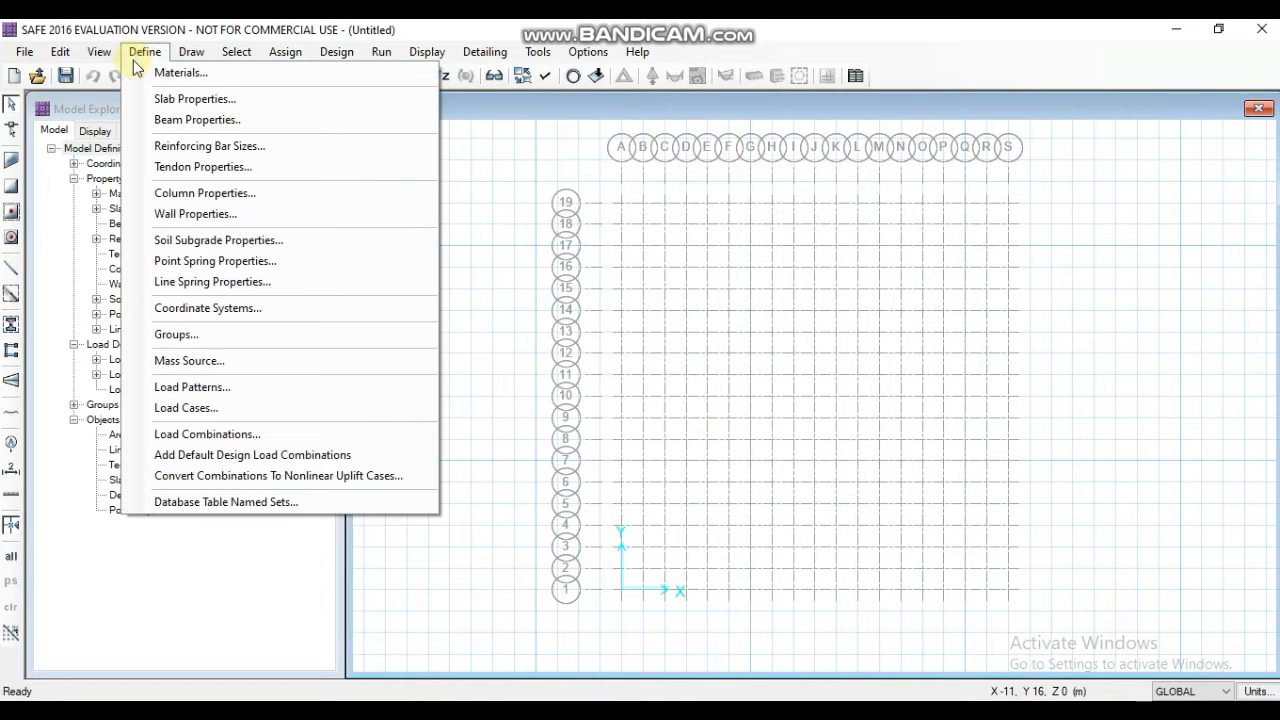
{"action": "left_click", "coordinate": [205, 193]}
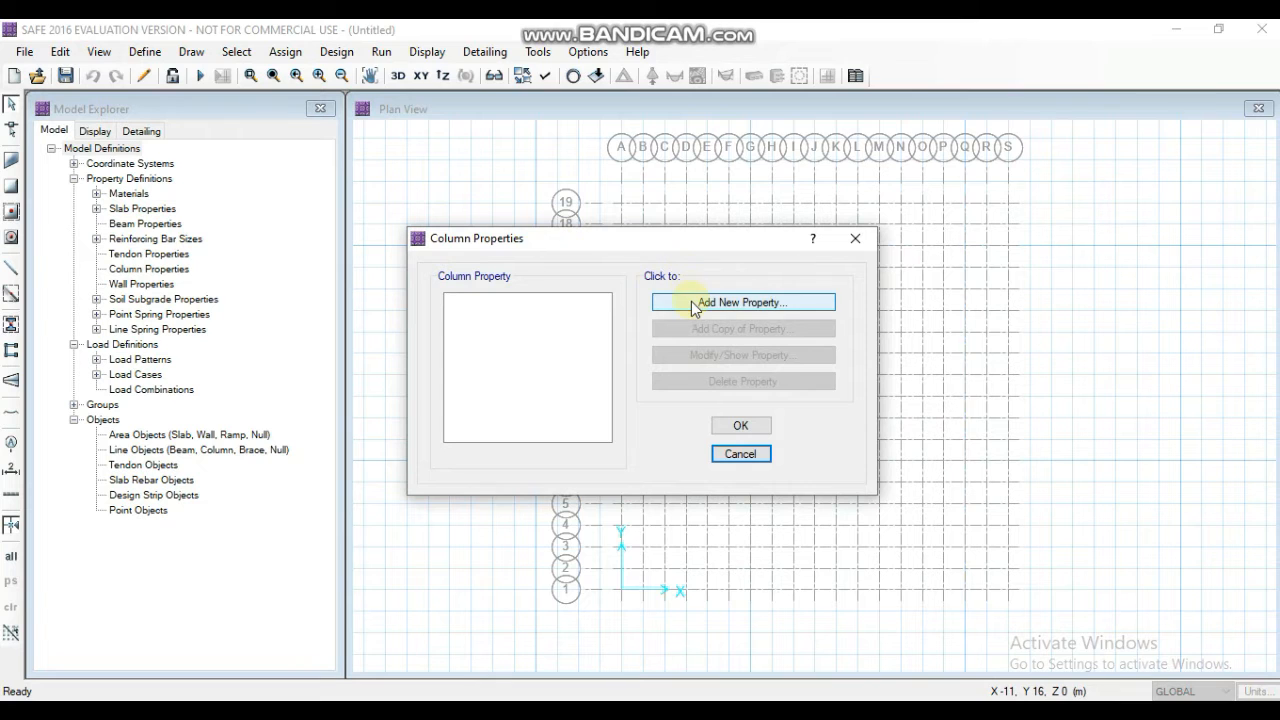
{"action": "left_click", "coordinate": [680, 300]}
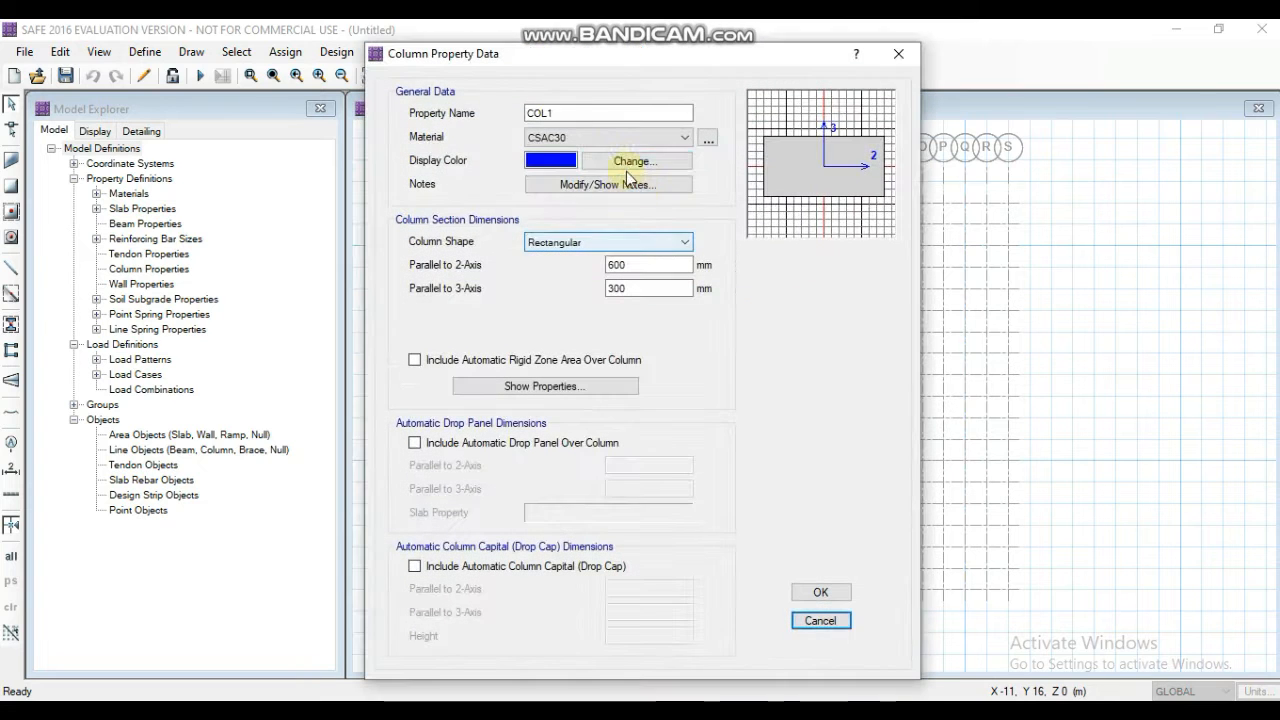
{"action": "left_click", "coordinate": [560, 113]}
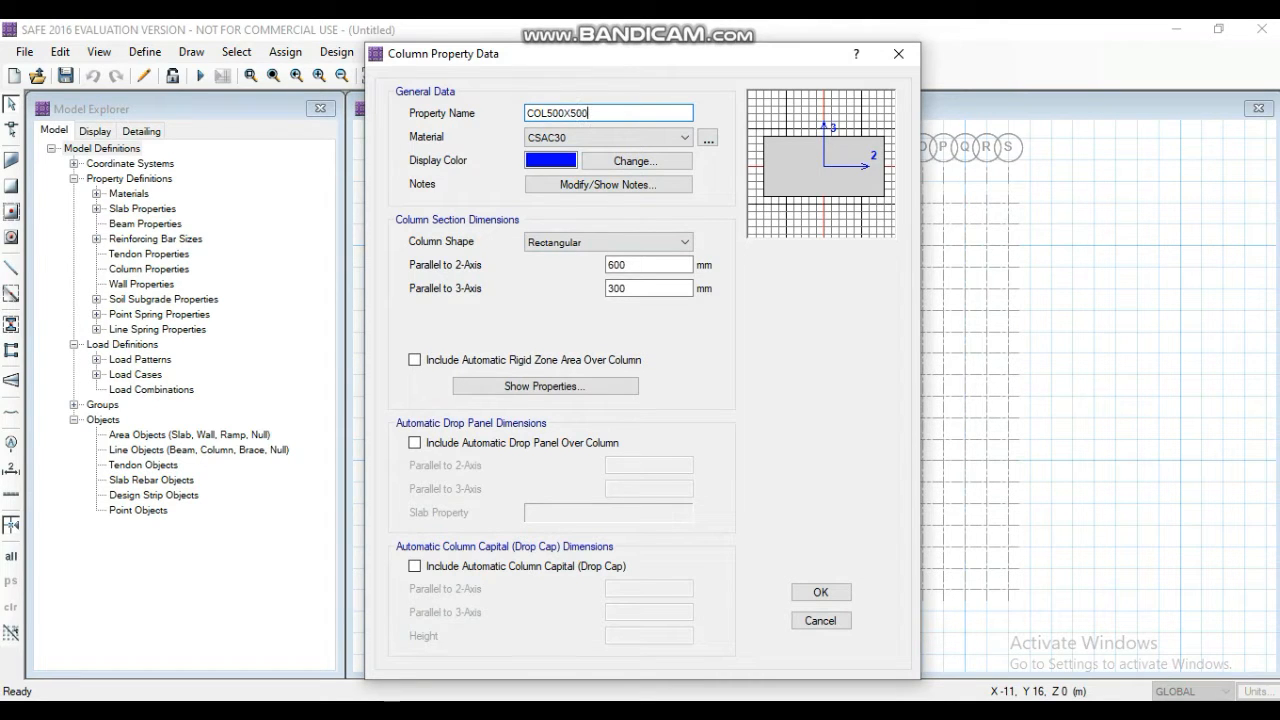
{"action": "left_click", "coordinate": [604, 136]}
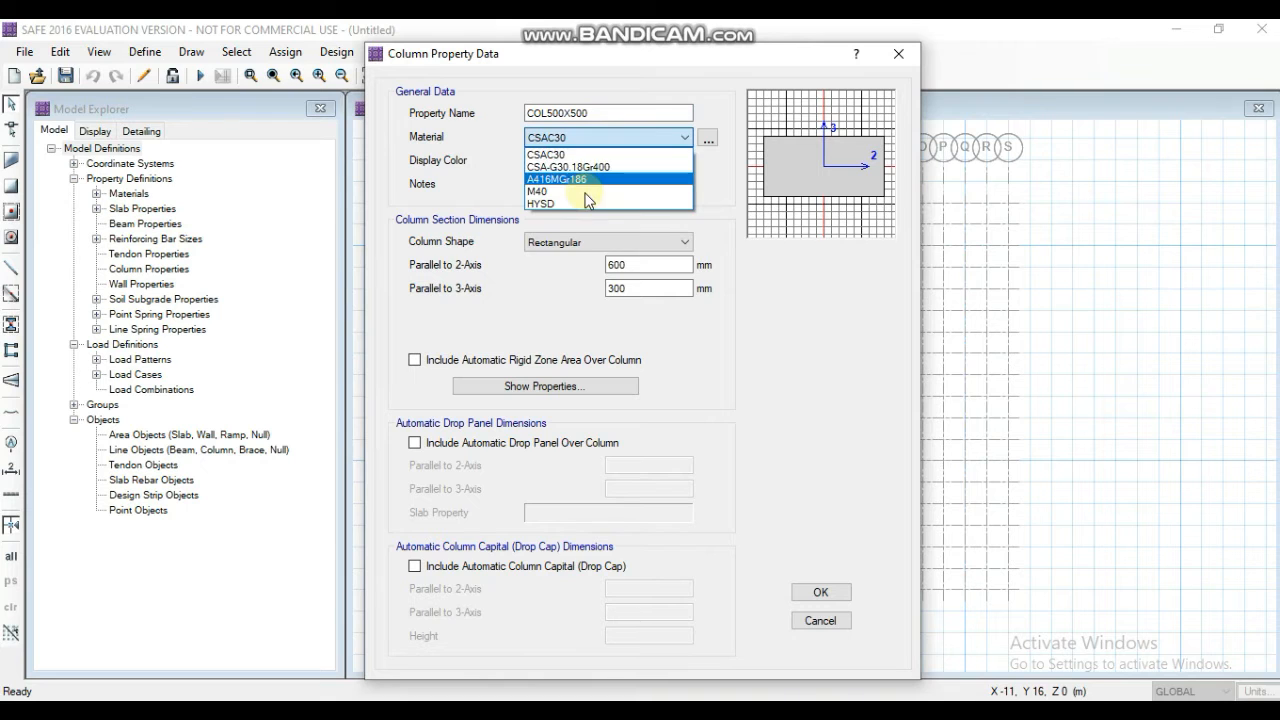
{"action": "left_click", "coordinate": [586, 199]}
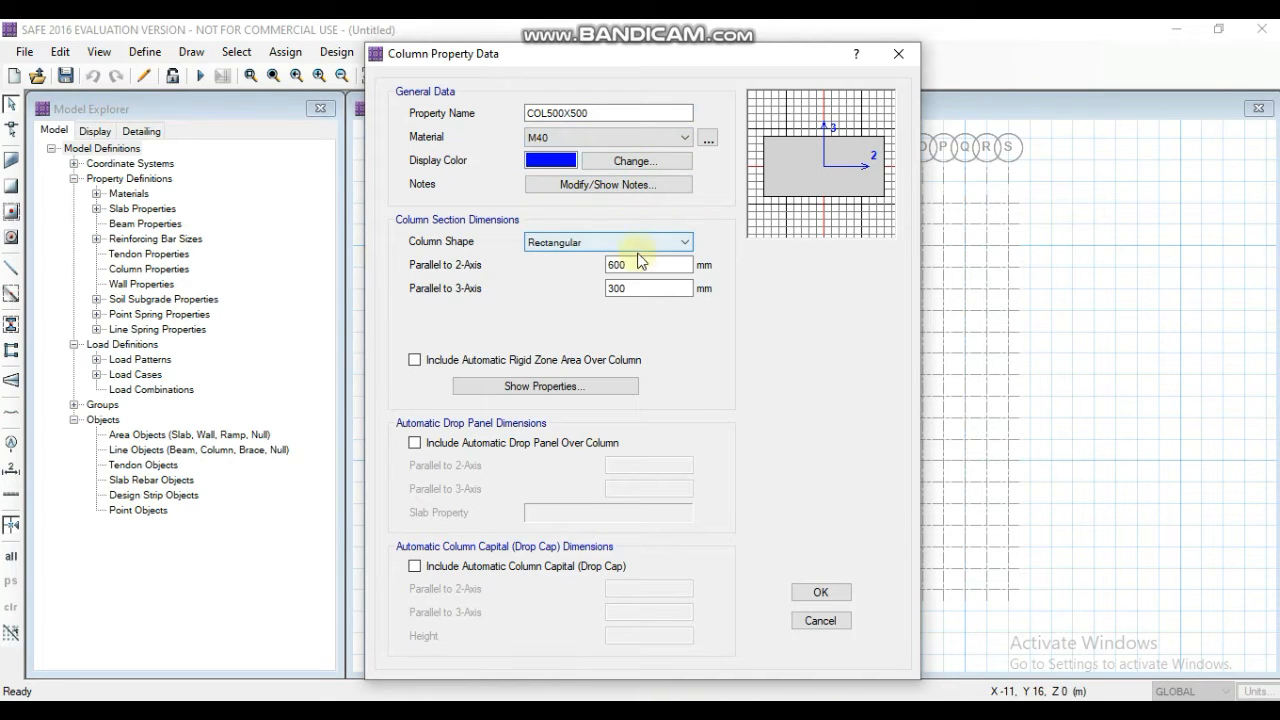
- Set the COL500X500 section to 500 mm parallel to both the 2-axis and the 3-axis, and accept it
{"action": "double_click", "coordinate": [645, 264]}
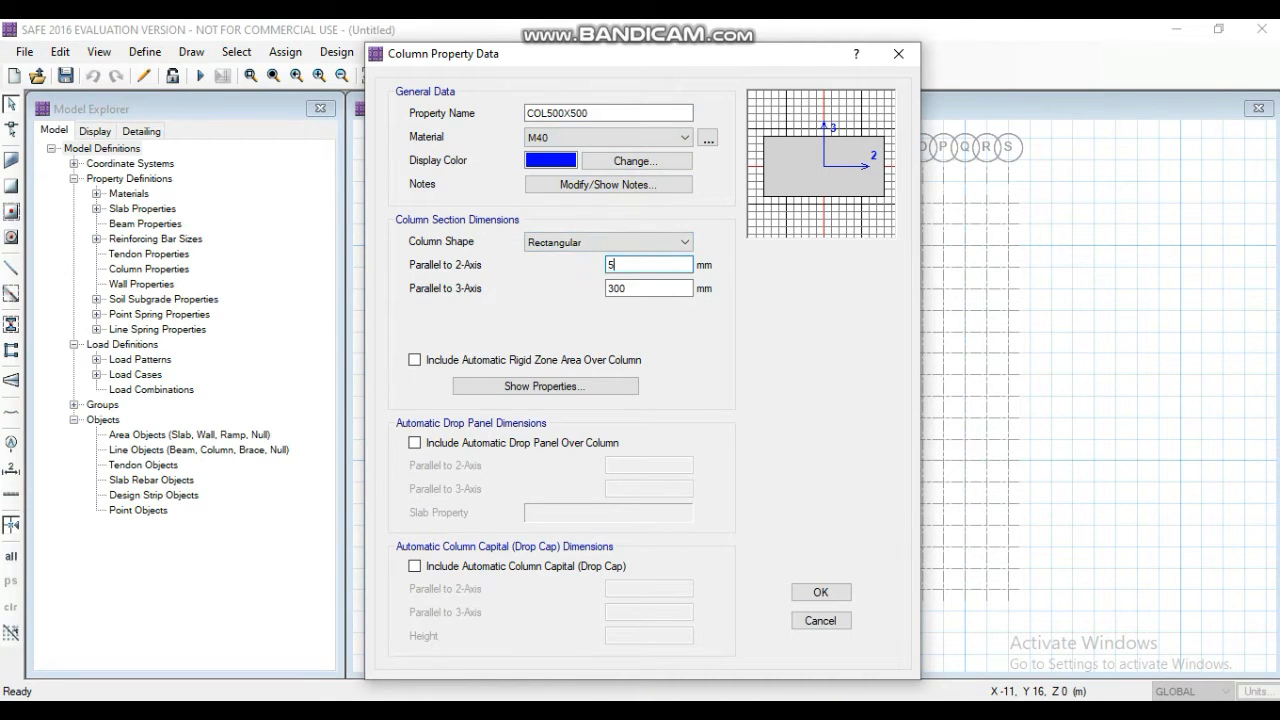
{"action": "type", "text": "500"}
{"action": "key", "text": "Tab"}
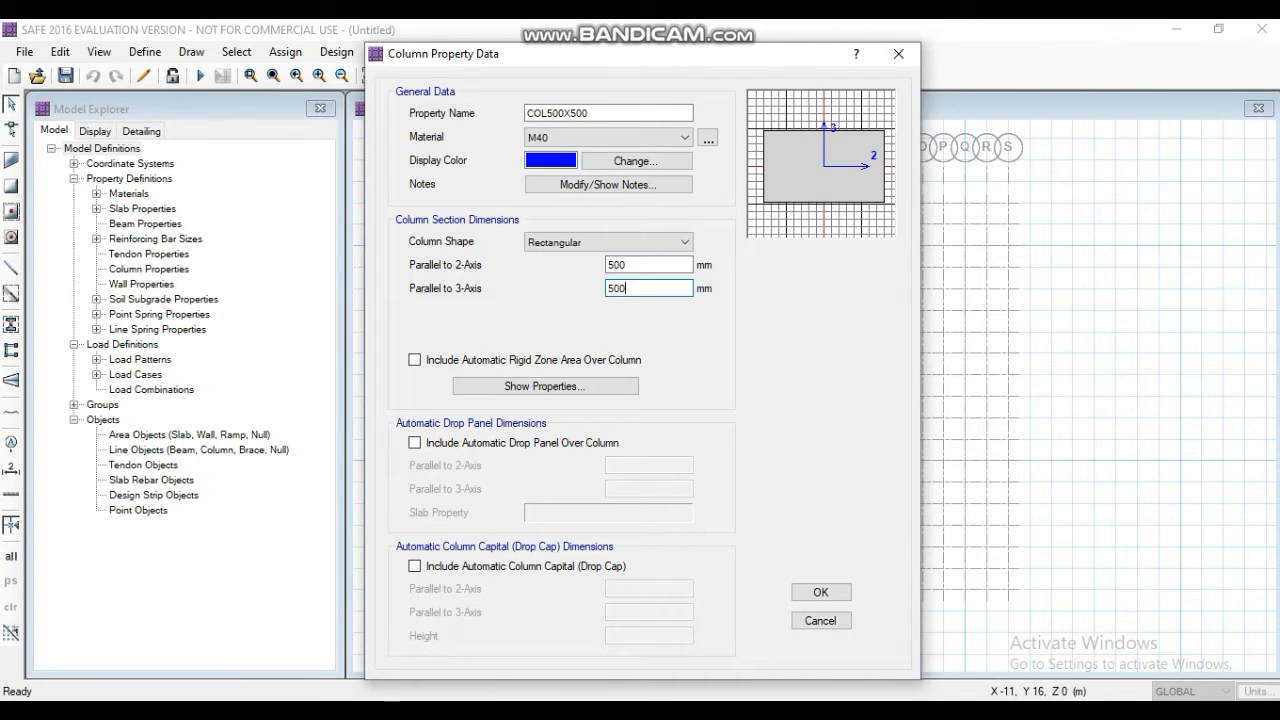
{"action": "left_click", "coordinate": [816, 596]}
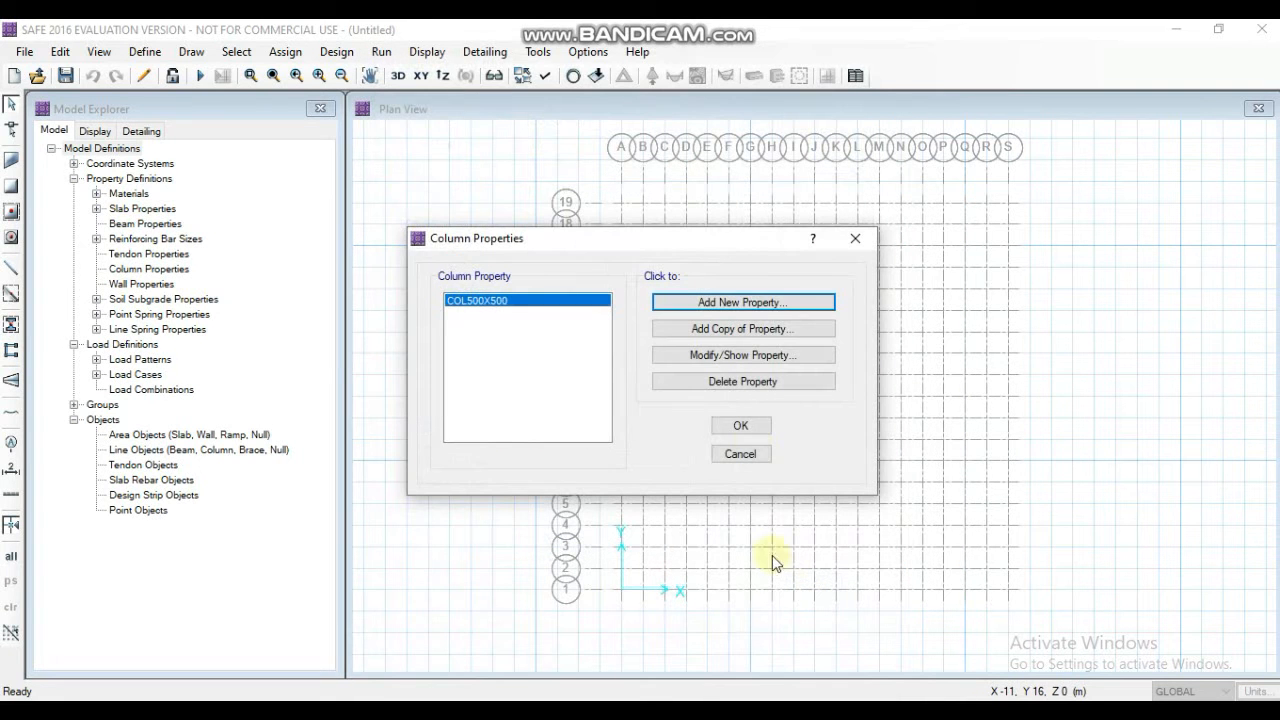
- Add a column property named COL600X600 with M40 material and 600 mm parallel to the 3-axis, and accept the column properties
{"action": "left_click", "coordinate": [731, 302]}
{"action": "left_click", "coordinate": [568, 114]}
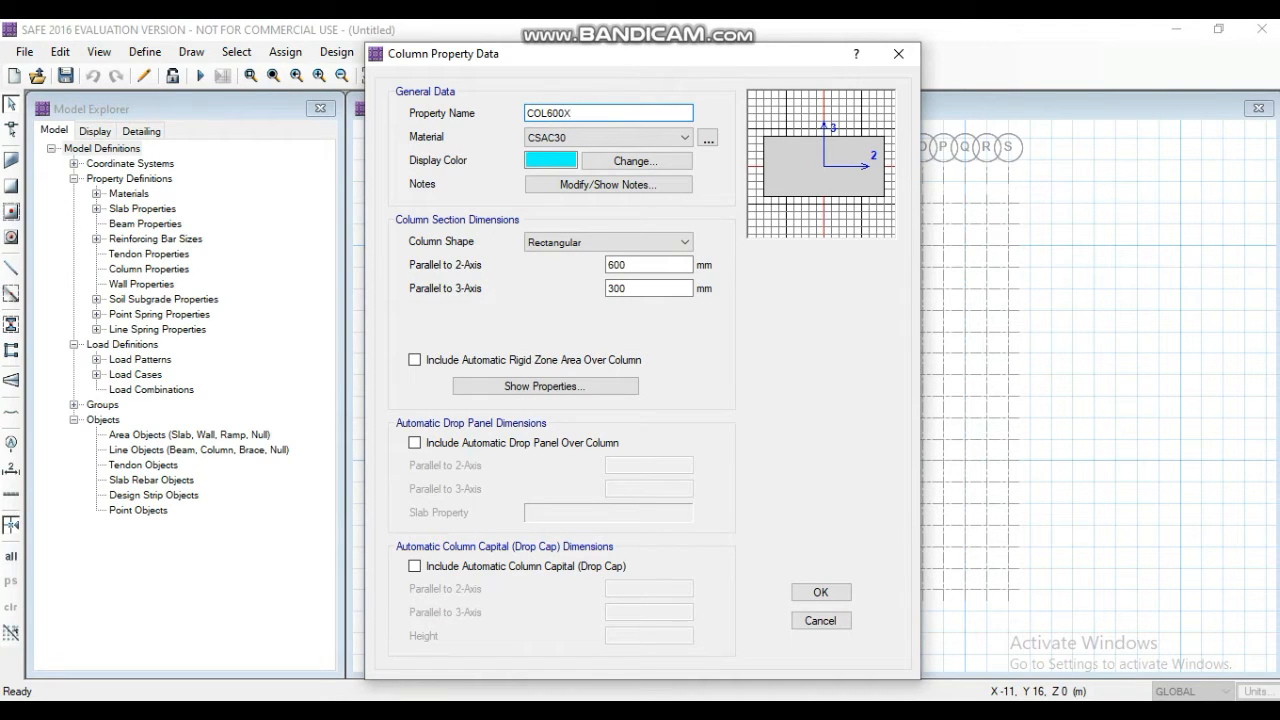
{"action": "left_click", "coordinate": [572, 141]}
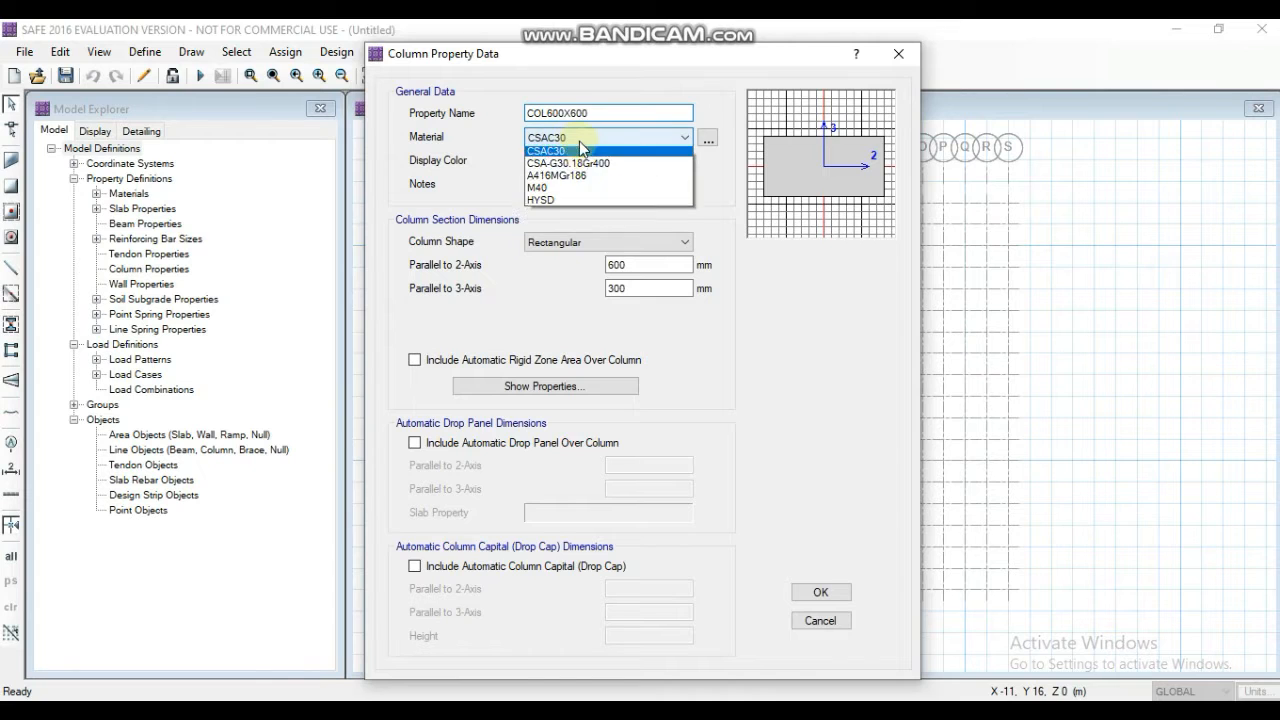
{"action": "left_click", "coordinate": [568, 191]}
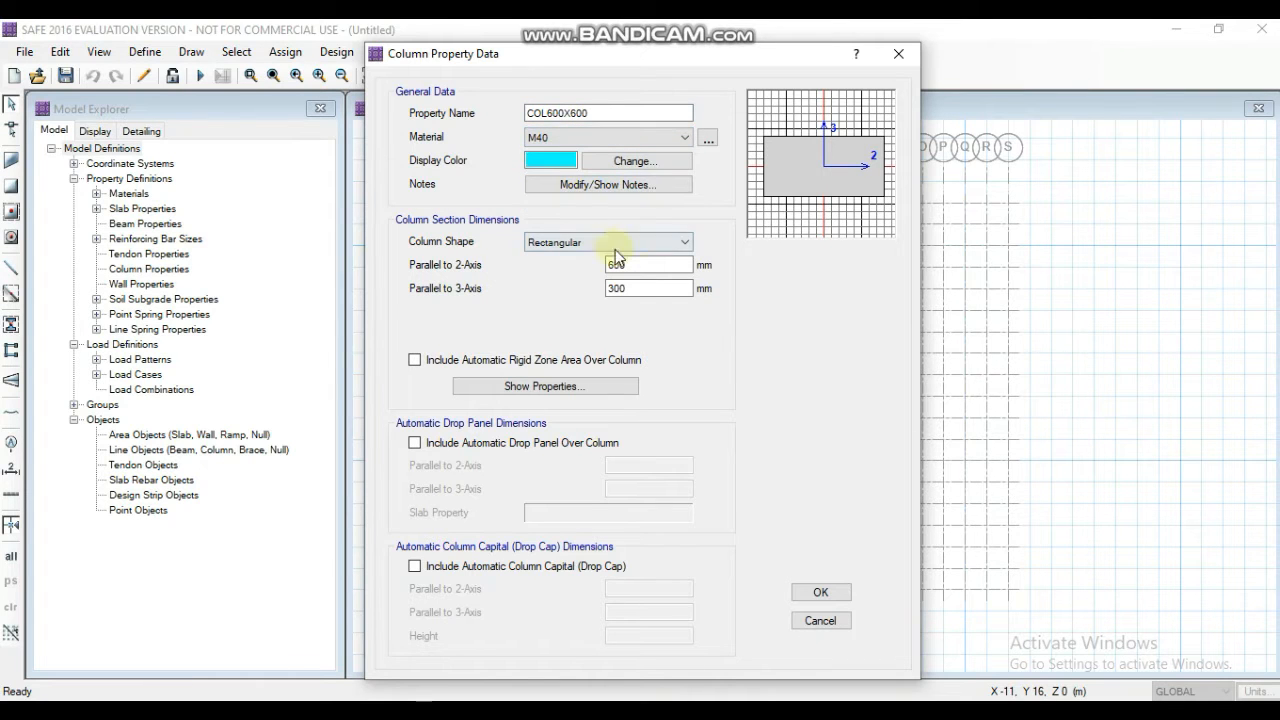
{"action": "left_click_drag", "start_coordinate": [636, 285], "coordinate": [580, 295]}
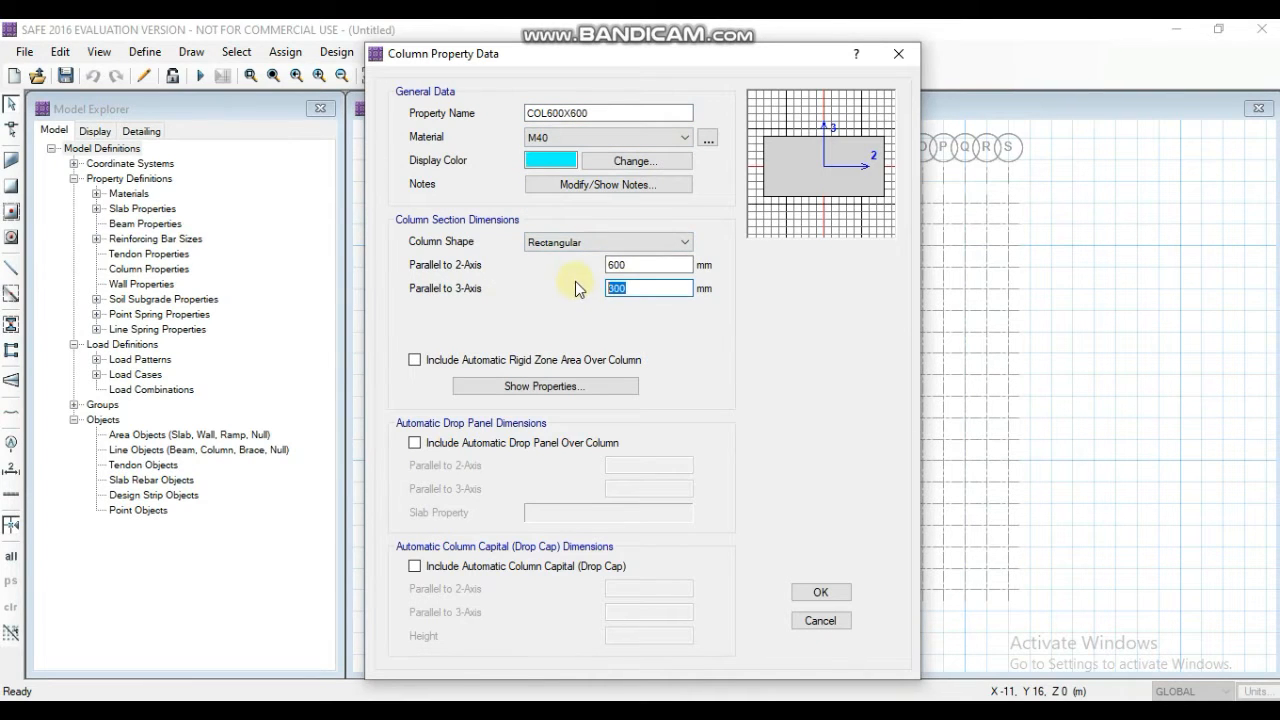
{"action": "type", "text": "600"}
{"action": "left_click", "coordinate": [822, 594]}
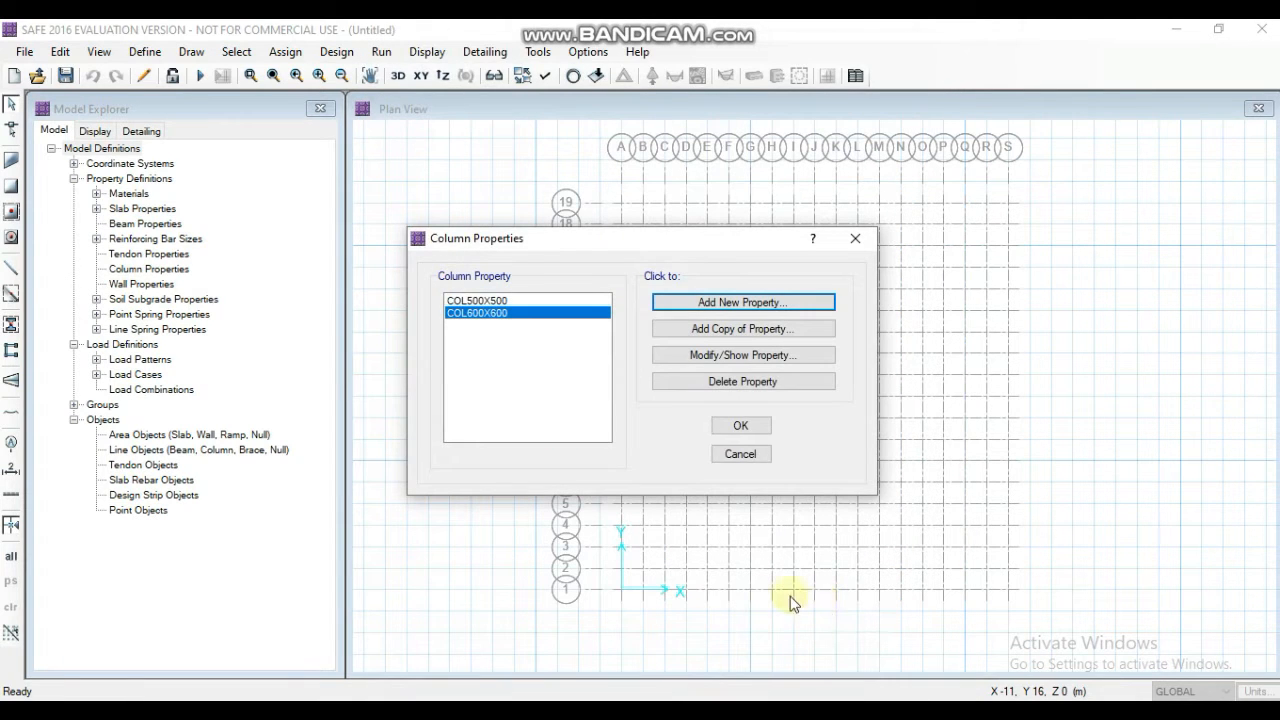
{"action": "left_click", "coordinate": [740, 428]}
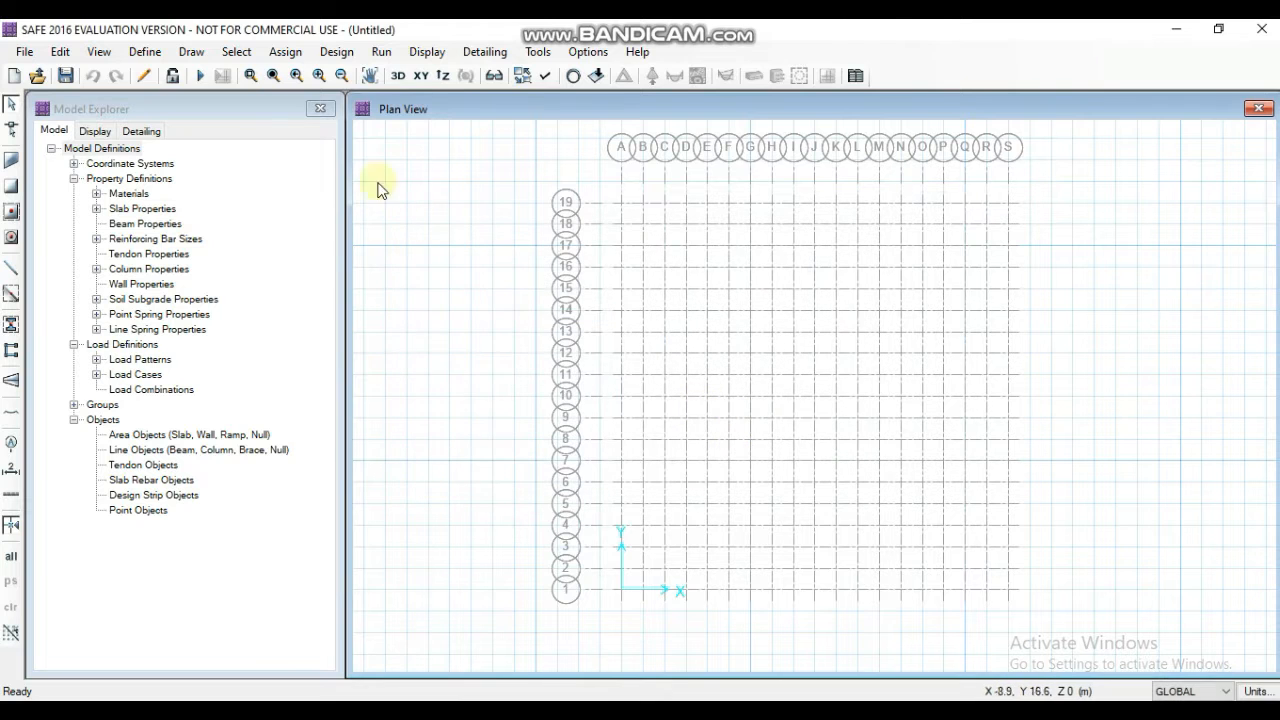
- Set the subgrade modulus of soil subgrade property SOIL1 to 3E+04 kN/m3 and accept the soil properties
{"action": "left_click", "coordinate": [143, 51]}
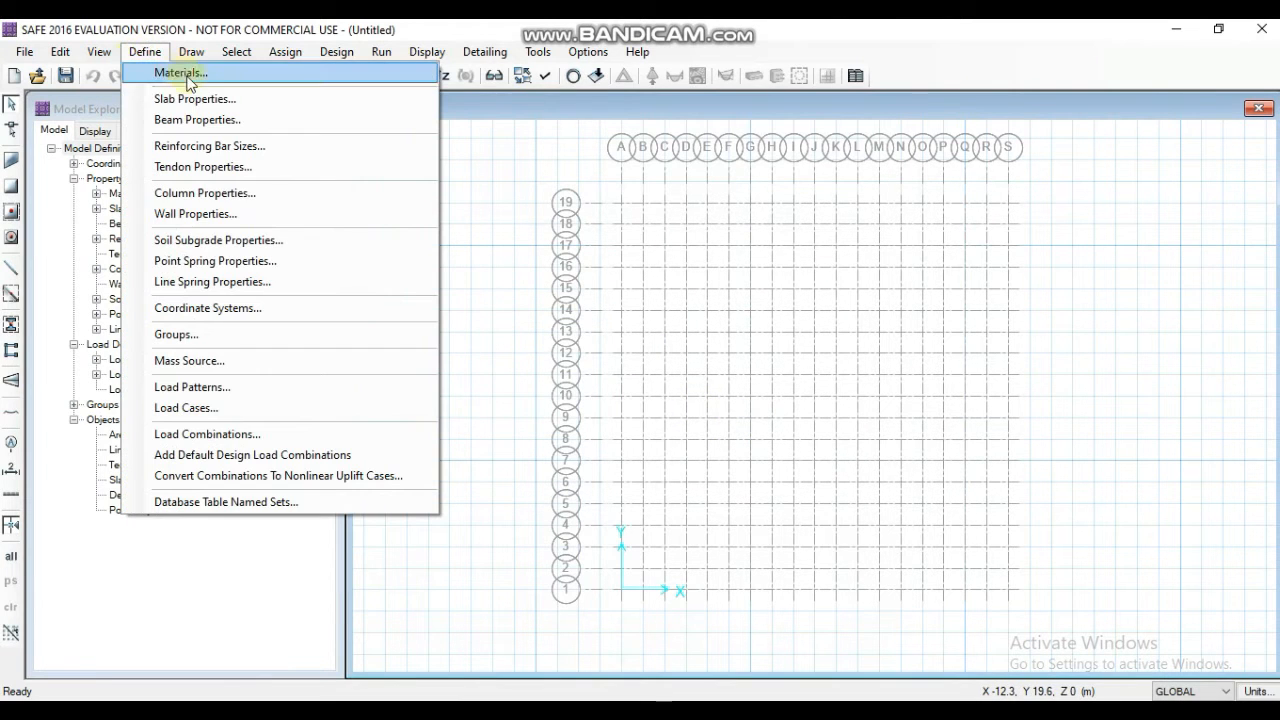
{"action": "left_click", "coordinate": [232, 242]}
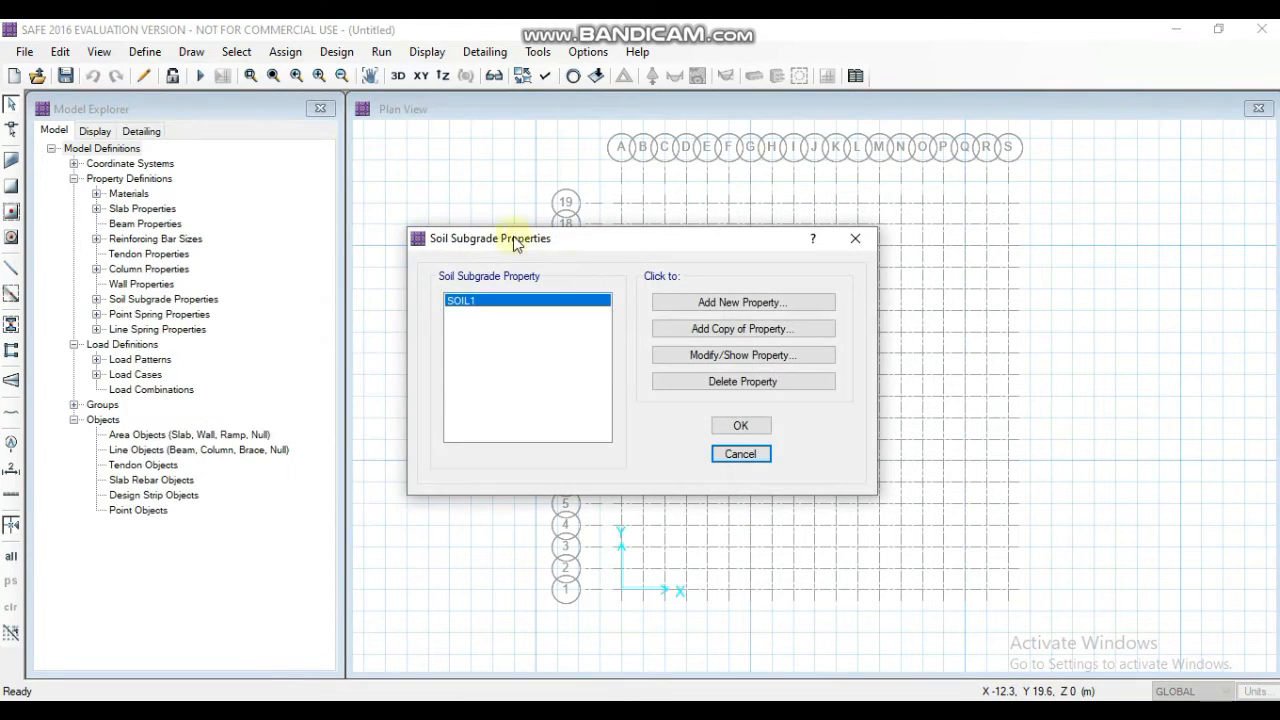
{"action": "left_click", "coordinate": [585, 300]}
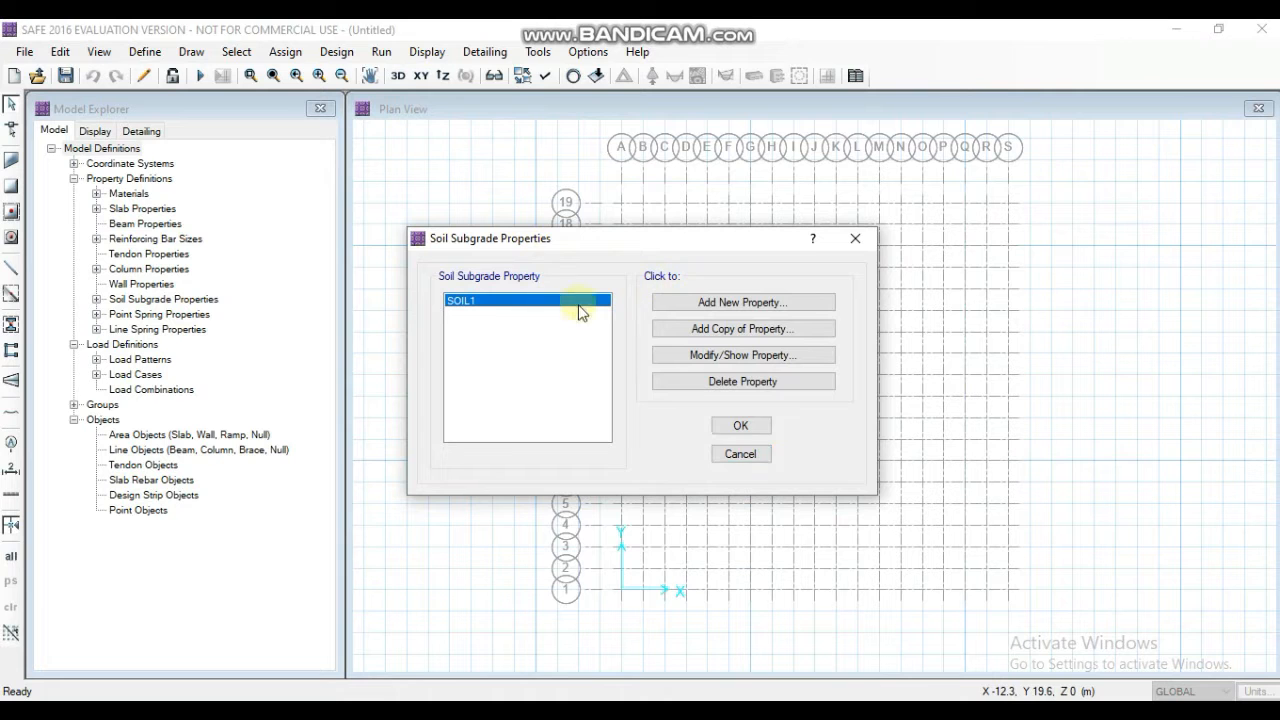
{"action": "left_click", "coordinate": [719, 356]}
{"action": "left_click", "coordinate": [676, 299]}
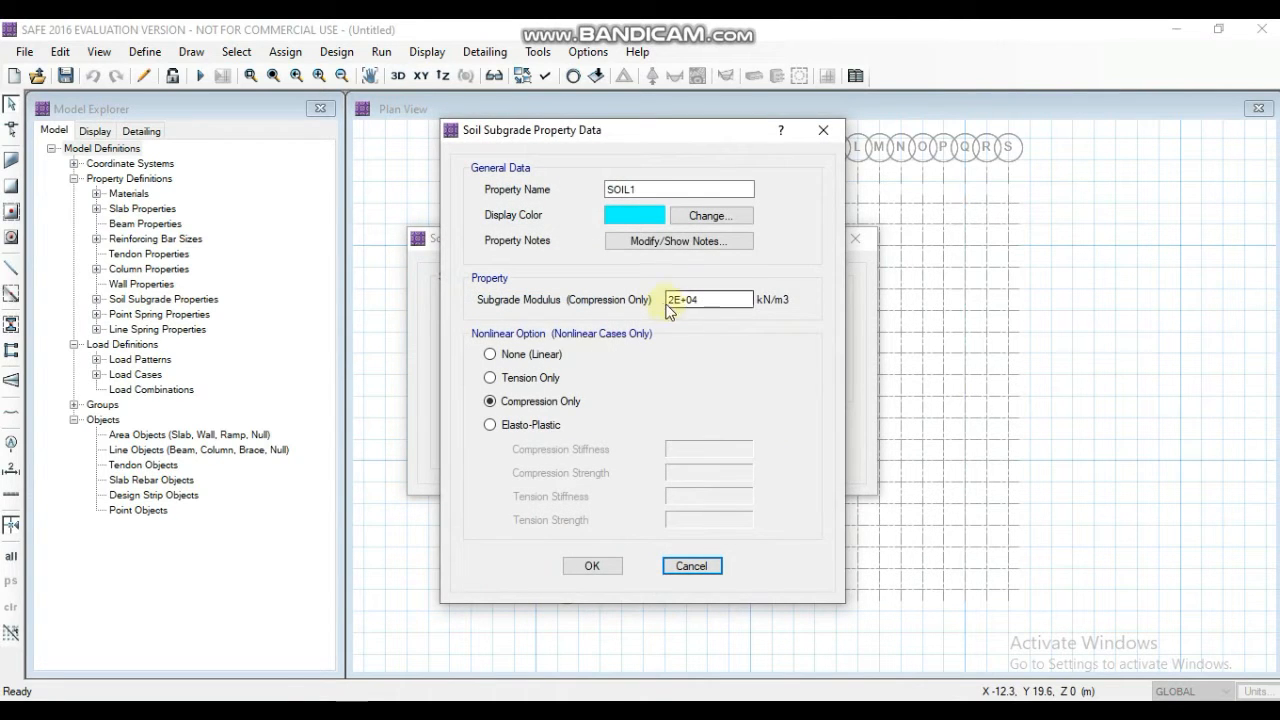
{"action": "left_click_drag", "start_coordinate": [676, 299], "coordinate": [629, 299]}
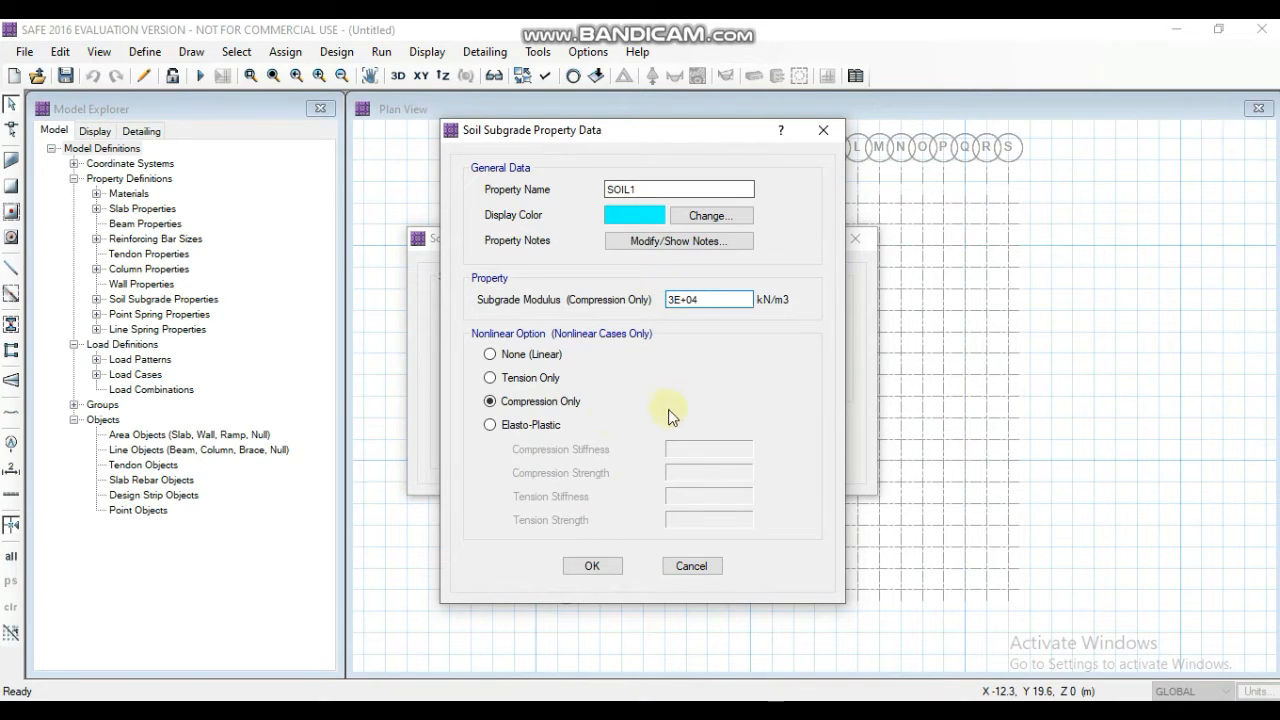
{"action": "left_click", "coordinate": [591, 567]}
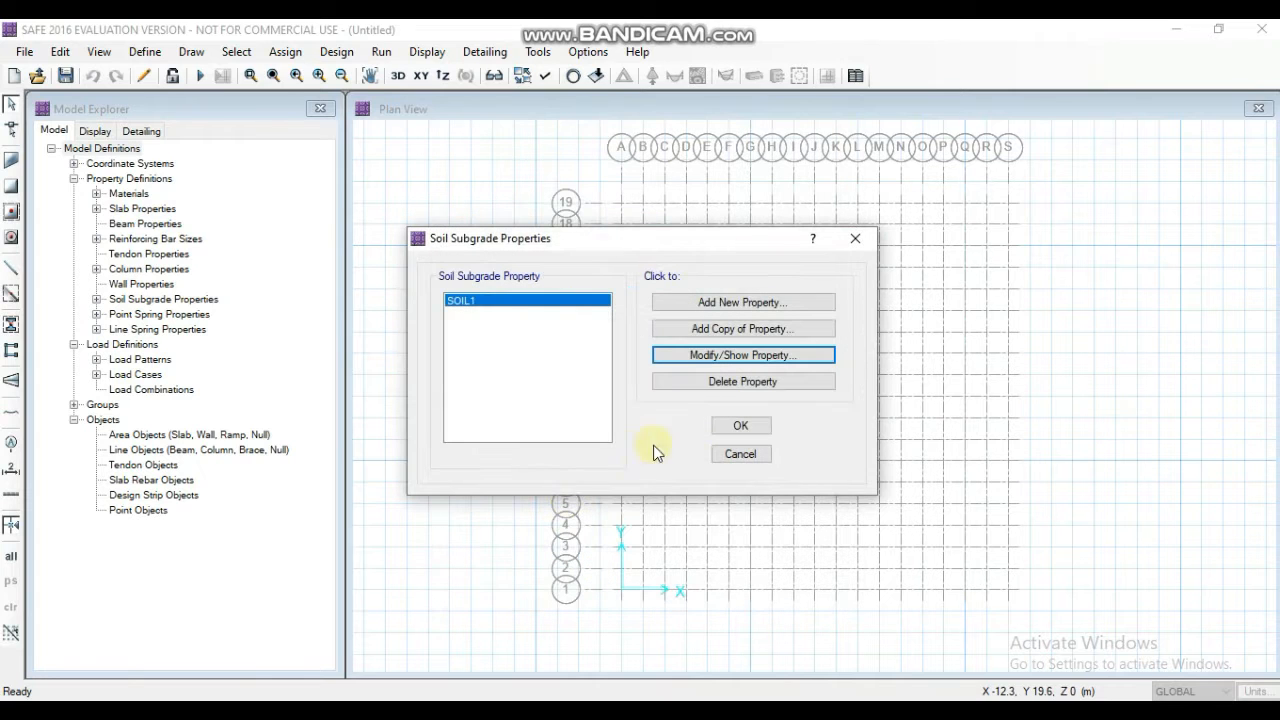
{"action": "left_click", "coordinate": [739, 426]}
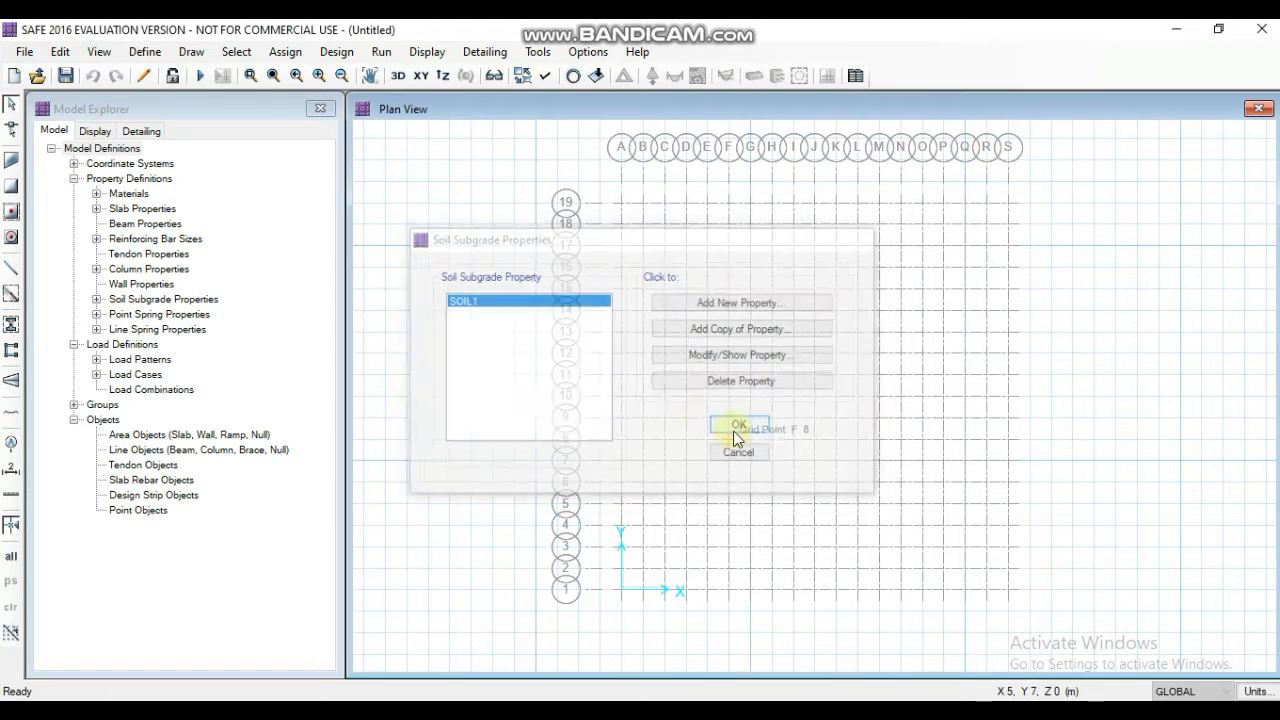
- Review the defined load patterns and load cases, accepting both lists as they are
{"action": "left_click", "coordinate": [144, 51]}
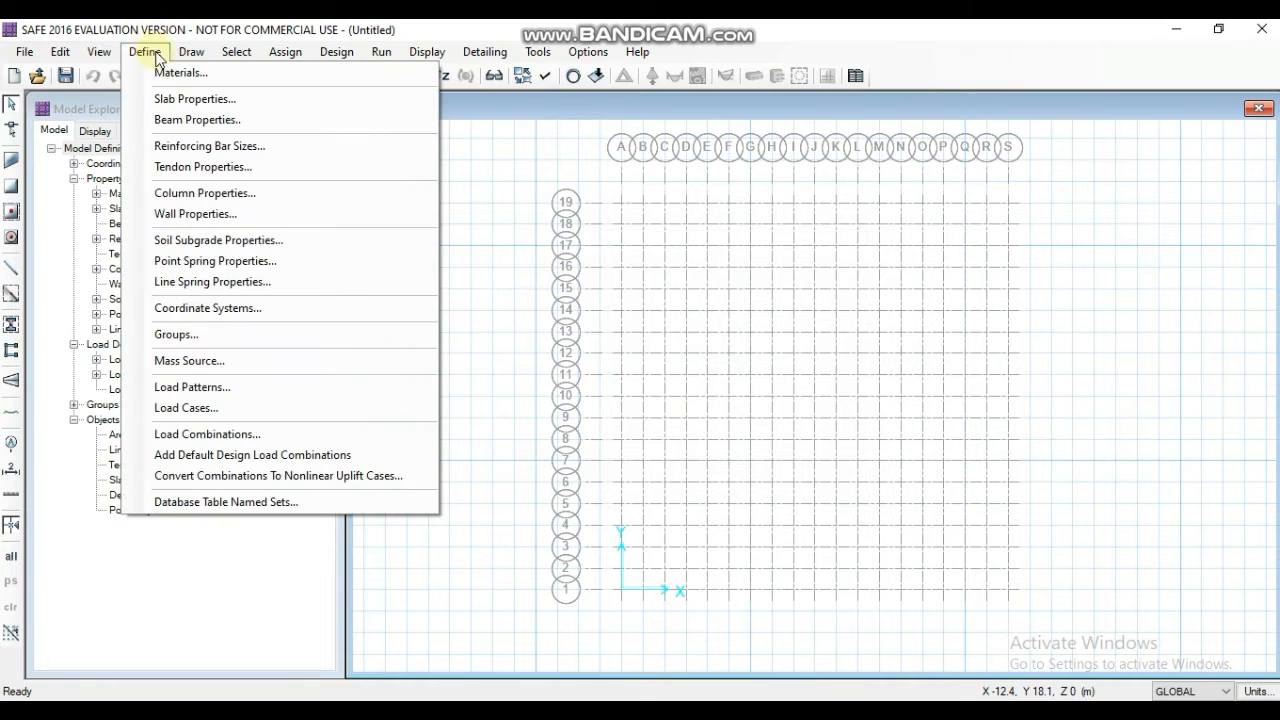
{"action": "left_click", "coordinate": [178, 387]}
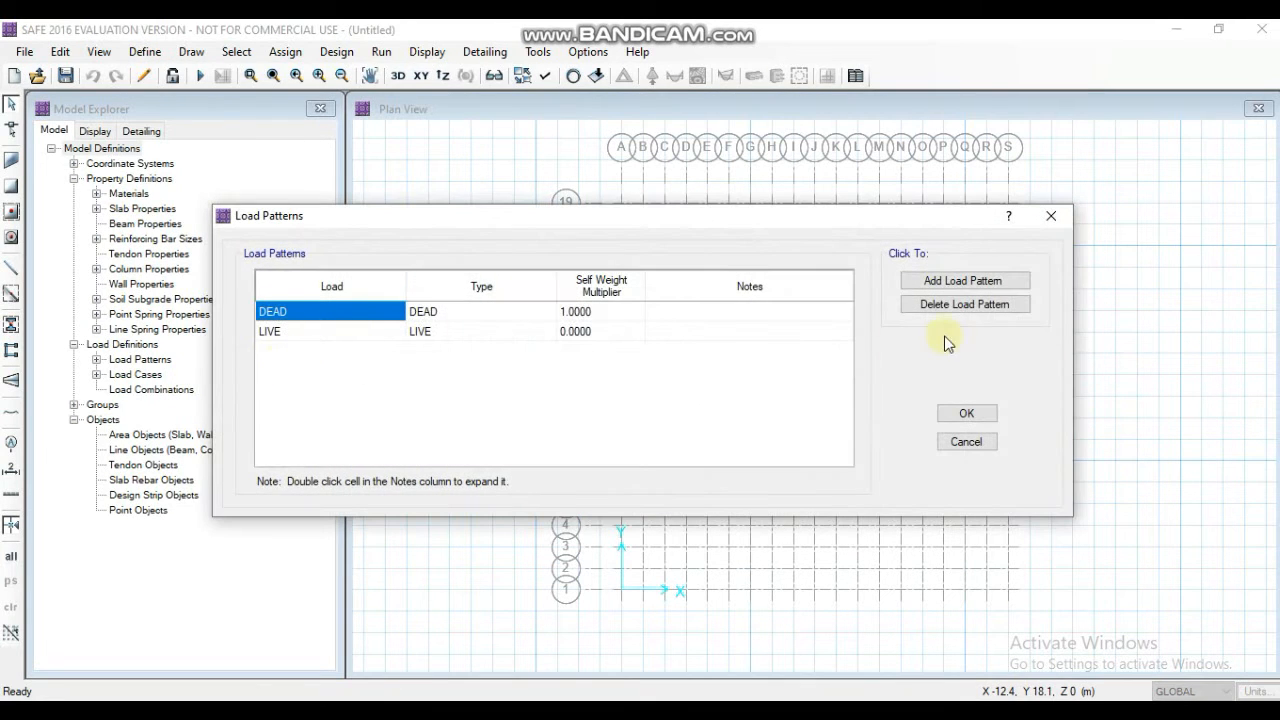
{"action": "left_click", "coordinate": [966, 413]}
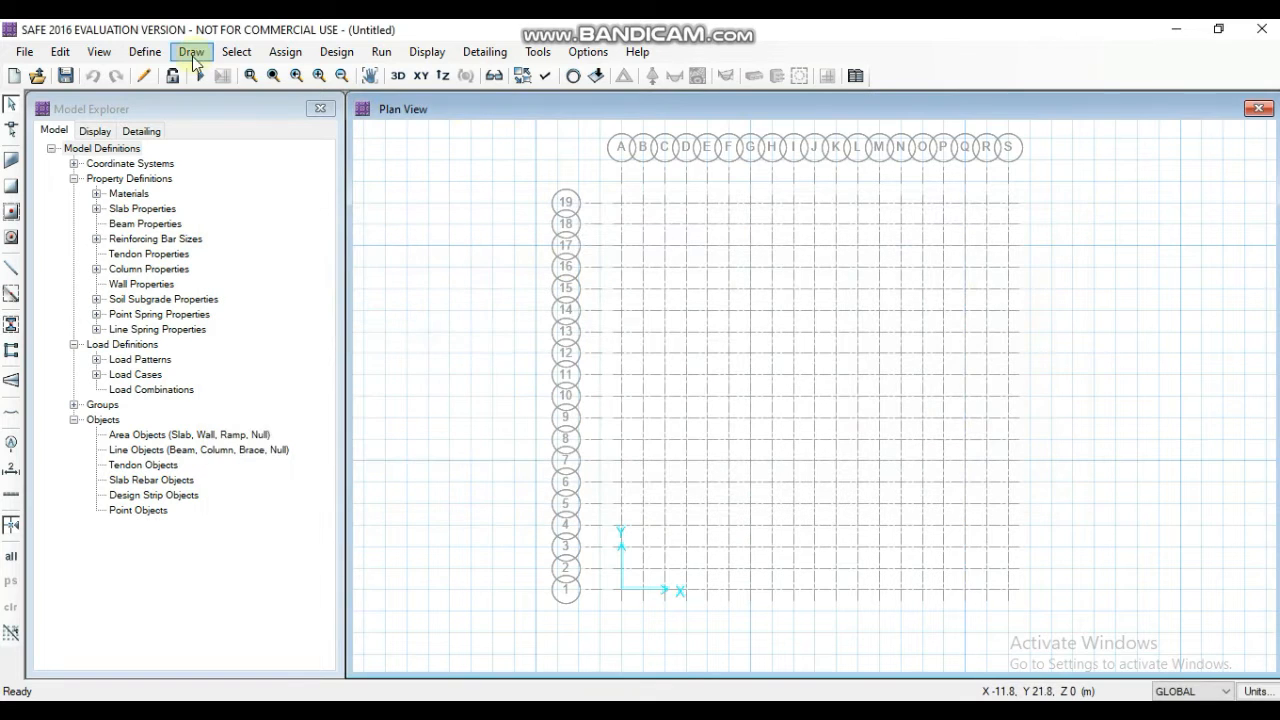
{"action": "left_click", "coordinate": [160, 53]}
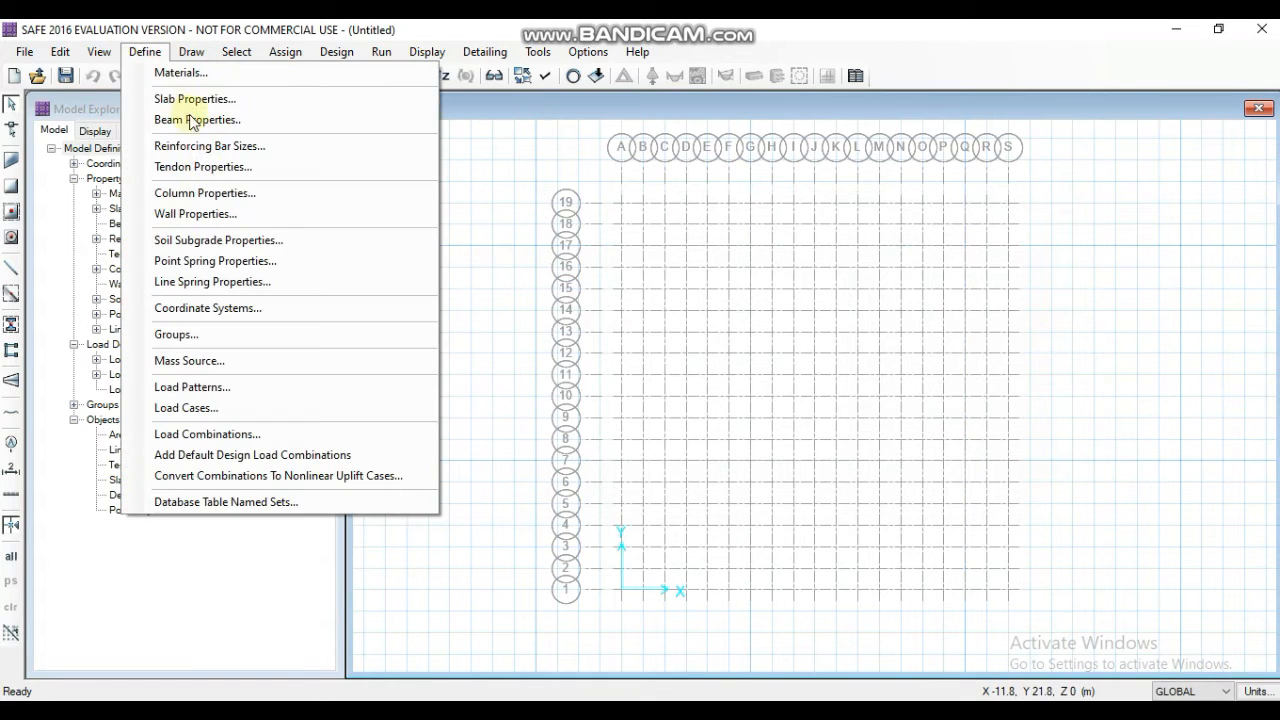
{"action": "left_click", "coordinate": [186, 408]}
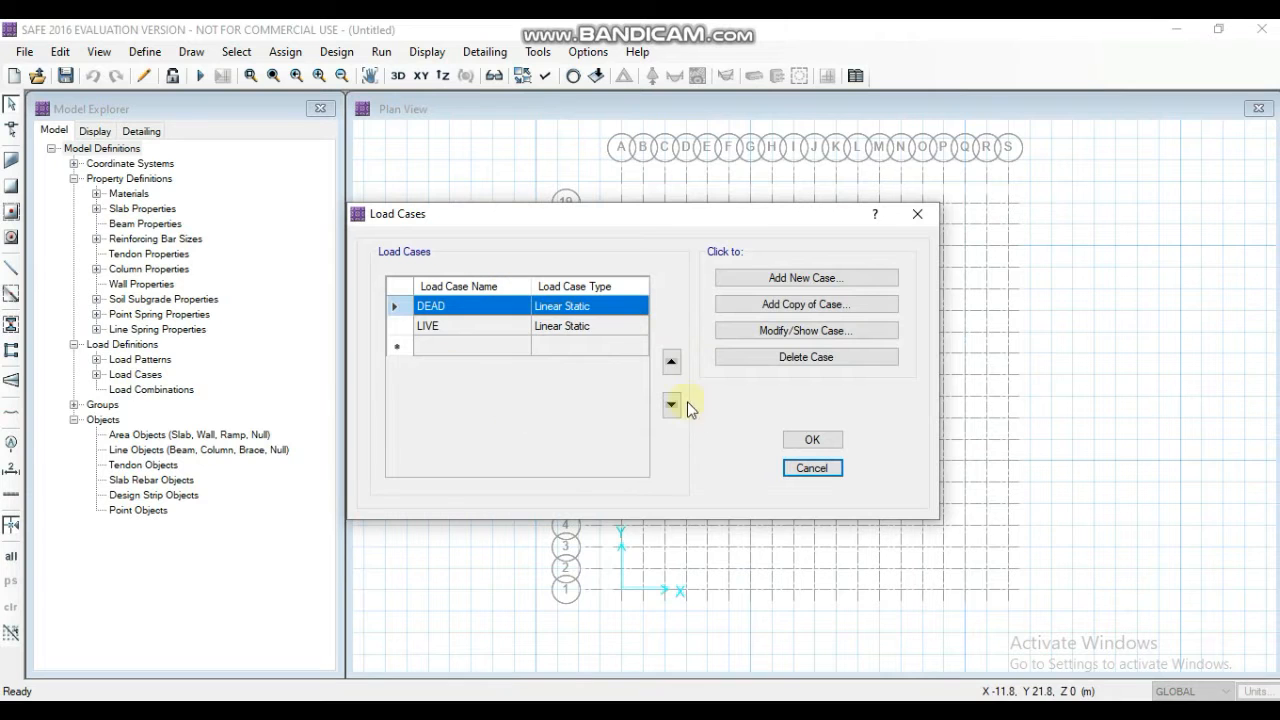
{"action": "left_click", "coordinate": [809, 440]}
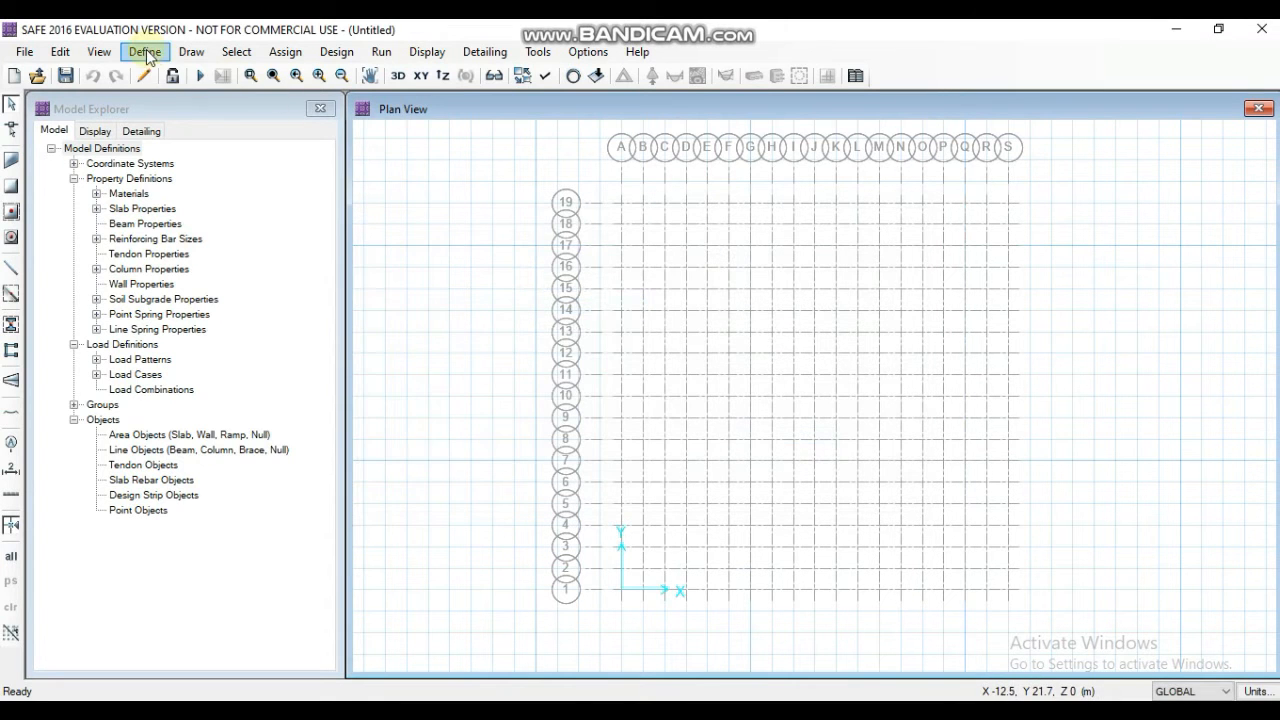
- Add load combination COMB1 with DEAD and LIVE both scaled by 1.5, selected for Strength (Ultimate) design, and accept it
{"action": "left_click", "coordinate": [145, 53]}
{"action": "left_click", "coordinate": [215, 434]}
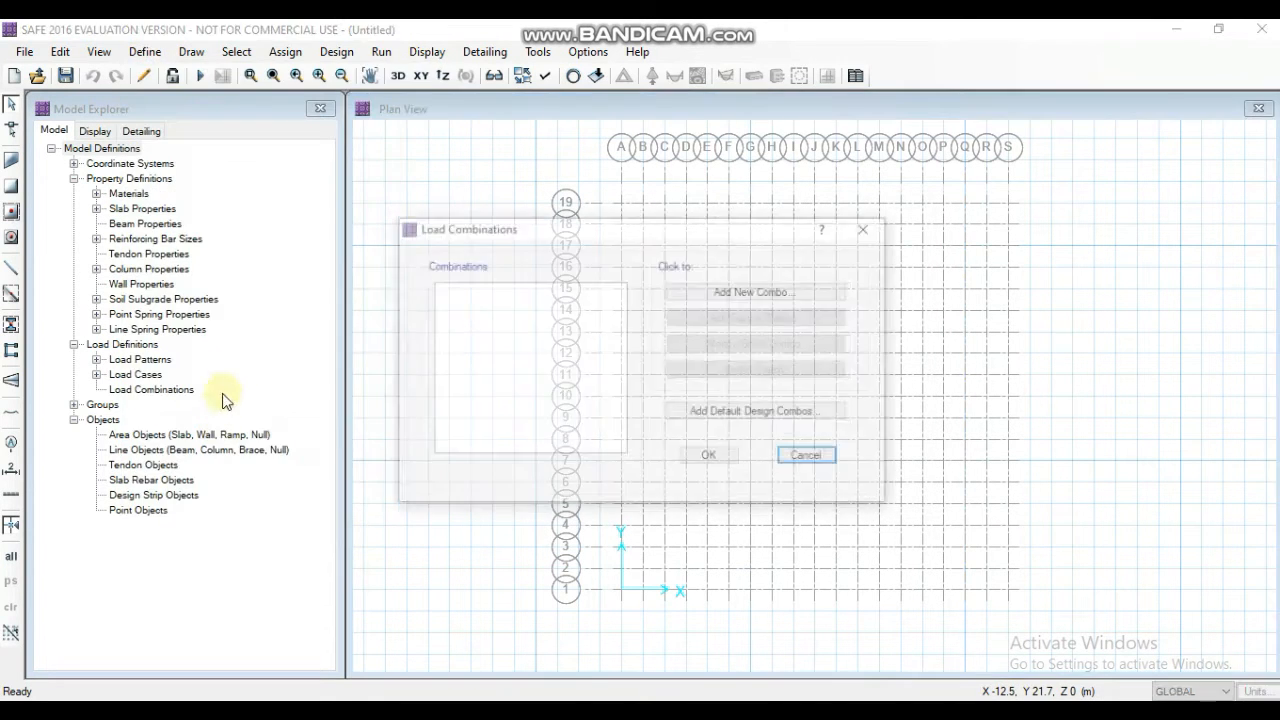
{"action": "left_click", "coordinate": [724, 299]}
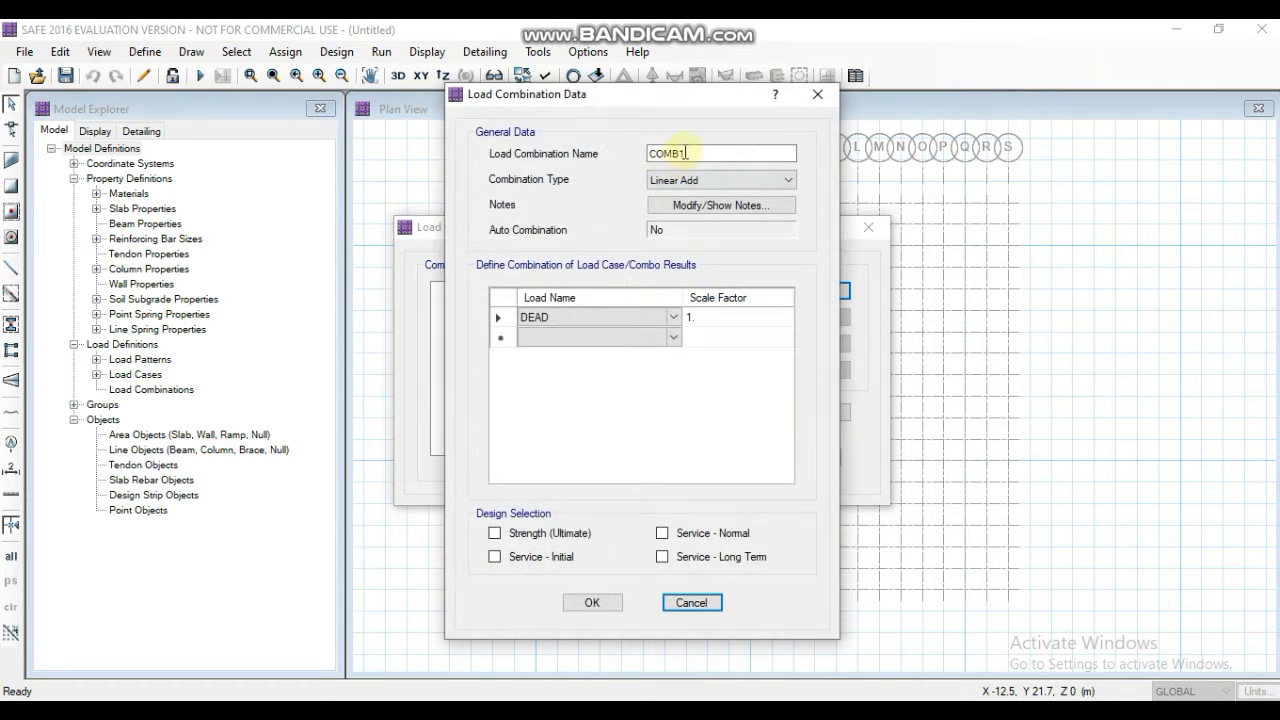
{"action": "left_click", "coordinate": [697, 318]}
{"action": "type", "text": "1.5"}
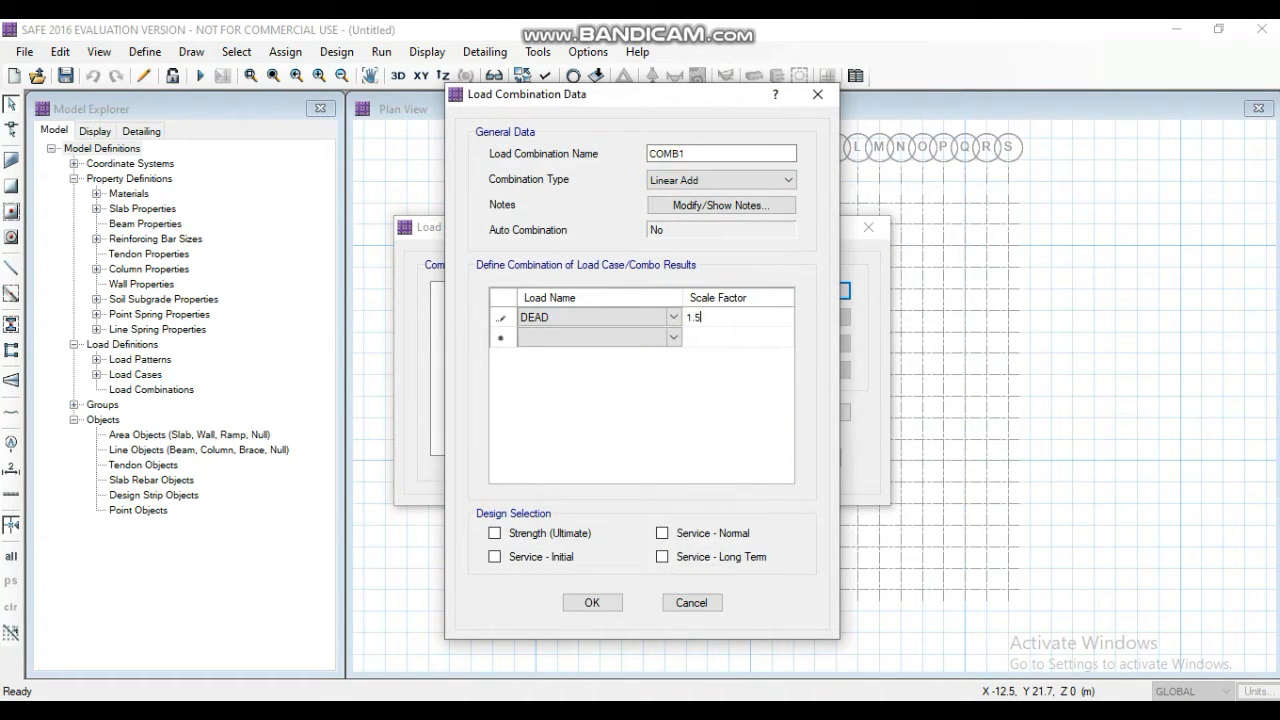
{"action": "left_click", "coordinate": [674, 337]}
{"action": "left_click", "coordinate": [674, 337]}
{"action": "left_click", "coordinate": [606, 363]}
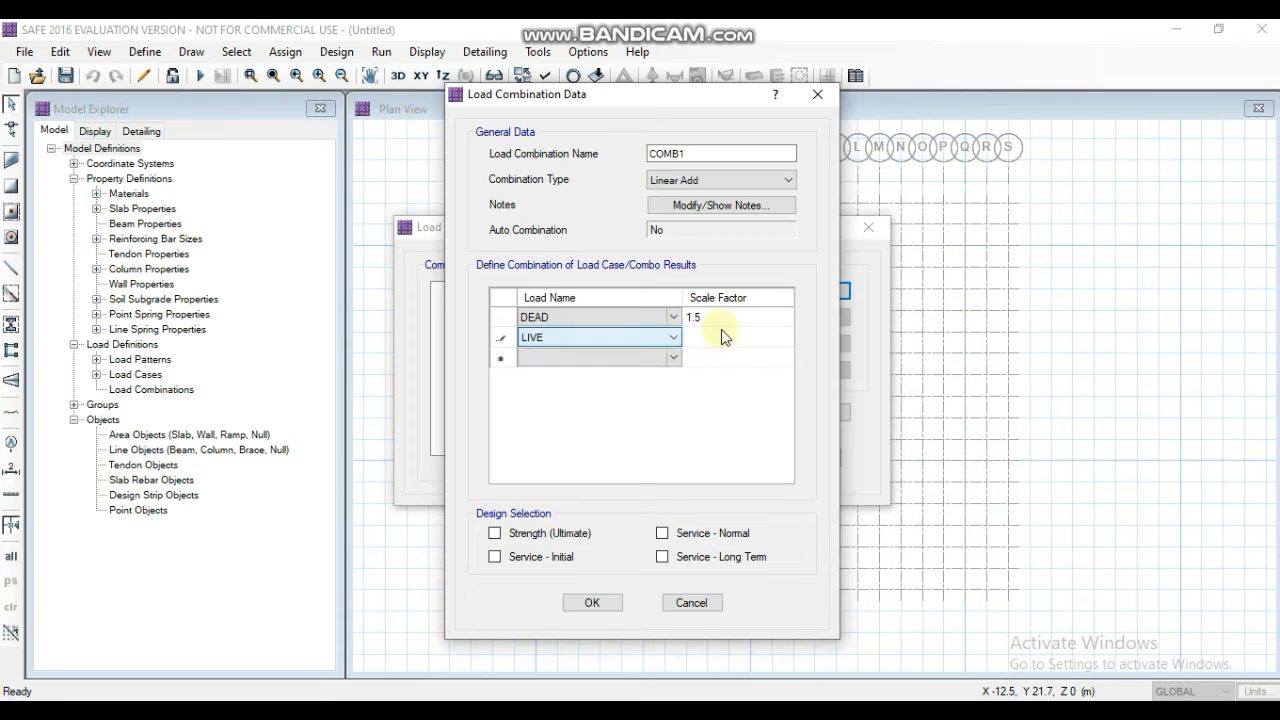
{"action": "left_click", "coordinate": [716, 337]}
{"action": "type", "text": "1.5"}
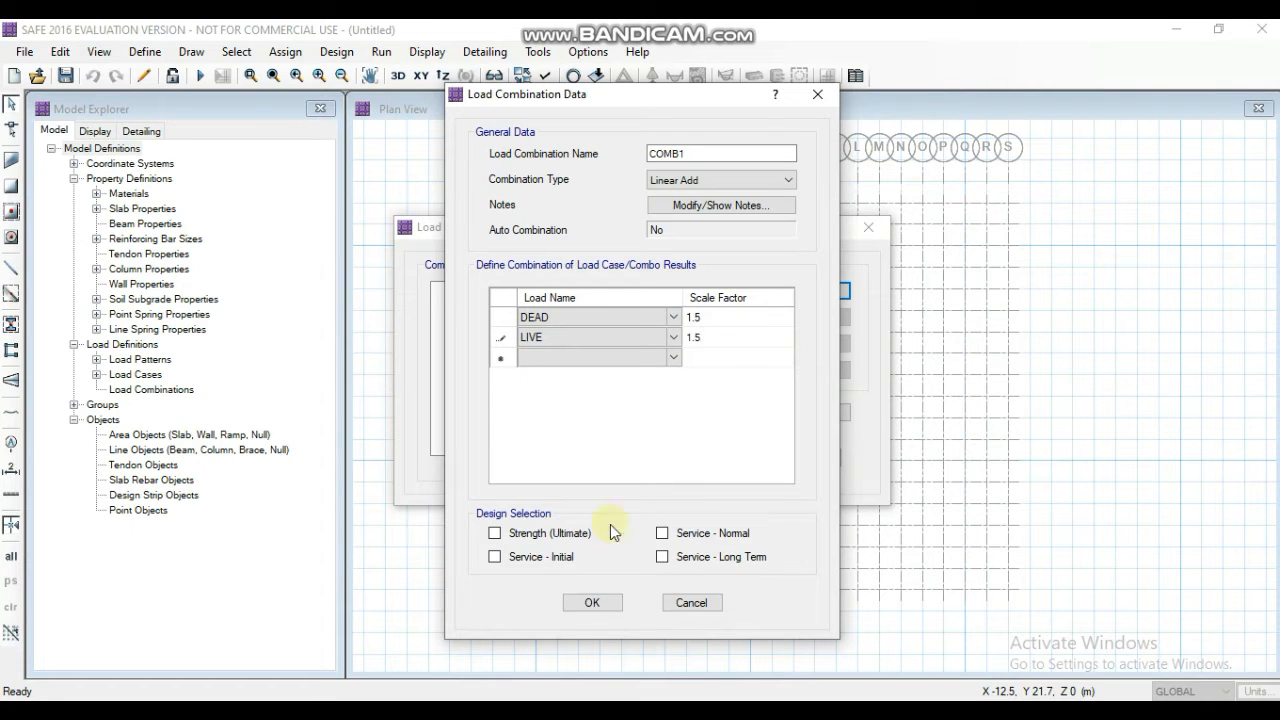
{"action": "left_click", "coordinate": [494, 535]}
{"action": "left_click", "coordinate": [590, 602]}
- Add COMB2 with DEAD and LIVE at scale factor 1, selected for Service - Normal and Service - Long Term, and accept the combinations
{"action": "left_click", "coordinate": [737, 289]}
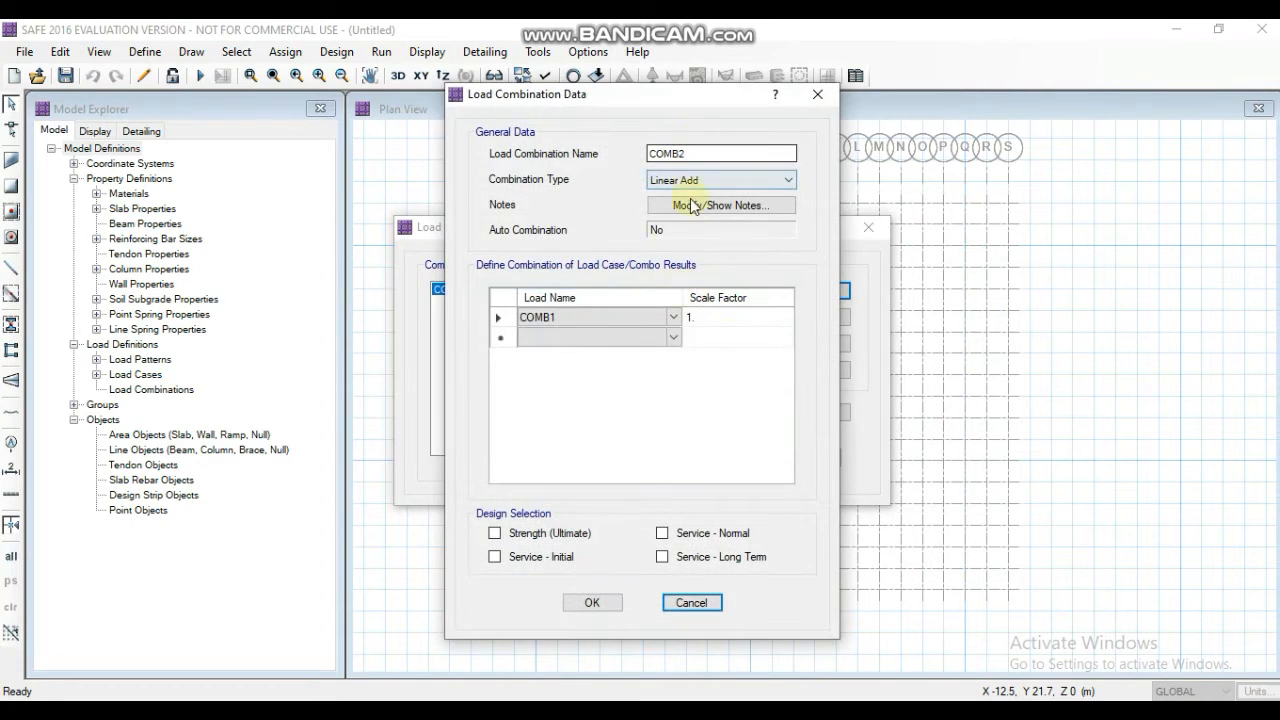
{"action": "left_click", "coordinate": [678, 338]}
{"action": "left_click", "coordinate": [680, 340]}
{"action": "left_click", "coordinate": [660, 366]}
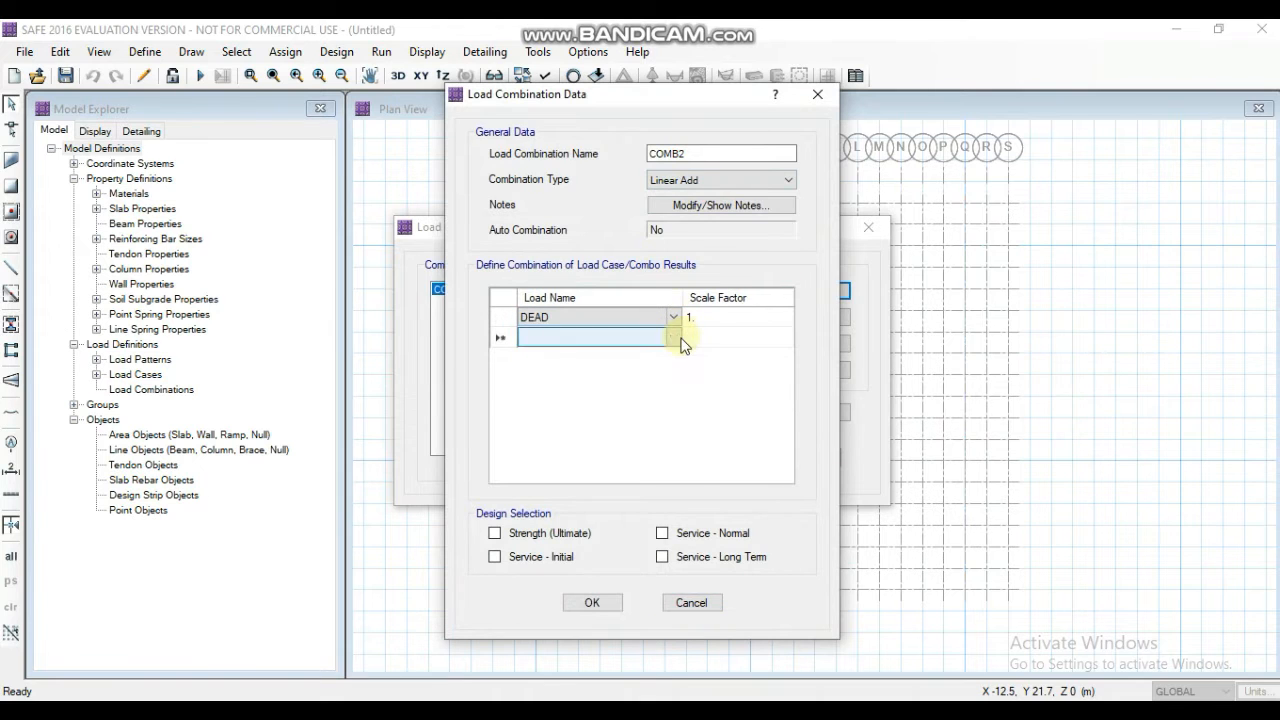
{"action": "left_click", "coordinate": [676, 337]}
{"action": "left_click", "coordinate": [620, 379]}
{"action": "key", "text": "Tab"}
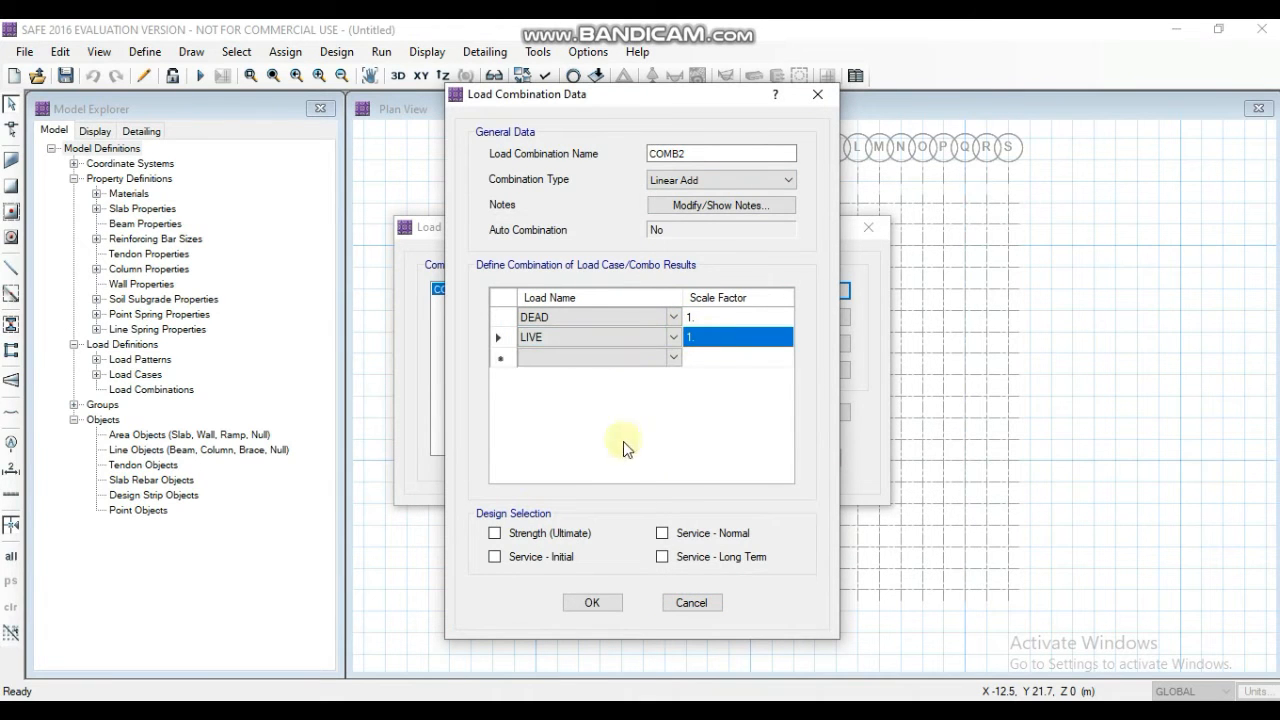
{"action": "left_click", "coordinate": [662, 533]}
{"action": "left_click", "coordinate": [662, 556]}
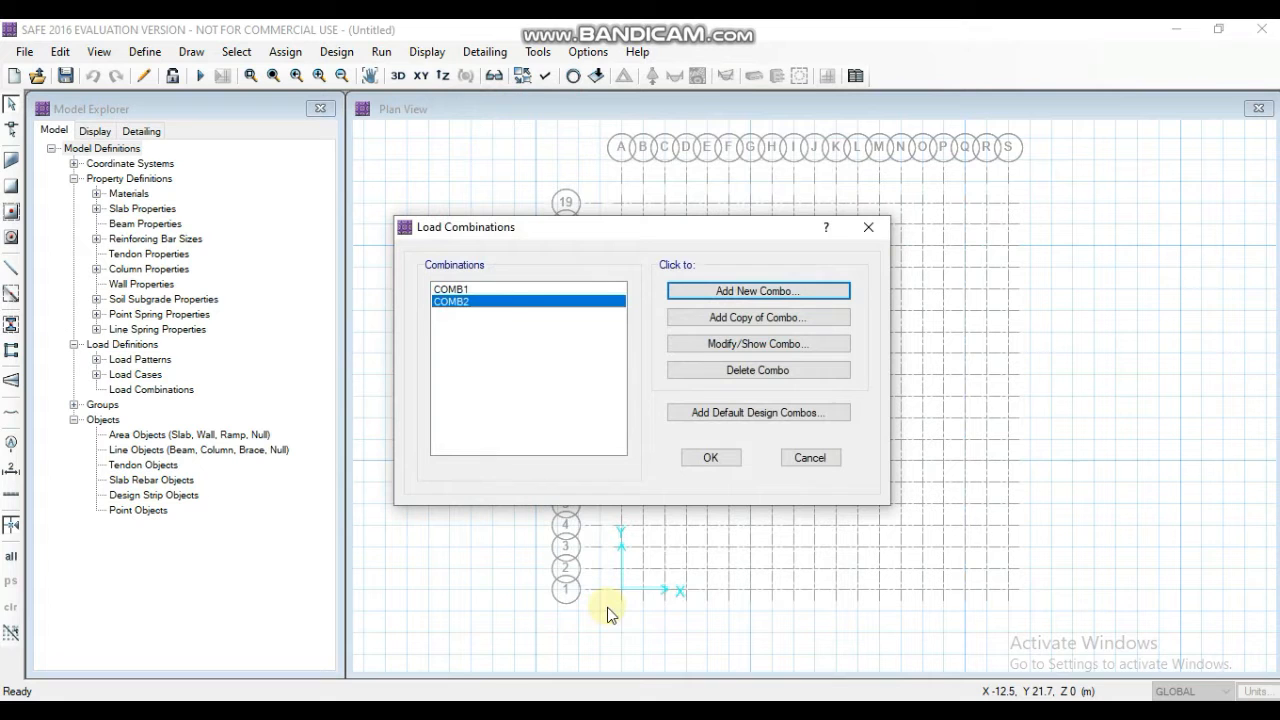
{"action": "left_click", "coordinate": [726, 457]}
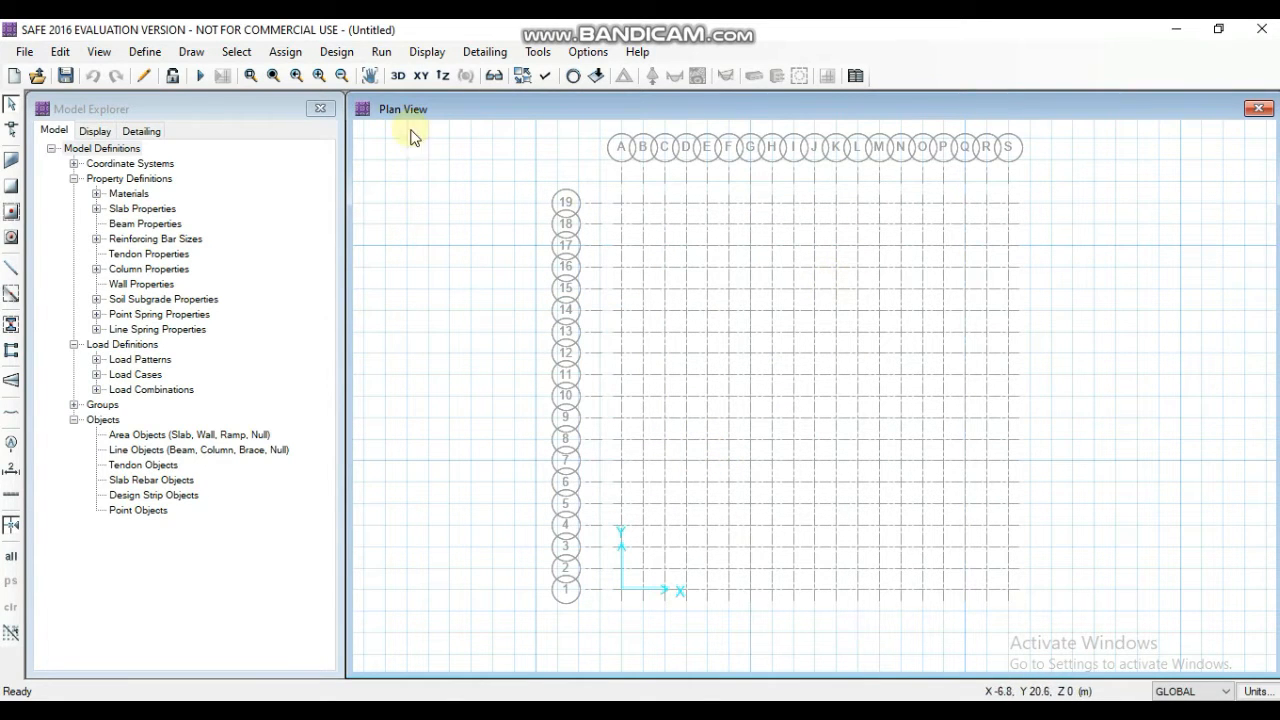
- Draw a MATFOOTING slab over the whole grid with corners at grid points A19, S19, S1 and A1
{"action": "left_click", "coordinate": [191, 53]}
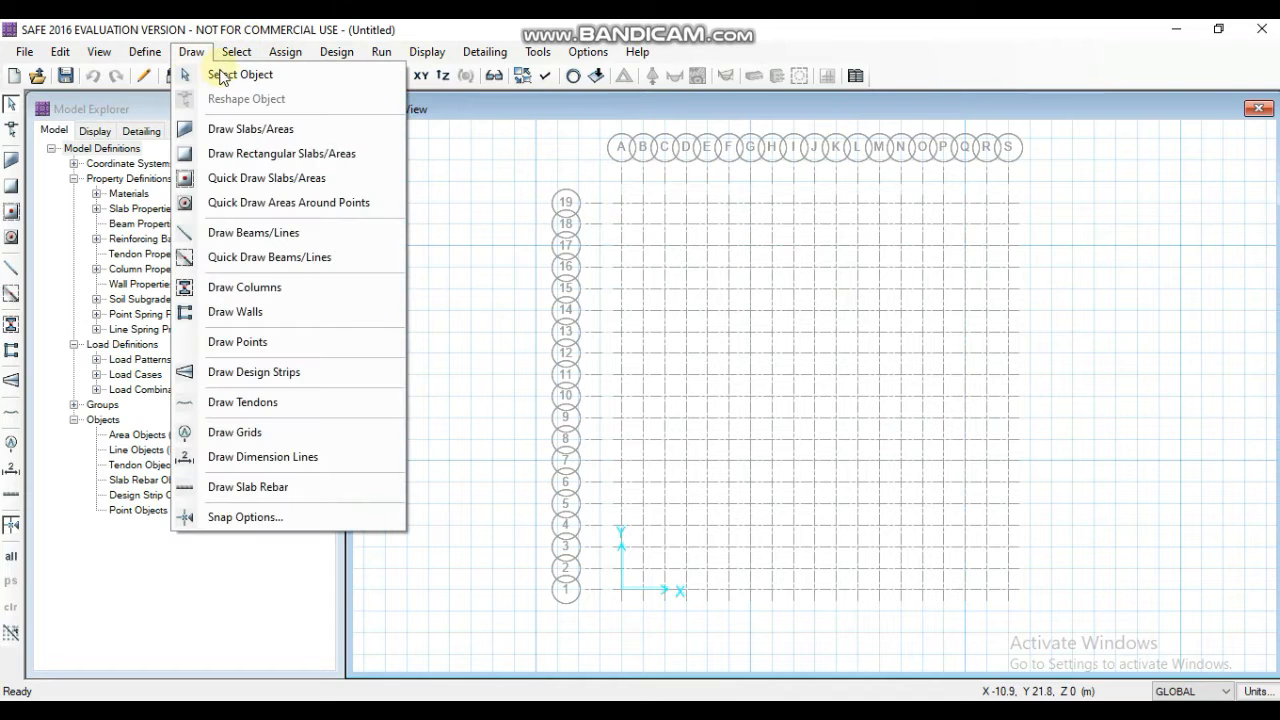
{"action": "left_click", "coordinate": [231, 129]}
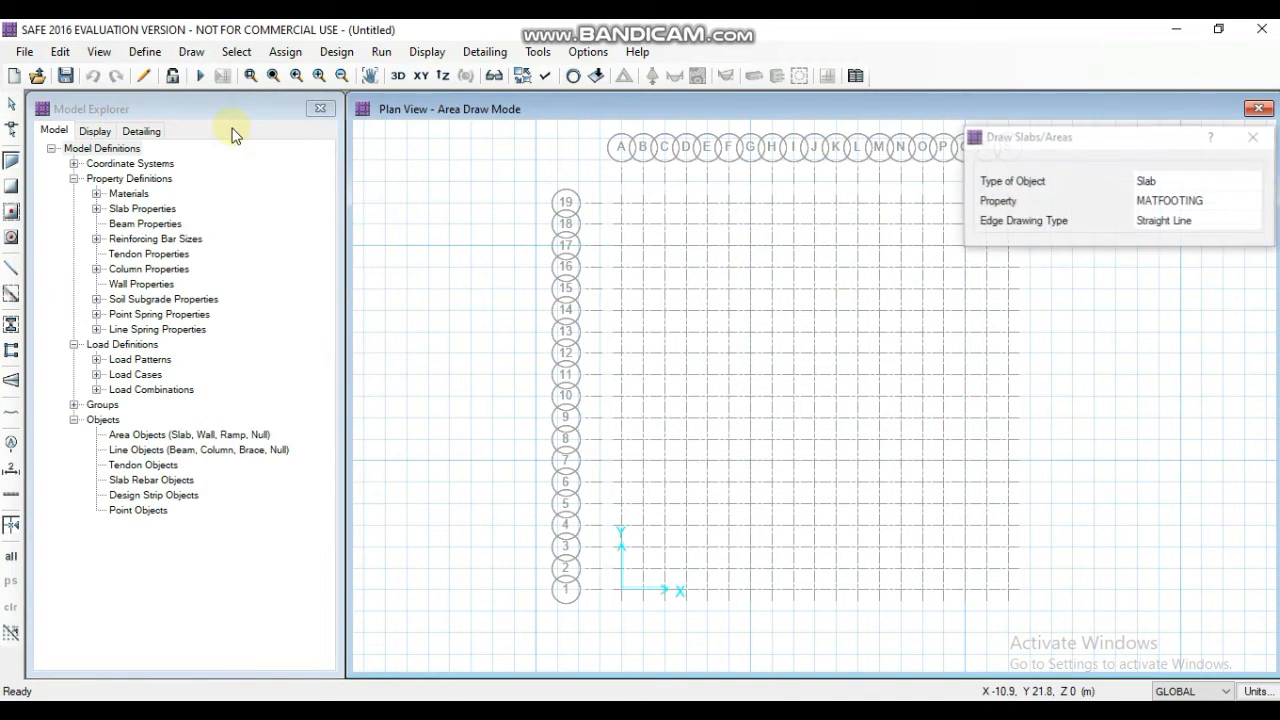
{"action": "left_click", "coordinate": [1030, 146]}
{"action": "mouse_move", "coordinate": [1030, 146]}
{"action": "left_mouse_down"}
{"action": "mouse_move", "coordinate": [465, 170]}
{"action": "mouse_move", "coordinate": [213, 122]}
{"action": "left_mouse_up"}
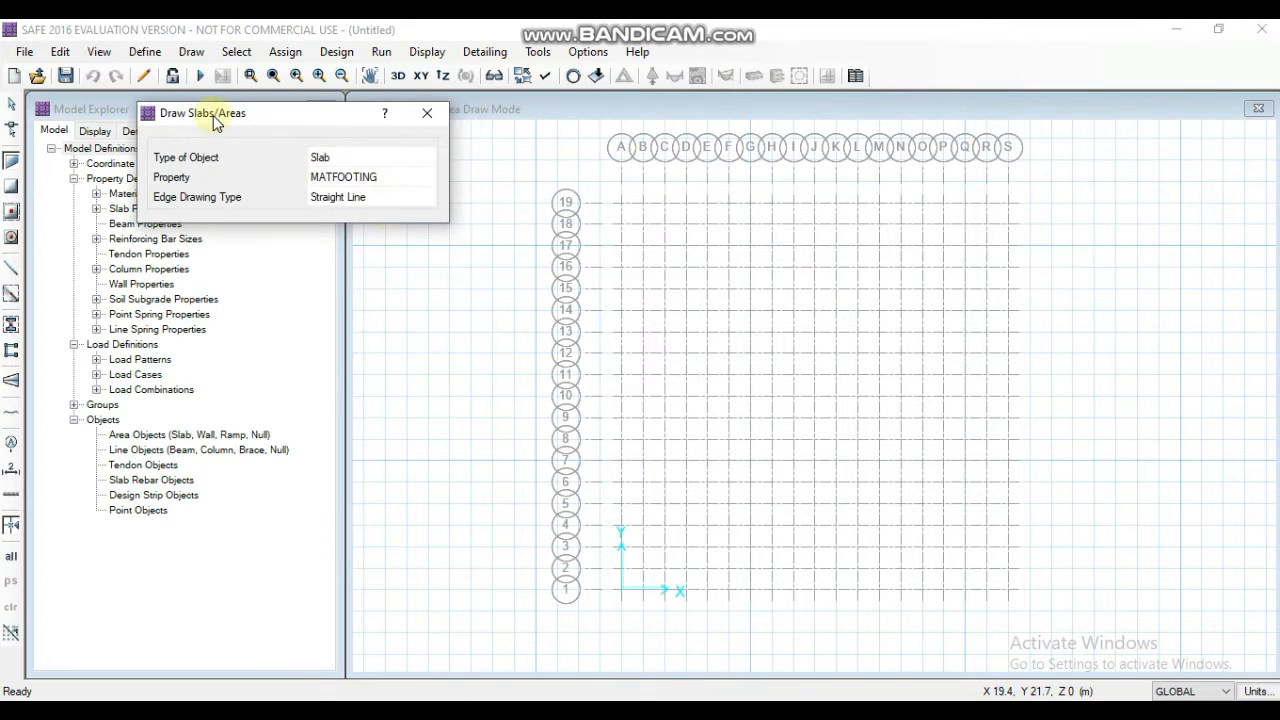
{"action": "left_click", "coordinate": [623, 205]}
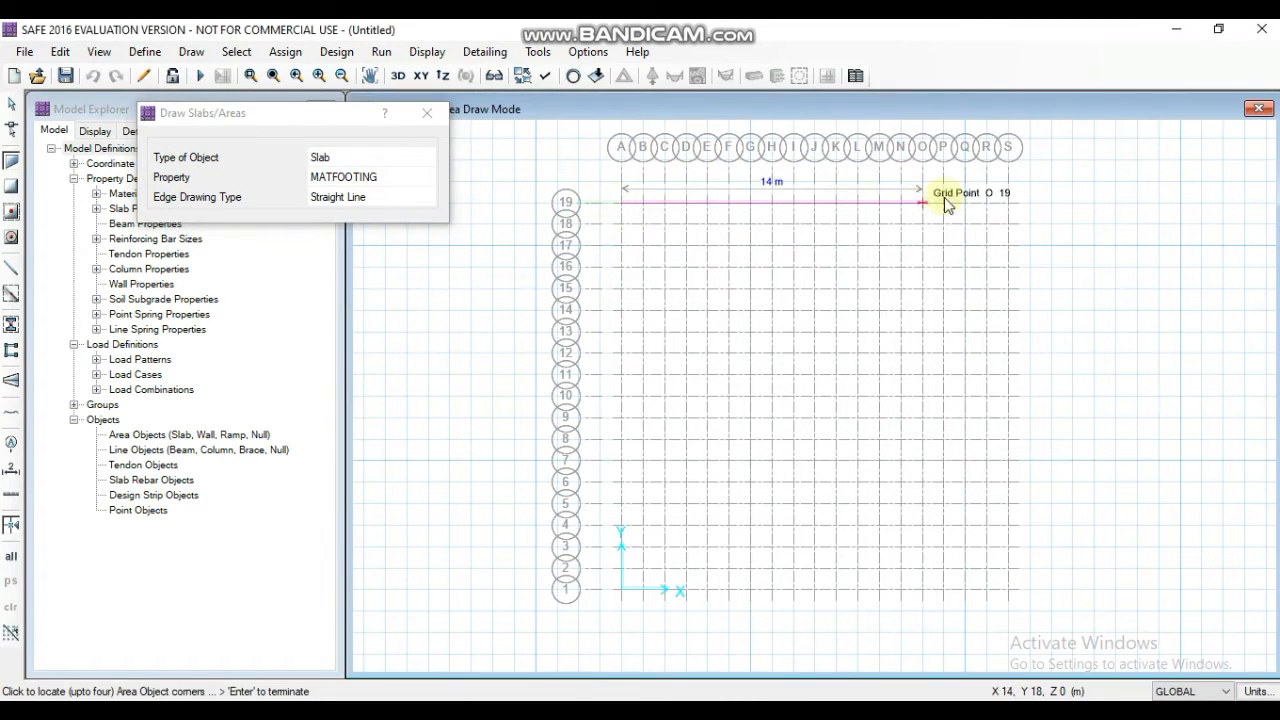
{"action": "left_click", "coordinate": [1008, 205]}
{"action": "left_click", "coordinate": [1008, 590]}
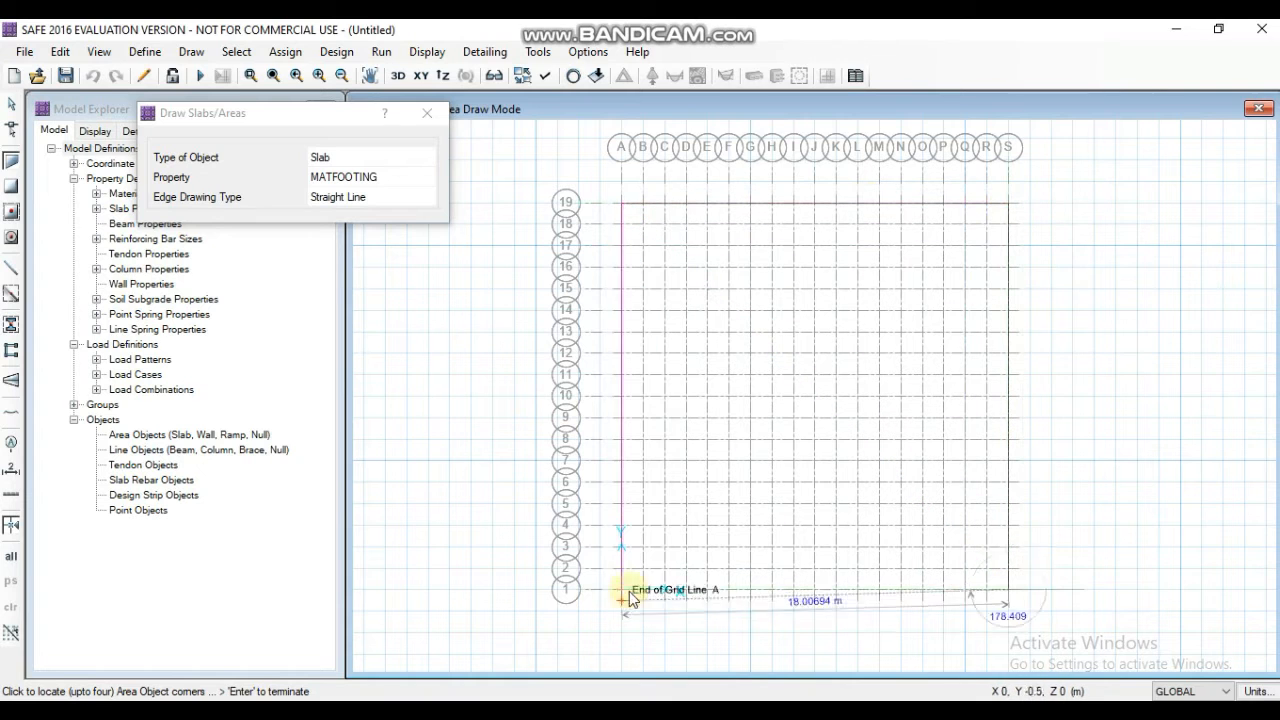
{"action": "left_click", "coordinate": [624, 589]}
{"action": "left_click", "coordinate": [623, 209]}
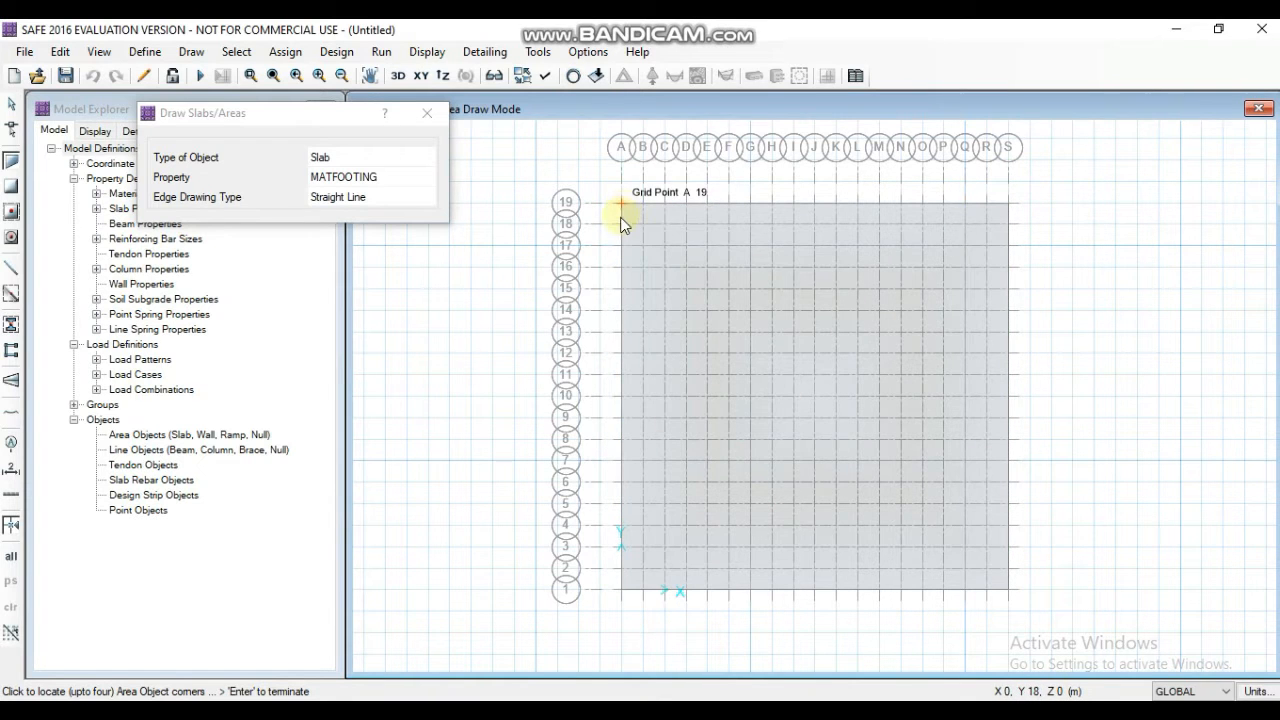
{"action": "left_click", "coordinate": [430, 109]}
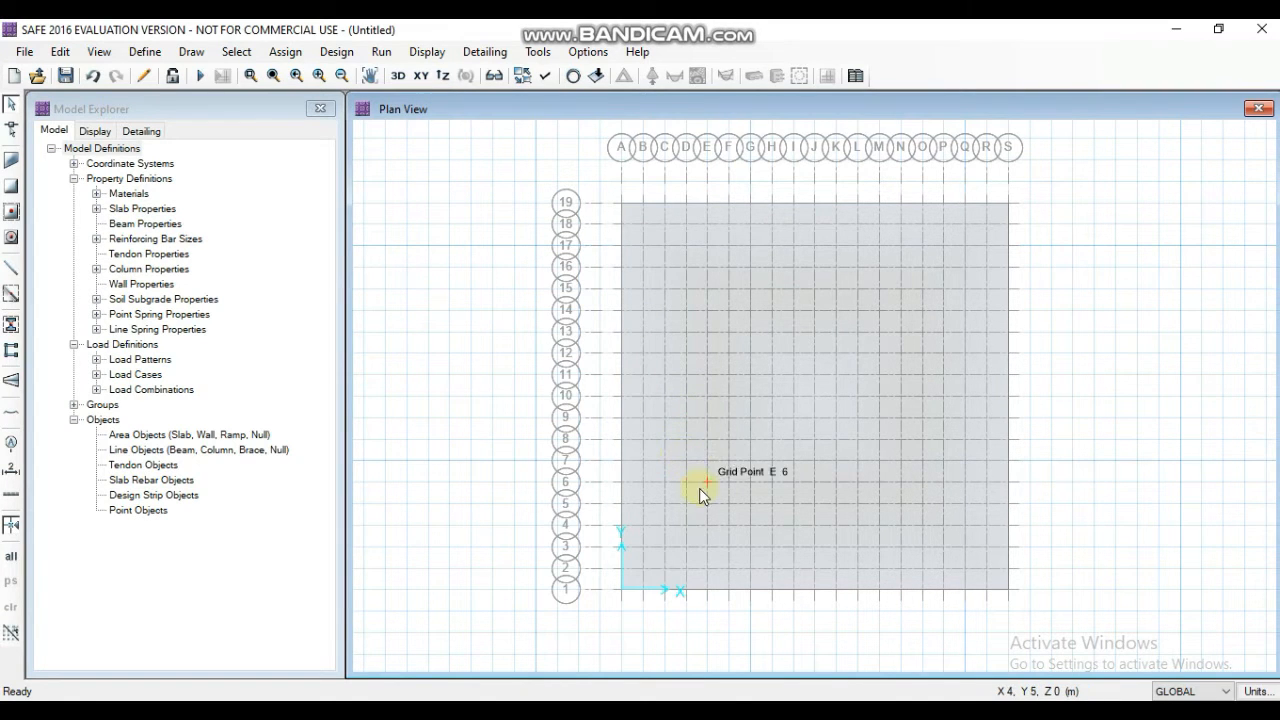
- Expand the mat slab outward on all sides with an offset of 2000 mm
{"action": "left_click", "coordinate": [697, 545]}
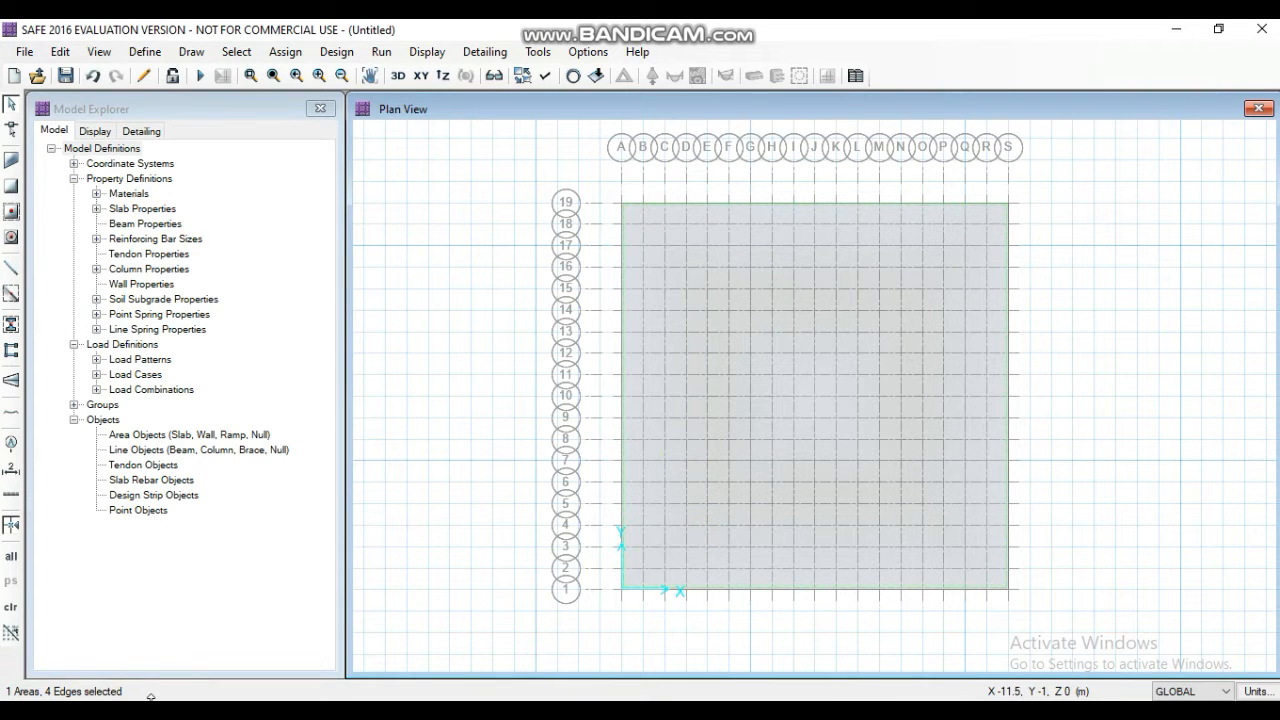
{"action": "left_click", "coordinate": [60, 52]}
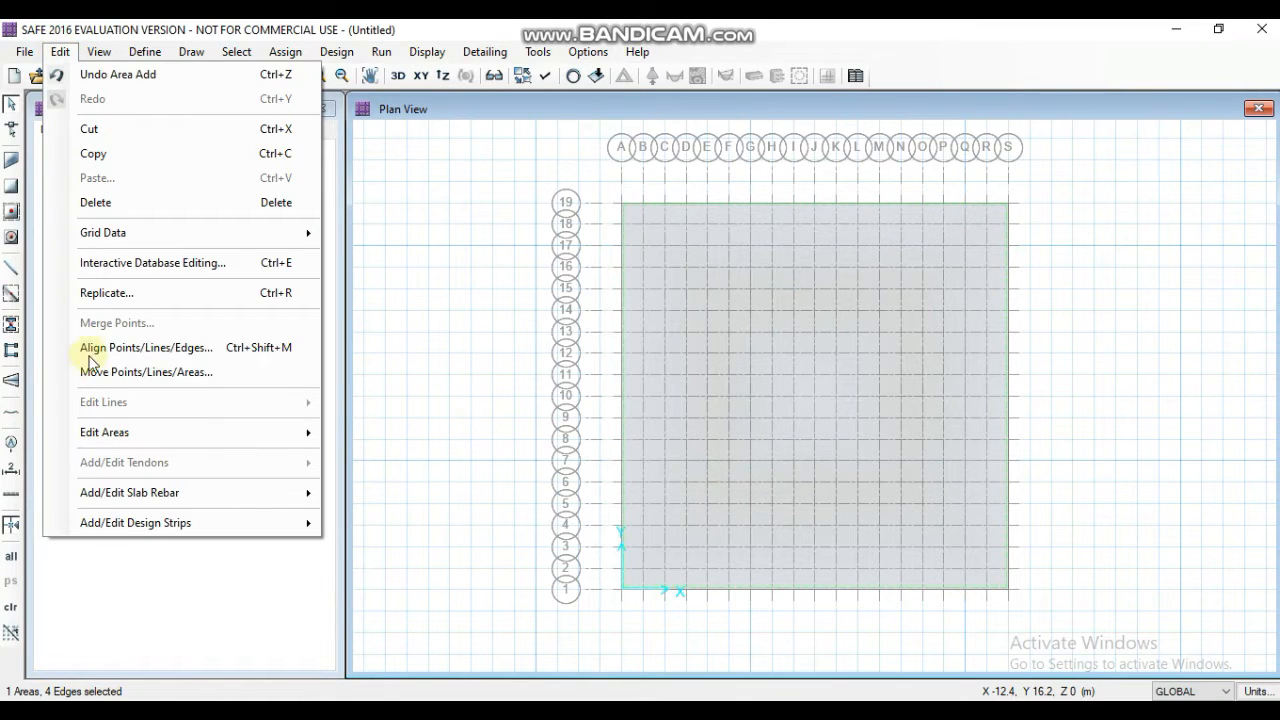
{"action": "mouse_move", "coordinate": [110, 443]}
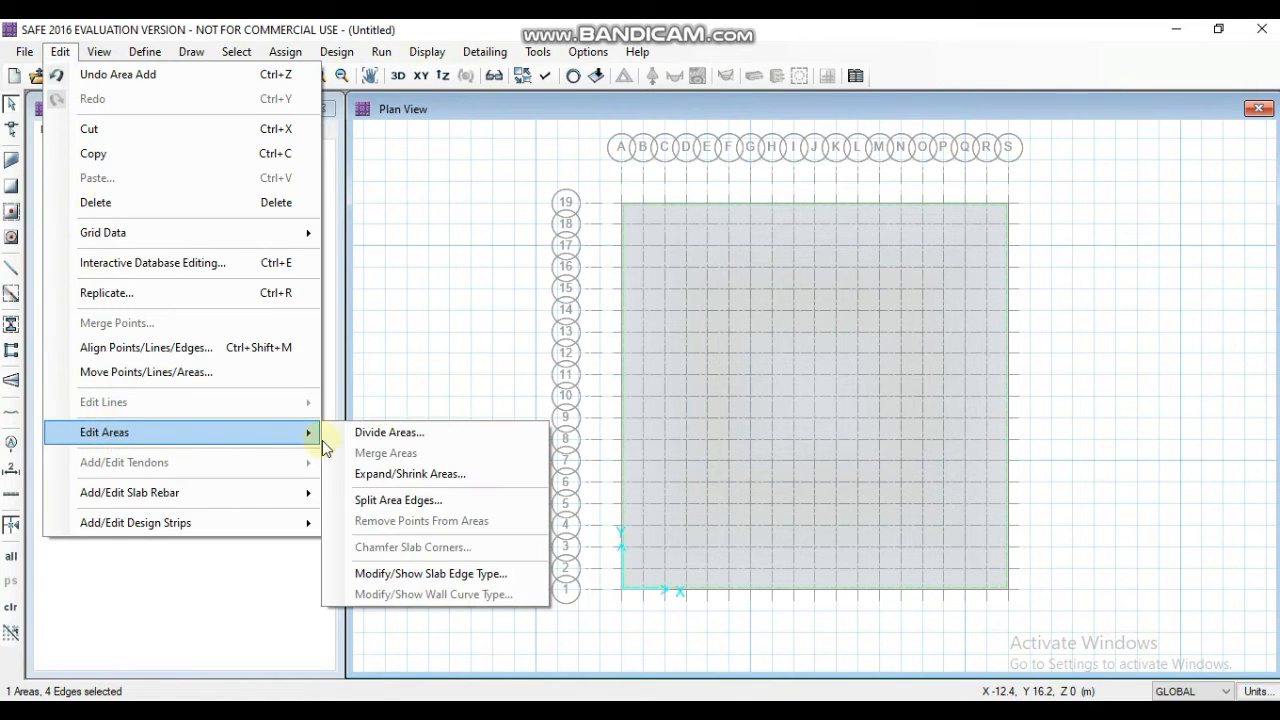
{"action": "left_click", "coordinate": [400, 475]}
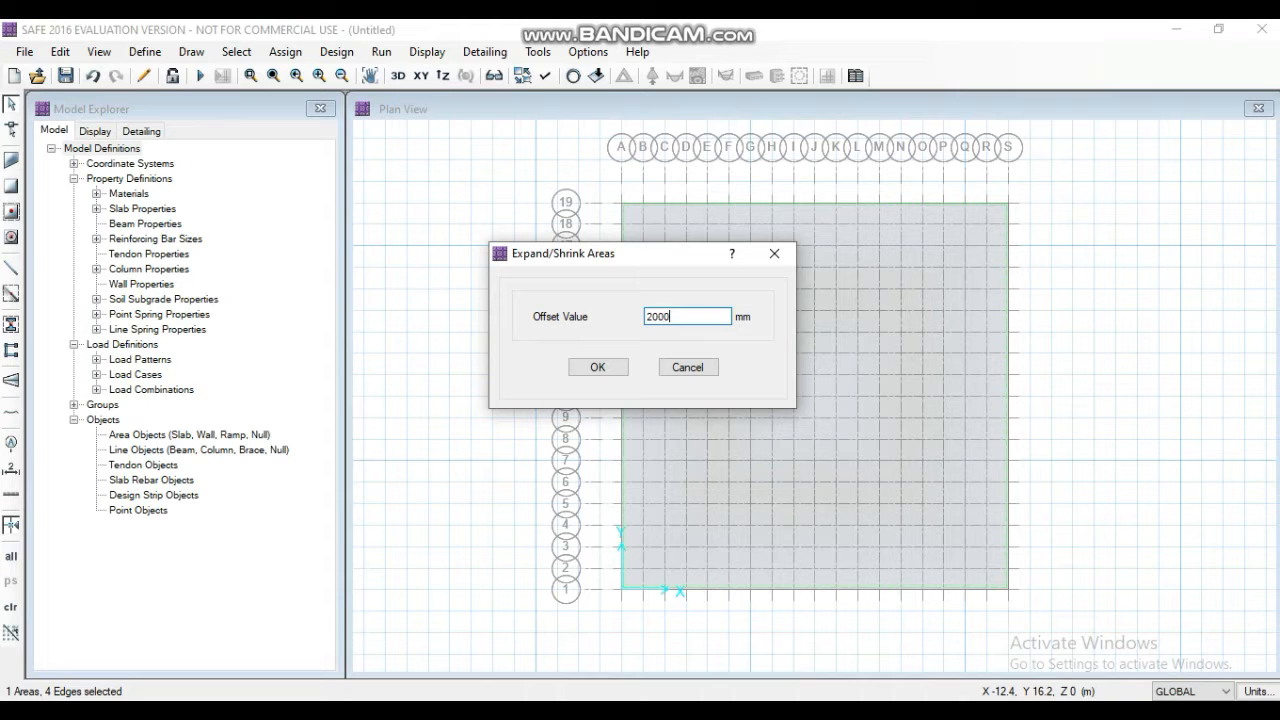
{"action": "left_click", "coordinate": [595, 367]}
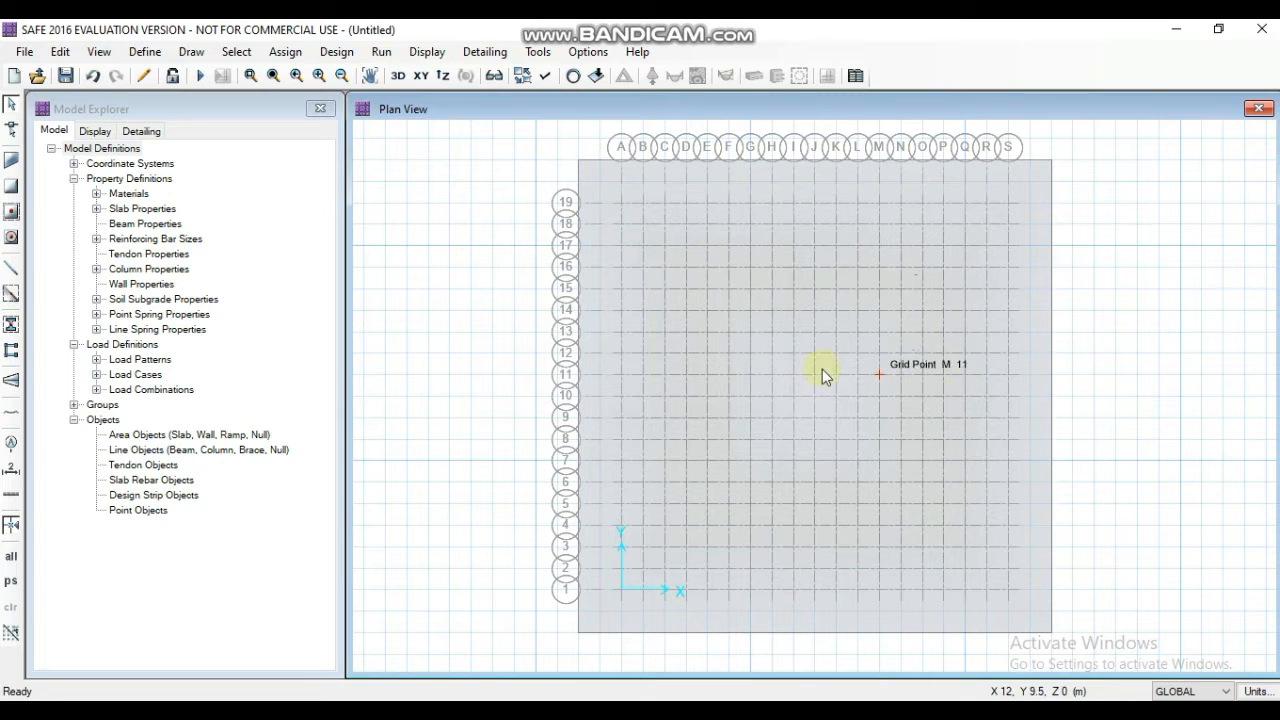
- Start drawing columns with the property below set to NONE and the property above set to COL500X500
{"action": "left_click", "coordinate": [191, 51]}
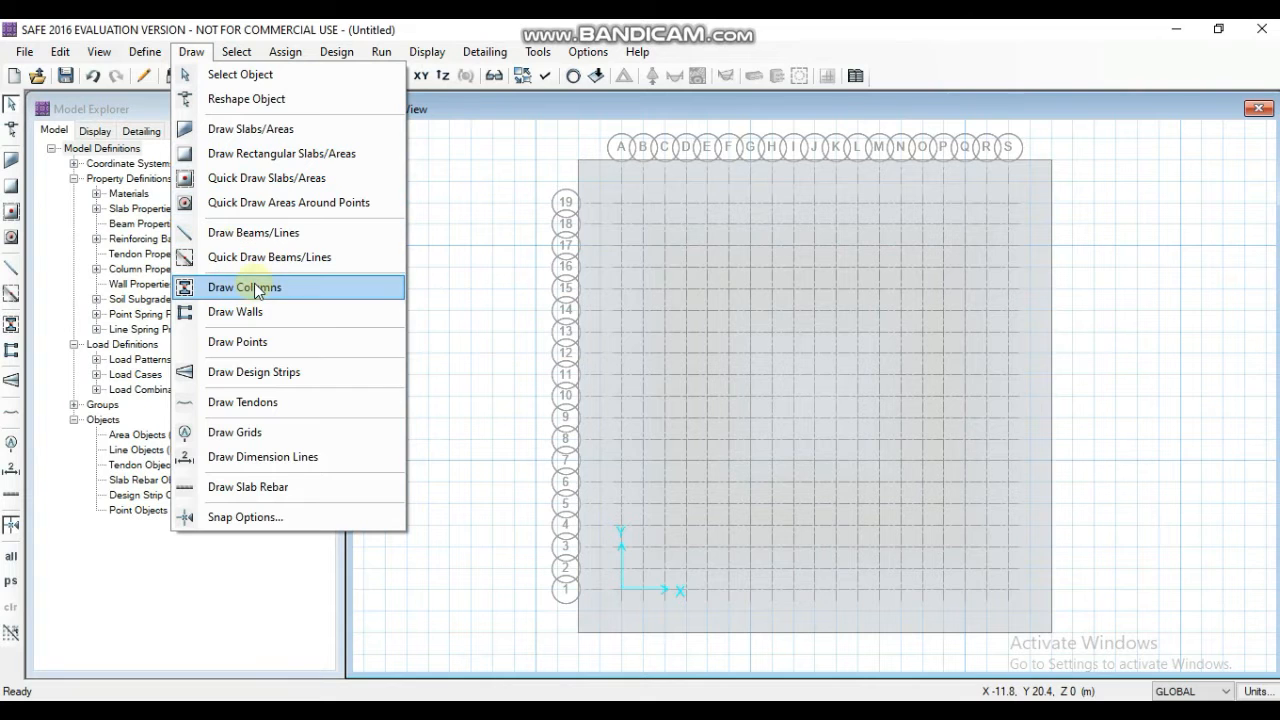
{"action": "left_click", "coordinate": [258, 288]}
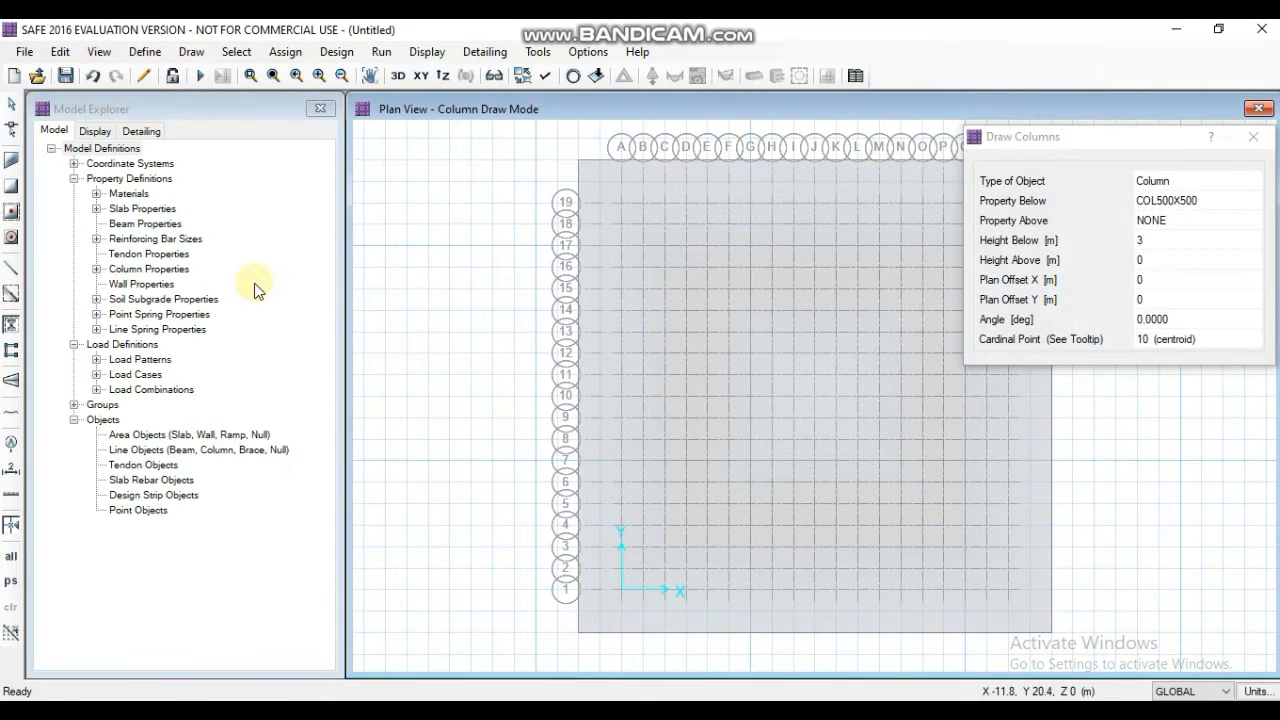
{"action": "mouse_move", "coordinate": [1004, 148]}
{"action": "left_mouse_down"}
{"action": "mouse_move", "coordinate": [198, 155]}
{"action": "mouse_move", "coordinate": [92, 122]}
{"action": "left_mouse_up"}
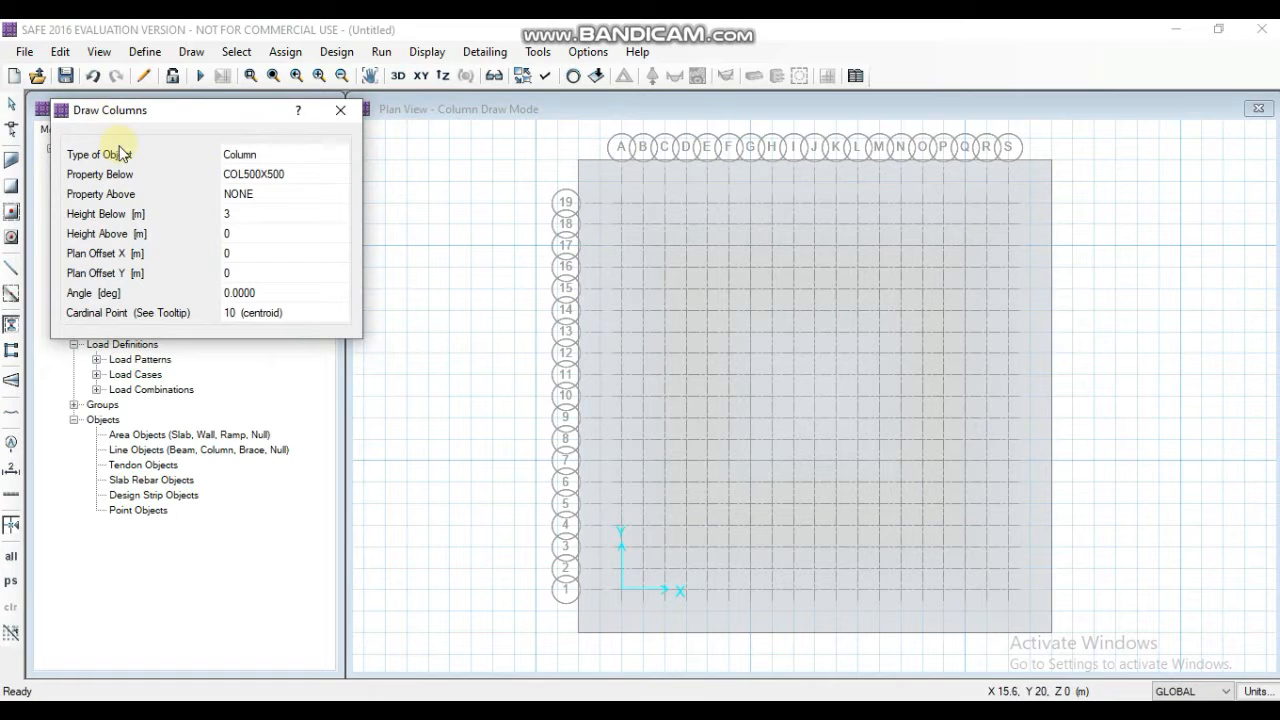
{"action": "left_click", "coordinate": [321, 174]}
{"action": "left_click", "coordinate": [321, 172]}
{"action": "left_click", "coordinate": [265, 216]}
{"action": "left_click", "coordinate": [286, 193]}
{"action": "left_click", "coordinate": [307, 192]}
{"action": "left_click", "coordinate": [267, 212]}
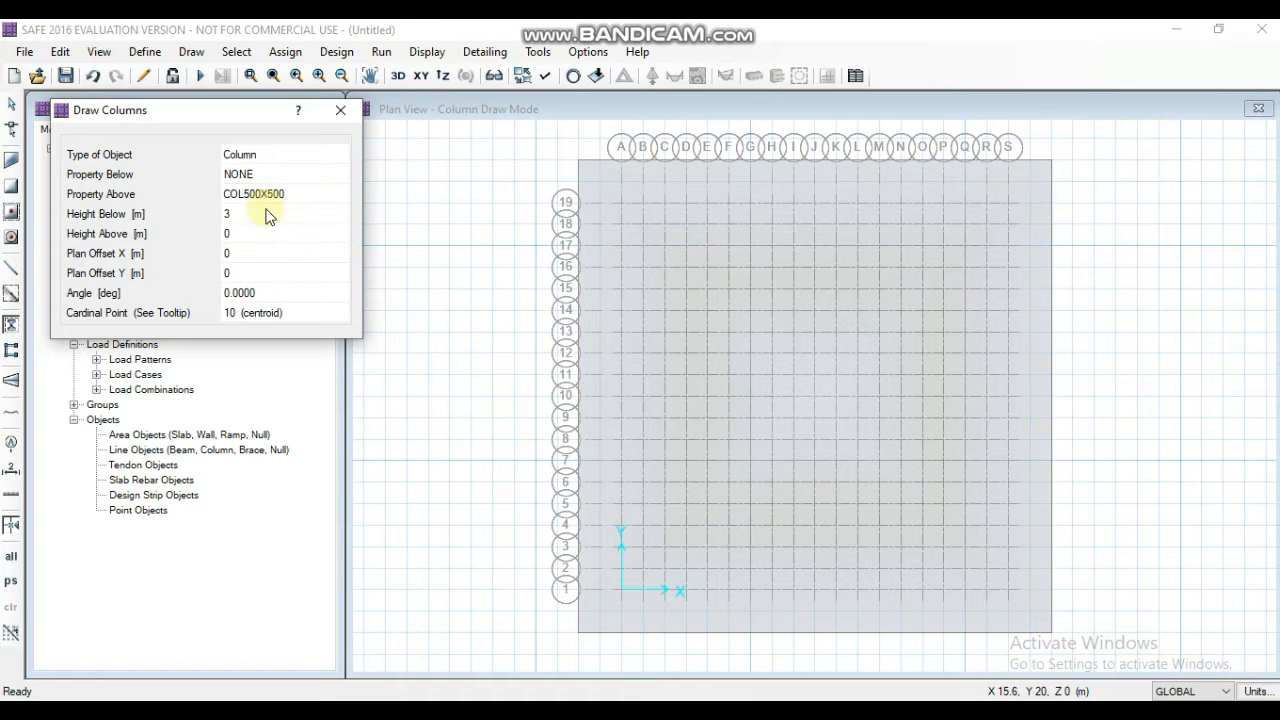
- Set the column height below to 0 m and the height above to 2 m
{"action": "left_click", "coordinate": [259, 211]}
{"action": "left_click", "coordinate": [261, 210]}
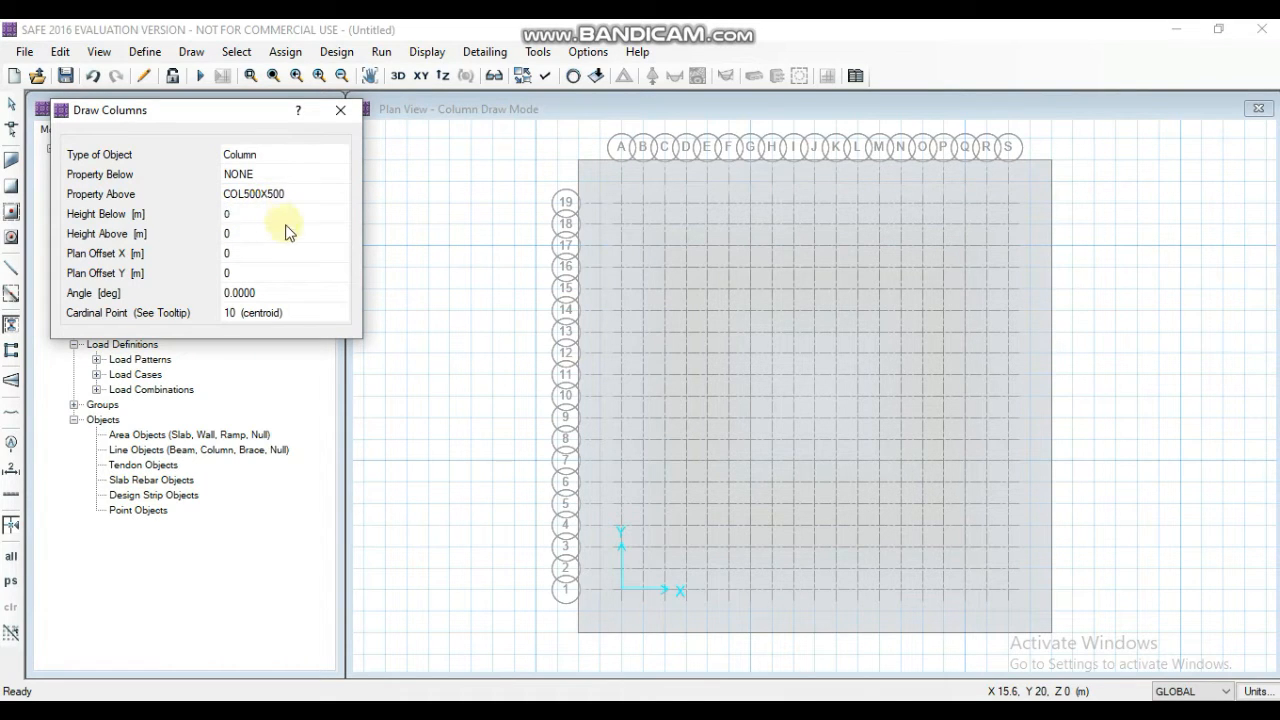
{"action": "left_click", "coordinate": [281, 236]}
{"action": "type", "text": "2"}
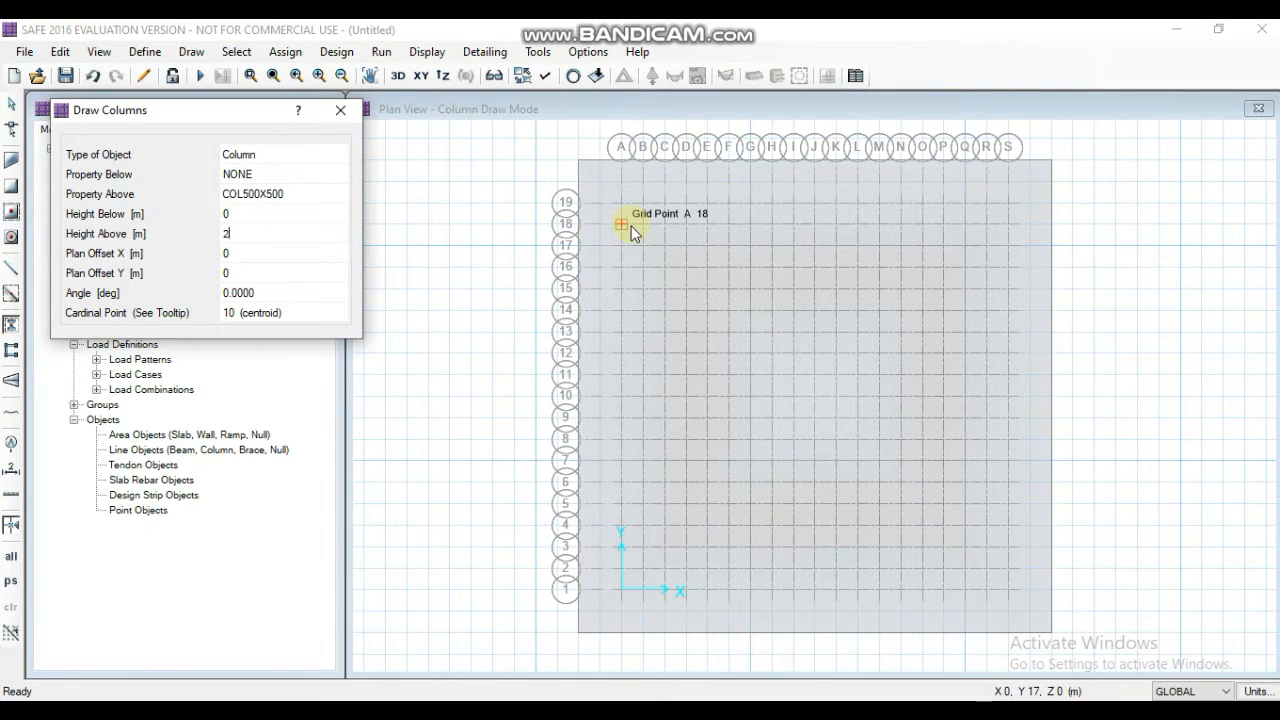
- Place twelve COL500X500 columns: on lines A and S at 1, 7, 13 and 19, and on lines G and M at 1 and 19
{"action": "left_click", "coordinate": [625, 593]}
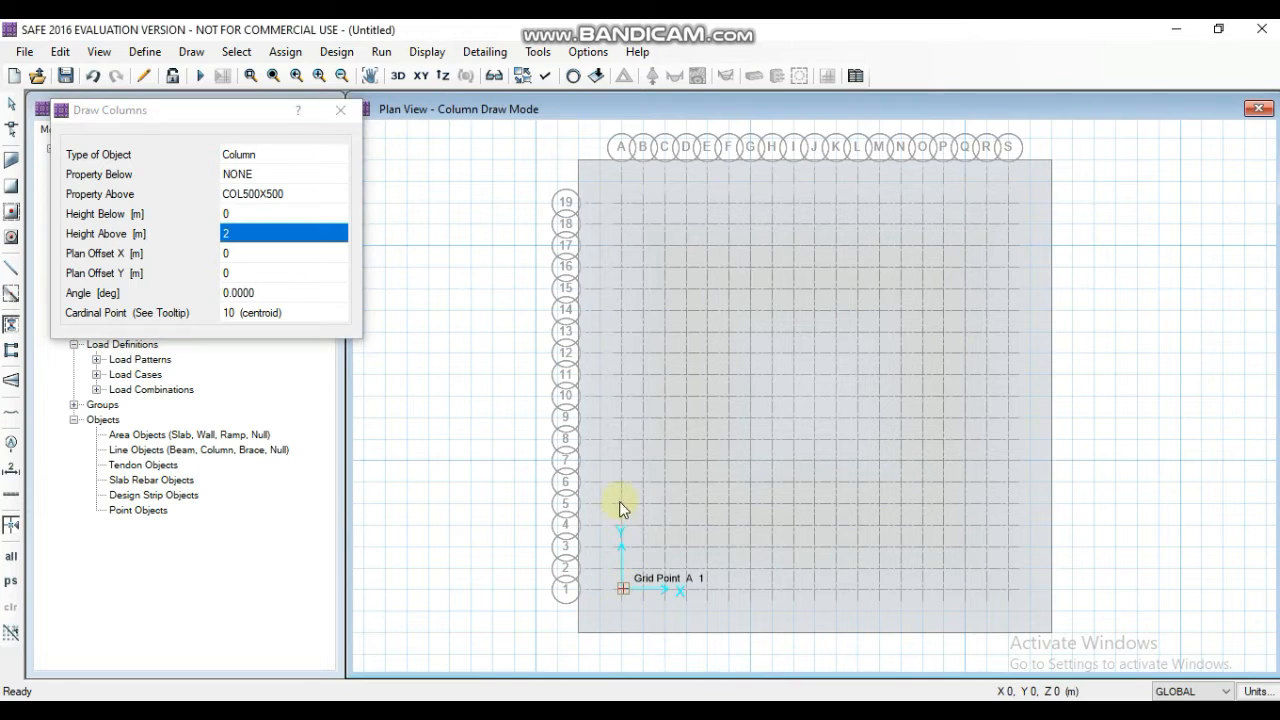
{"action": "left_click", "coordinate": [620, 460]}
{"action": "left_click", "coordinate": [621, 331]}
{"action": "left_click", "coordinate": [621, 203]}
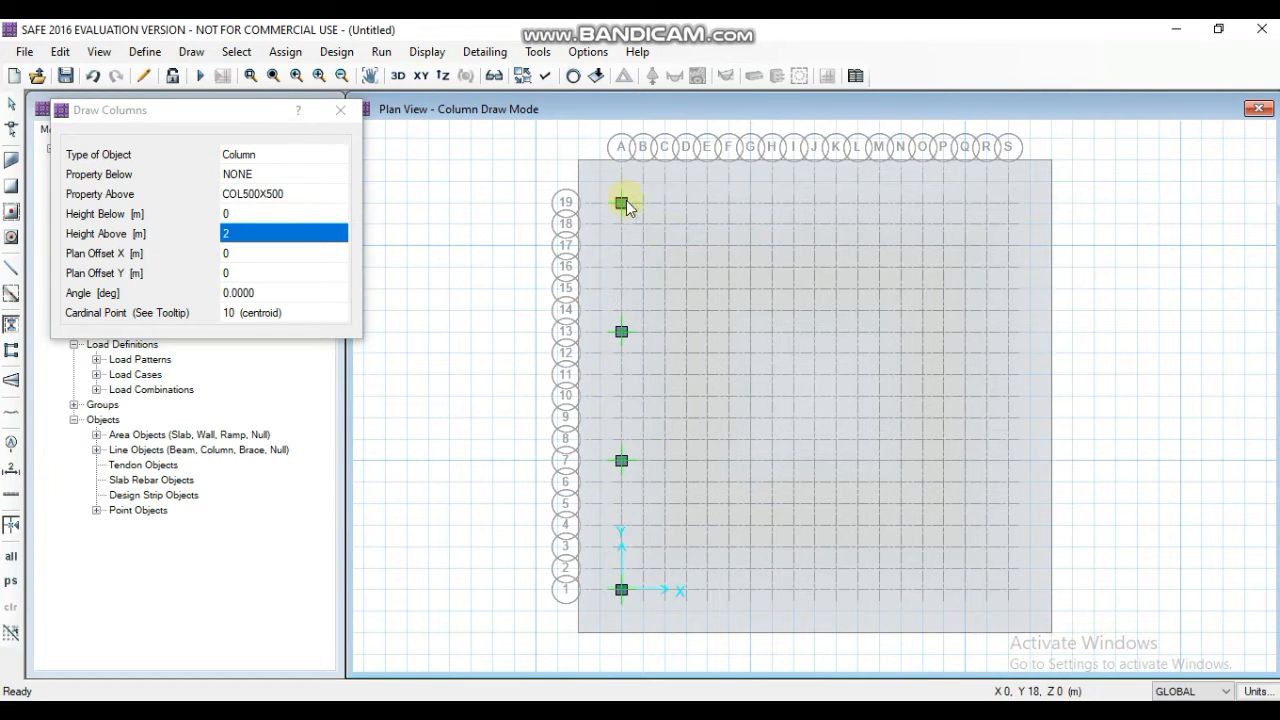
{"action": "left_click", "coordinate": [751, 590]}
{"action": "left_click", "coordinate": [751, 203]}
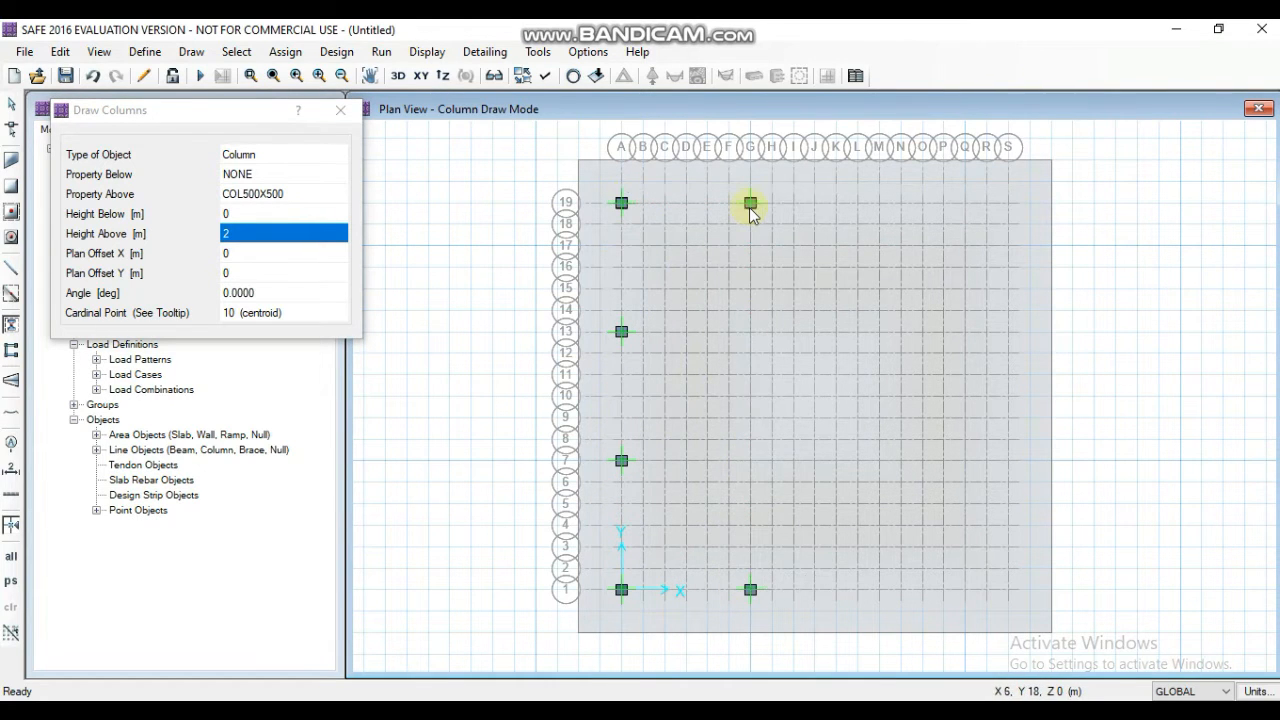
{"action": "left_click", "coordinate": [879, 590]}
{"action": "left_click", "coordinate": [879, 203]}
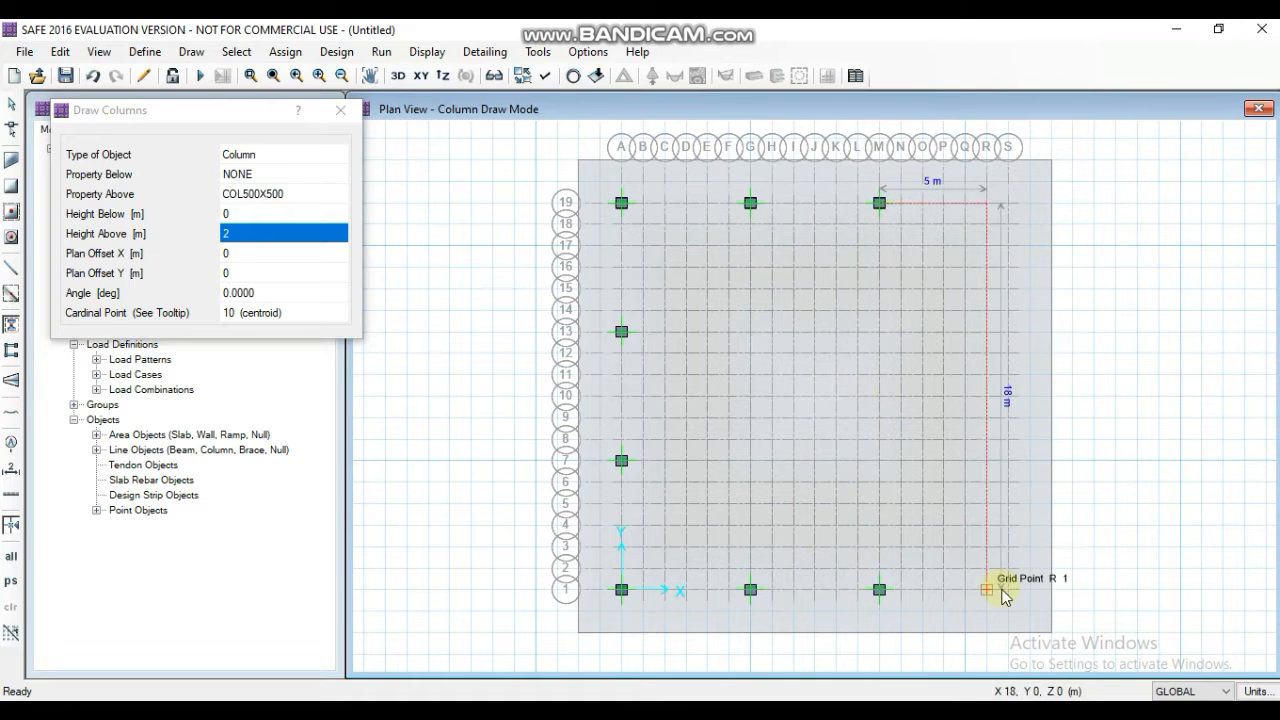
{"action": "left_click", "coordinate": [1008, 590]}
{"action": "left_click", "coordinate": [1008, 461]}
{"action": "left_click", "coordinate": [1008, 331]}
{"action": "left_click", "coordinate": [1008, 203]}
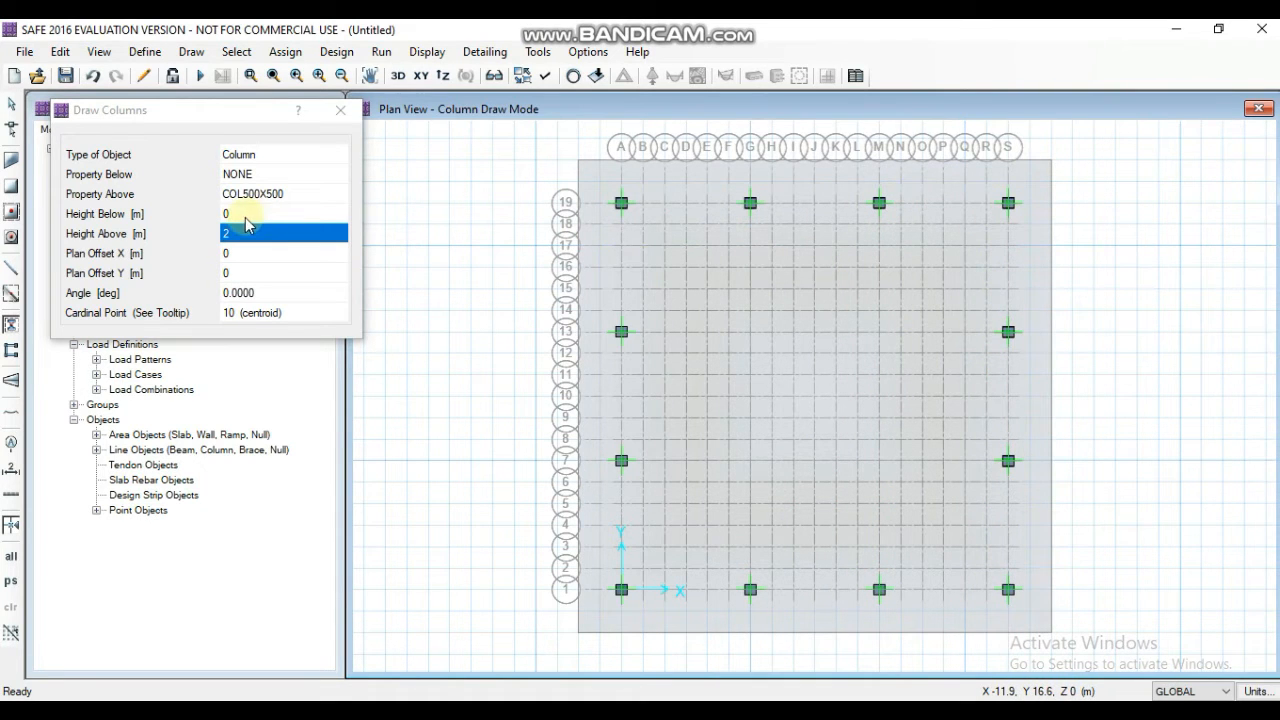
- Place four COL600X600 interior columns at grid intersections G7, G13, M13 and M7
{"action": "left_click", "coordinate": [292, 197]}
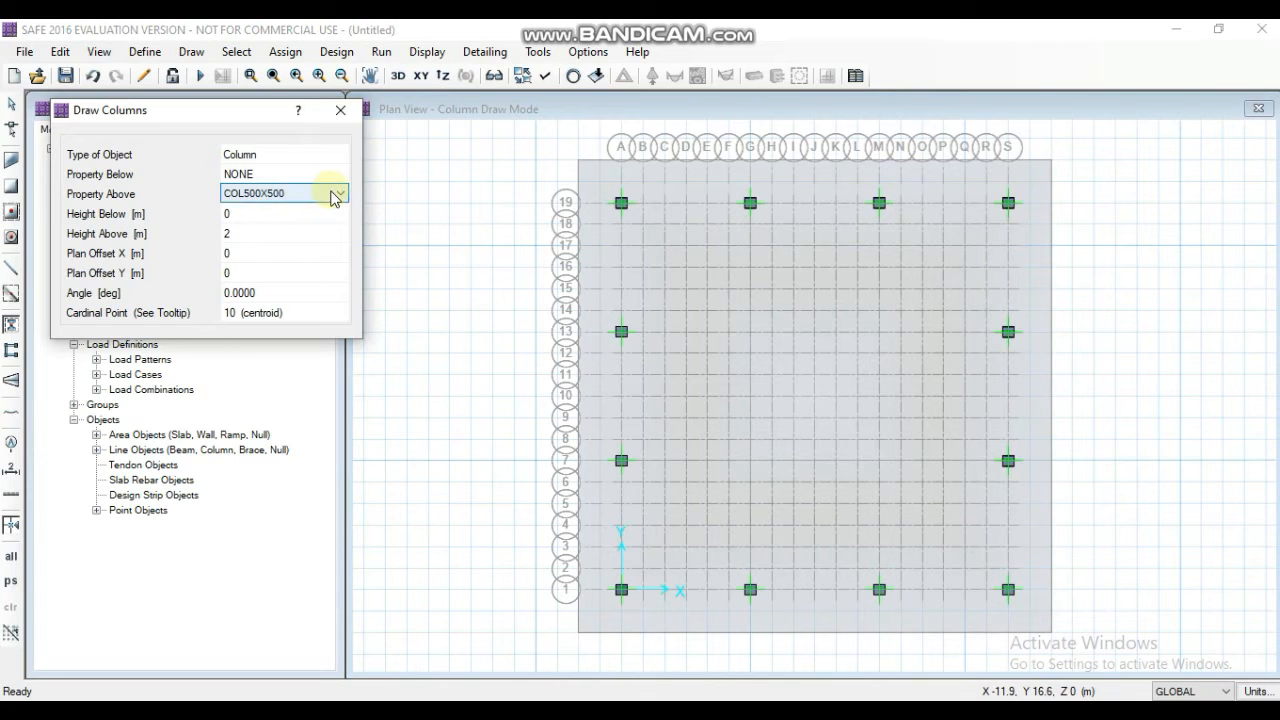
{"action": "left_click", "coordinate": [340, 193]}
{"action": "left_click", "coordinate": [297, 222]}
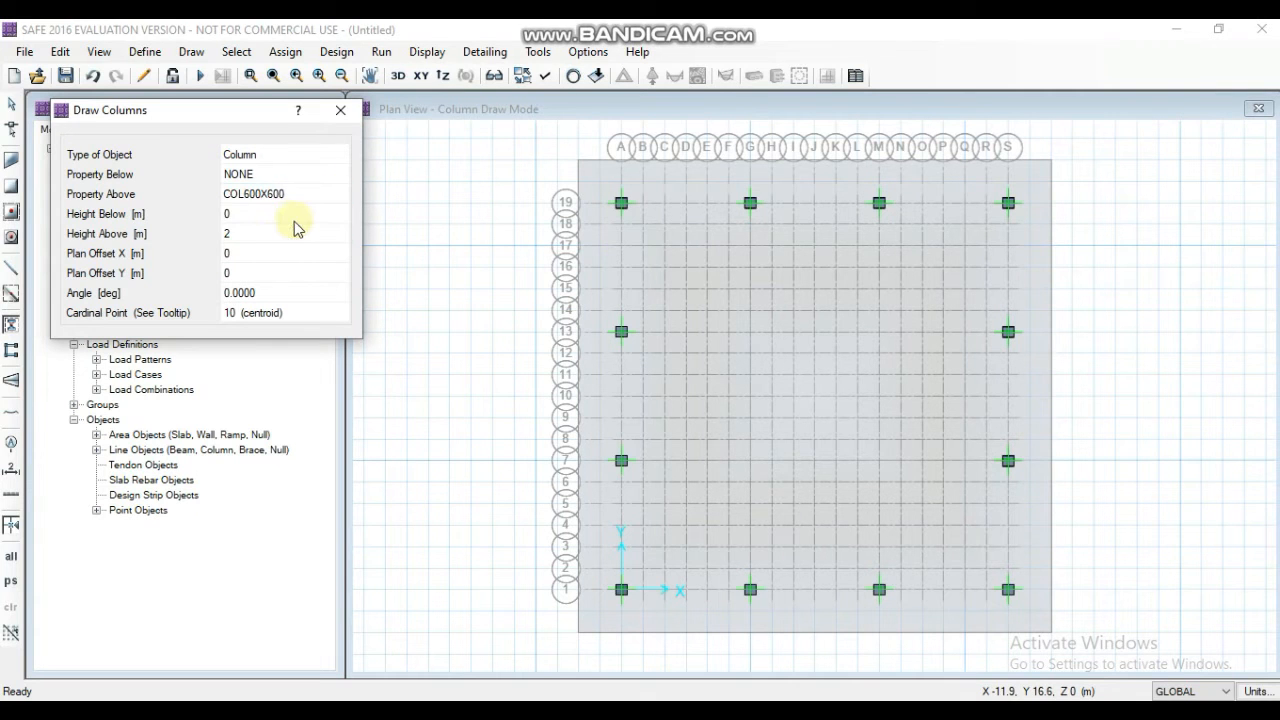
{"action": "left_click", "coordinate": [750, 461]}
{"action": "left_click", "coordinate": [750, 332]}
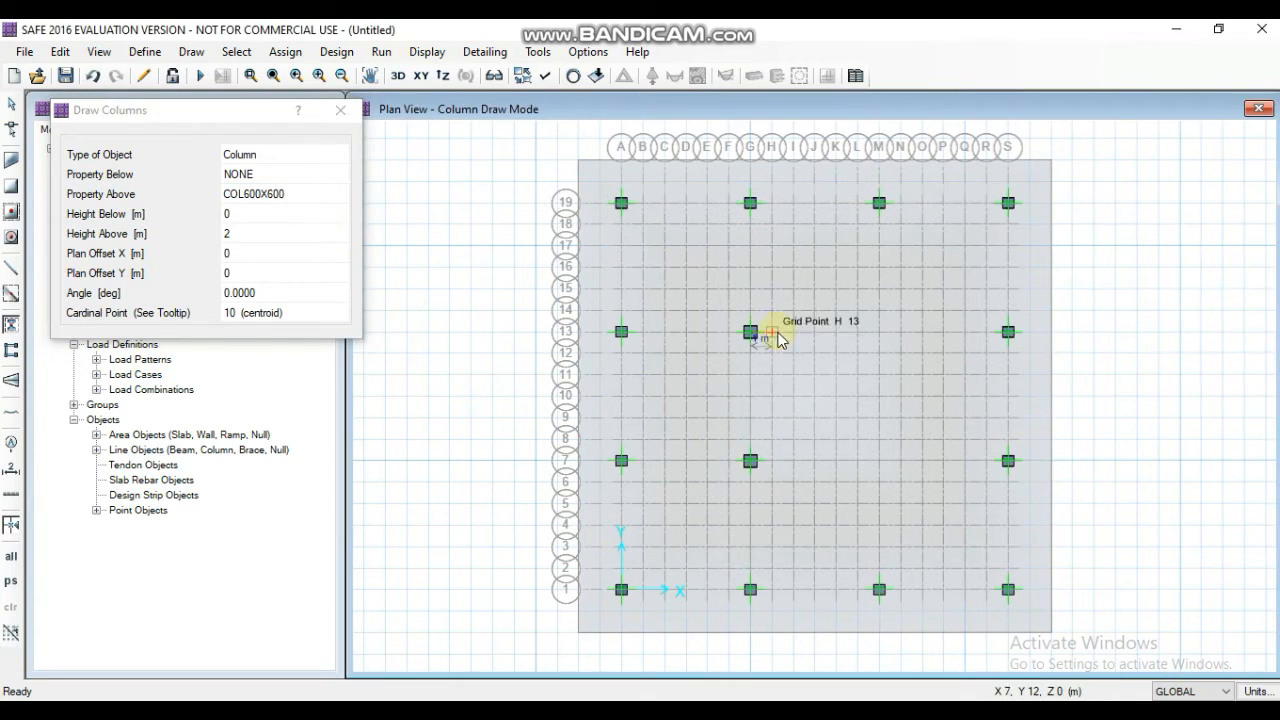
{"action": "left_click", "coordinate": [879, 332]}
{"action": "left_click", "coordinate": [878, 463]}
{"action": "key", "text": "Escape"}
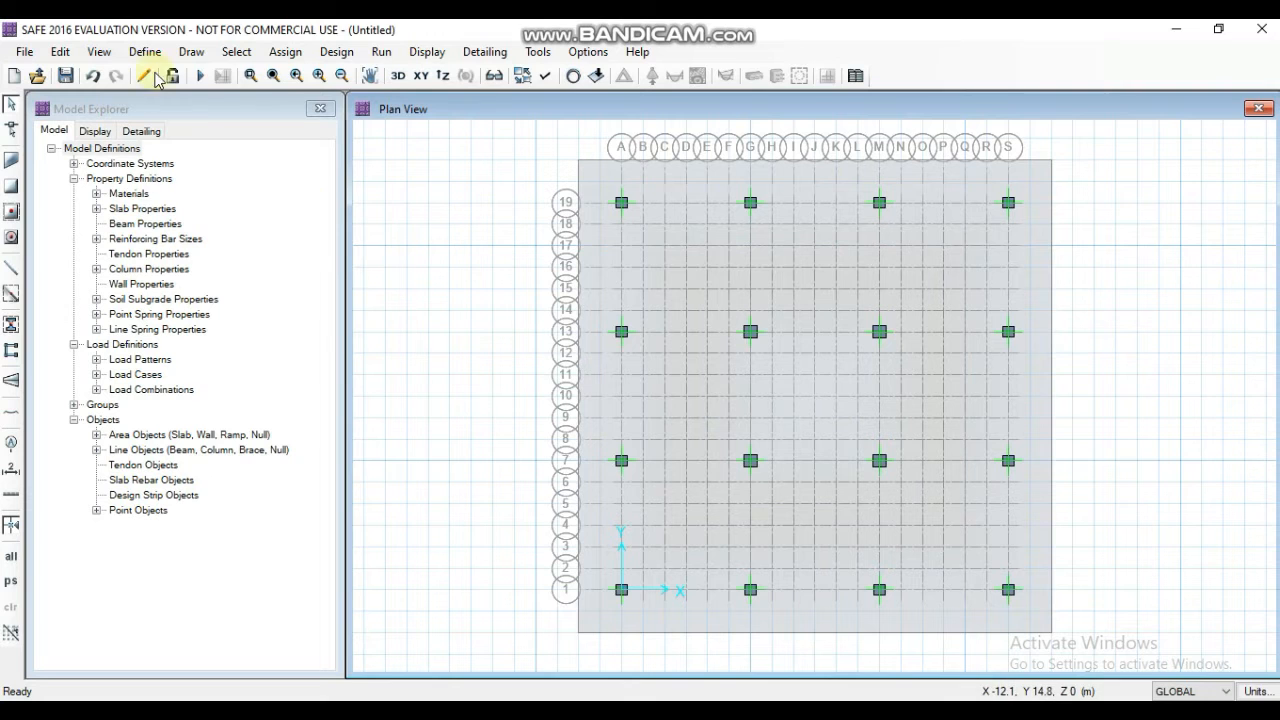
- Start drawing layer A column design strips with the start and end widths set to 4 m on both sides
{"action": "left_click", "coordinate": [188, 58]}
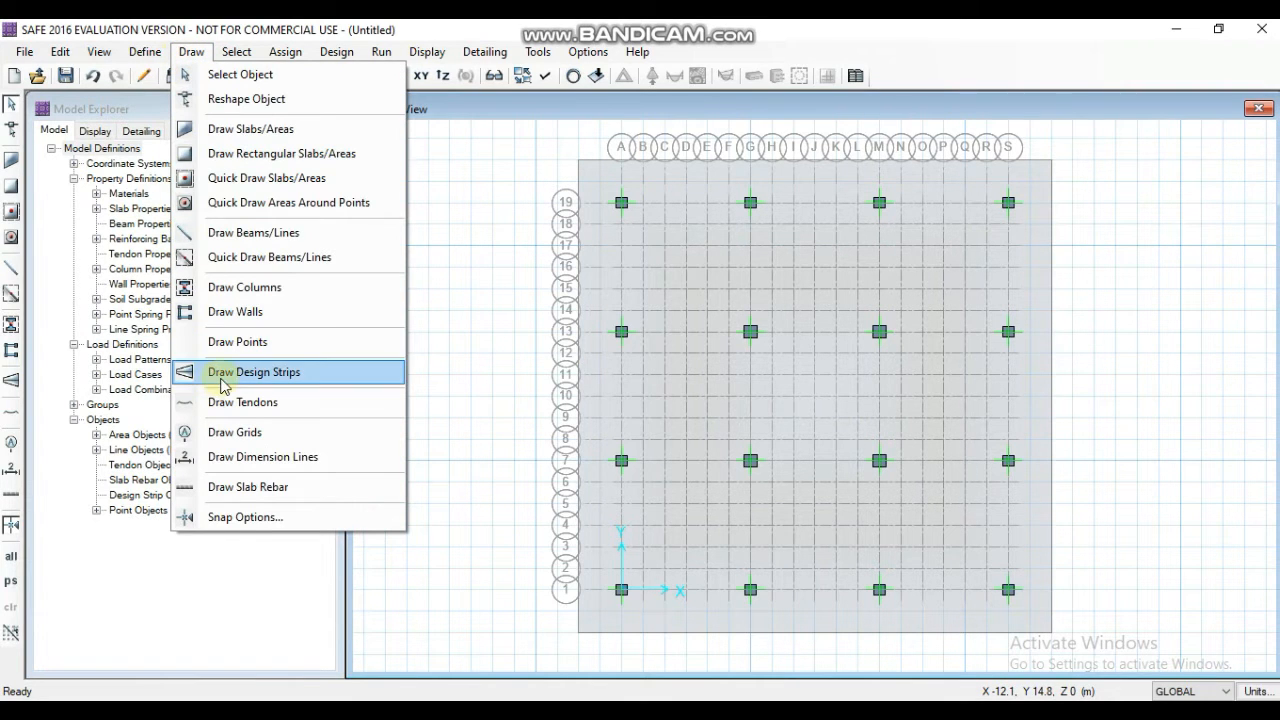
{"action": "left_click", "coordinate": [254, 372]}
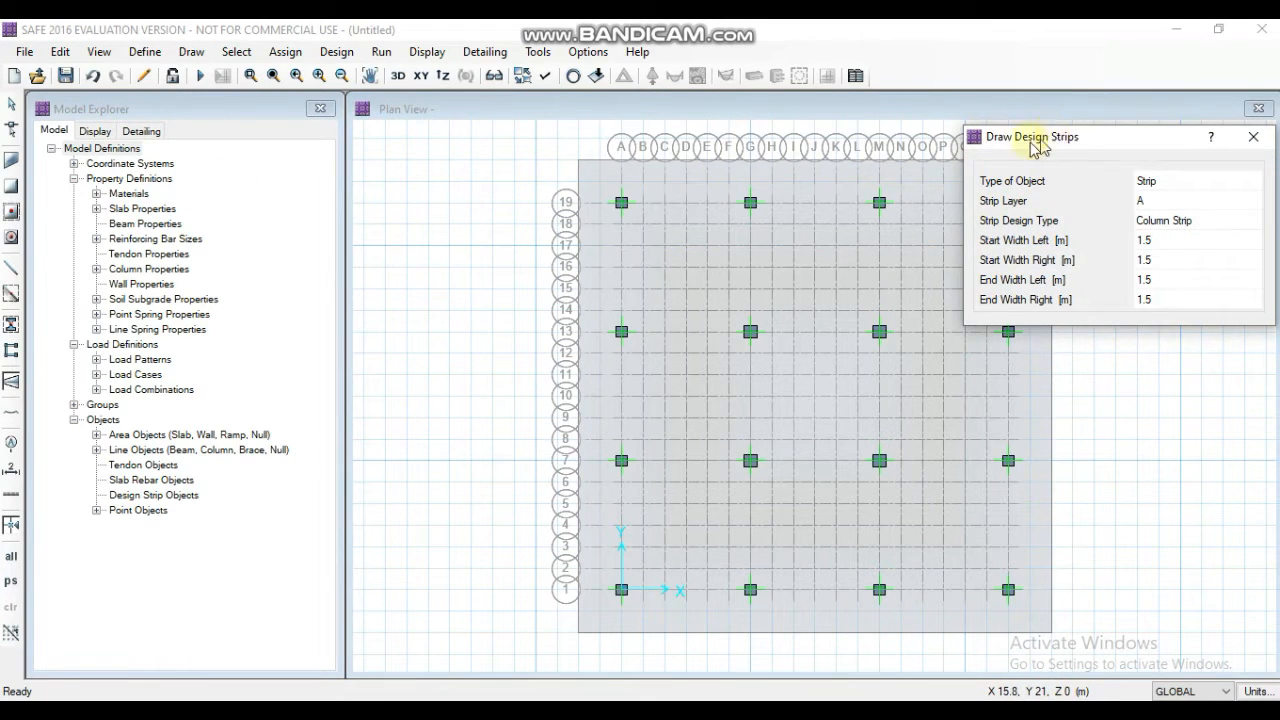
{"action": "mouse_move", "coordinate": [1034, 147]}
{"action": "left_mouse_down"}
{"action": "mouse_move", "coordinate": [440, 186]}
{"action": "mouse_move", "coordinate": [252, 145]}
{"action": "left_mouse_up"}
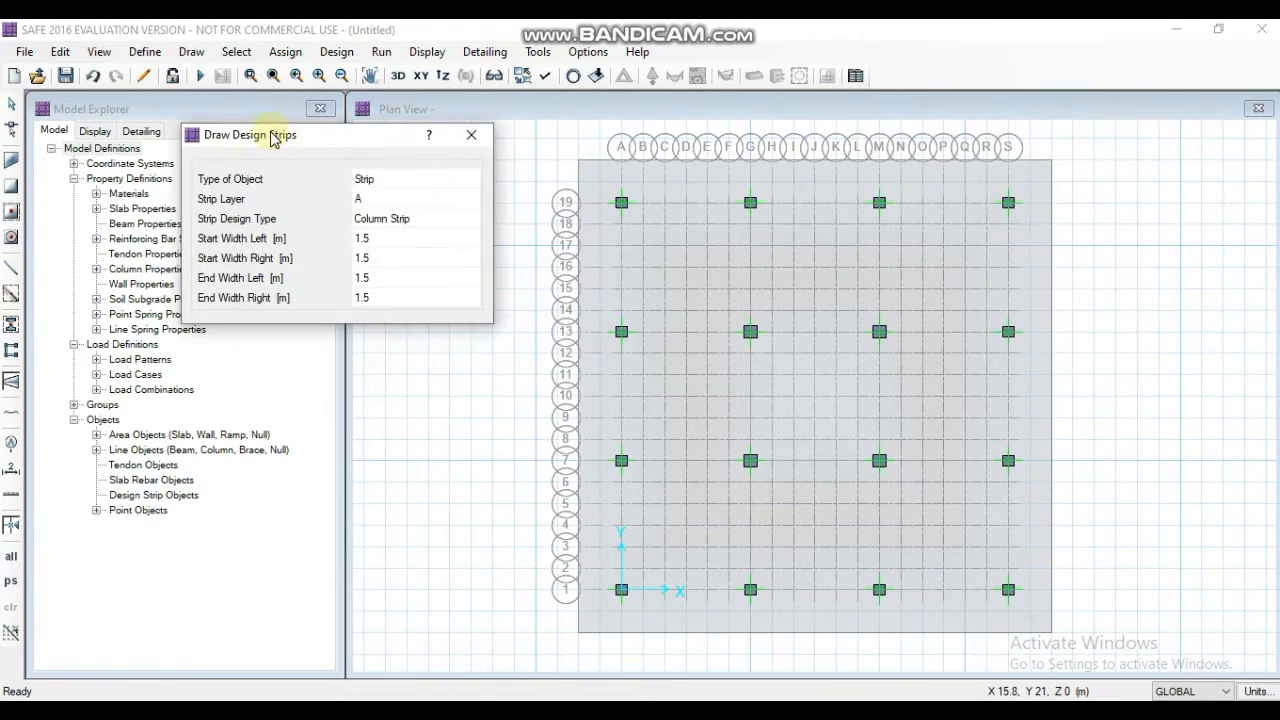
{"action": "left_click", "coordinate": [379, 238]}
{"action": "type", "text": "4"}
{"action": "left_click", "coordinate": [378, 256]}
{"action": "type", "text": "4"}
{"action": "left_click", "coordinate": [382, 296]}
{"action": "type", "text": "4"}
- Draw layer A column strips across the full slab width along grid lines 19, 13, 7 and 1
{"action": "scroll", "coordinate": [582, 209], "scroll_direction": "up", "scroll_amount": 3}
{"action": "left_click", "coordinate": [583, 200]}
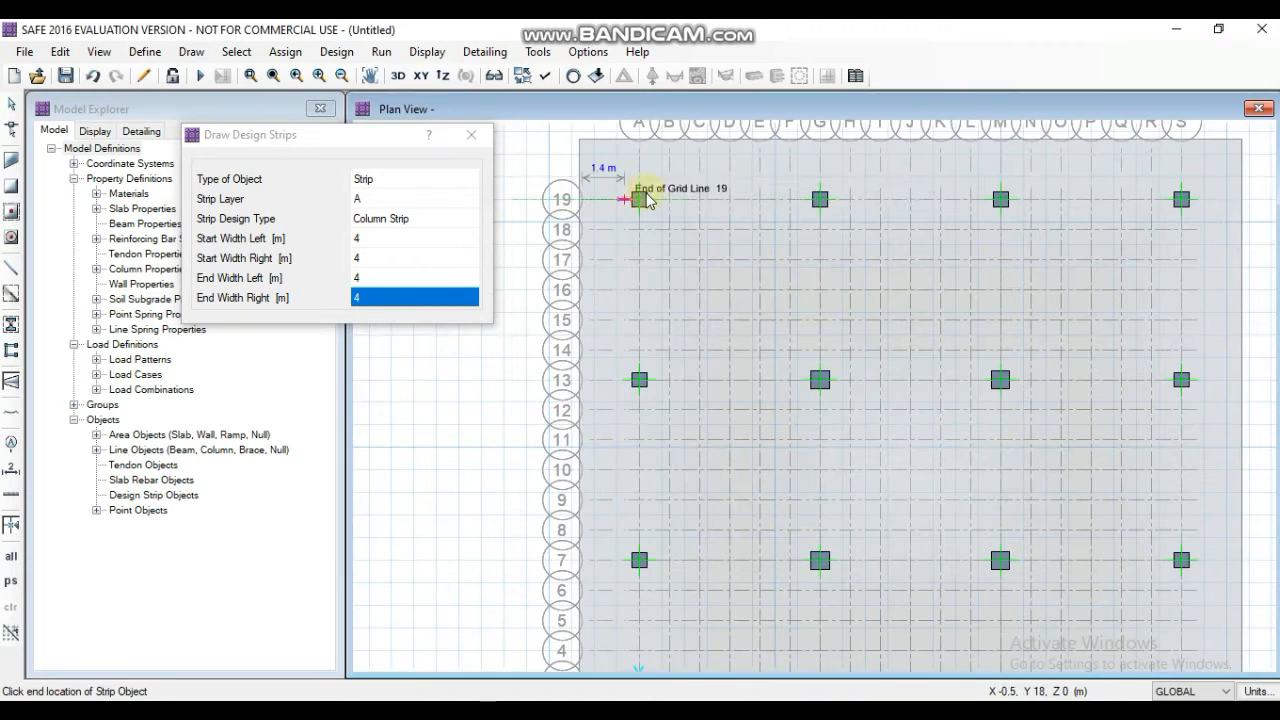
{"action": "left_click", "coordinate": [1242, 199]}
{"action": "left_click", "coordinate": [585, 379]}
{"action": "left_click", "coordinate": [1240, 379]}
{"action": "left_click", "coordinate": [613, 562]}
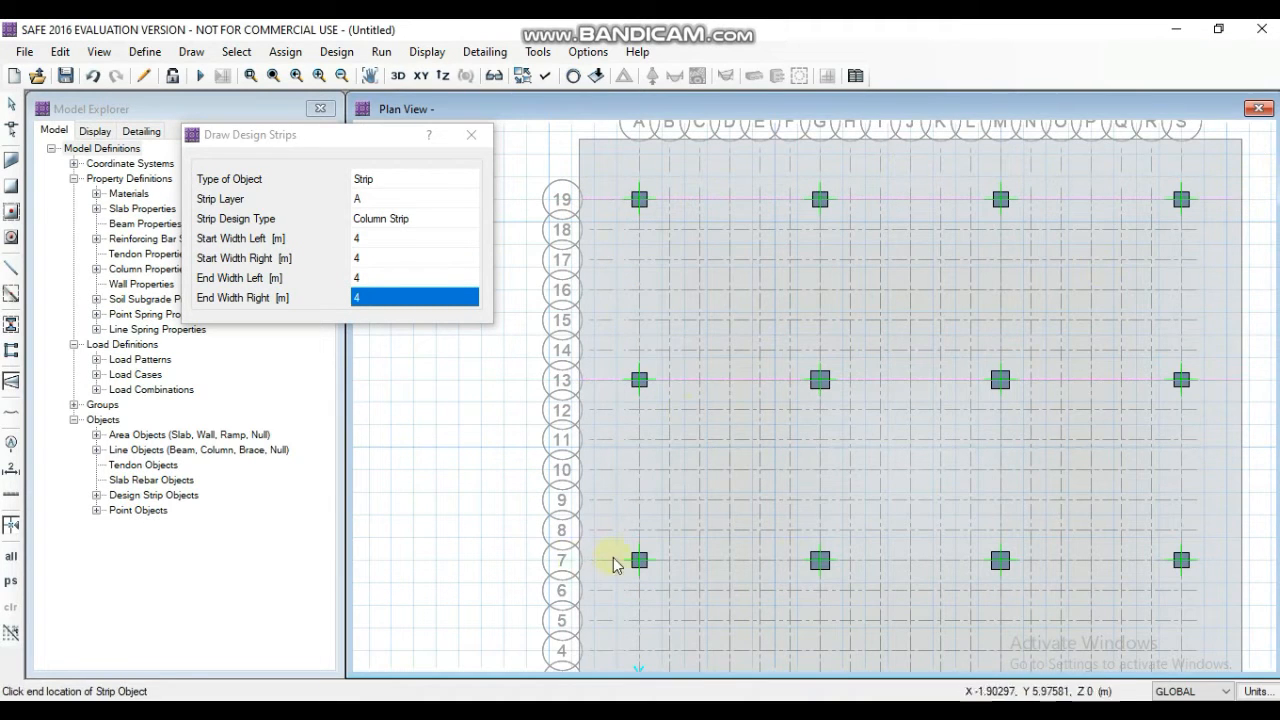
{"action": "left_click", "coordinate": [1229, 557]}
{"action": "scroll", "coordinate": [923, 643], "scroll_direction": "down", "scroll_amount": 2}
{"action": "scroll", "coordinate": [846, 643], "scroll_direction": "up", "scroll_amount": 2}
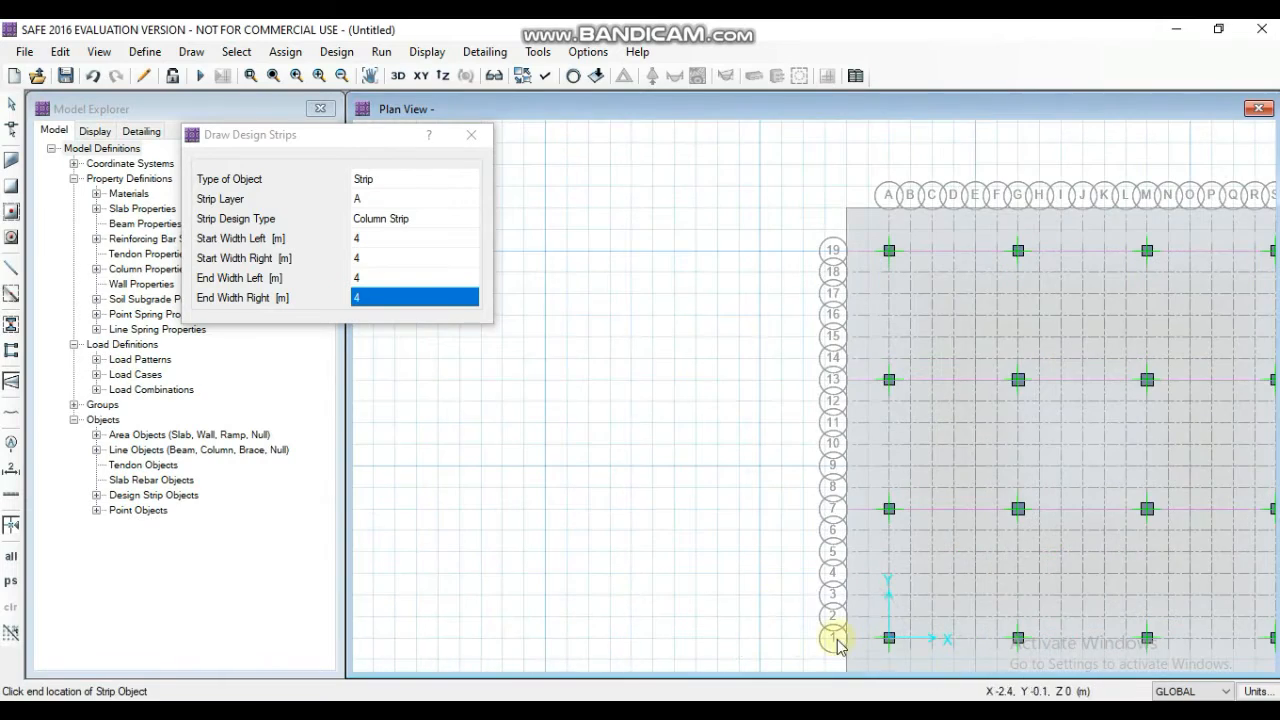
{"action": "scroll", "coordinate": [1255, 665], "scroll_direction": "down", "scroll_amount": 3}
{"action": "scroll", "coordinate": [1255, 665], "scroll_direction": "up", "scroll_amount": 3}
{"action": "scroll", "coordinate": [1255, 665], "scroll_direction": "down", "scroll_amount": 3}
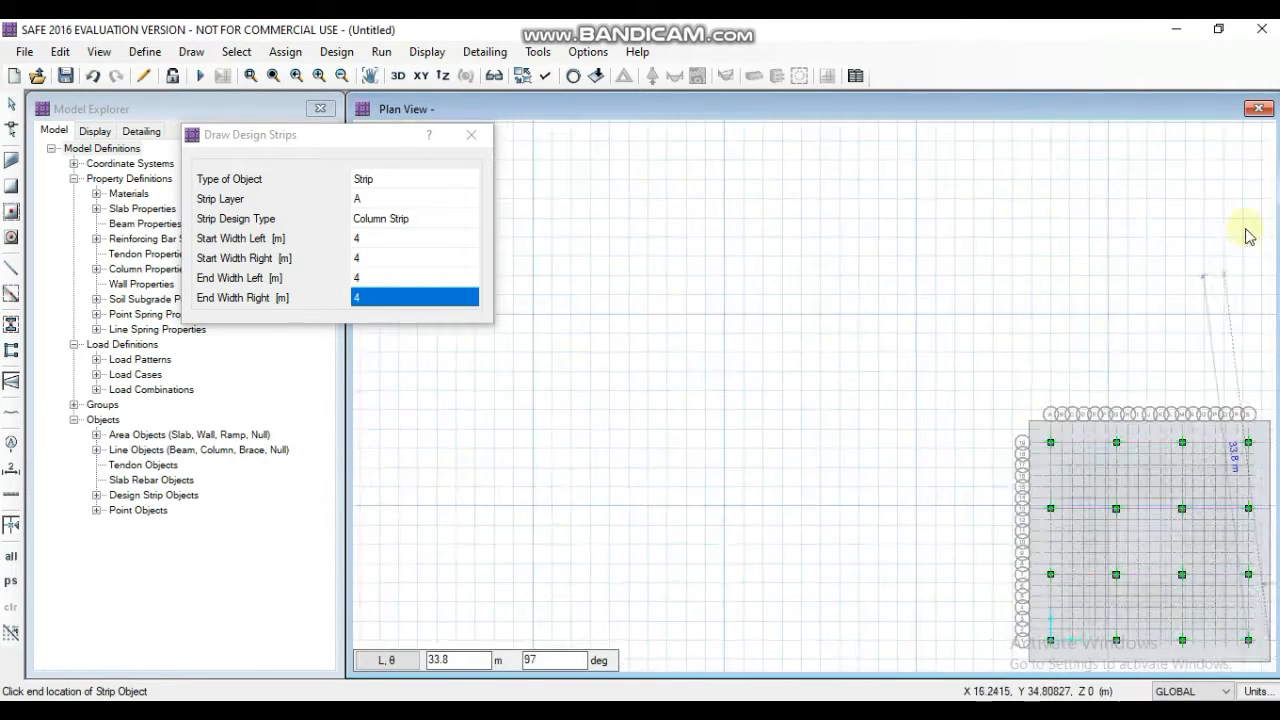
{"action": "key", "text": "Escape"}
{"action": "scroll", "coordinate": [1240, 420], "scroll_direction": "down", "scroll_amount": 2}
{"action": "scroll", "coordinate": [1174, 617], "scroll_direction": "up", "scroll_amount": 5}
{"action": "scroll", "coordinate": [880, 655], "scroll_direction": "down", "scroll_amount": 4}
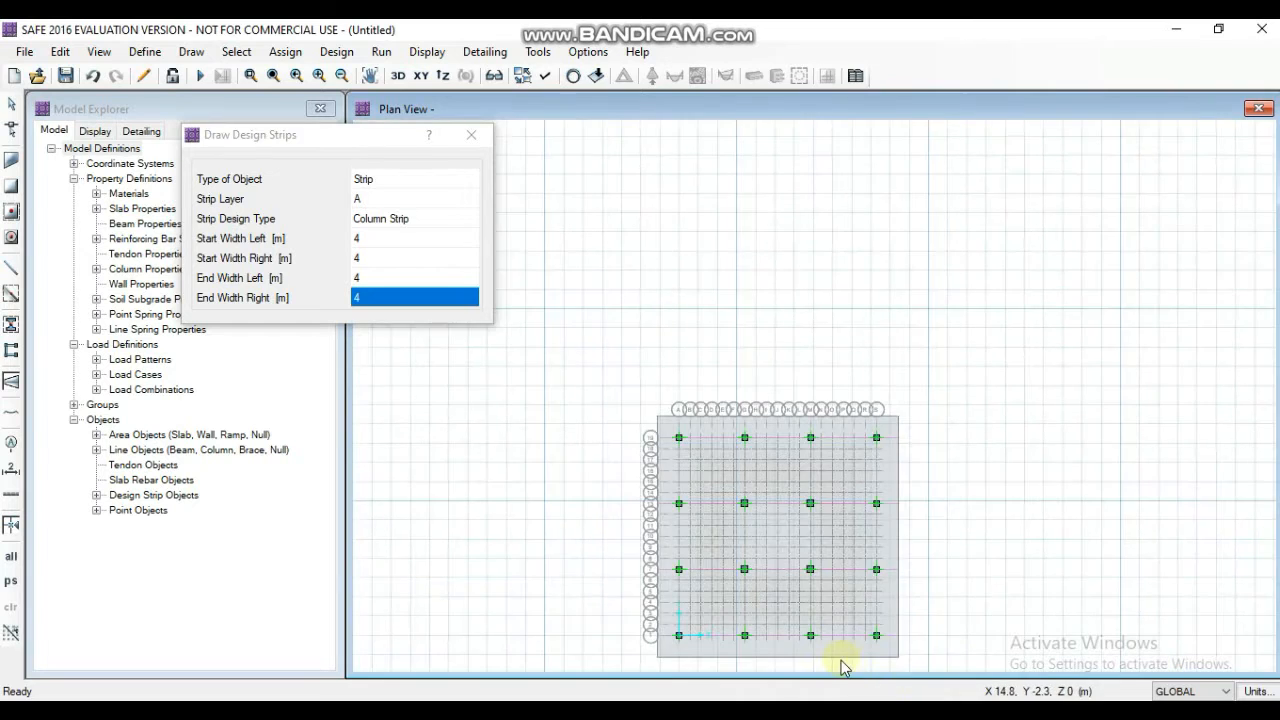
- Switch the strip layer to B and draw column strips from edge to edge of the slab along grid lines A, G, M and S
{"action": "scroll", "coordinate": [842, 664], "scroll_direction": "up", "scroll_amount": 3}
{"action": "left_click", "coordinate": [383, 199]}
{"action": "left_click", "coordinate": [385, 227]}
{"action": "left_click_drag", "start_coordinate": [345, 135], "coordinate": [258, 129]}
{"action": "left_click", "coordinate": [523, 177]}
{"action": "left_click", "coordinate": [524, 648]}
{"action": "key", "text": "Escape"}
{"action": "left_click", "coordinate": [652, 177]}
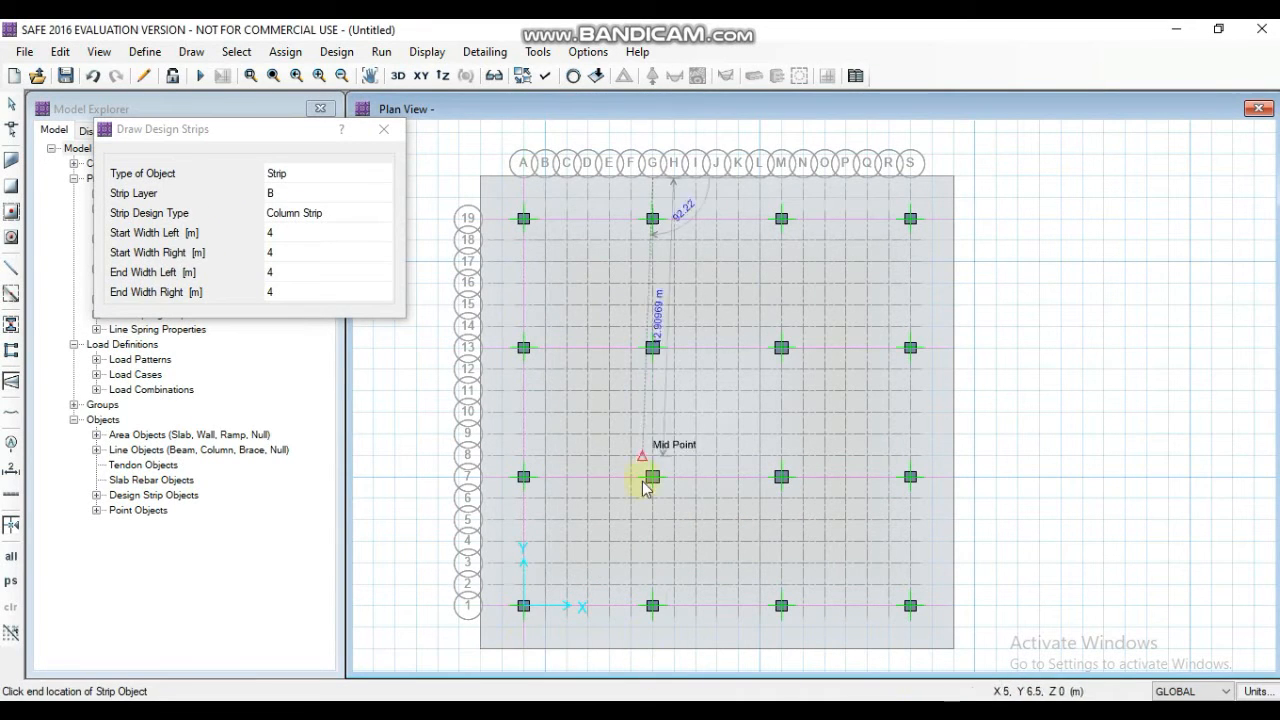
{"action": "left_click", "coordinate": [652, 648]}
{"action": "key", "text": "Escape"}
{"action": "left_click", "coordinate": [781, 177]}
{"action": "left_click", "coordinate": [781, 648]}
{"action": "key", "text": "Escape"}
{"action": "key", "text": "Escape"}
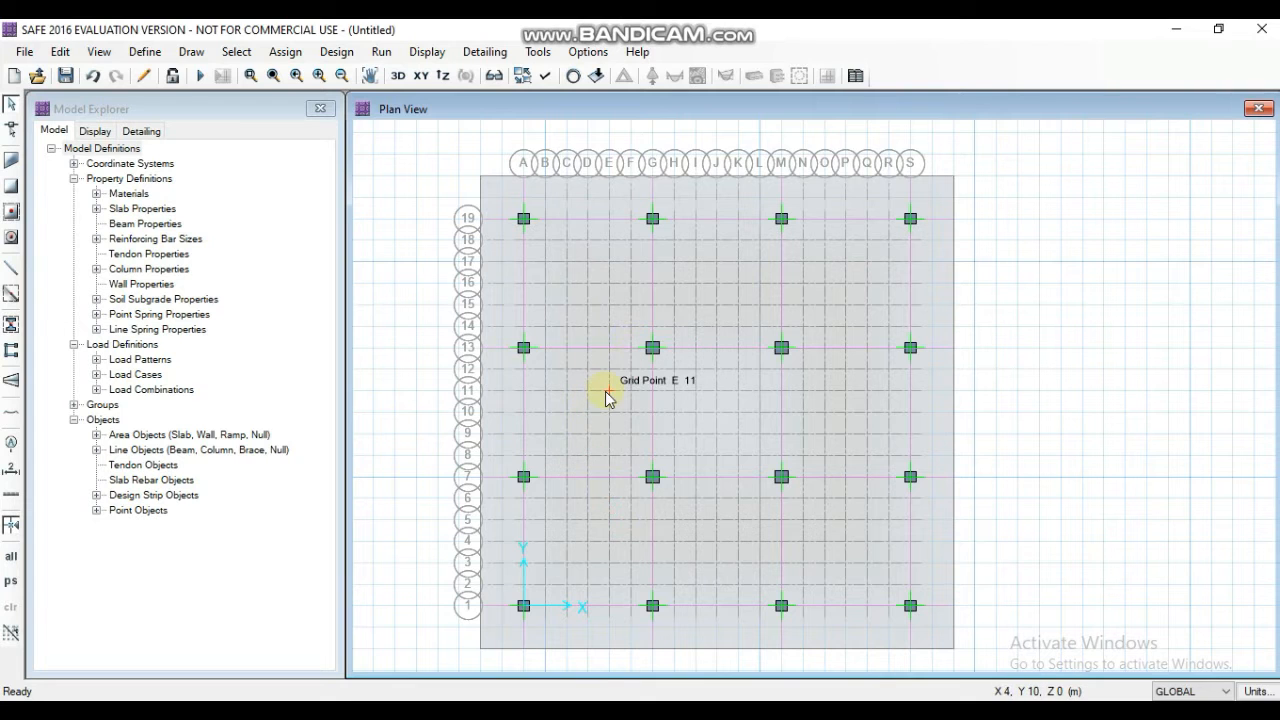
- Assign the SOIL1 subgrade property to the mat slab
{"action": "left_click", "coordinate": [598, 500]}
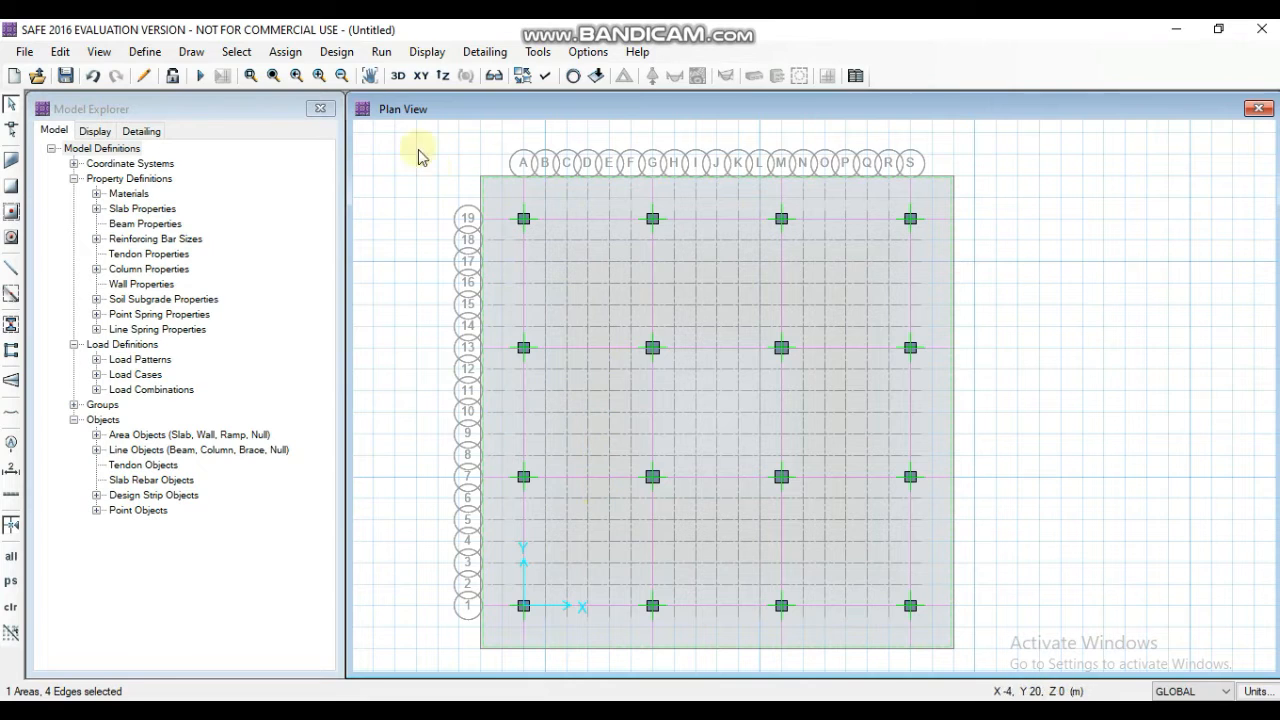
{"action": "left_click", "coordinate": [287, 55]}
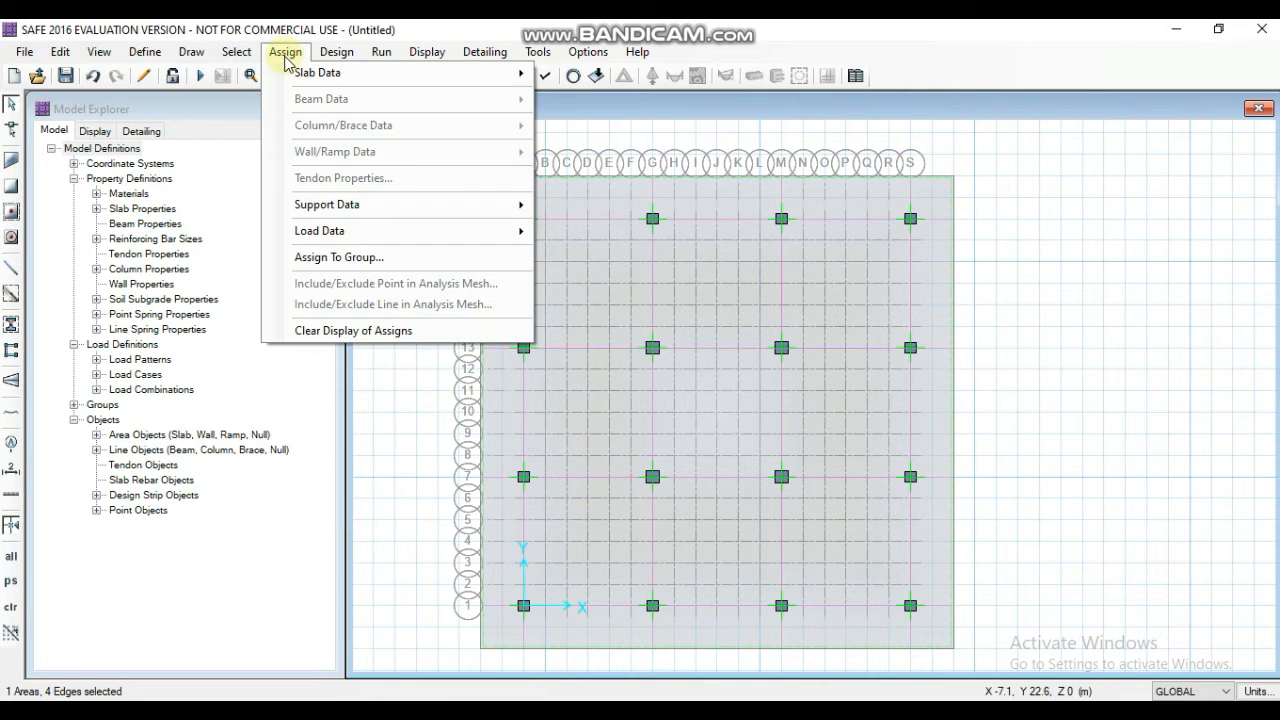
{"action": "mouse_move", "coordinate": [328, 205]}
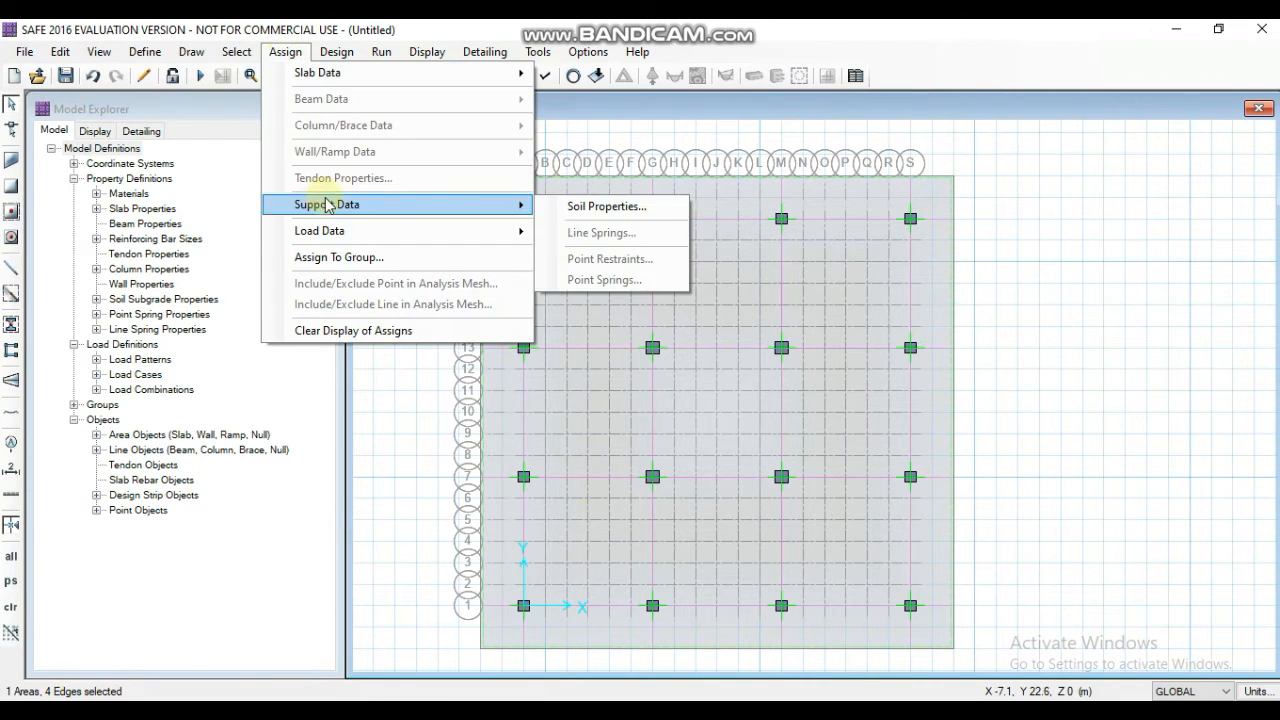
{"action": "left_click", "coordinate": [582, 207]}
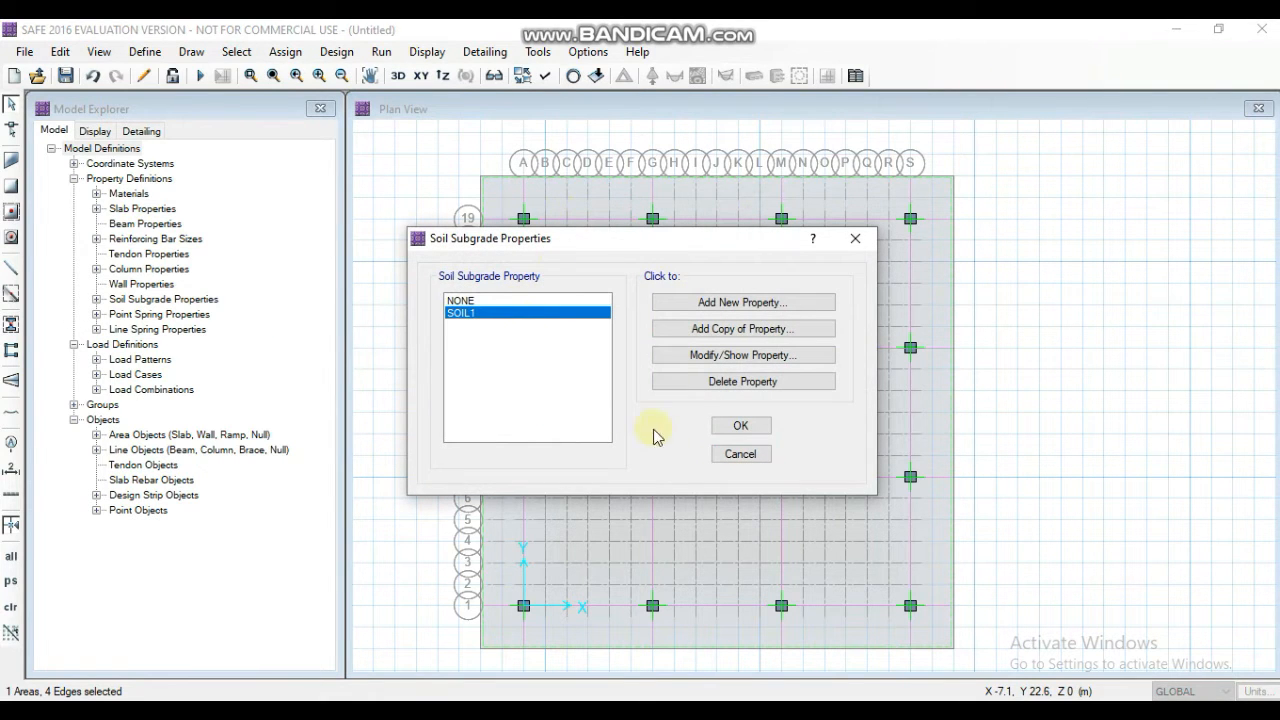
{"action": "left_click", "coordinate": [716, 428]}
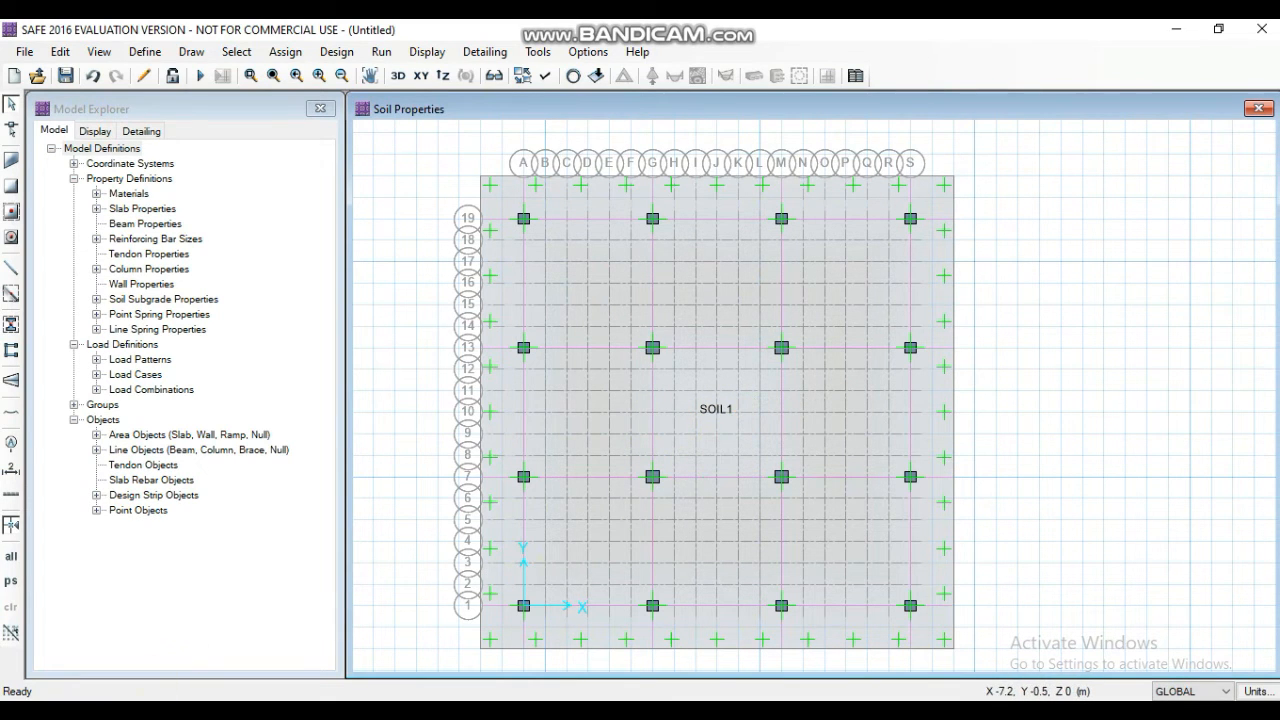
- Assign a DEAD gravity point load of 1850 kN with a 500 x 500 mm punching shear size to column A1
{"action": "left_click", "coordinate": [523, 606]}
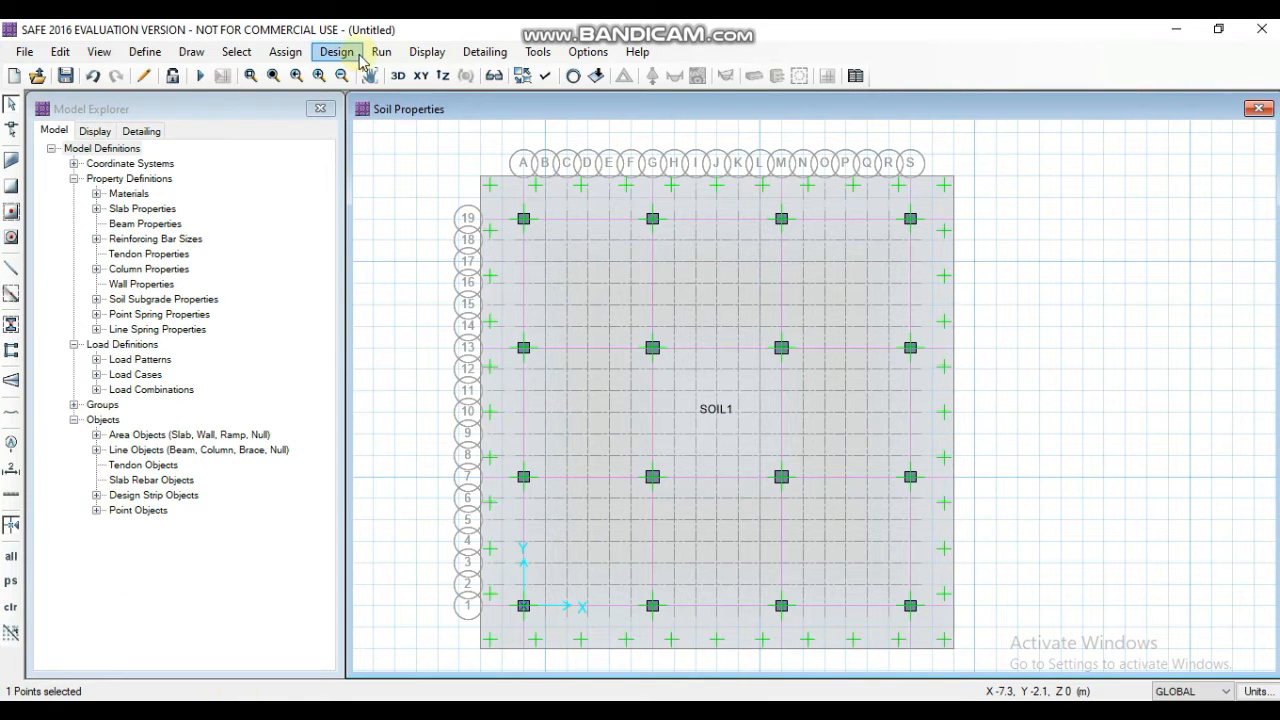
{"action": "left_click", "coordinate": [285, 52]}
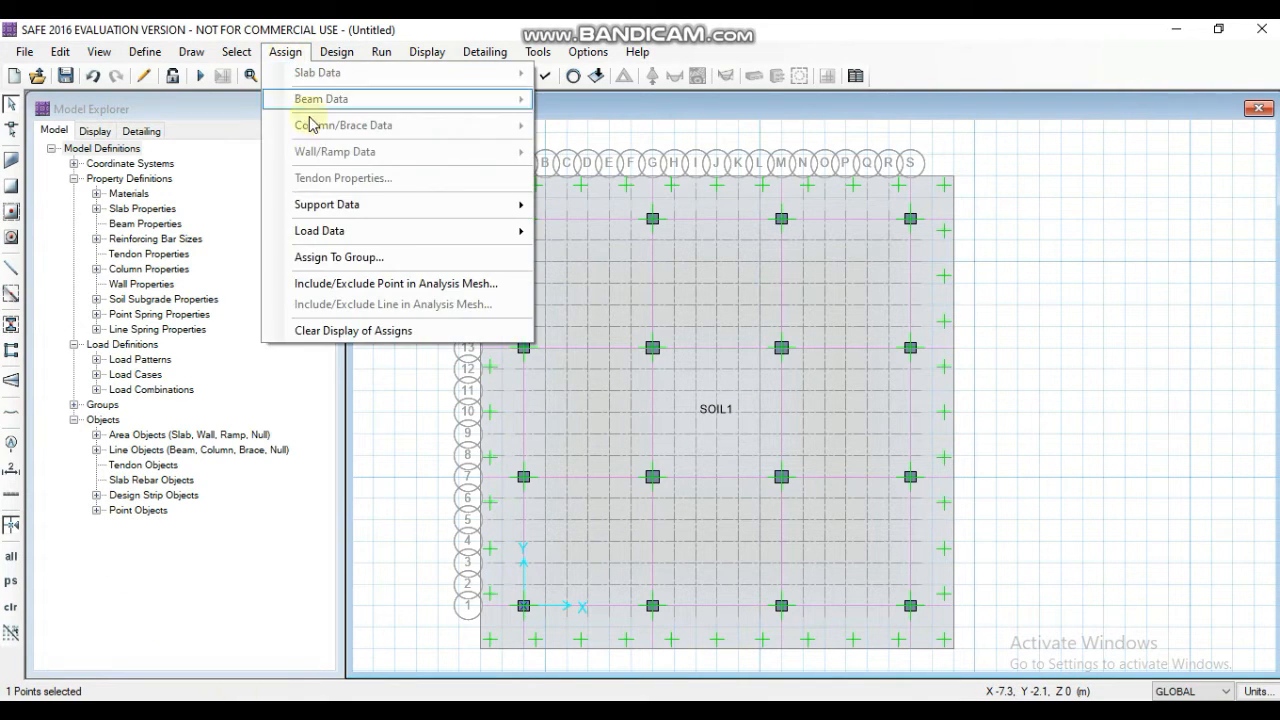
{"action": "mouse_move", "coordinate": [365, 232]}
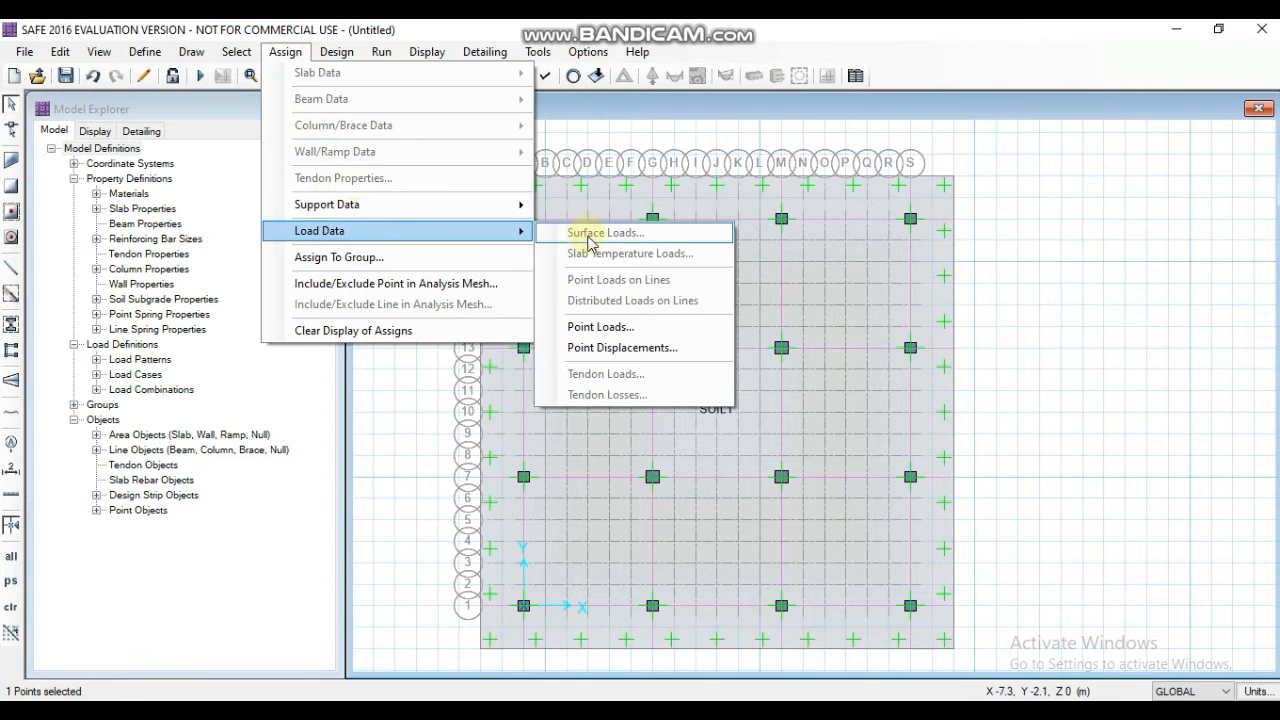
{"action": "left_click", "coordinate": [609, 330]}
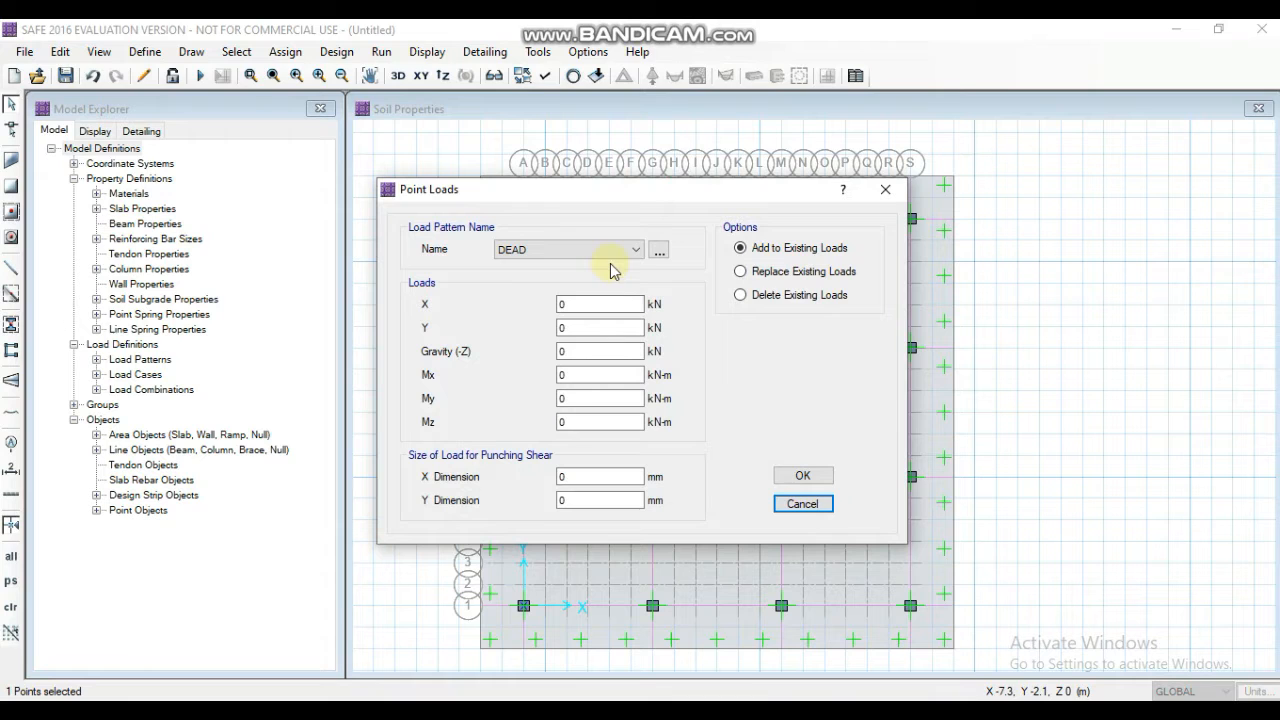
{"action": "left_click", "coordinate": [604, 351]}
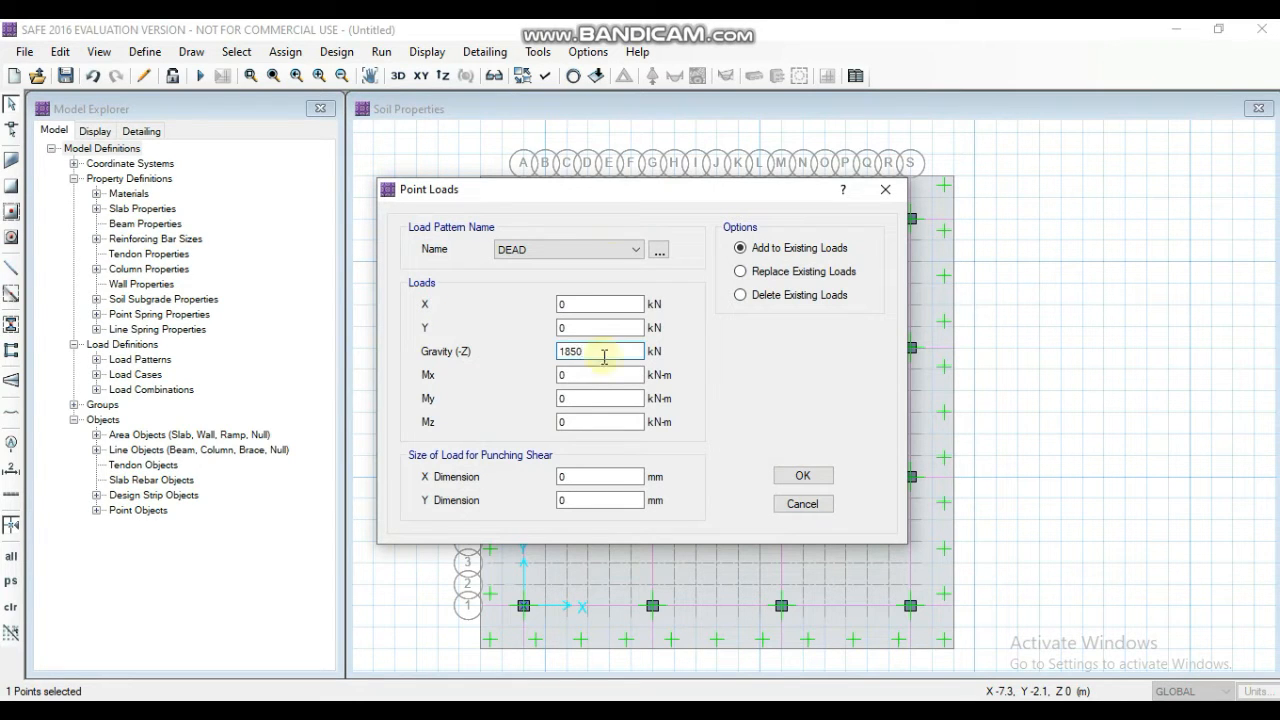
{"action": "key", "text": "Tab"}
{"action": "key", "text": "Tab"}
{"action": "key", "text": "Tab"}
{"action": "key", "text": "Tab"}
{"action": "type", "text": "500"}
{"action": "key", "text": "Tab"}
{"action": "type", "text": "500"}
{"action": "key", "text": "Return"}
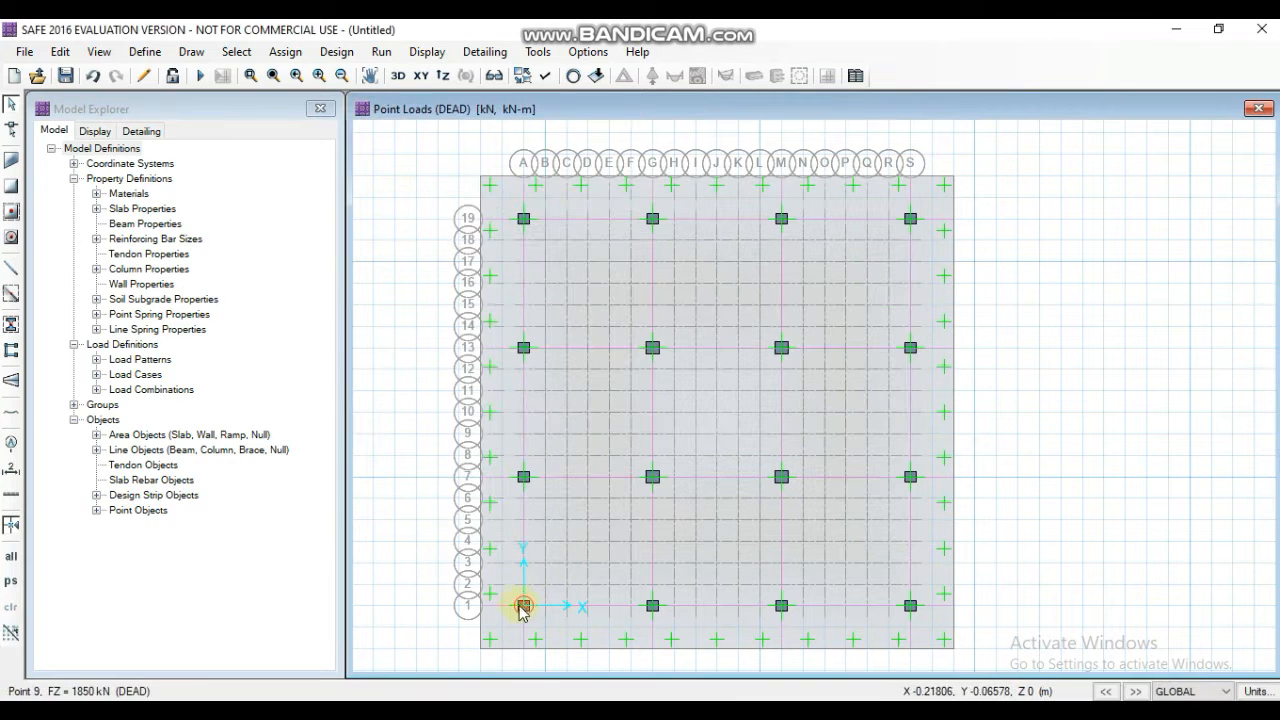
- Add a LIVE gravity point load of 797.6 kN to column A1
{"action": "scroll", "coordinate": [522, 608], "scroll_direction": "up", "scroll_amount": 2}
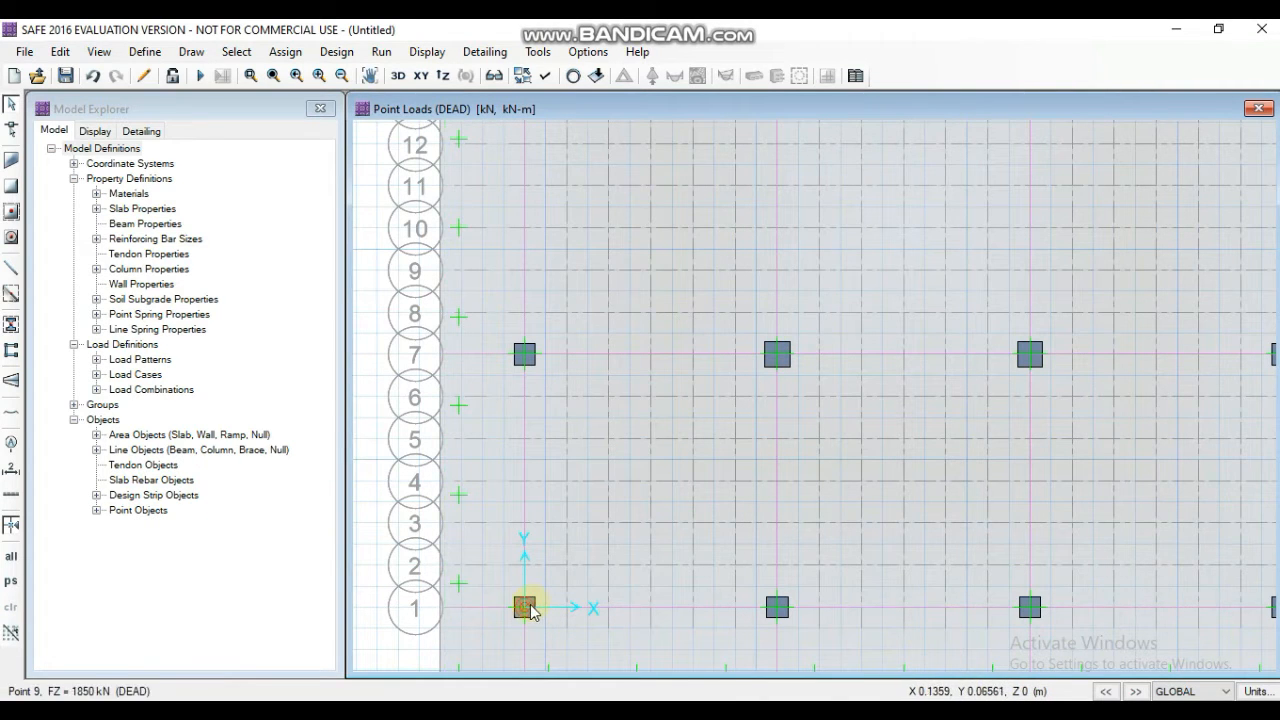
{"action": "left_click", "coordinate": [528, 610]}
{"action": "left_click", "coordinate": [285, 51]}
{"action": "mouse_move", "coordinate": [409, 229]}
{"action": "left_click", "coordinate": [611, 320]}
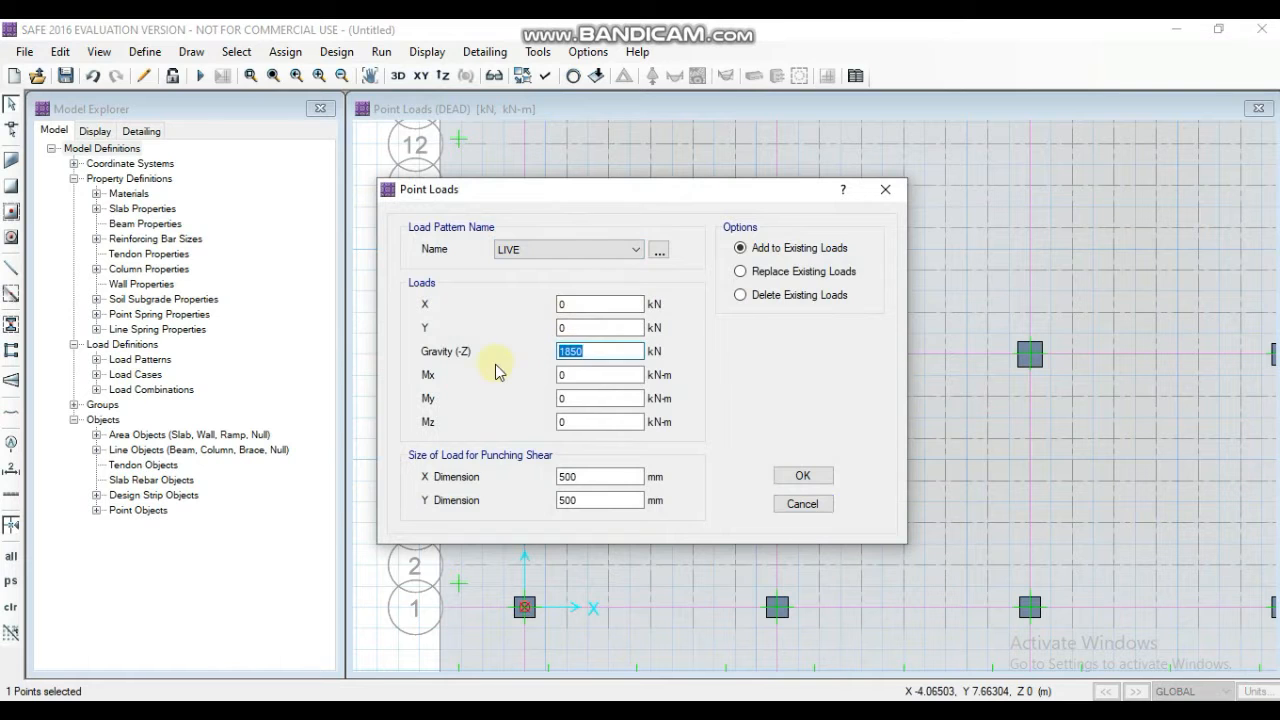
{"action": "type", "text": "797.6"}
{"action": "left_click", "coordinate": [803, 476]}
- Assign a DEAD gravity point load of 3013.3 kN to column A7
{"action": "left_click", "coordinate": [285, 51]}
{"action": "left_click", "coordinate": [611, 320]}
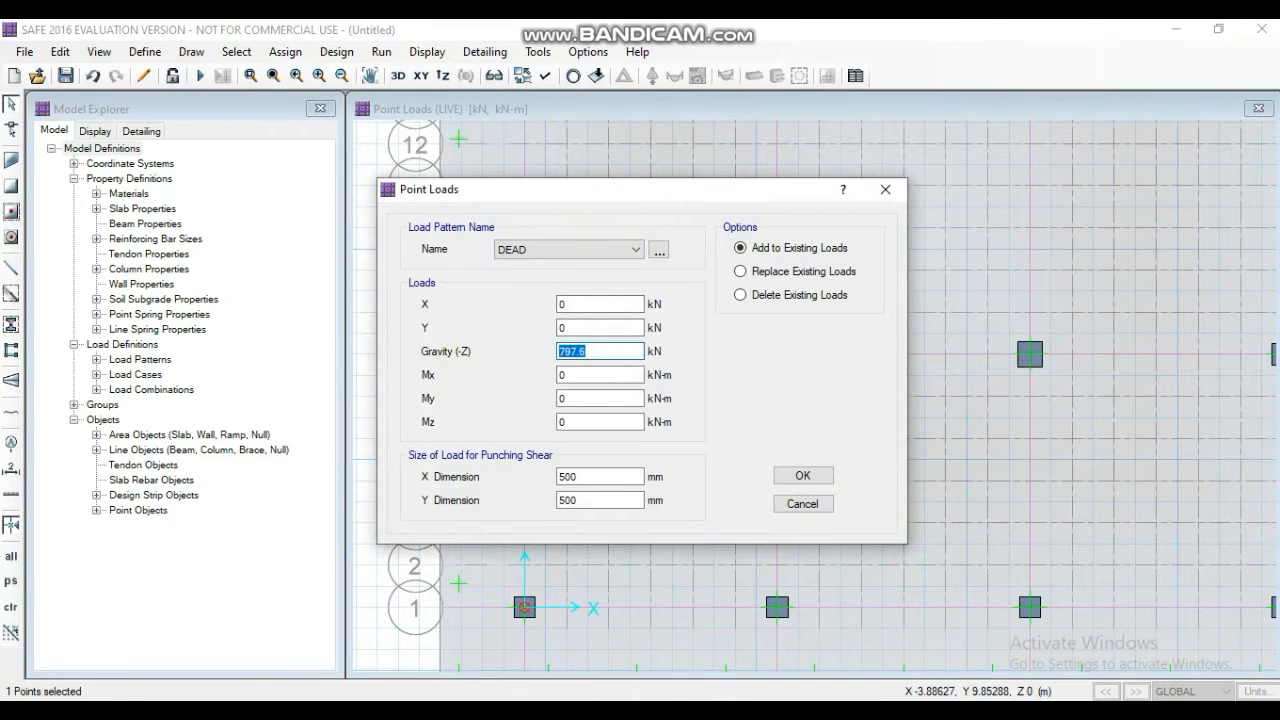
{"action": "left_click", "coordinate": [803, 476]}
- Add a LIVE gravity point load of 1437 kN to column A7
{"action": "left_click", "coordinate": [526, 354]}
{"action": "left_click", "coordinate": [285, 51]}
{"action": "left_click", "coordinate": [611, 320]}
{"action": "left_click", "coordinate": [597, 251]}
{"action": "left_click", "coordinate": [588, 277]}
{"action": "left_click_drag", "start_coordinate": [600, 352], "coordinate": [493, 358]}
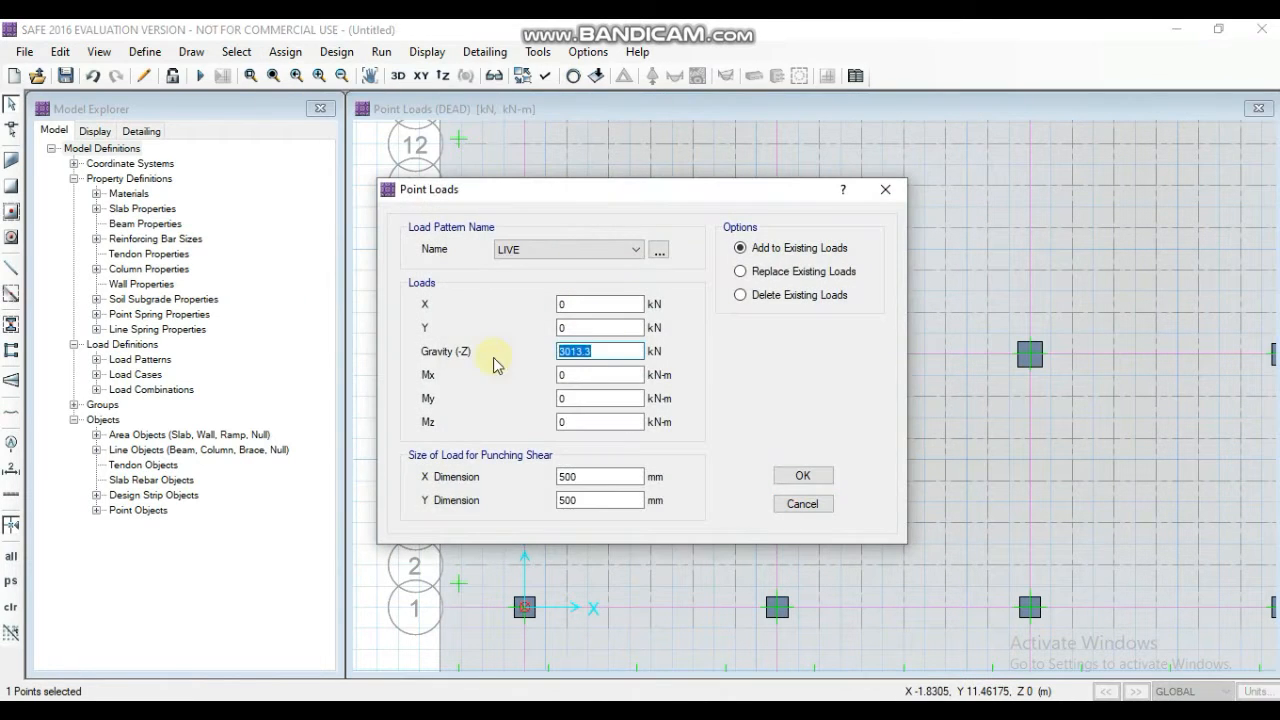
{"action": "type", "text": "1437"}
{"action": "left_click", "coordinate": [800, 477]}
- Assign a DEAD gravity point load of 2760.8 kN to column A13
{"action": "left_click", "coordinate": [500, 177]}
{"action": "left_click", "coordinate": [285, 51]}
{"action": "mouse_move", "coordinate": [409, 229]}
{"action": "left_click", "coordinate": [611, 326]}
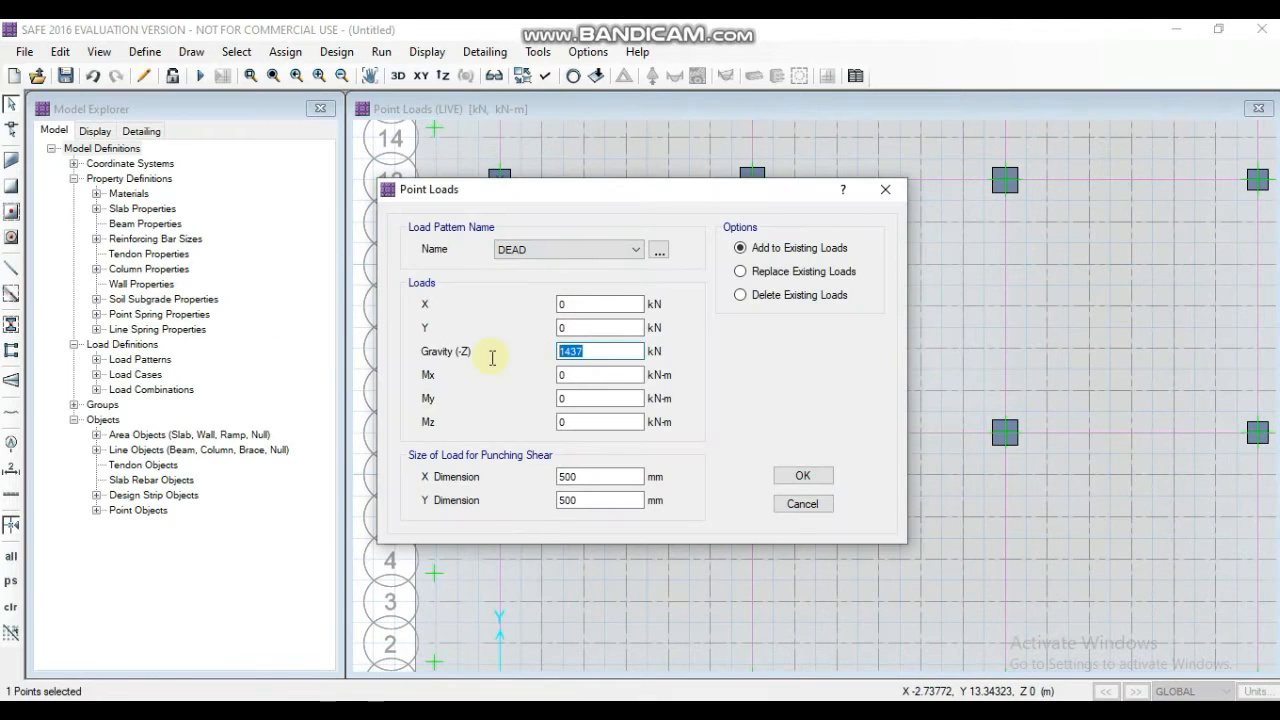
{"action": "type", "text": "760.8"}
{"action": "left_click", "coordinate": [803, 476]}
- Add a LIVE gravity point load to column A13
{"action": "left_click", "coordinate": [500, 178]}
{"action": "left_click", "coordinate": [285, 51]}
{"action": "left_click", "coordinate": [611, 320]}
{"action": "left_click", "coordinate": [590, 251]}
{"action": "left_click", "coordinate": [577, 277]}
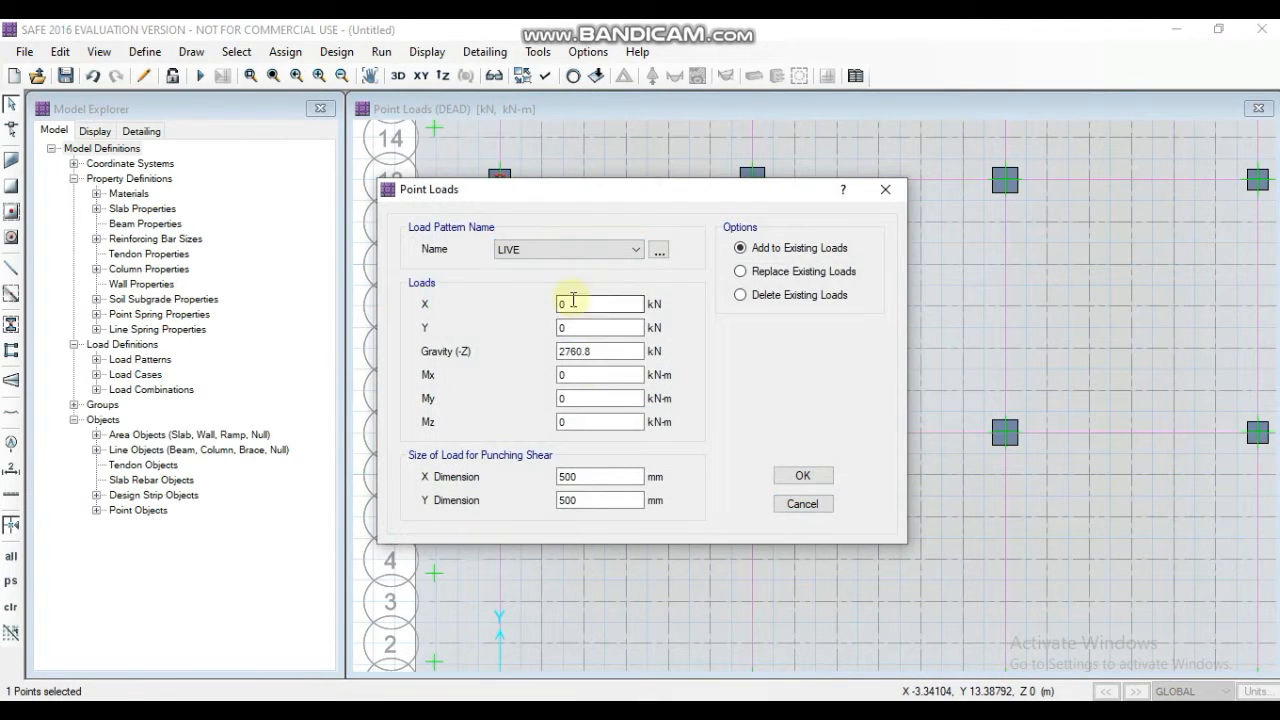
{"action": "left_click_drag", "start_coordinate": [600, 352], "coordinate": [470, 365]}
{"action": "left_click", "coordinate": [800, 476]}
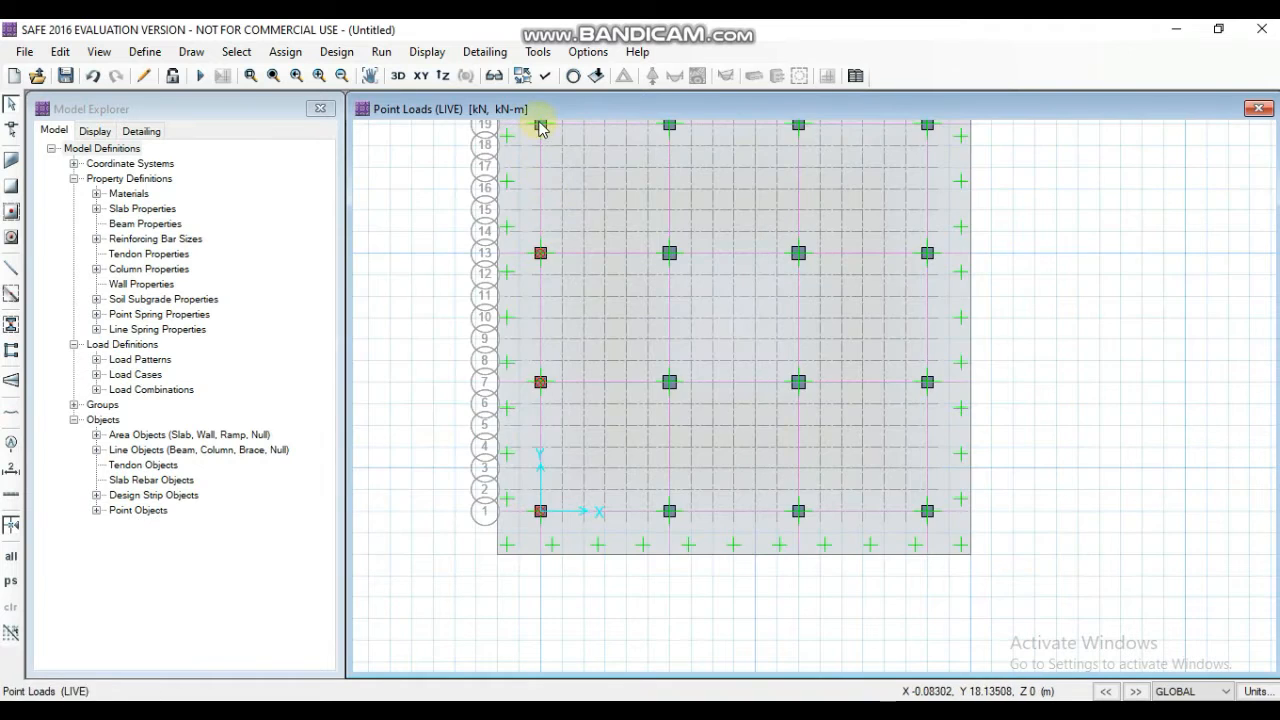
- Assign a DEAD gravity point load of 1000.6 kN to column A19
{"action": "left_click", "coordinate": [541, 170]}
{"action": "left_click", "coordinate": [285, 51]}
{"action": "left_click", "coordinate": [605, 326]}
{"action": "left_click", "coordinate": [592, 250]}
{"action": "left_click", "coordinate": [560, 267]}
{"action": "left_click_drag", "start_coordinate": [612, 351], "coordinate": [524, 355]}
{"action": "type", "text": "2760.8"}
{"action": "left_click", "coordinate": [802, 476]}
- Add a LIVE gravity point load of 438.9 kN to column A19
{"action": "left_click", "coordinate": [541, 170]}
{"action": "left_click", "coordinate": [288, 51]}
{"action": "left_click", "coordinate": [606, 322]}
{"action": "left_click", "coordinate": [590, 250]}
{"action": "left_click", "coordinate": [570, 277]}
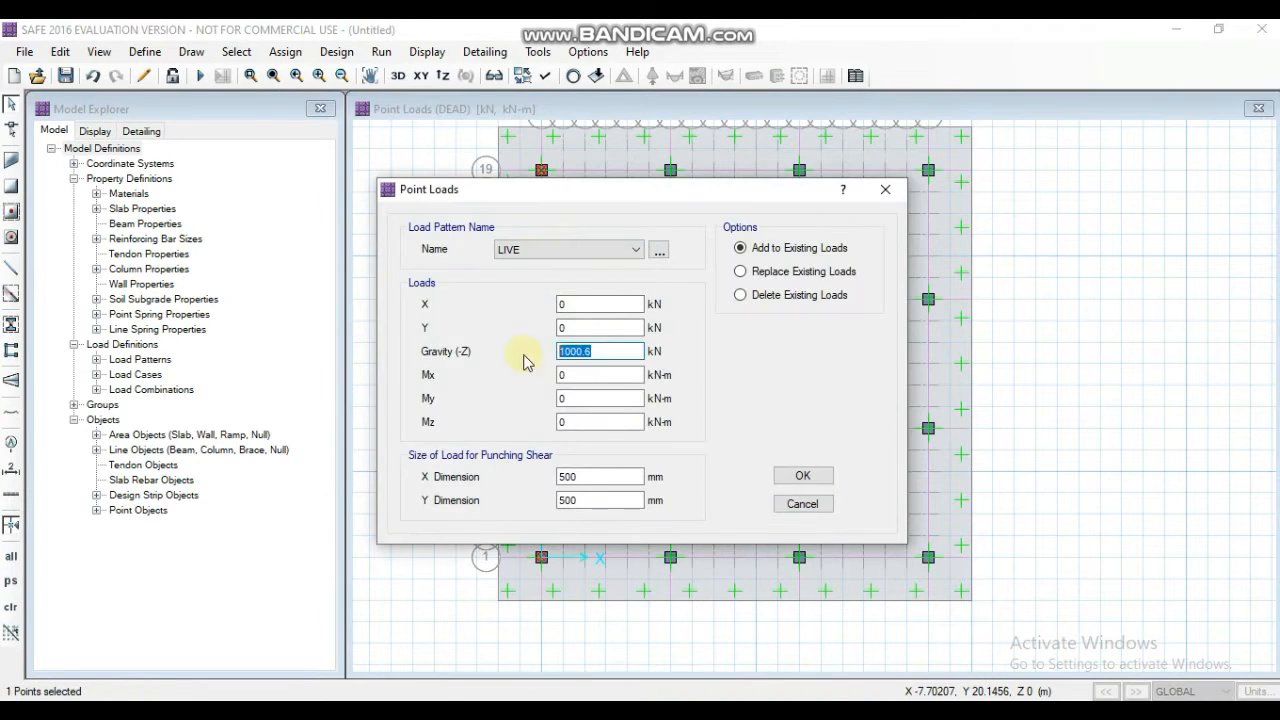
{"action": "type", "text": "438.9"}
{"action": "left_click", "coordinate": [802, 476]}
- Assign a DEAD gravity point load of 3302.7 kN to column G1
{"action": "left_click", "coordinate": [670, 557]}
{"action": "left_click", "coordinate": [285, 51]}
{"action": "left_click", "coordinate": [330, 217]}
{"action": "left_click", "coordinate": [605, 326]}
{"action": "left_click", "coordinate": [590, 250]}
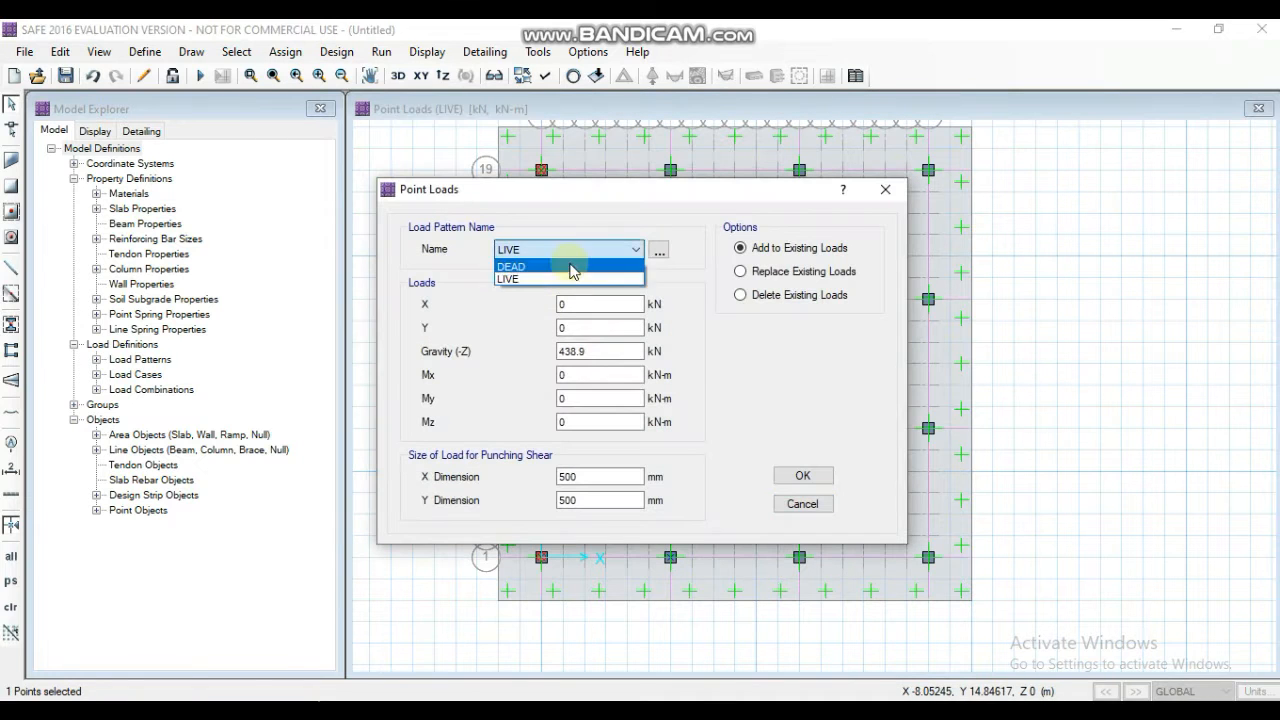
{"action": "type", "text": ".7"}
{"action": "left_click", "coordinate": [802, 476]}
- Add a LIVE gravity point load to column G1
{"action": "left_click", "coordinate": [670, 557]}
{"action": "left_click", "coordinate": [285, 51]}
{"action": "left_click", "coordinate": [590, 326]}
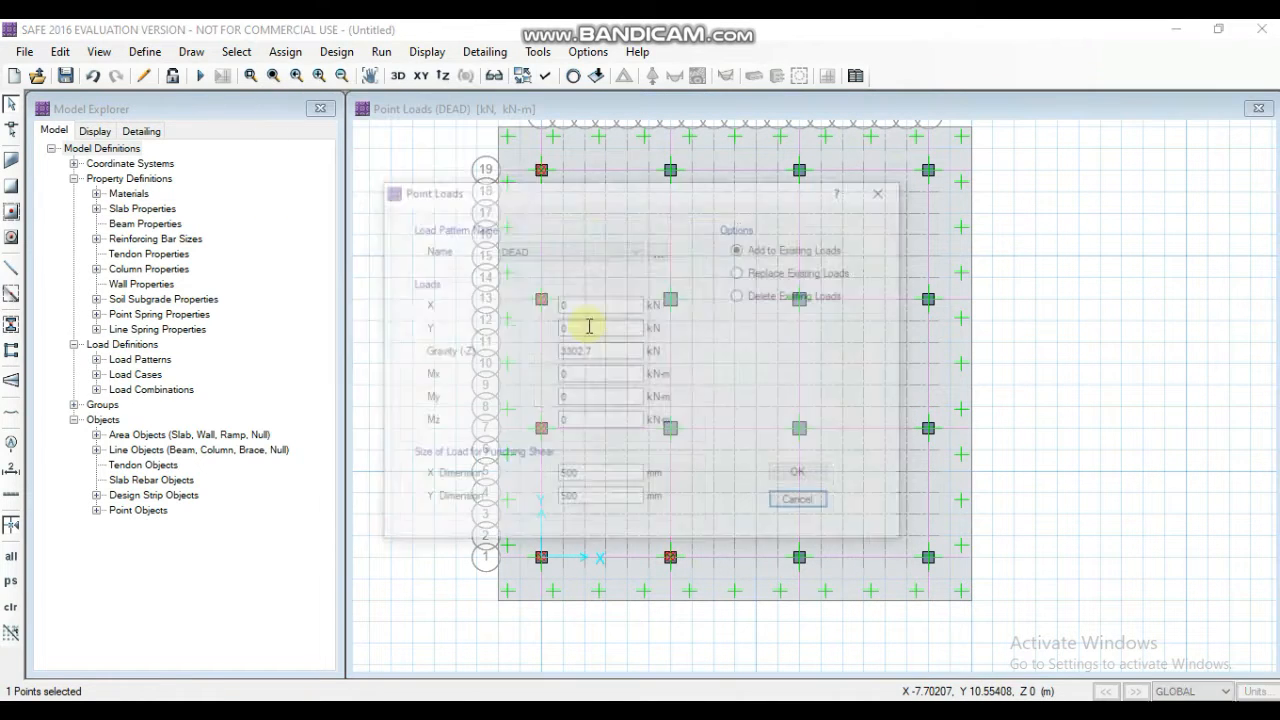
{"action": "left_click", "coordinate": [590, 250]}
{"action": "left_click", "coordinate": [565, 277]}
{"action": "left_click_drag", "start_coordinate": [606, 351], "coordinate": [532, 351]}
- Assign a DEAD gravity point load of 2752.1 kN to column G19
{"action": "left_click", "coordinate": [672, 172]}
{"action": "left_click", "coordinate": [286, 52]}
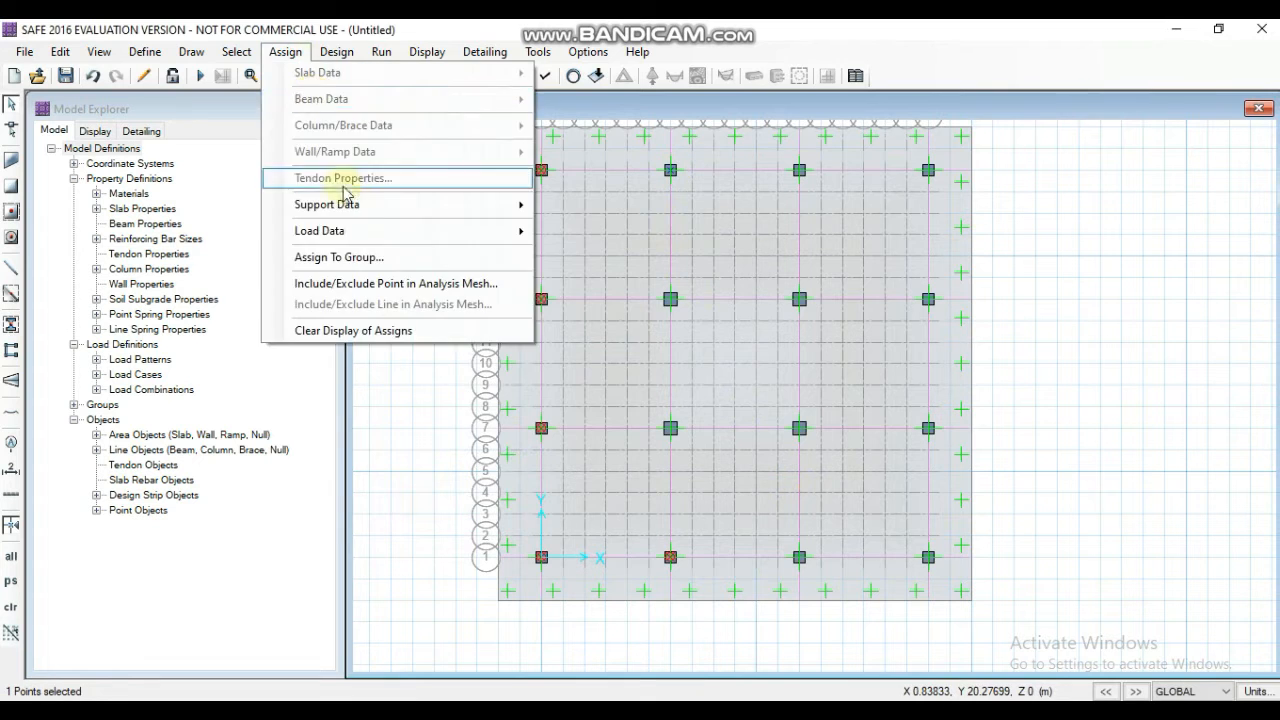
{"action": "mouse_move", "coordinate": [335, 231]}
{"action": "left_click", "coordinate": [588, 319]}
{"action": "left_click", "coordinate": [588, 250]}
{"action": "left_click", "coordinate": [575, 266]}
{"action": "left_click_drag", "start_coordinate": [612, 352], "coordinate": [485, 352]}
{"action": "type", "text": "2752.1"}
{"action": "left_click", "coordinate": [803, 476]}
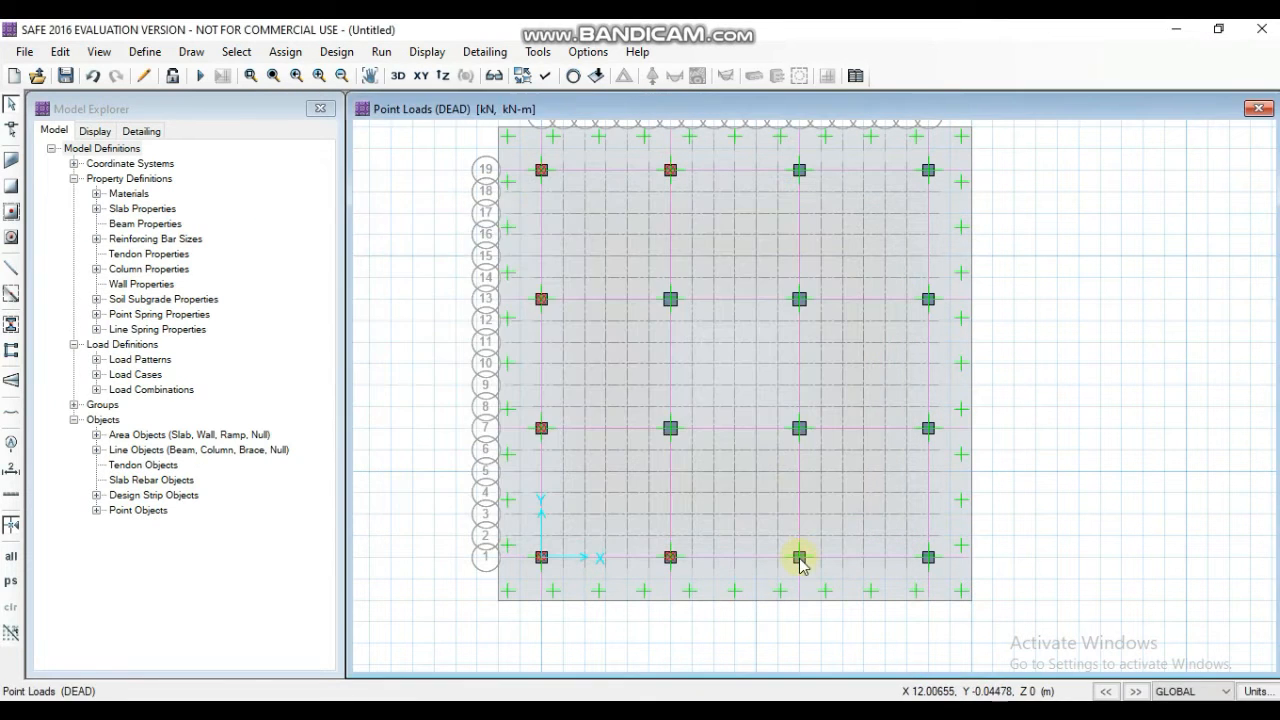
{"action": "left_click", "coordinate": [799, 558]}
{"action": "left_click", "coordinate": [286, 52]}
{"action": "left_click", "coordinate": [598, 325]}
{"action": "left_click", "coordinate": [590, 250]}
{"action": "left_click", "coordinate": [885, 190]}
{"action": "left_click", "coordinate": [11, 607]}
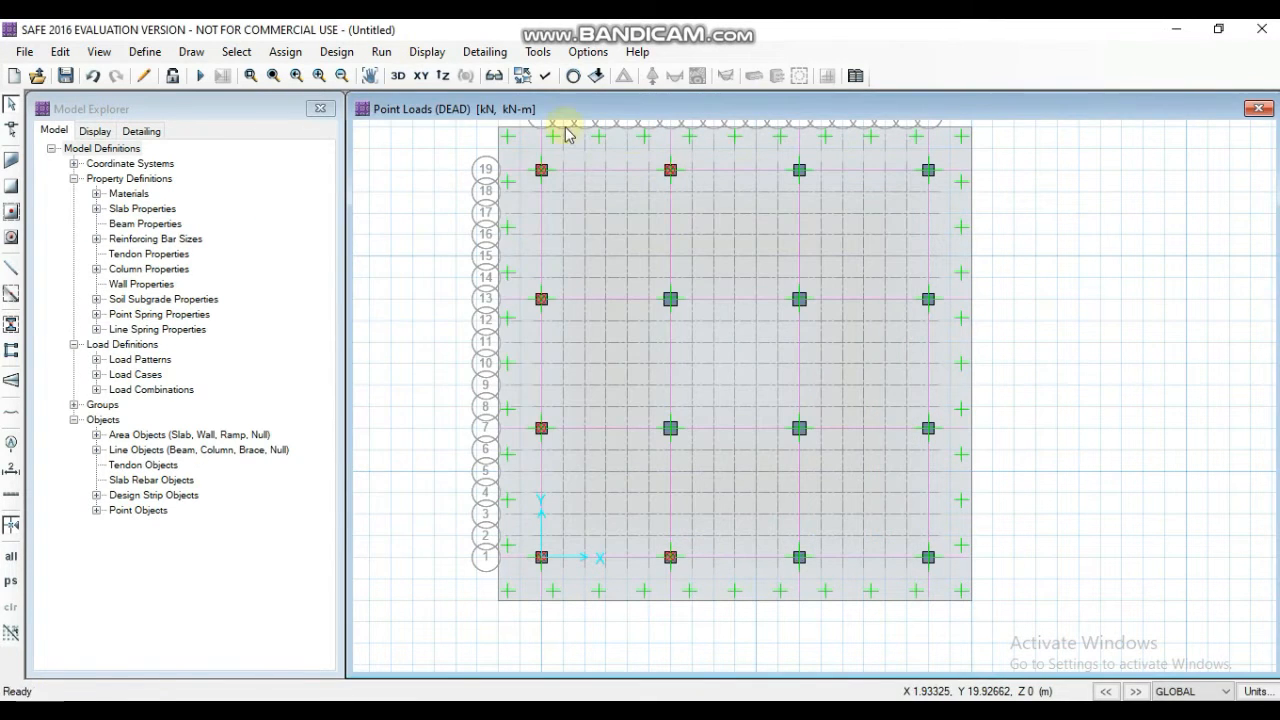
- Add a LIVE gravity point load of 130 kN to column G19
{"action": "left_click", "coordinate": [671, 171]}
{"action": "left_click", "coordinate": [286, 52]}
{"action": "left_click", "coordinate": [592, 322]}
{"action": "left_click", "coordinate": [583, 250]}
{"action": "left_click", "coordinate": [570, 265]}
{"action": "left_click_drag", "start_coordinate": [610, 352], "coordinate": [472, 350]}
{"action": "type", "text": "130"}
{"action": "left_click", "coordinate": [803, 476]}
- Assign a DEAD gravity point load of 3128.8 kN to column M1
{"action": "left_click", "coordinate": [799, 557]}
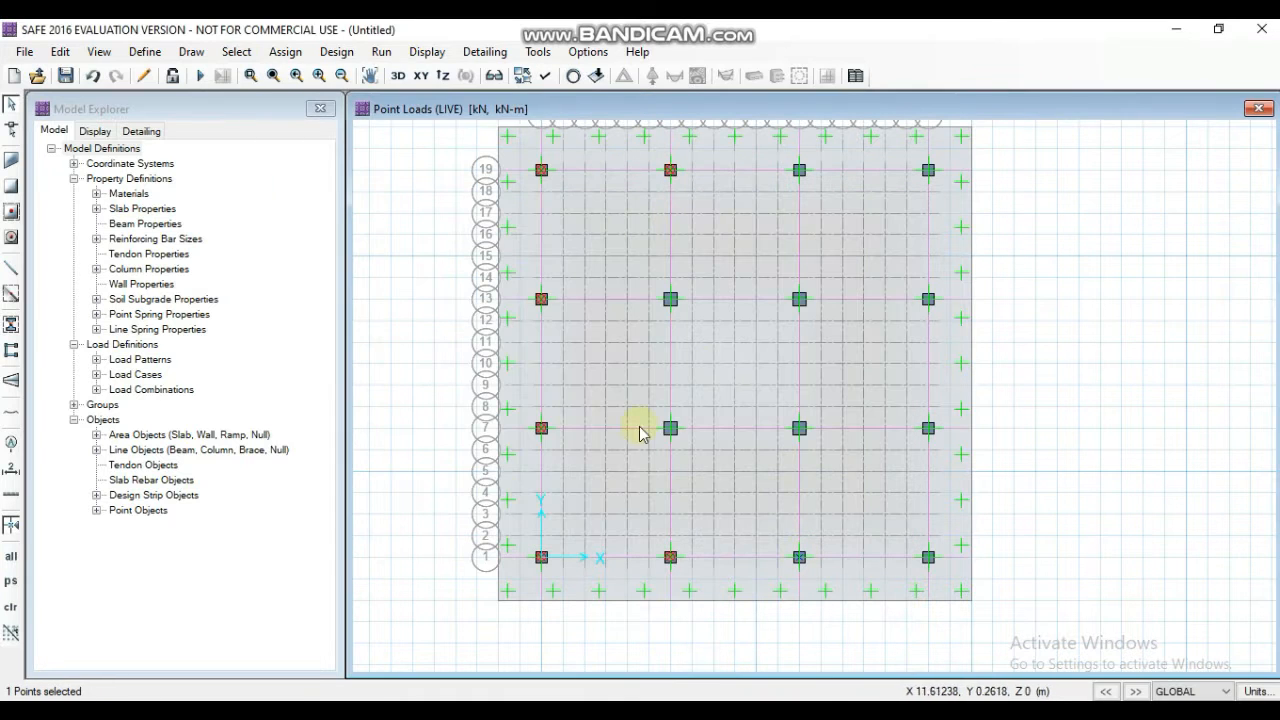
{"action": "left_click", "coordinate": [286, 52]}
{"action": "left_click", "coordinate": [592, 322]}
{"action": "left_click", "coordinate": [588, 250]}
{"action": "left_click", "coordinate": [575, 266]}
{"action": "left_click", "coordinate": [589, 352]}
{"action": "type", "text": "0"}
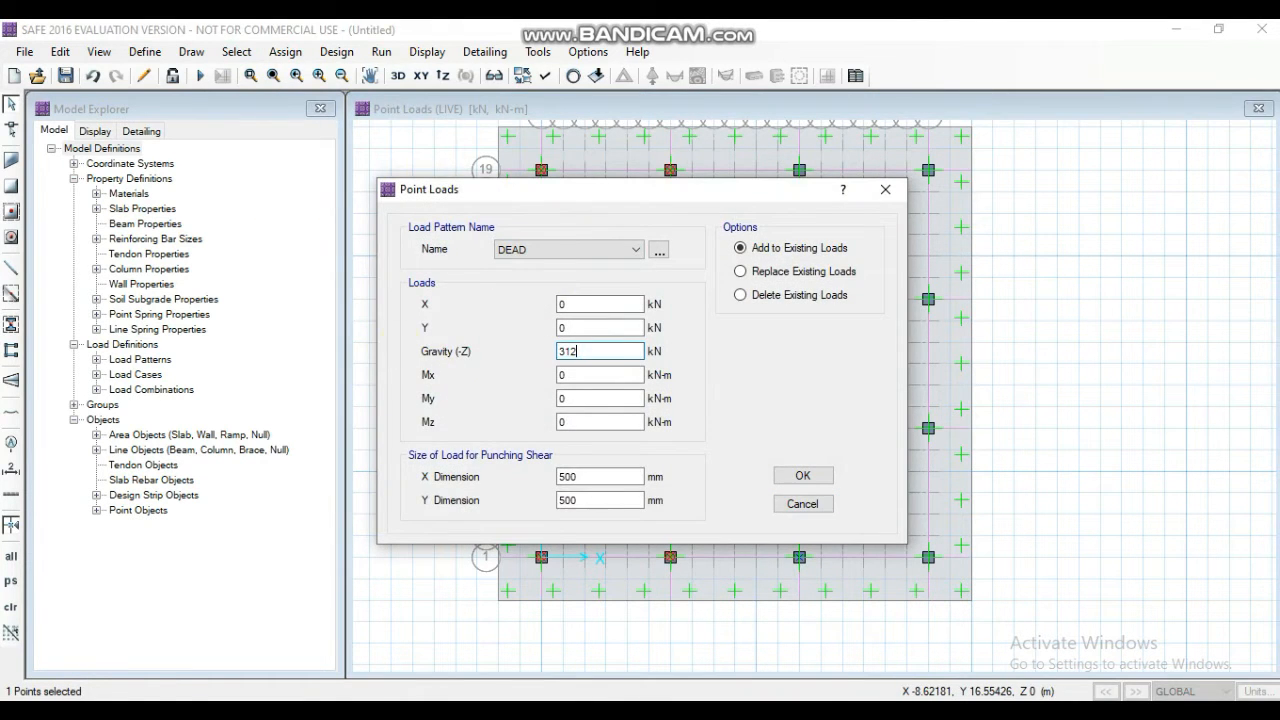
{"action": "type", "text": "8.8"}
{"action": "left_click", "coordinate": [803, 476]}
- Add a LIVE gravity point load of 1426.6 kN to column M1
{"action": "left_click", "coordinate": [799, 558]}
{"action": "left_click", "coordinate": [286, 52]}
{"action": "left_click", "coordinate": [628, 326]}
{"action": "left_click", "coordinate": [590, 250]}
{"action": "left_click", "coordinate": [572, 278]}
{"action": "left_click_drag", "start_coordinate": [610, 352], "coordinate": [471, 332]}
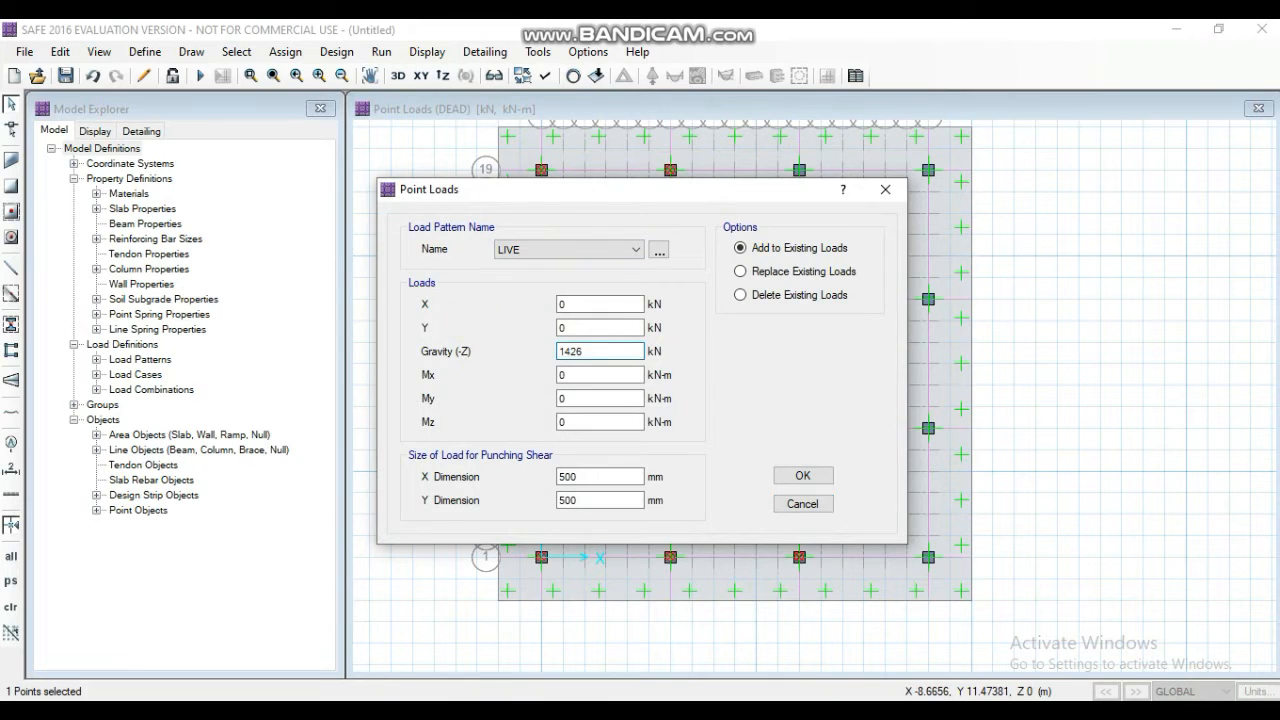
{"action": "type", "text": ".6"}
{"action": "left_click", "coordinate": [803, 476]}
- Assign a DEAD gravity point load of 2969 kN to column M19
{"action": "left_click", "coordinate": [800, 171]}
{"action": "left_click", "coordinate": [286, 52]}
{"action": "left_click", "coordinate": [592, 322]}
{"action": "left_click", "coordinate": [588, 250]}
{"action": "left_click", "coordinate": [575, 266]}
{"action": "left_click_drag", "start_coordinate": [610, 352], "coordinate": [480, 387]}
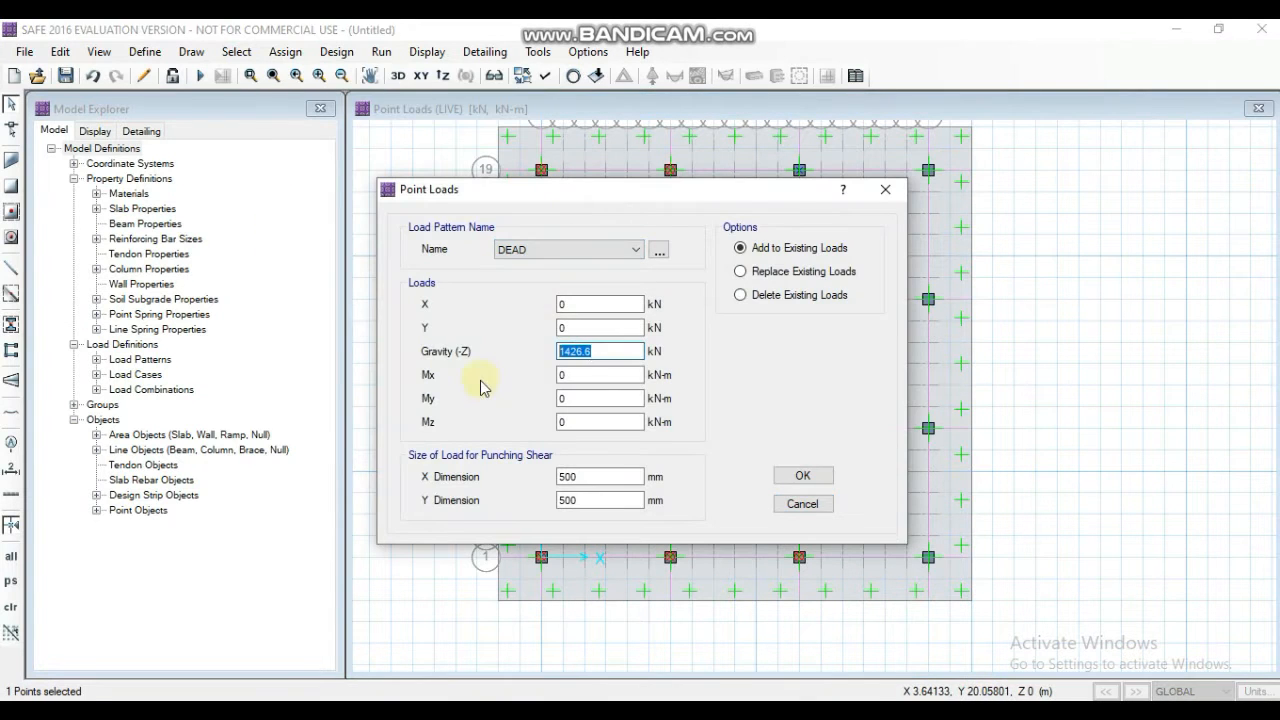
{"action": "type", "text": "69"}
{"action": "left_click", "coordinate": [803, 476]}
- Add a further gravity point load of 1425.6 kN to column M19 under the DEAD pattern
{"action": "left_click", "coordinate": [799, 171]}
{"action": "left_click", "coordinate": [286, 52]}
{"action": "left_click", "coordinate": [592, 322]}
{"action": "left_click_drag", "start_coordinate": [610, 352], "coordinate": [405, 335]}
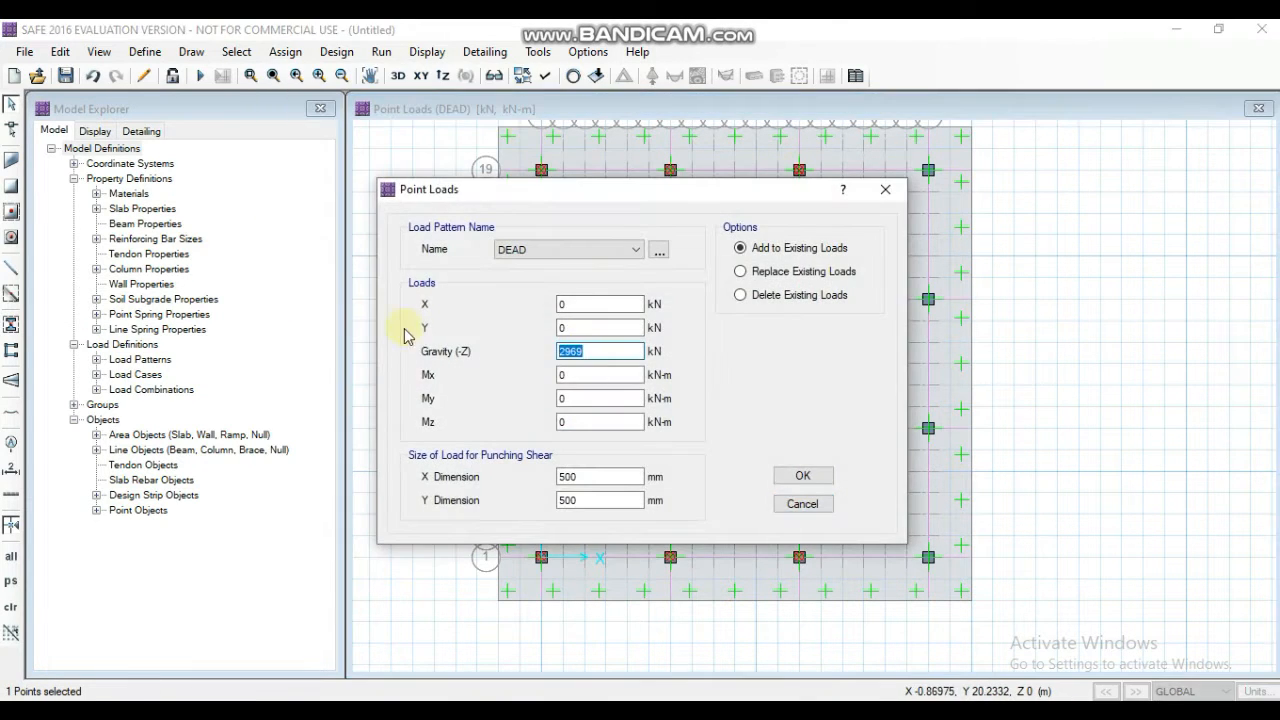
{"action": "type", "text": "1425.6"}
{"action": "left_click", "coordinate": [803, 476]}
- Assign a DEAD gravity point load of 1044.8 kN to column S1
{"action": "left_click", "coordinate": [928, 557]}
{"action": "left_click", "coordinate": [286, 52]}
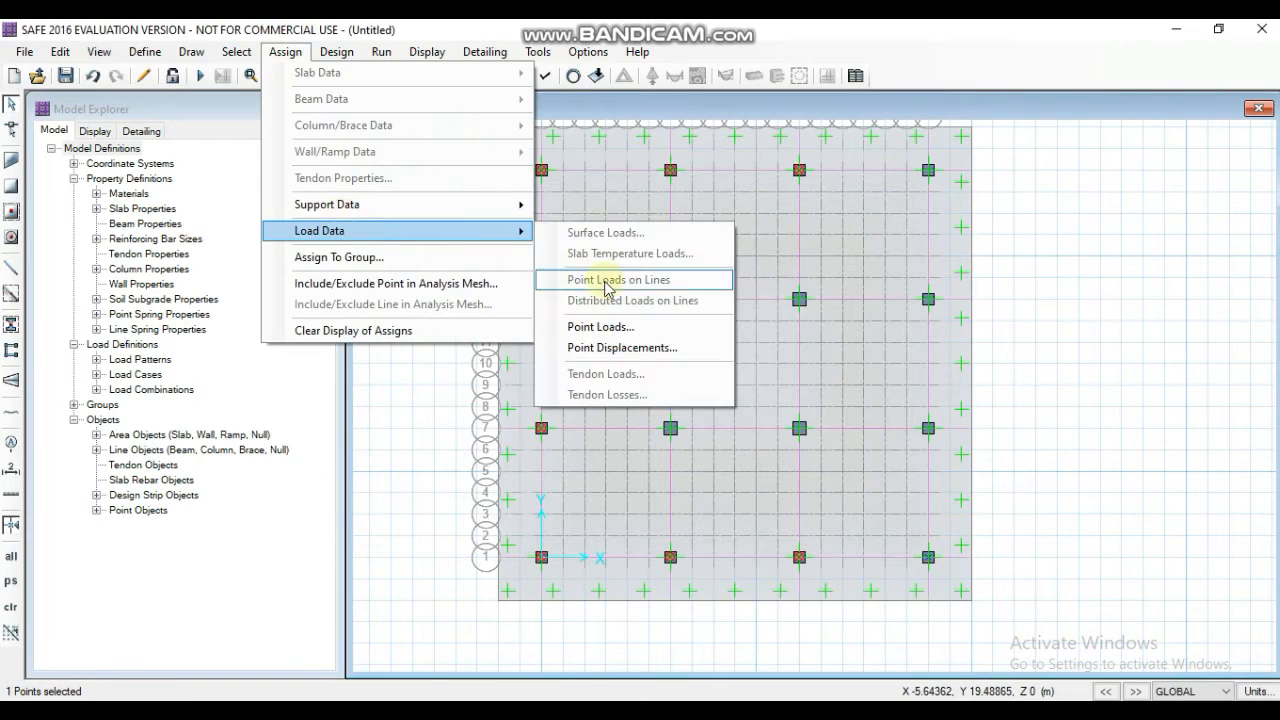
{"action": "left_click", "coordinate": [596, 324]}
{"action": "left_click_drag", "start_coordinate": [610, 352], "coordinate": [486, 355]}
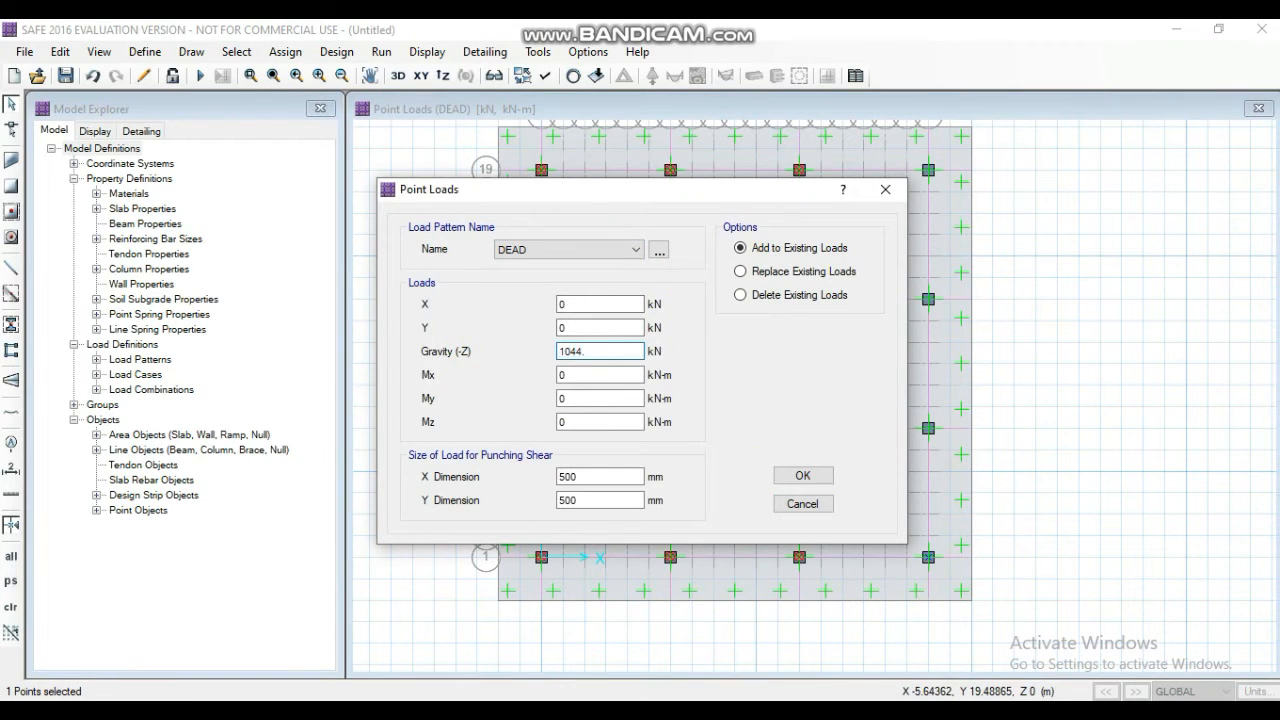
{"action": "type", "text": "8"}
{"action": "left_click", "coordinate": [803, 476]}
{"action": "left_click", "coordinate": [928, 428]}
{"action": "left_click", "coordinate": [286, 52]}
{"action": "mouse_move", "coordinate": [314, 229]}
{"action": "left_click", "coordinate": [594, 323]}
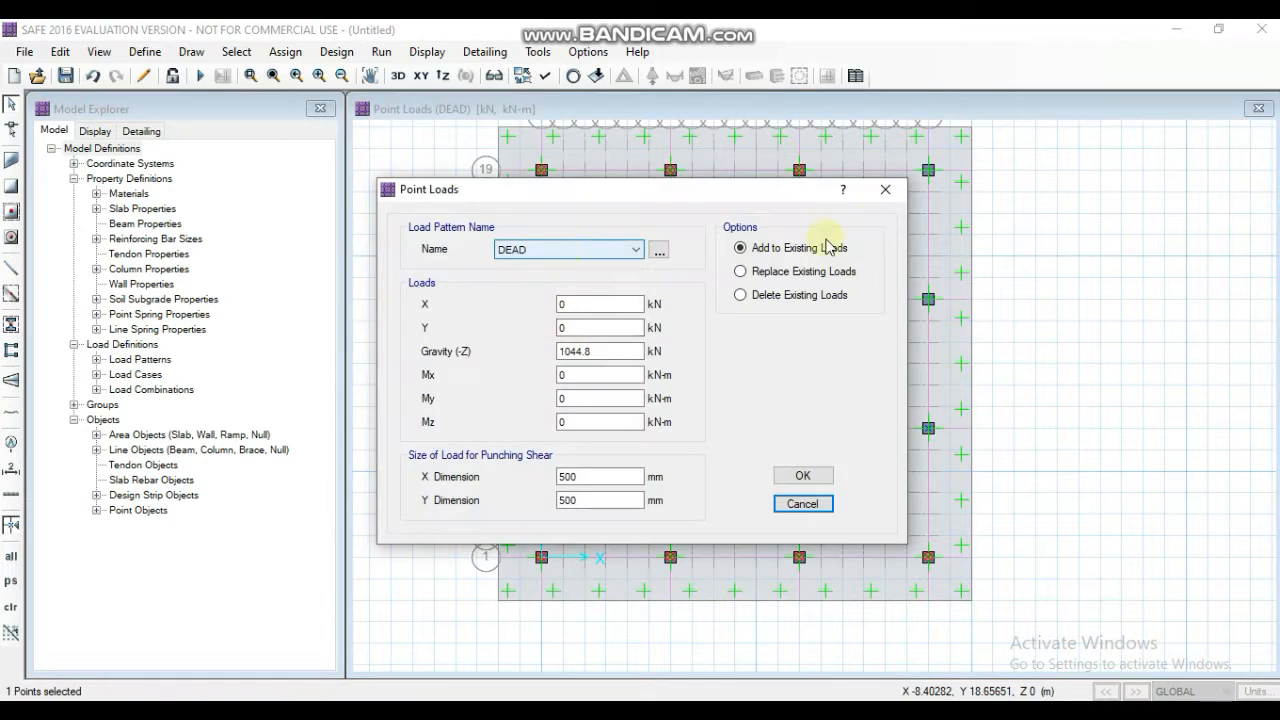
{"action": "left_click", "coordinate": [803, 476]}
- Add a LIVE gravity point load to column S1
{"action": "left_click", "coordinate": [928, 557]}
{"action": "left_click", "coordinate": [286, 52]}
{"action": "mouse_move", "coordinate": [400, 237]}
{"action": "left_click", "coordinate": [596, 327]}
{"action": "left_click_drag", "start_coordinate": [610, 352], "coordinate": [413, 385]}
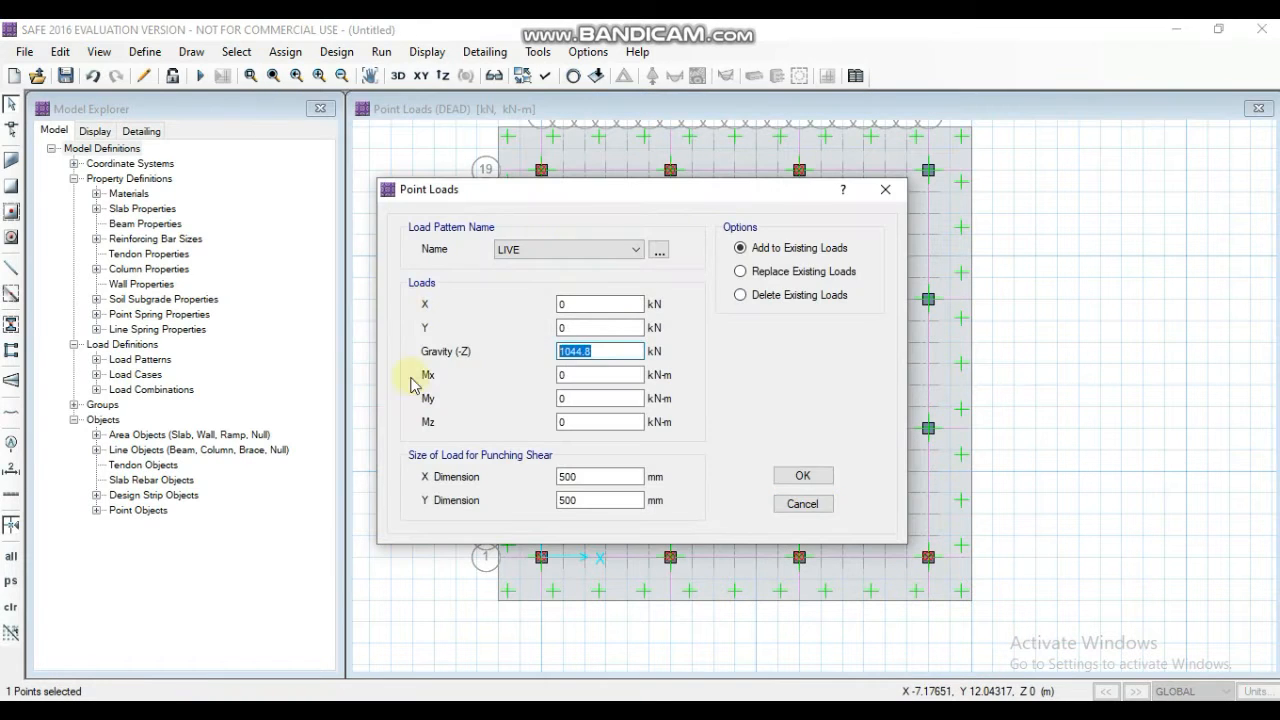
{"action": "left_click", "coordinate": [803, 476]}
- Assign a DEAD gravity point load of 2819.5 kN to column S7
{"action": "left_click", "coordinate": [928, 428]}
{"action": "left_click", "coordinate": [286, 52]}
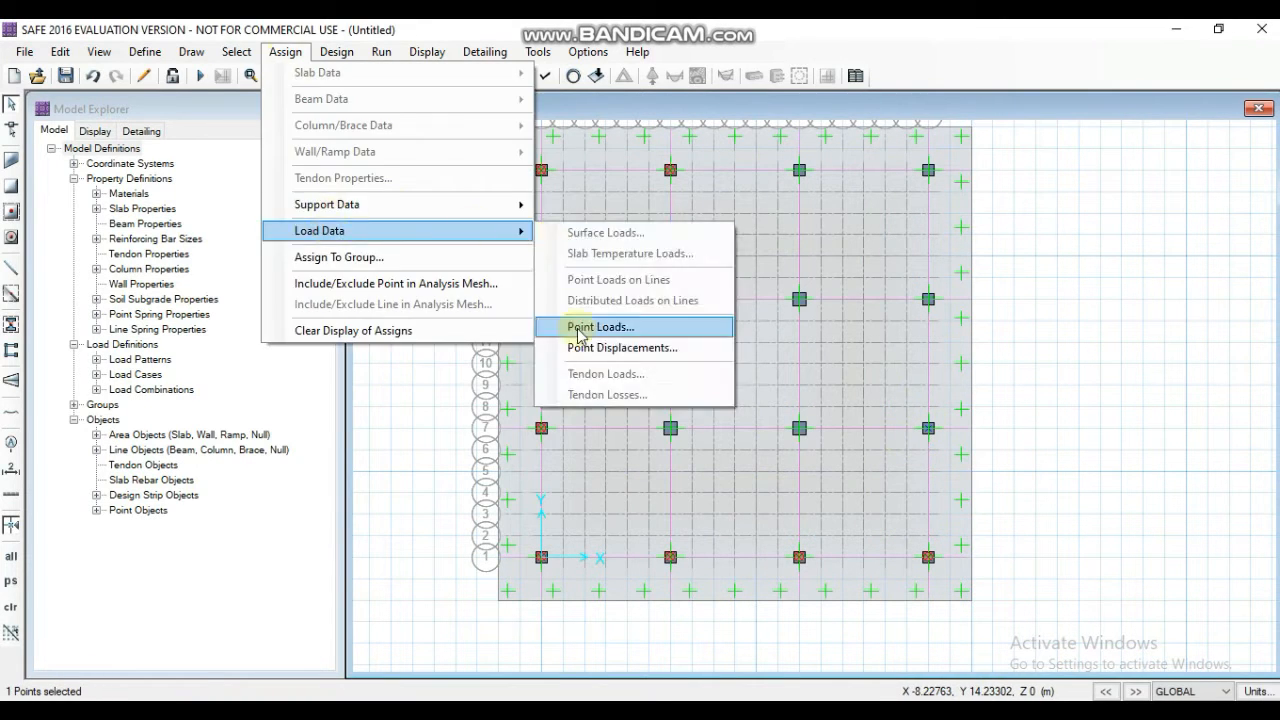
{"action": "left_click", "coordinate": [596, 327]}
{"action": "left_click_drag", "start_coordinate": [610, 352], "coordinate": [400, 362]}
{"action": "left_click", "coordinate": [815, 478]}
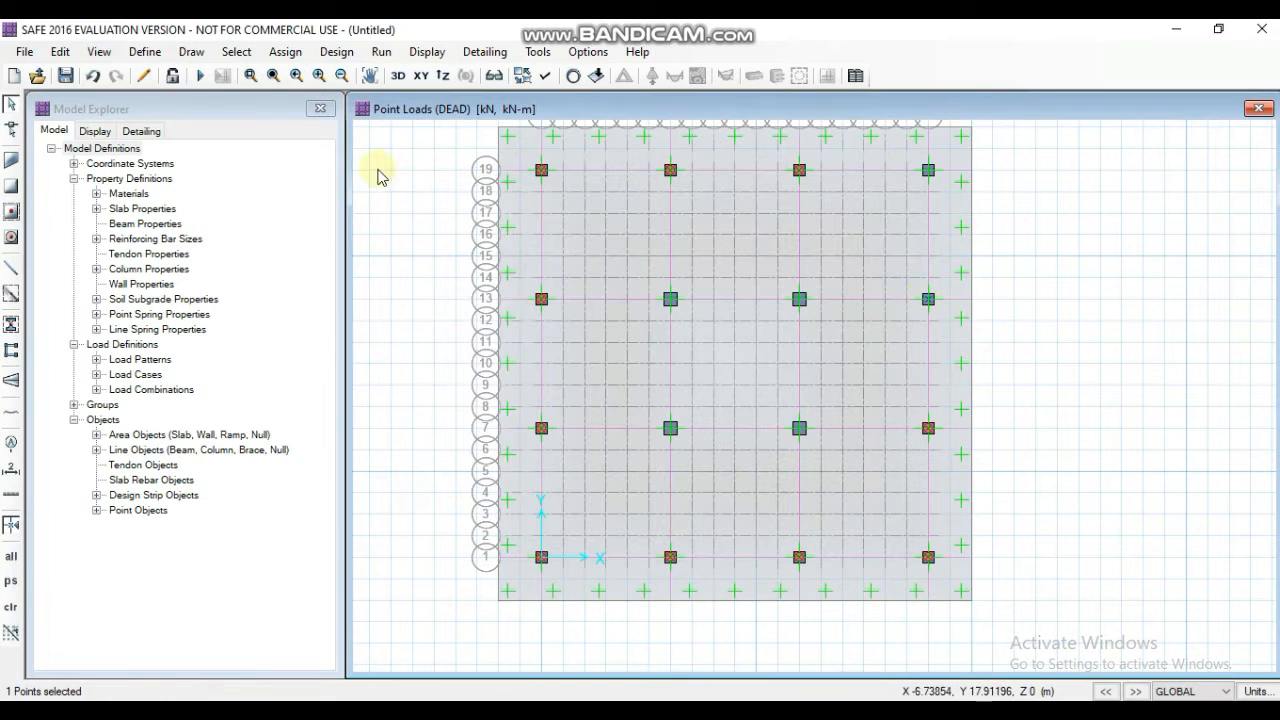
- Add a LIVE gravity point load of 1320.7 kN to column S7
{"action": "left_click", "coordinate": [928, 420]}
{"action": "left_click", "coordinate": [928, 420]}
{"action": "left_click", "coordinate": [928, 428]}
{"action": "left_click", "coordinate": [286, 52]}
{"action": "mouse_move", "coordinate": [400, 237]}
{"action": "left_click", "coordinate": [604, 327]}
{"action": "left_click", "coordinate": [598, 250]}
{"action": "left_click", "coordinate": [598, 275]}
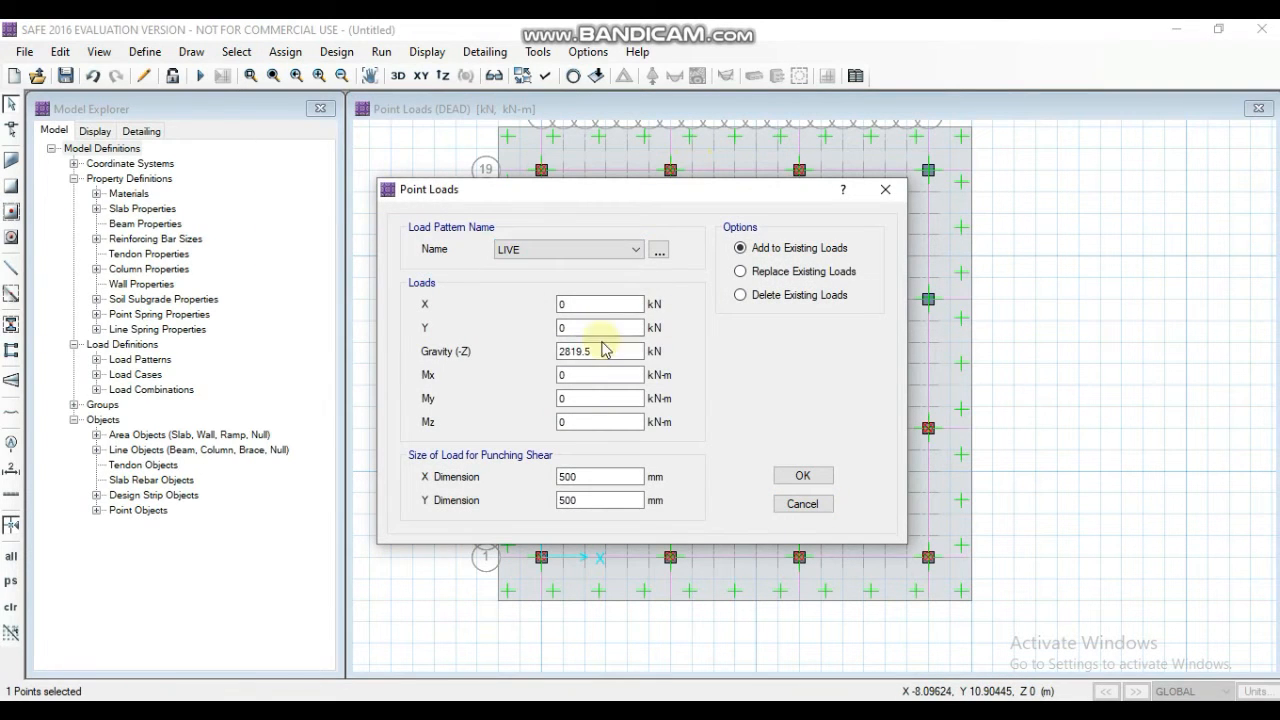
{"action": "type", "text": "1320.7"}
{"action": "left_click", "coordinate": [803, 476]}
- Assign a DEAD gravity point load of 2996.1 kN to column S13
{"action": "left_click", "coordinate": [929, 298]}
{"action": "left_click", "coordinate": [286, 52]}
{"action": "left_click", "coordinate": [598, 327]}
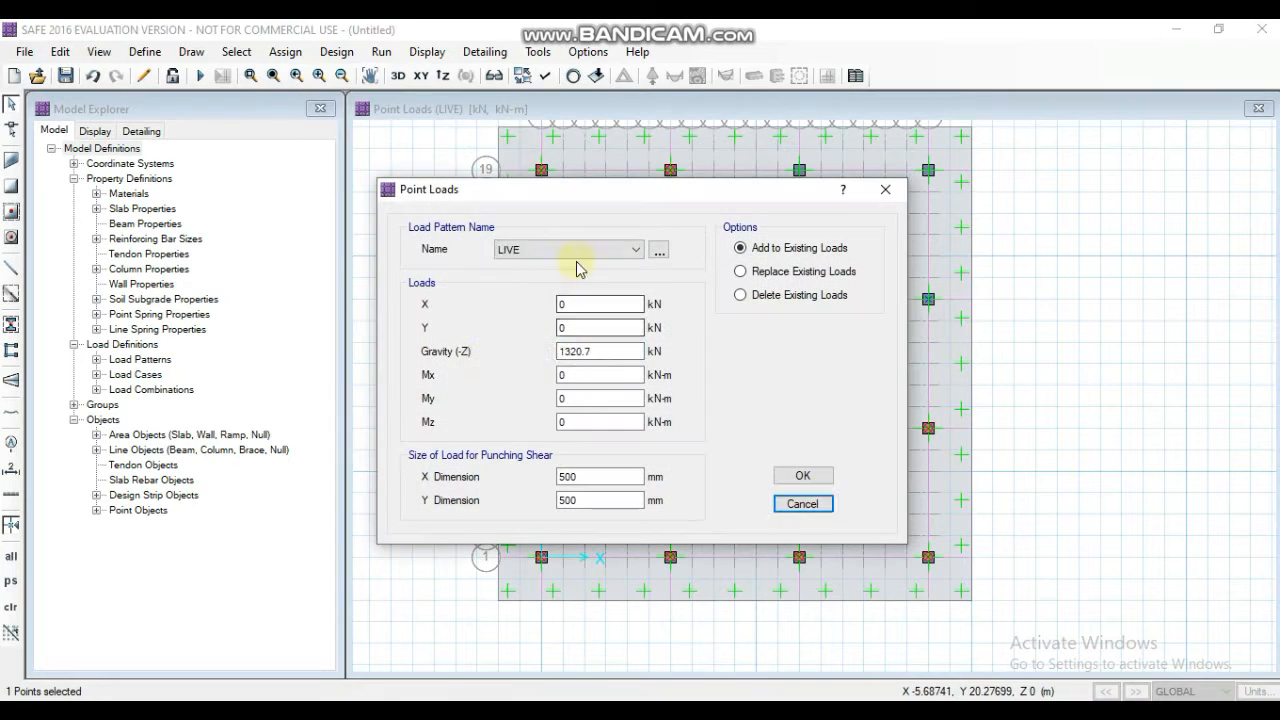
{"action": "left_click", "coordinate": [578, 250]}
{"action": "left_click", "coordinate": [576, 264]}
{"action": "left_click_drag", "start_coordinate": [606, 352], "coordinate": [472, 365]}
{"action": "left_click", "coordinate": [803, 476]}
- Add a LIVE gravity point load of 1433.9 kN to column S13
{"action": "left_click", "coordinate": [928, 299]}
{"action": "left_click", "coordinate": [286, 52]}
{"action": "mouse_move", "coordinate": [400, 237]}
{"action": "left_click", "coordinate": [580, 325]}
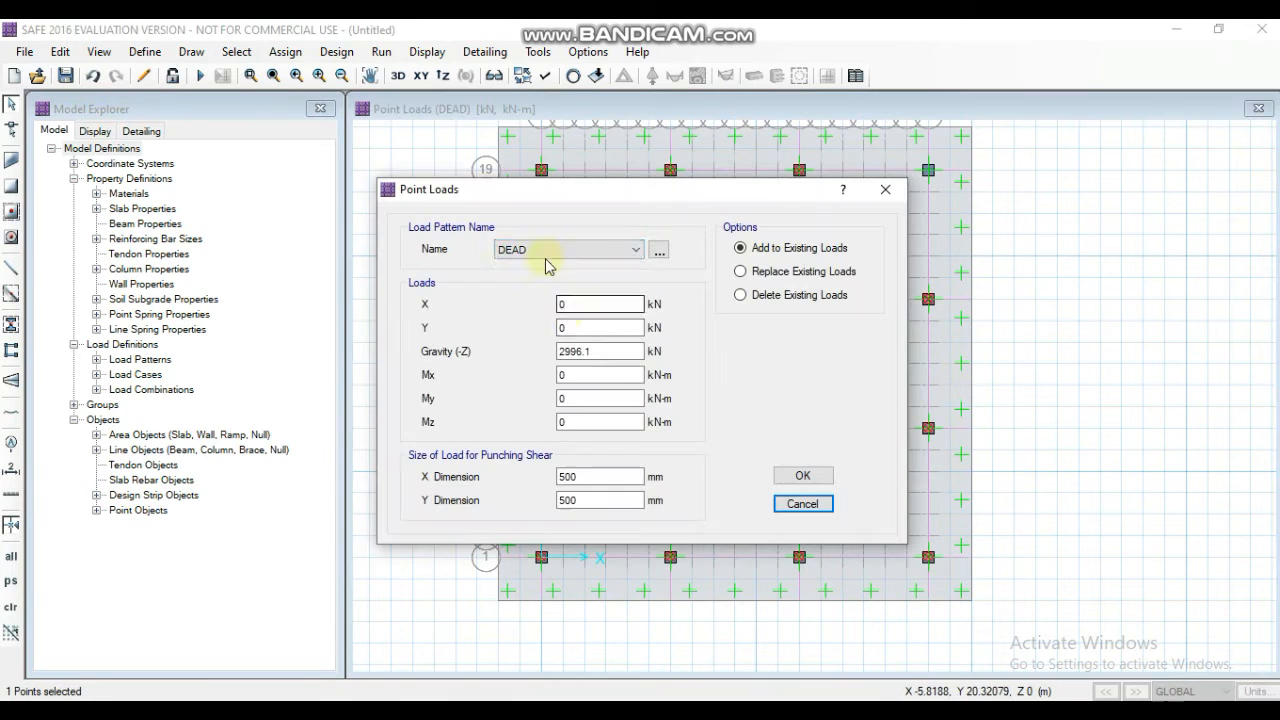
{"action": "type", "text": "1433.9"}
{"action": "left_click", "coordinate": [803, 476]}
- Assign a DEAD gravity point load of 764.1 kN to column S19
{"action": "left_click", "coordinate": [929, 172]}
{"action": "left_click", "coordinate": [286, 52]}
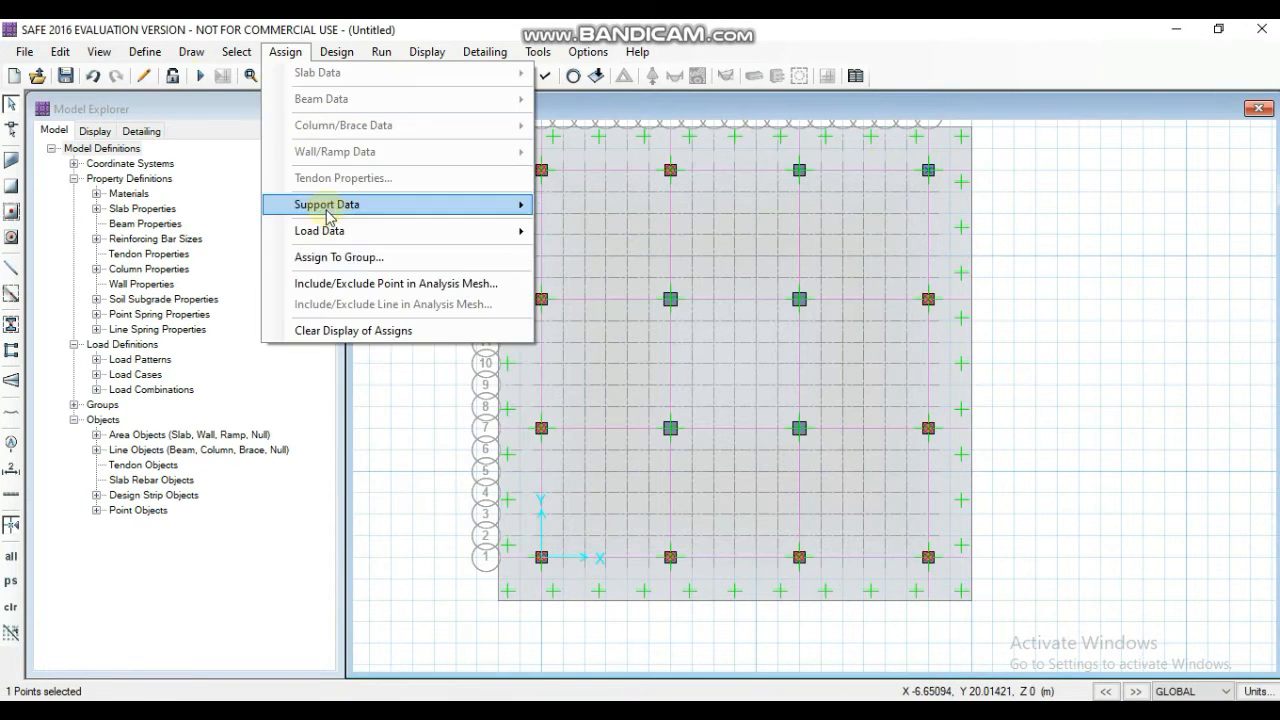
{"action": "mouse_move", "coordinate": [345, 231]}
{"action": "left_click", "coordinate": [638, 325]}
{"action": "left_click", "coordinate": [578, 250]}
{"action": "left_click", "coordinate": [576, 264]}
{"action": "left_click_drag", "start_coordinate": [606, 352], "coordinate": [440, 352]}
{"action": "type", "text": "764.1"}
{"action": "left_click", "coordinate": [803, 476]}
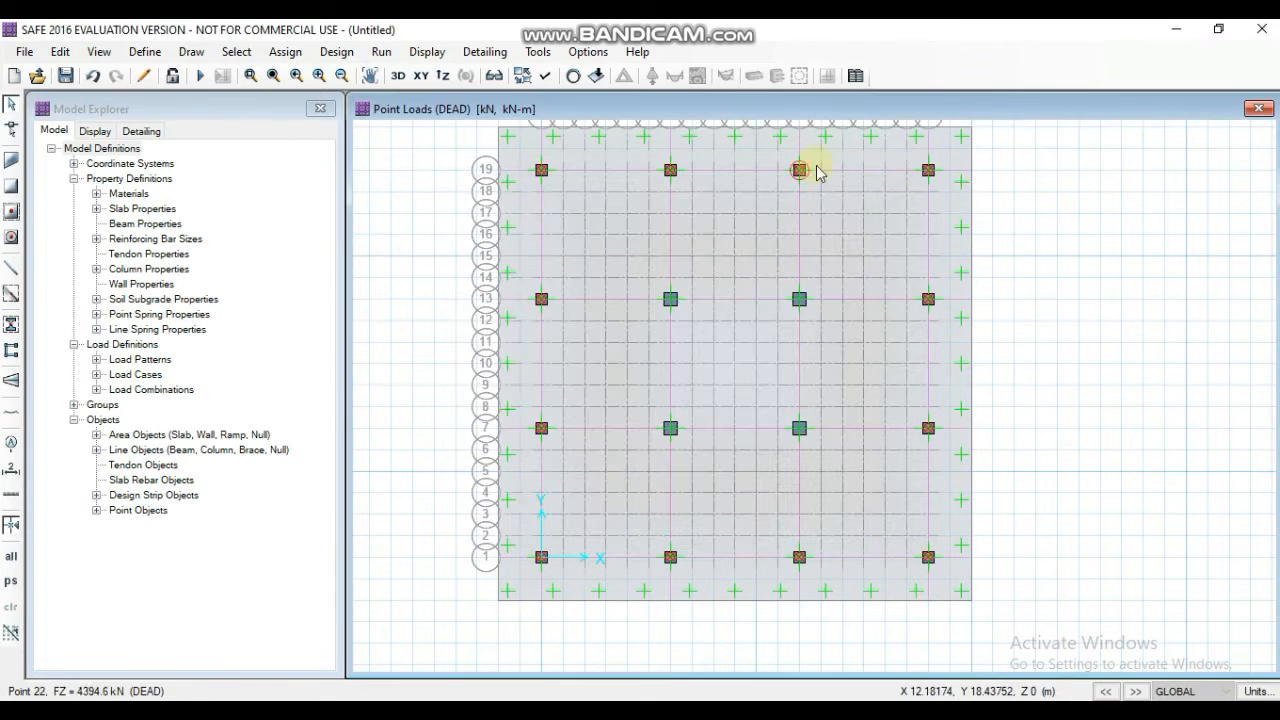
- Add a LIVE gravity point load of 769.8 kN to column S19
{"action": "left_click", "coordinate": [800, 170]}
{"action": "left_click", "coordinate": [286, 52]}
{"action": "left_click", "coordinate": [590, 325]}
{"action": "left_click", "coordinate": [553, 250]}
{"action": "left_click", "coordinate": [553, 276]}
{"action": "left_click_drag", "start_coordinate": [602, 352], "coordinate": [490, 322]}
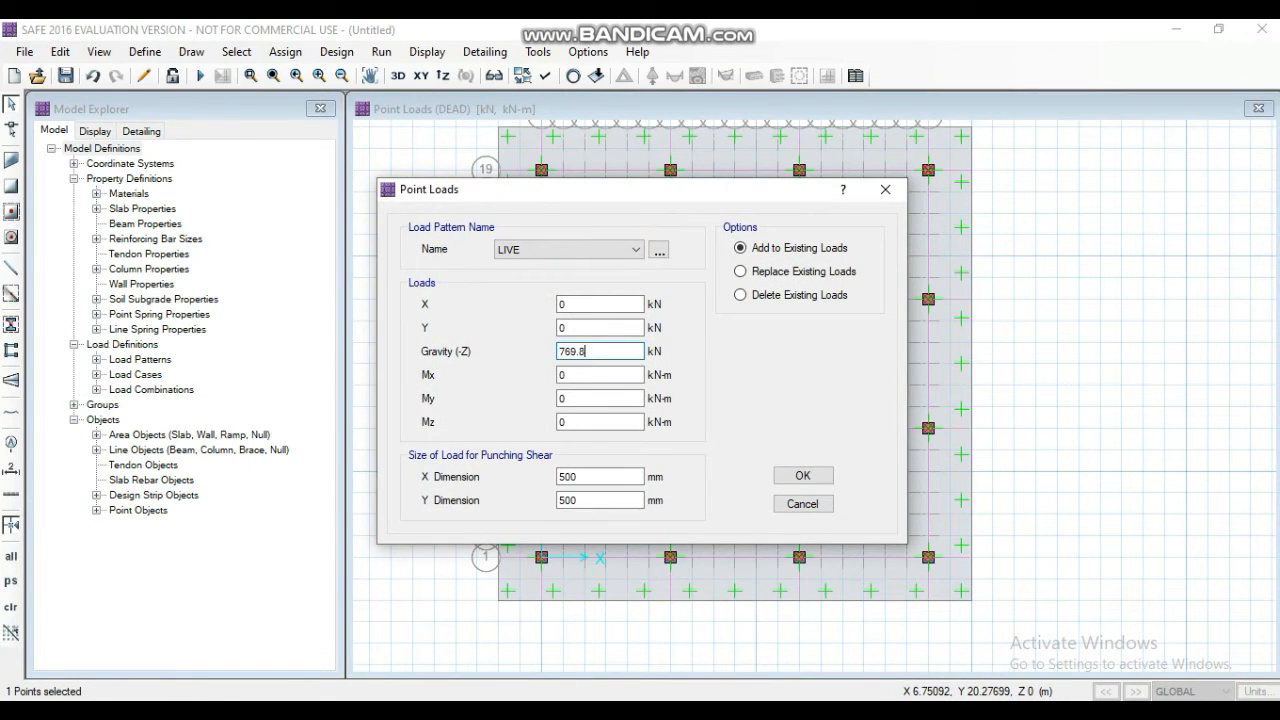
{"action": "left_click", "coordinate": [803, 476]}
- Assign a DEAD gravity point load to column G7, with a punching shear load size of 600 by 600 mm
{"action": "left_click", "coordinate": [666, 428]}
{"action": "left_click", "coordinate": [286, 52]}
{"action": "left_click", "coordinate": [605, 329]}
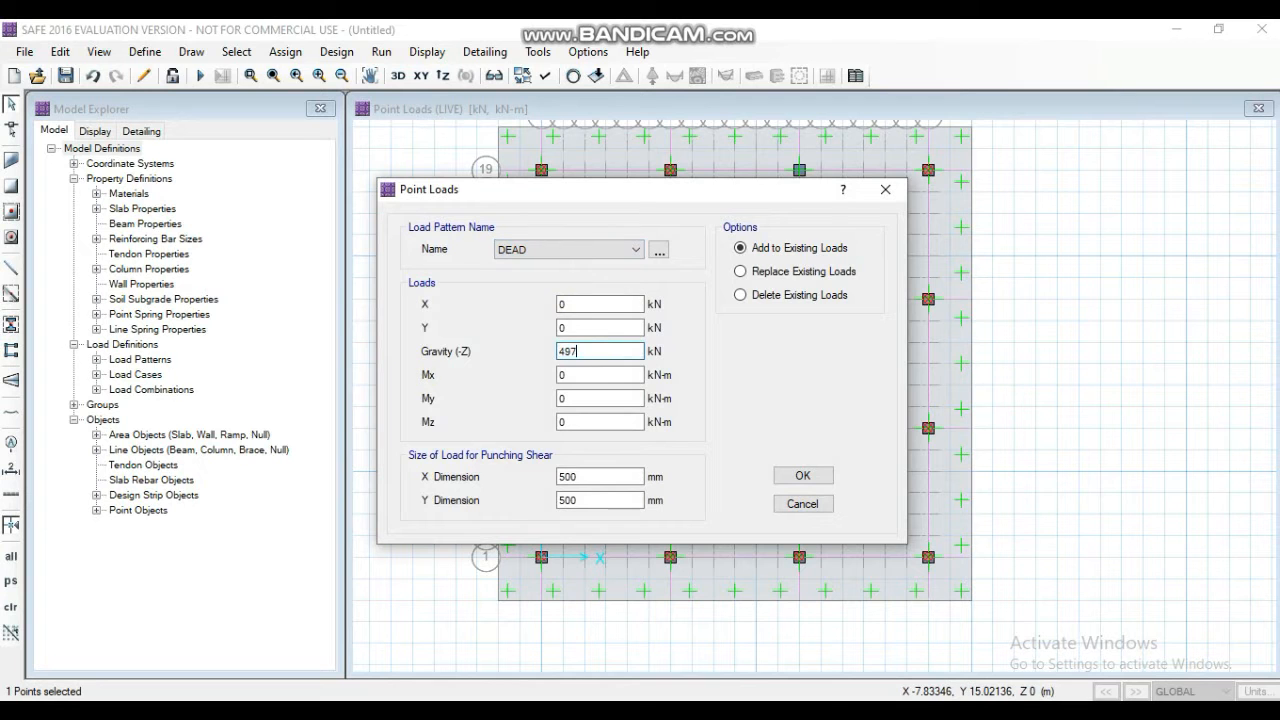
{"action": "type", "text": "600"}
{"action": "key", "text": "Tab"}
{"action": "type", "text": "600"}
{"action": "left_click", "coordinate": [803, 476]}
- Add a LIVE gravity point load of 2579.8 kN to column G7
{"action": "left_click", "coordinate": [666, 428]}
{"action": "left_click", "coordinate": [286, 52]}
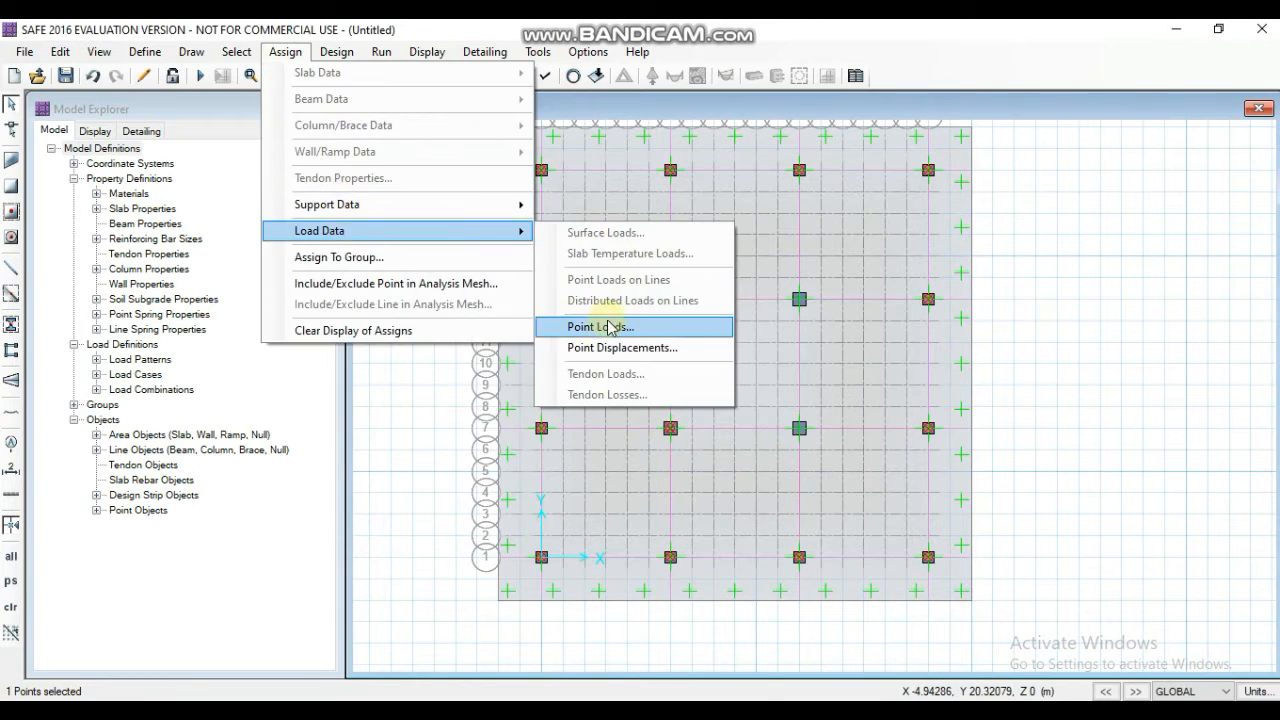
{"action": "left_click", "coordinate": [609, 326]}
{"action": "left_click_drag", "start_coordinate": [598, 352], "coordinate": [443, 202]}
{"action": "type", "text": "2579.8"}
{"action": "left_click", "coordinate": [803, 476]}
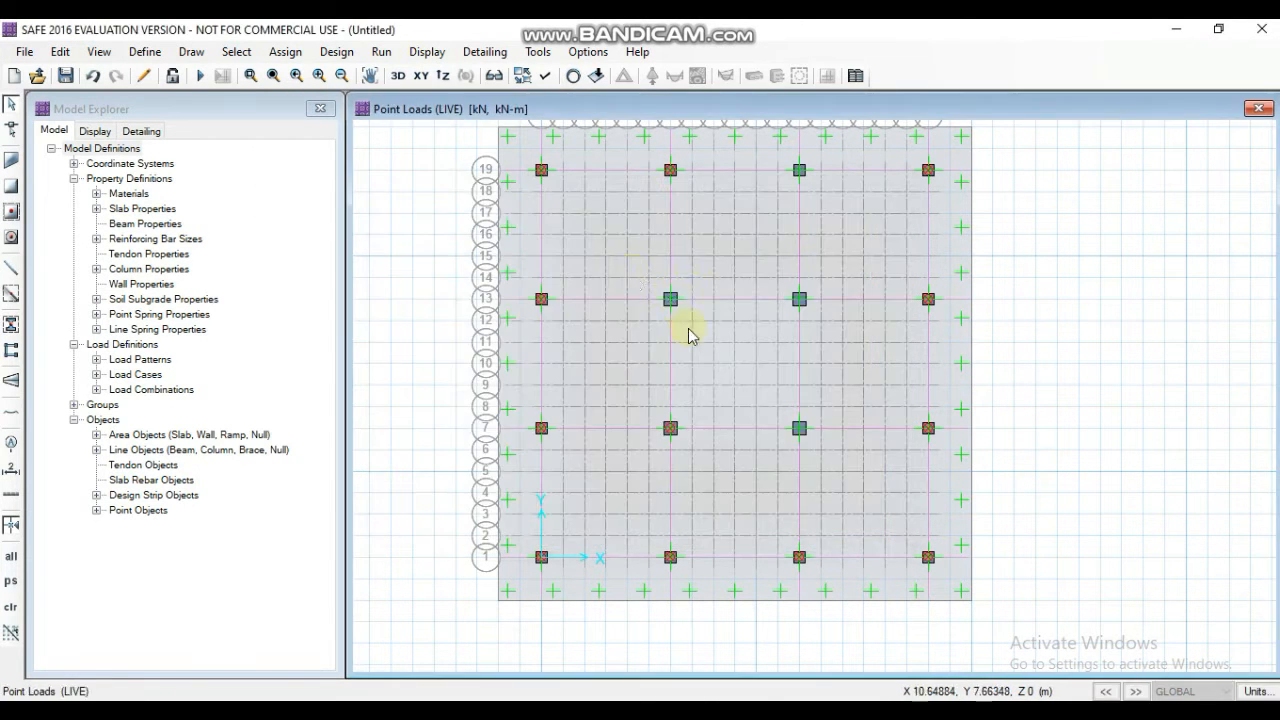
- Assign a DEAD gravity point load of 2752.1 kN to column G13
{"action": "left_click", "coordinate": [799, 170]}
{"action": "left_click", "coordinate": [286, 52]}
{"action": "left_click", "coordinate": [609, 327]}
{"action": "left_click", "coordinate": [610, 251]}
{"action": "left_click", "coordinate": [590, 266]}
{"action": "type", "text": "275"}
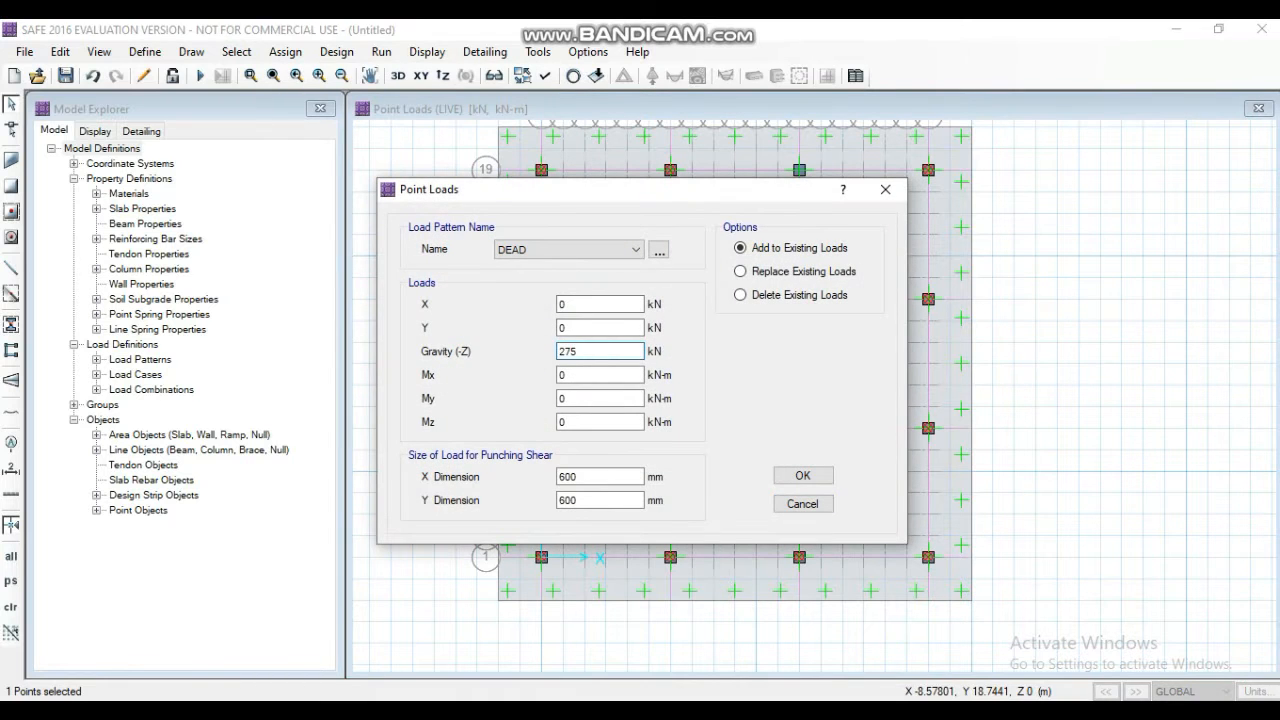
{"action": "type", "text": "2.4"}
{"action": "left_click", "coordinate": [803, 476]}
- Add a LIVE gravity point load of 1300.3 kN to column G13
{"action": "left_click", "coordinate": [799, 170]}
{"action": "left_click", "coordinate": [286, 52]}
{"action": "left_click", "coordinate": [603, 326]}
{"action": "left_click", "coordinate": [605, 250]}
{"action": "left_click", "coordinate": [588, 279]}
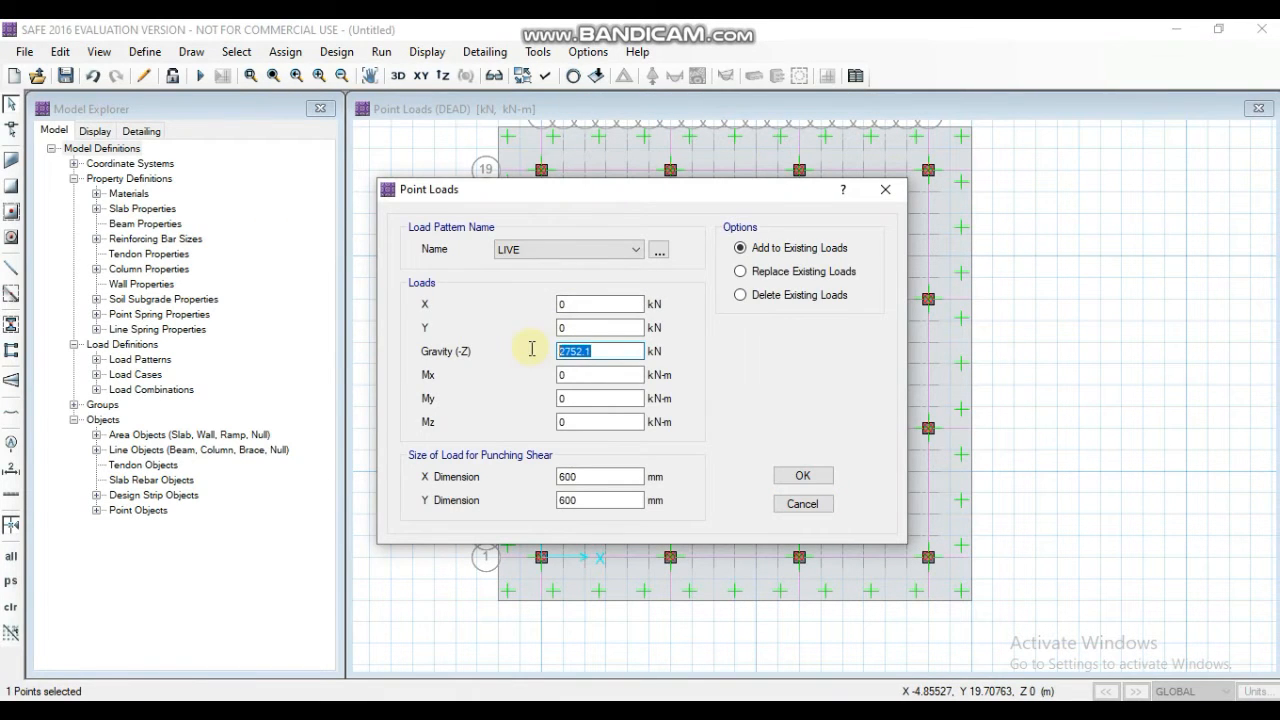
{"action": "left_click", "coordinate": [803, 476]}
- Assign a DEAD gravity point load of 5154.6 kN to the interior column on gridline 13
{"action": "left_click", "coordinate": [669, 300]}
{"action": "left_click", "coordinate": [286, 52]}
{"action": "mouse_move", "coordinate": [429, 236]}
{"action": "left_click", "coordinate": [605, 326]}
{"action": "left_click", "coordinate": [606, 250]}
{"action": "left_click", "coordinate": [590, 266]}
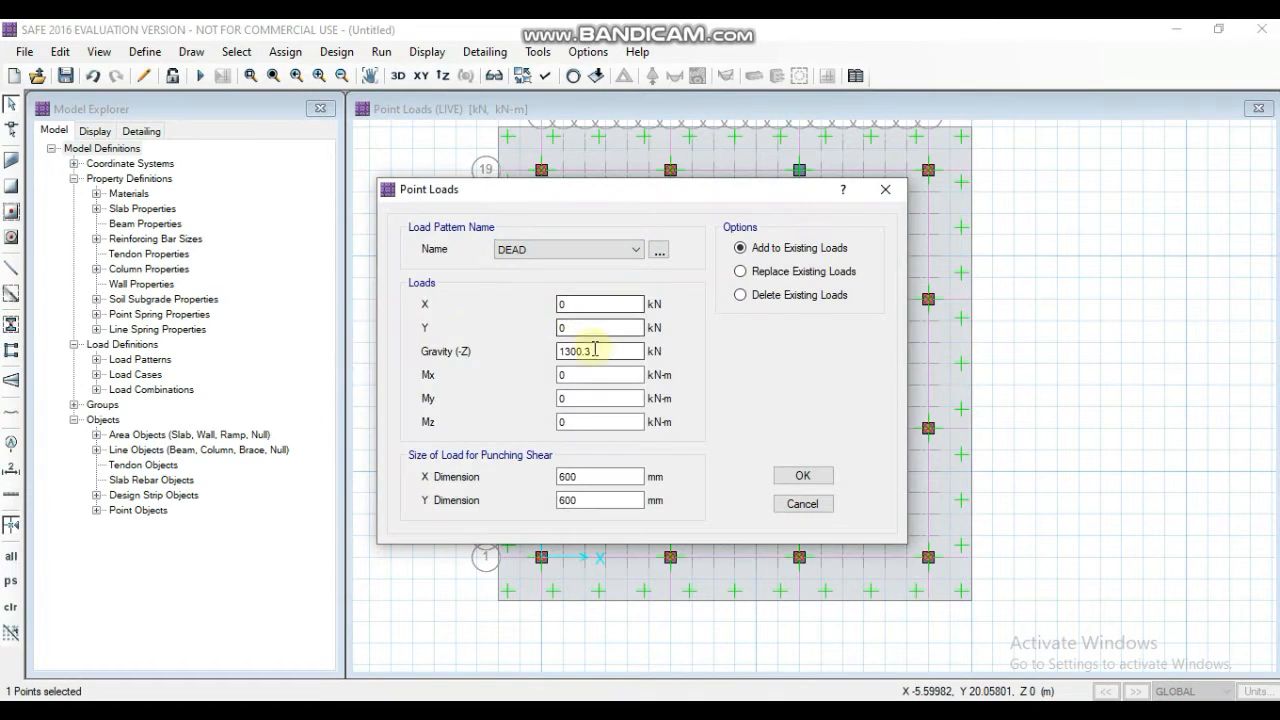
{"action": "left_click", "coordinate": [803, 476]}
- Add a LIVE gravity point load of 2644 kN to column M13
{"action": "left_click", "coordinate": [799, 299]}
{"action": "left_click", "coordinate": [286, 52]}
{"action": "mouse_move", "coordinate": [322, 231]}
{"action": "left_click", "coordinate": [605, 326]}
{"action": "left_click", "coordinate": [606, 250]}
{"action": "left_click", "coordinate": [588, 279]}
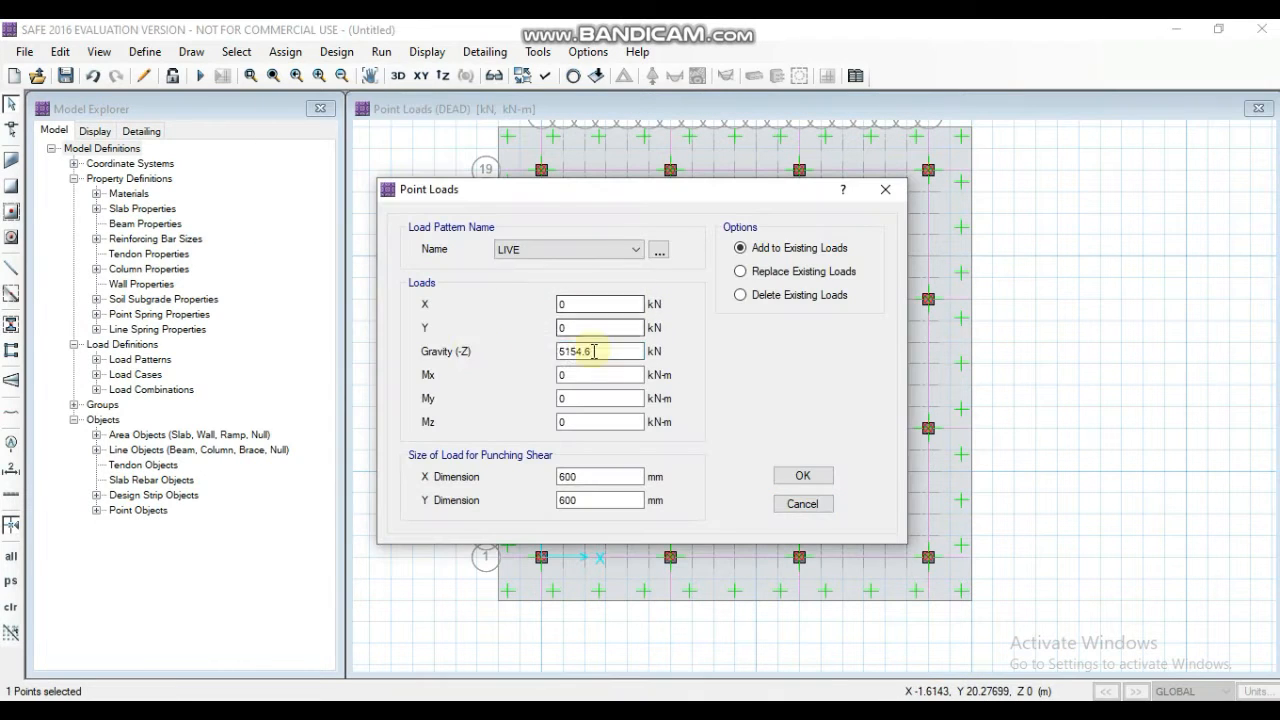
{"action": "type", "text": "644"}
{"action": "left_click", "coordinate": [803, 476]}
- Assign a DEAD gravity point load to column M19, replacing the carried-over load value
{"action": "left_click", "coordinate": [799, 300]}
{"action": "left_click", "coordinate": [286, 52]}
{"action": "left_click", "coordinate": [597, 327]}
{"action": "left_click", "coordinate": [605, 250]}
{"action": "left_click", "coordinate": [589, 266]}
{"action": "left_click_drag", "start_coordinate": [598, 352], "coordinate": [506, 354]}
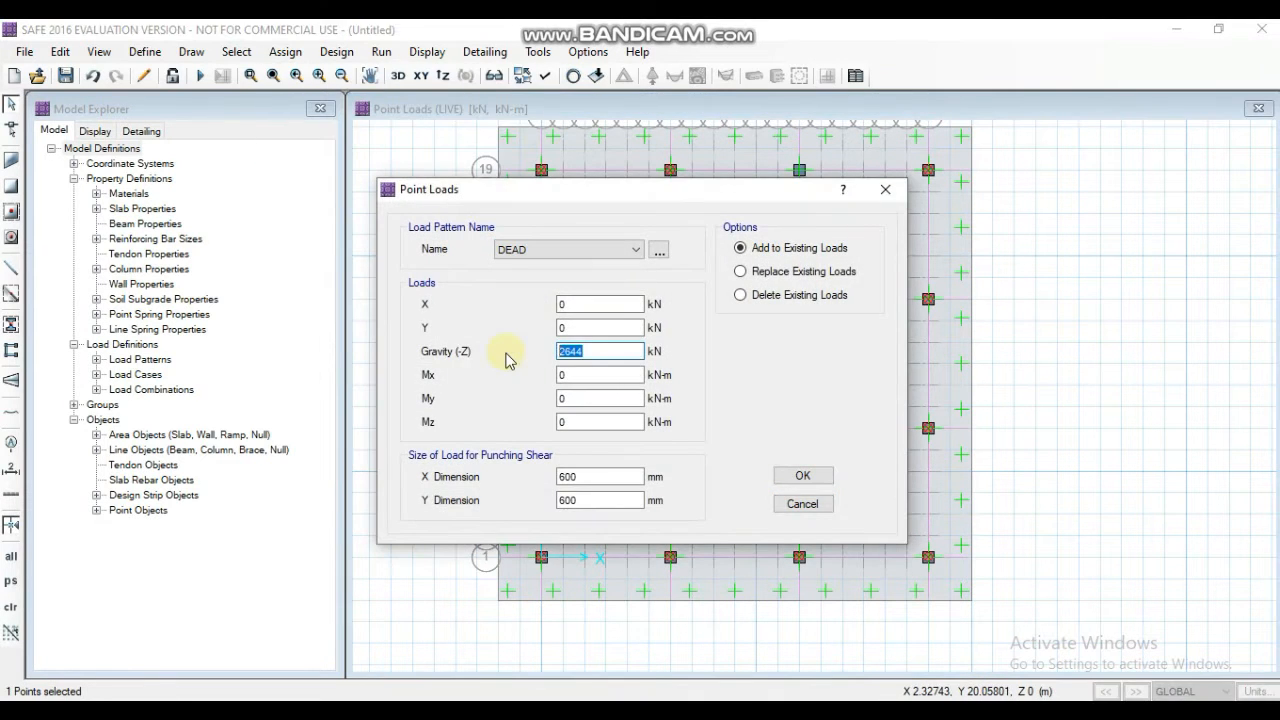
{"action": "left_click", "coordinate": [803, 474]}
- Add the LIVE gravity point loads to column M19 and confirm the assignment
{"action": "left_click", "coordinate": [799, 170]}
{"action": "left_click", "coordinate": [286, 52]}
{"action": "mouse_move", "coordinate": [322, 231]}
{"action": "left_click", "coordinate": [600, 327]}
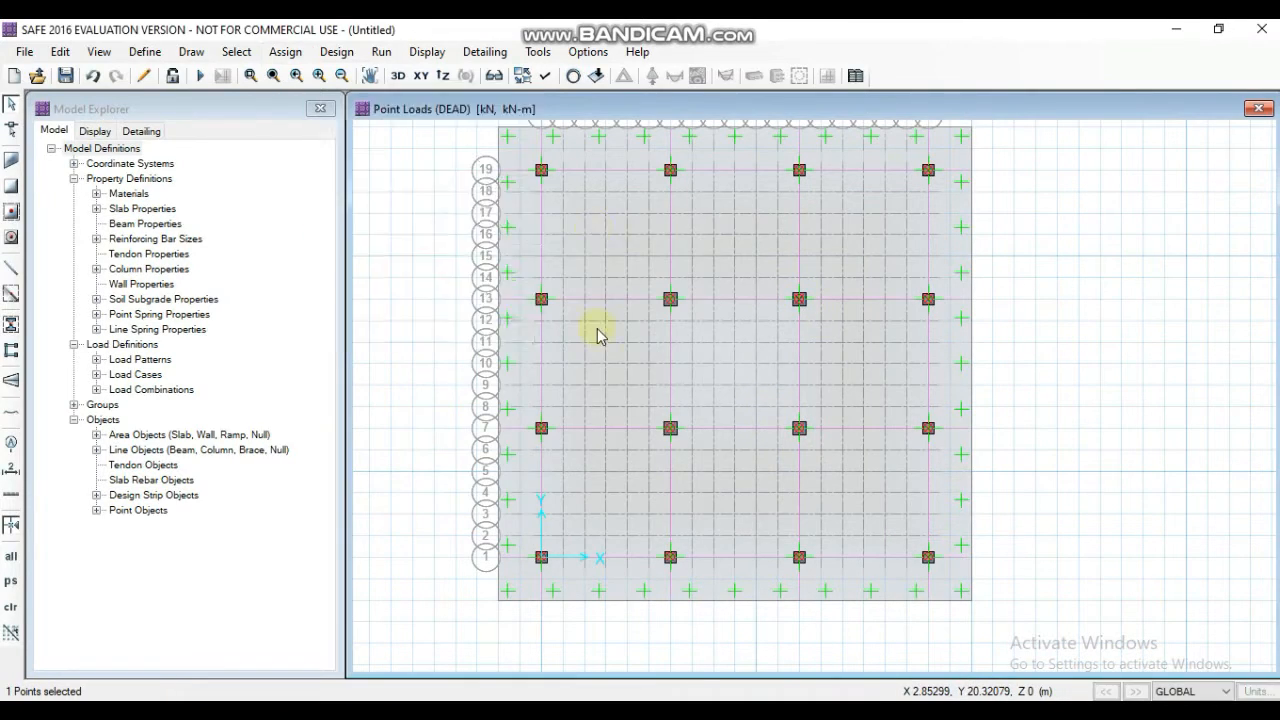
{"action": "left_click", "coordinate": [606, 250]}
{"action": "left_click", "coordinate": [588, 279]}
{"action": "left_click_drag", "start_coordinate": [598, 352], "coordinate": [472, 382]}
{"action": "left_click", "coordinate": [803, 476]}
{"action": "left_click", "coordinate": [799, 171]}
{"action": "left_click", "coordinate": [286, 52]}
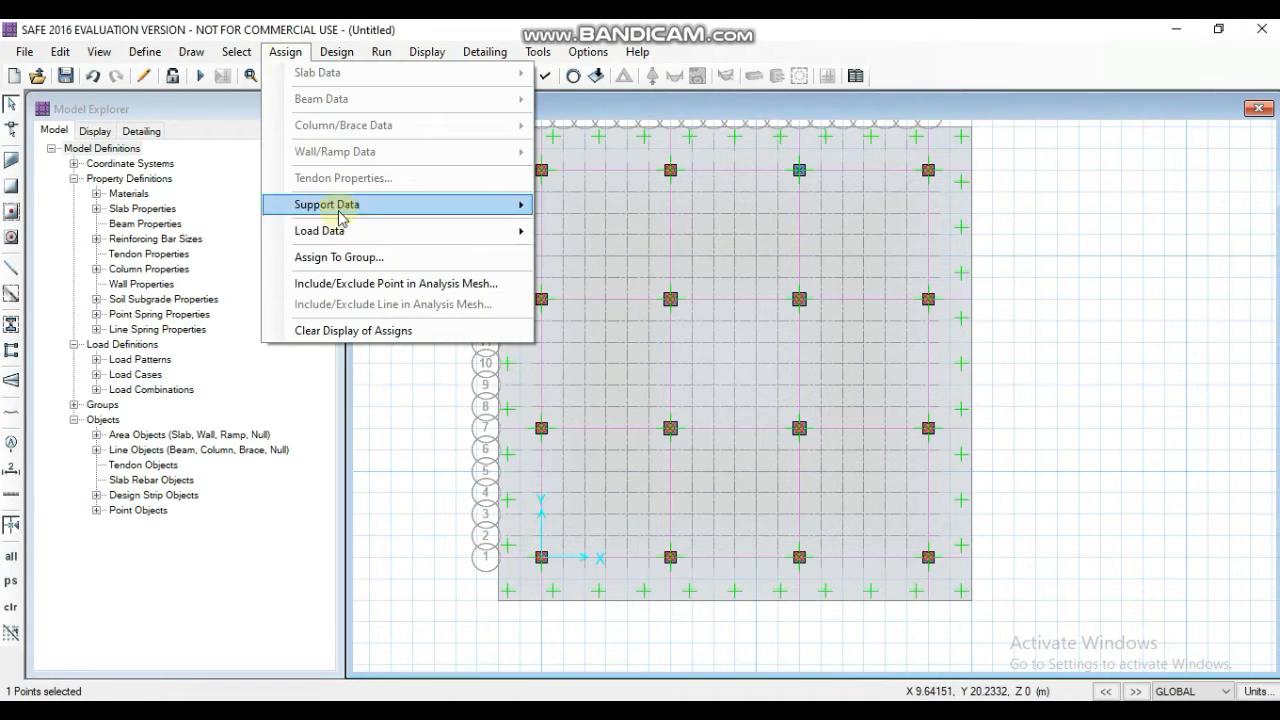
{"action": "left_click", "coordinate": [600, 328]}
{"action": "left_click", "coordinate": [803, 476]}
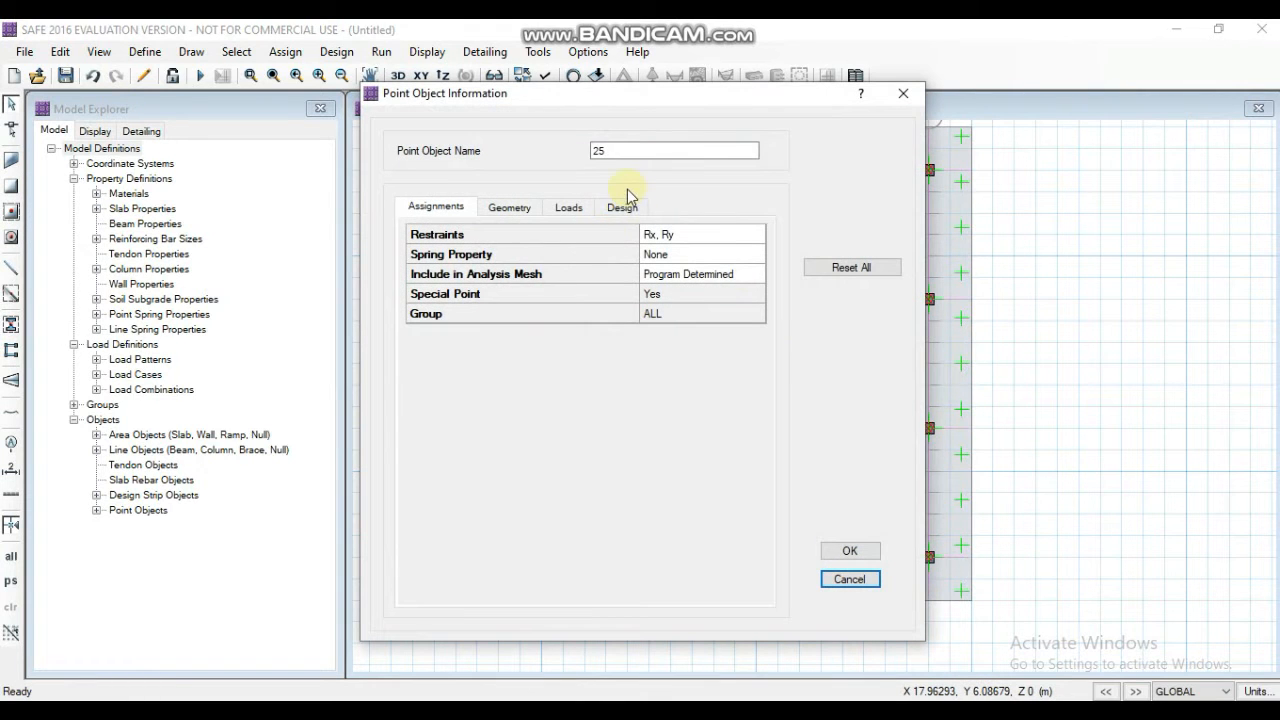
- Check the punching shear design overwrites of the point object at column S7 and close its information
{"action": "left_click", "coordinate": [627, 200]}
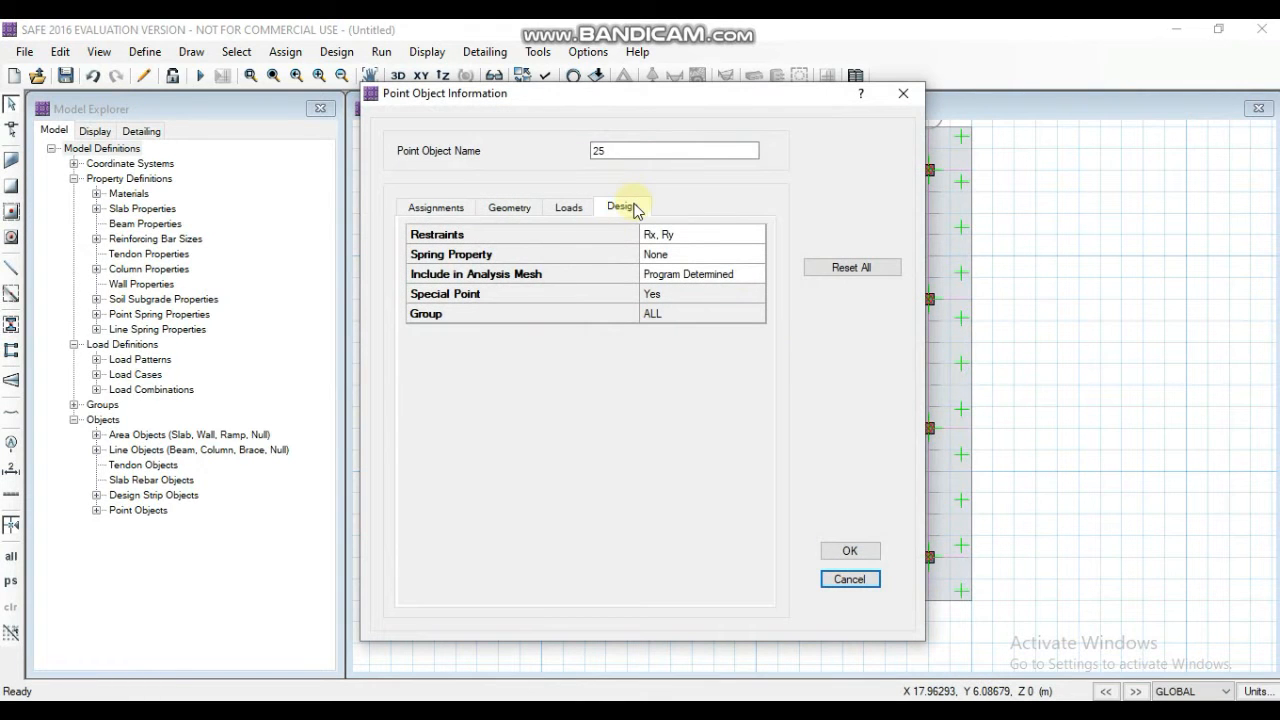
{"action": "left_click", "coordinate": [850, 551]}
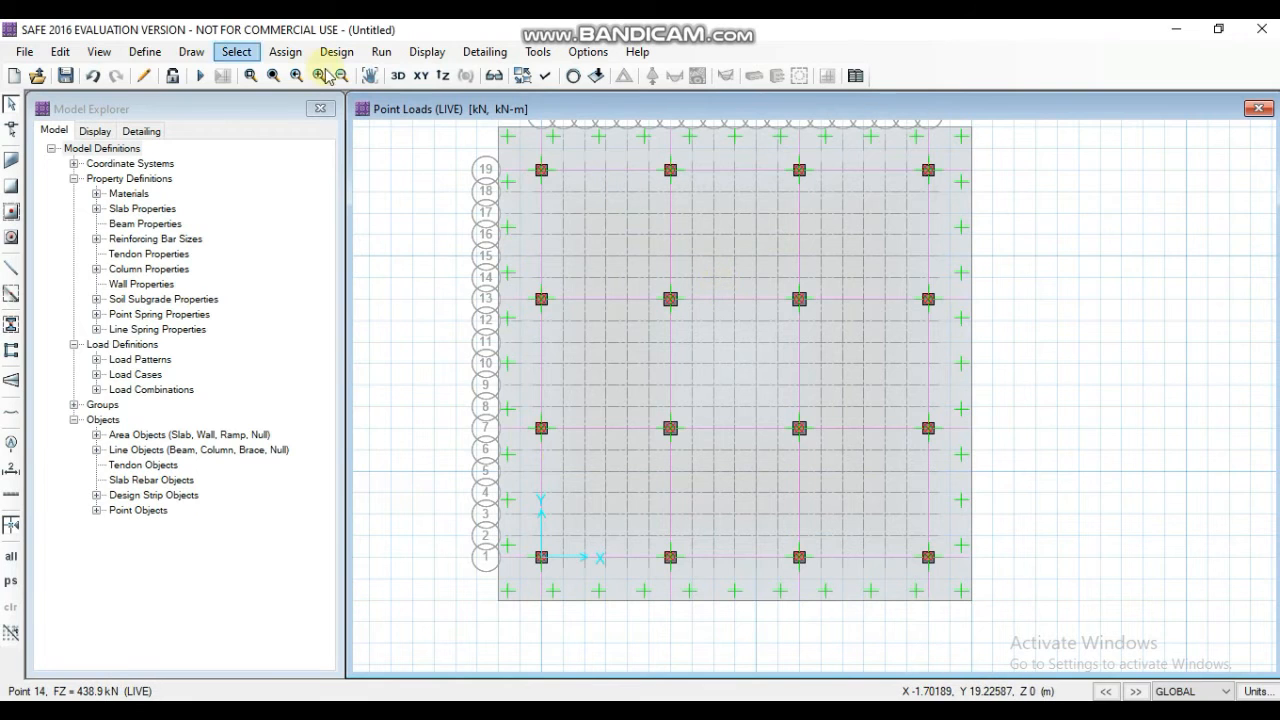
- Run the analysis and save the model file as "final project" in the safe files folder
{"action": "left_click", "coordinate": [382, 52]}
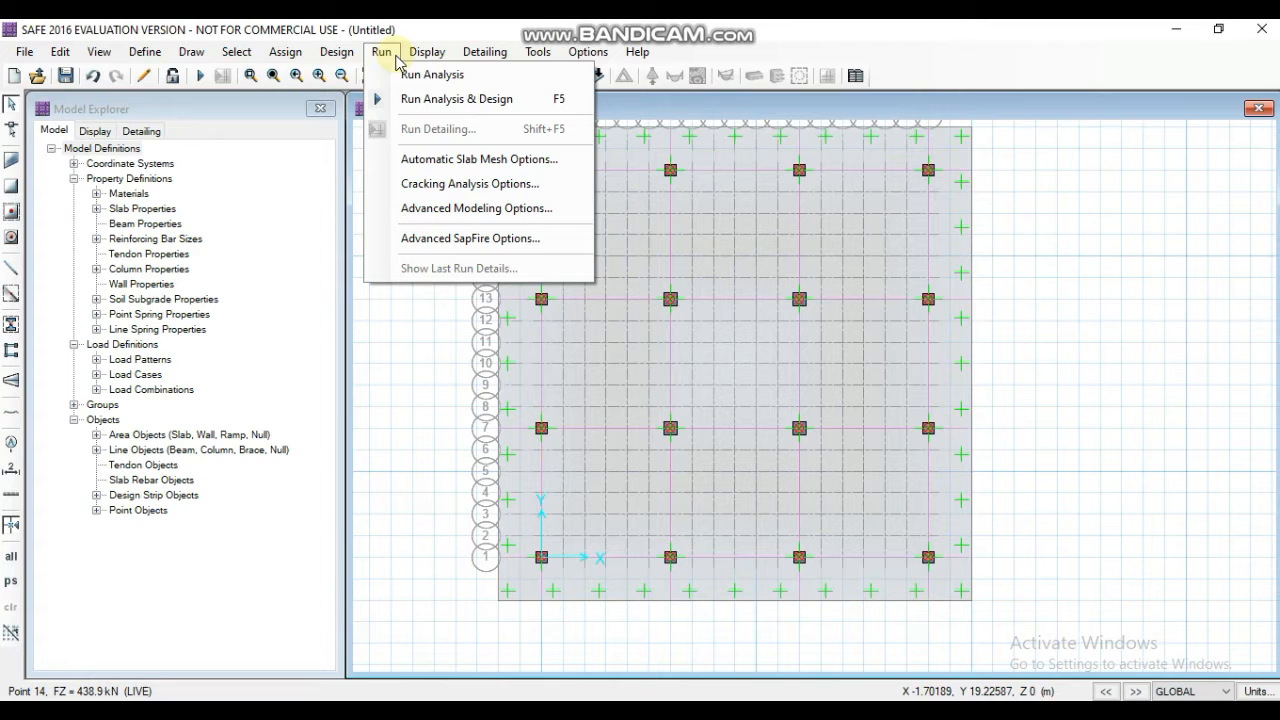
{"action": "left_click", "coordinate": [445, 77]}
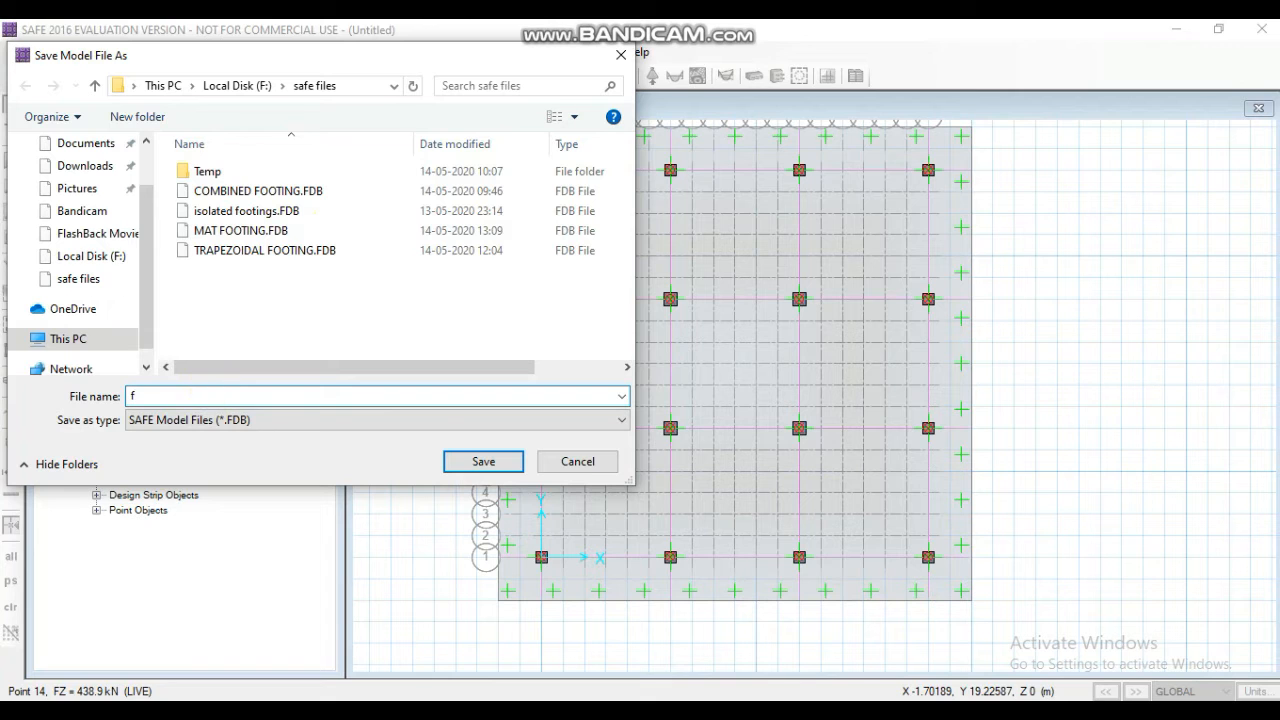
{"action": "type", "text": "l"}
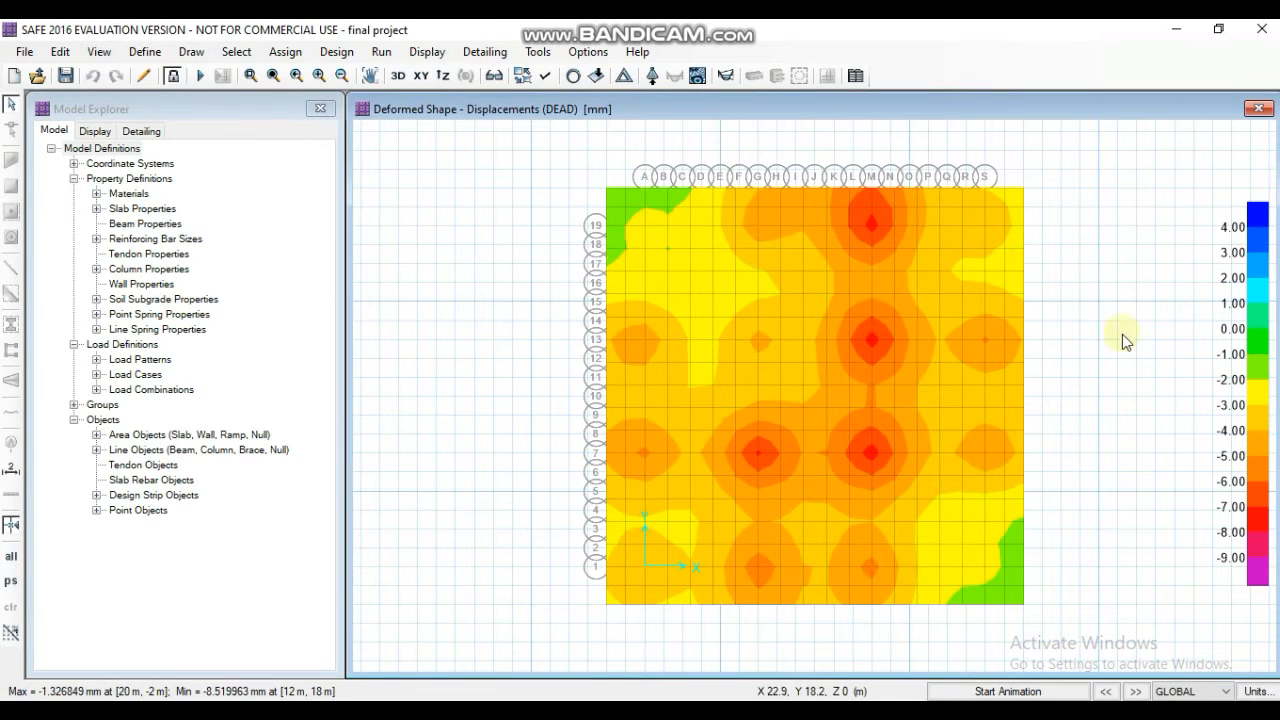
- Run the analysis and design, and display the punching shear design of the mat
{"action": "mouse_move", "coordinate": [850, 398]}
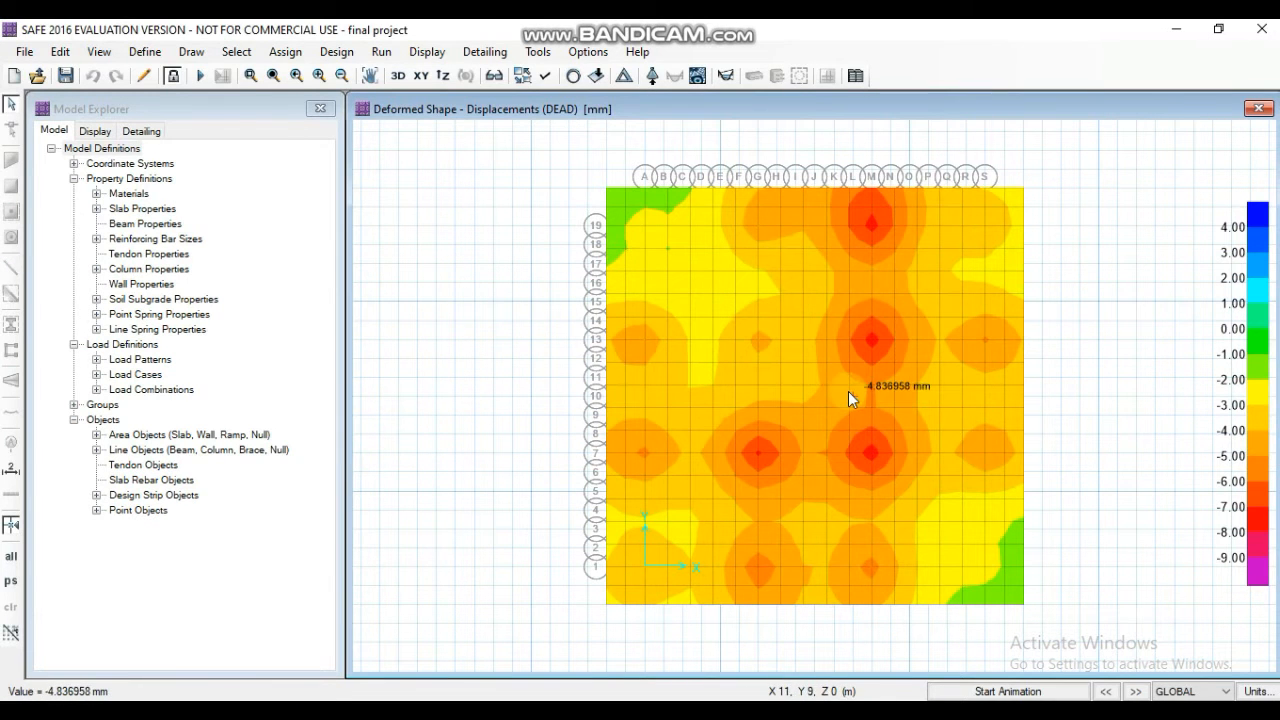
{"action": "left_click", "coordinate": [381, 51]}
{"action": "left_click", "coordinate": [404, 99]}
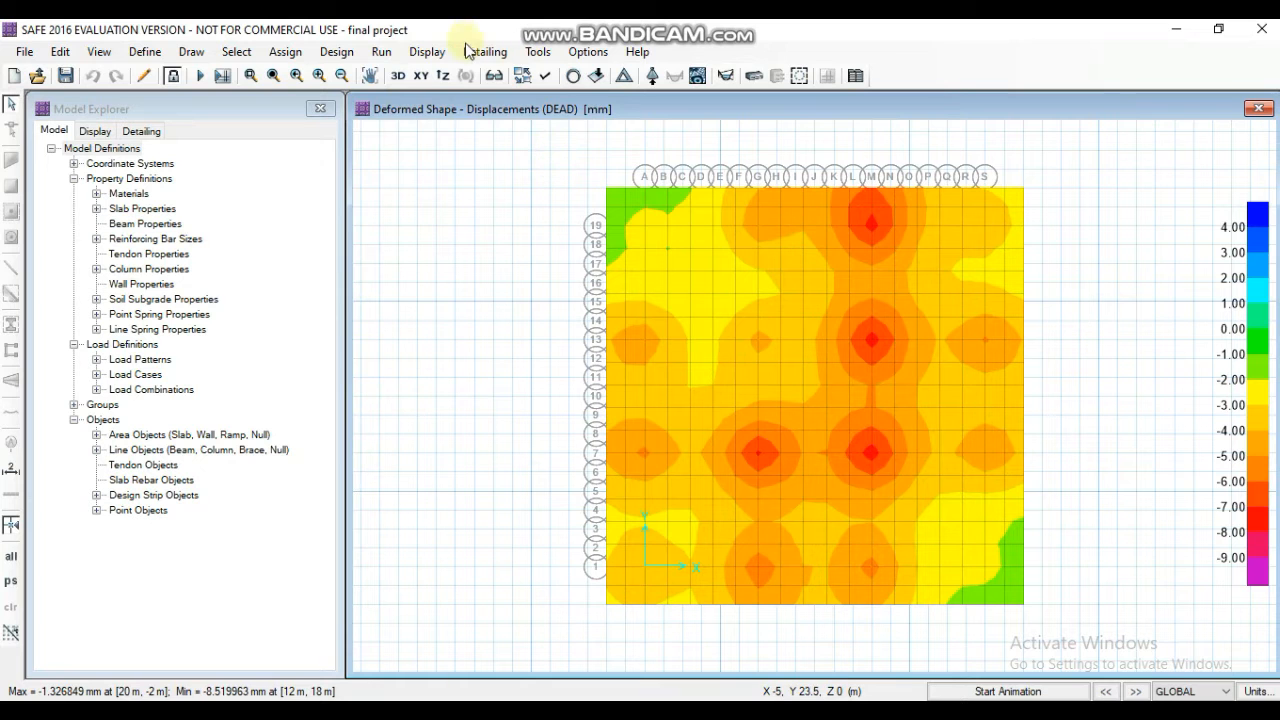
{"action": "left_click", "coordinate": [427, 51]}
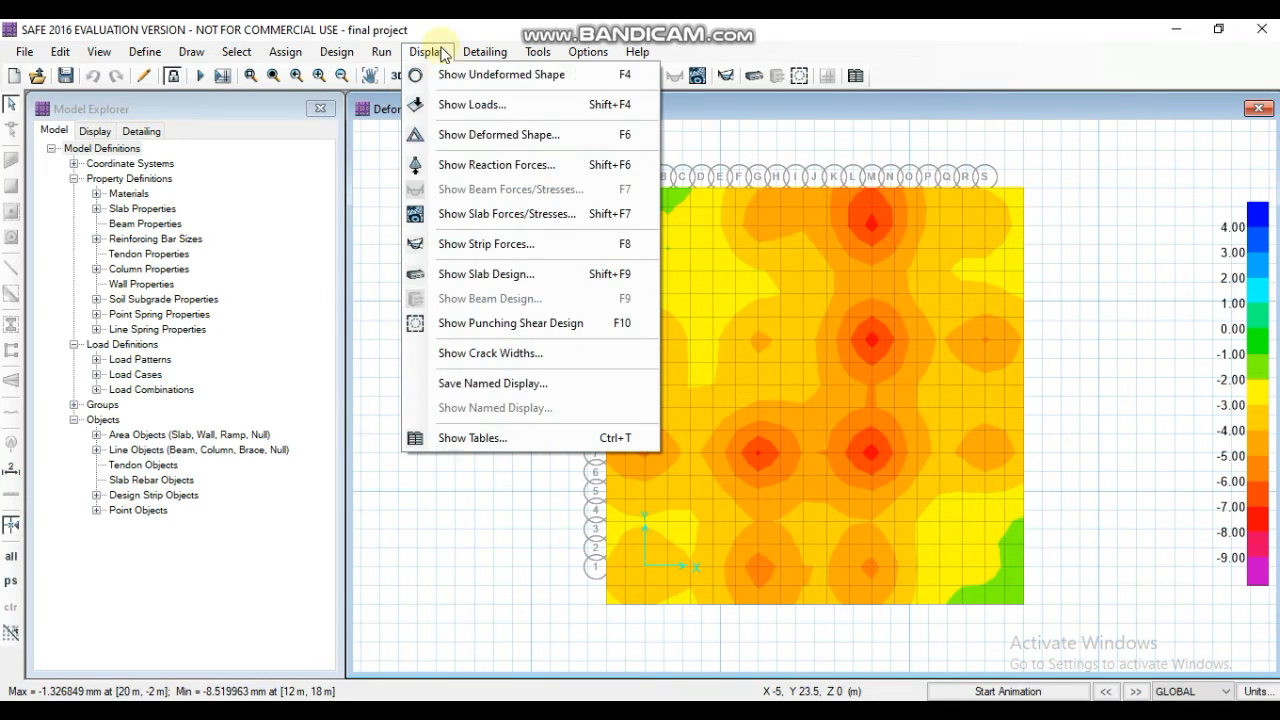
{"action": "left_click", "coordinate": [487, 326]}
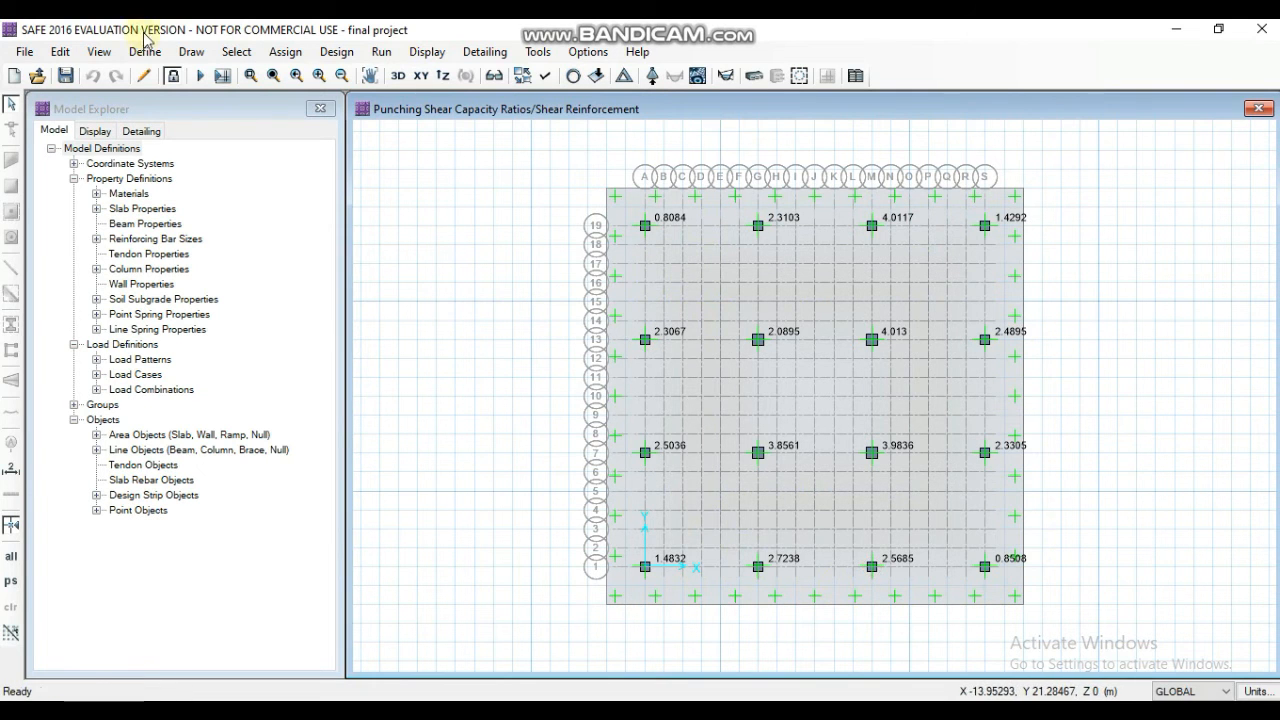
- Unlock the model, discarding its results, and set the MATFOOTING slab property's thickness to 900 mm
{"action": "left_click", "coordinate": [173, 79]}
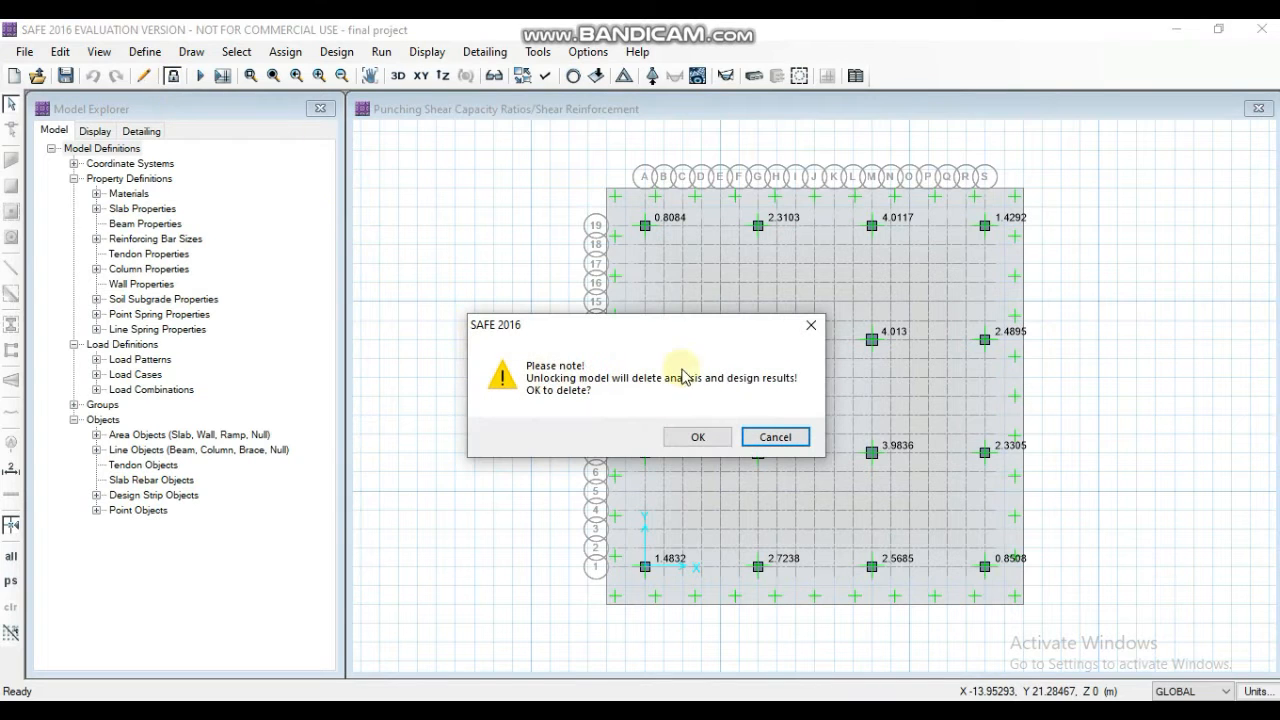
{"action": "left_click", "coordinate": [698, 437]}
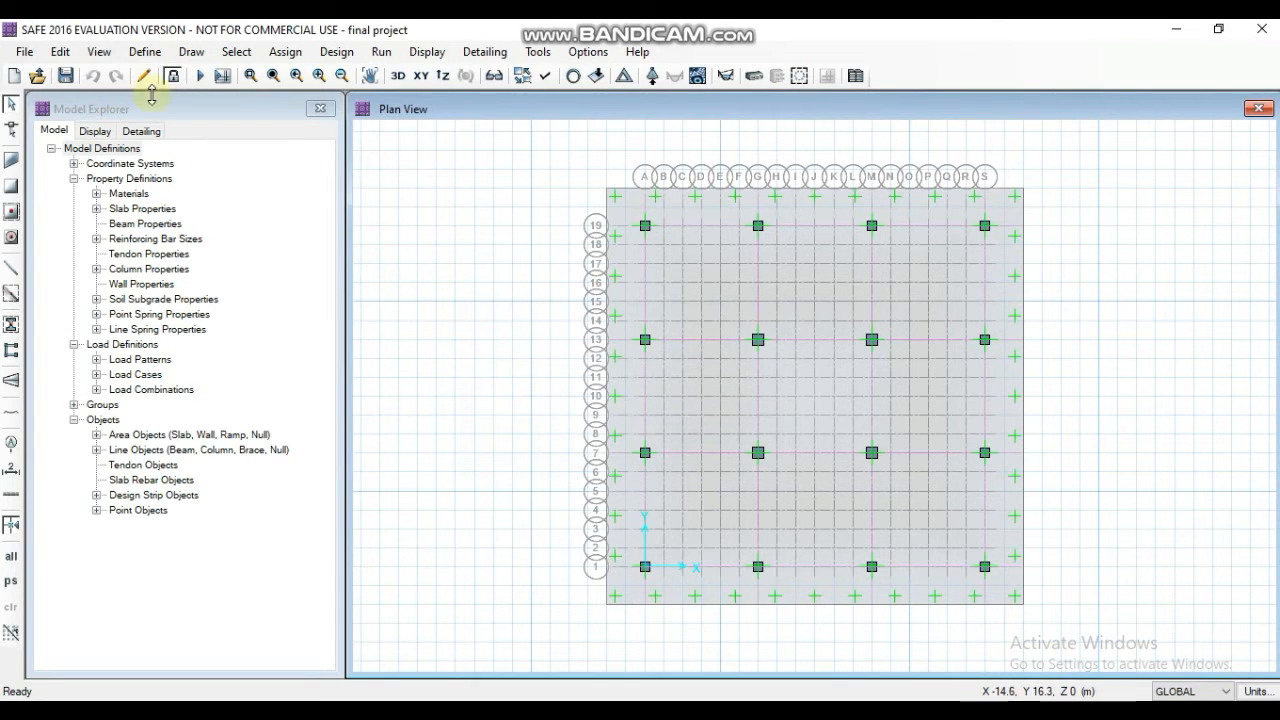
{"action": "left_click", "coordinate": [142, 52]}
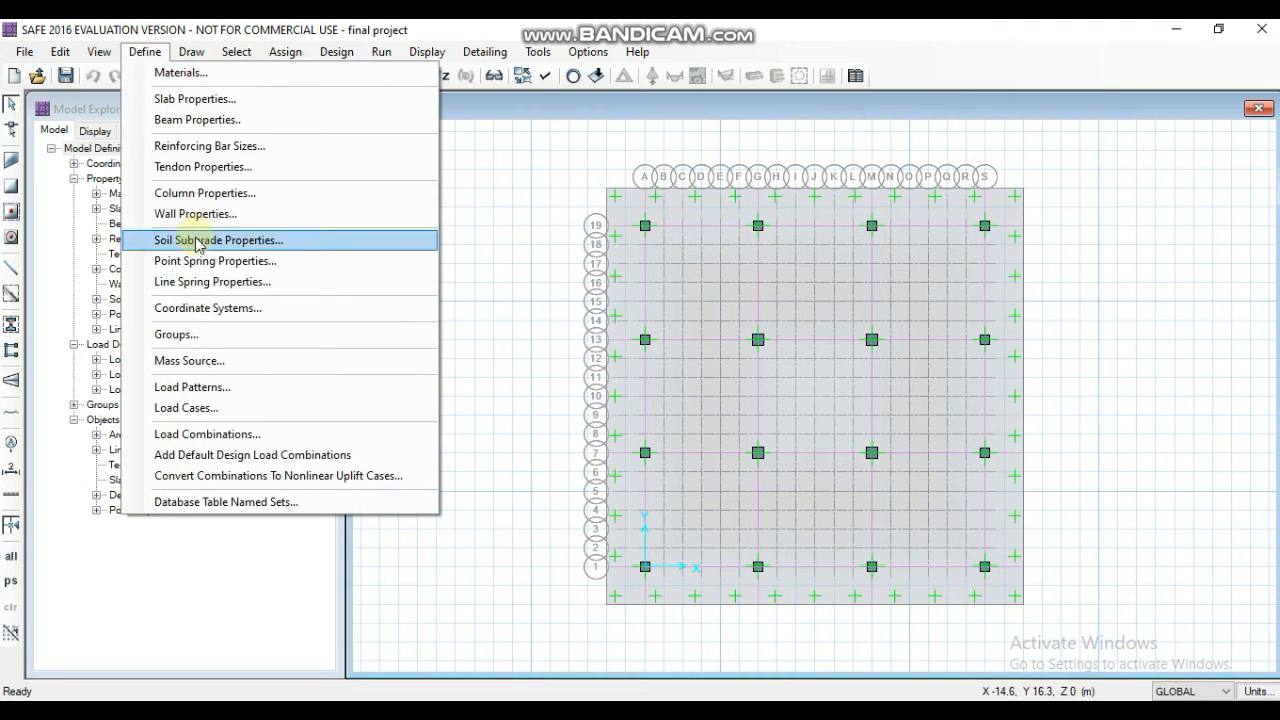
{"action": "left_click", "coordinate": [230, 99]}
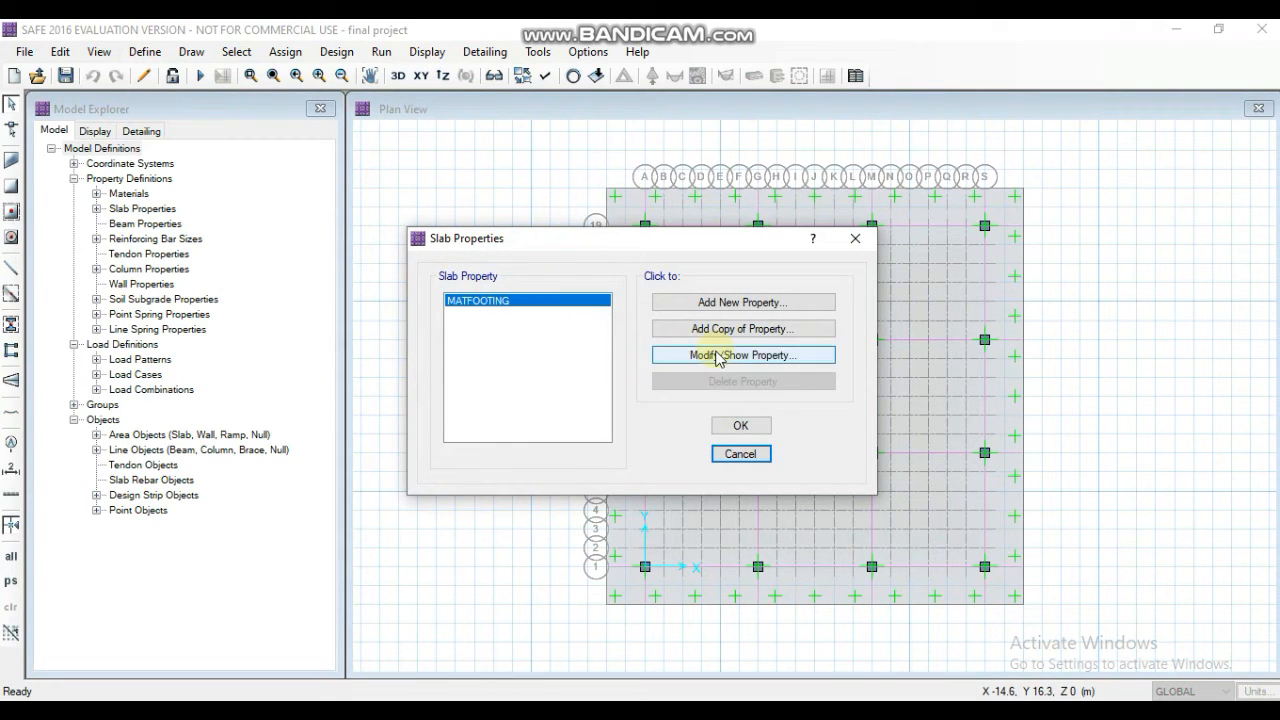
{"action": "left_click", "coordinate": [704, 355]}
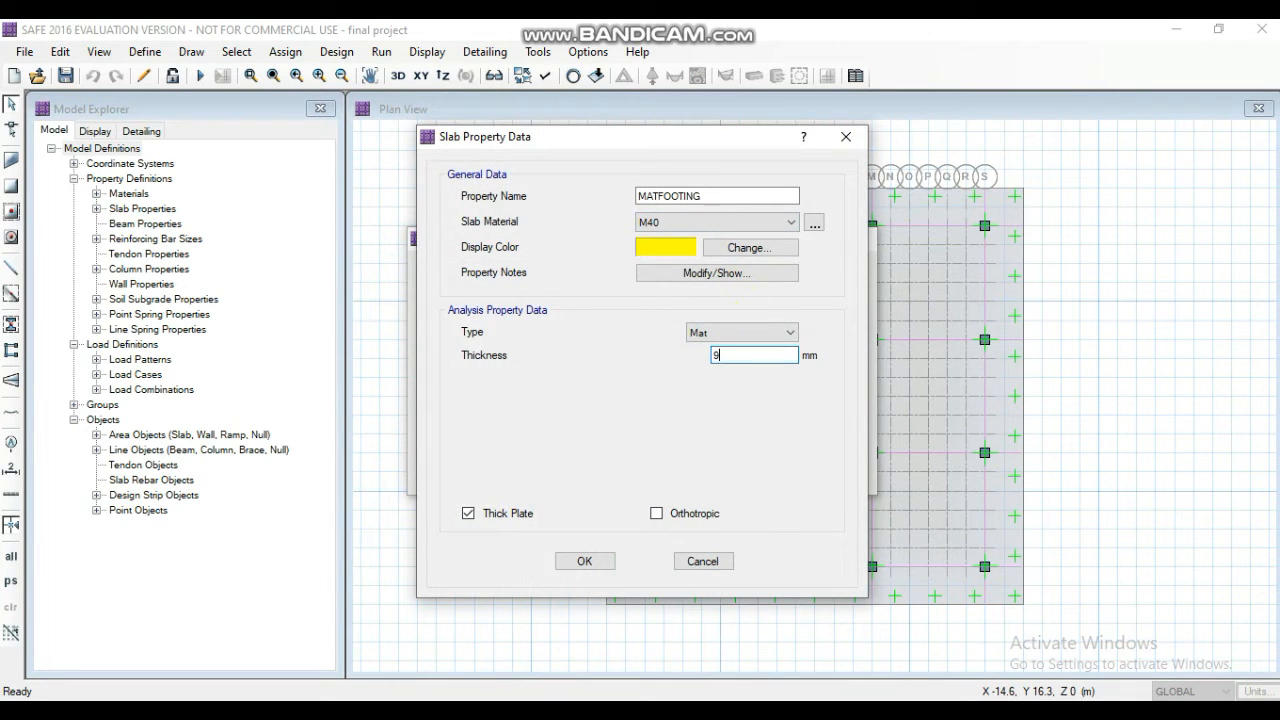
{"action": "left_click", "coordinate": [586, 562]}
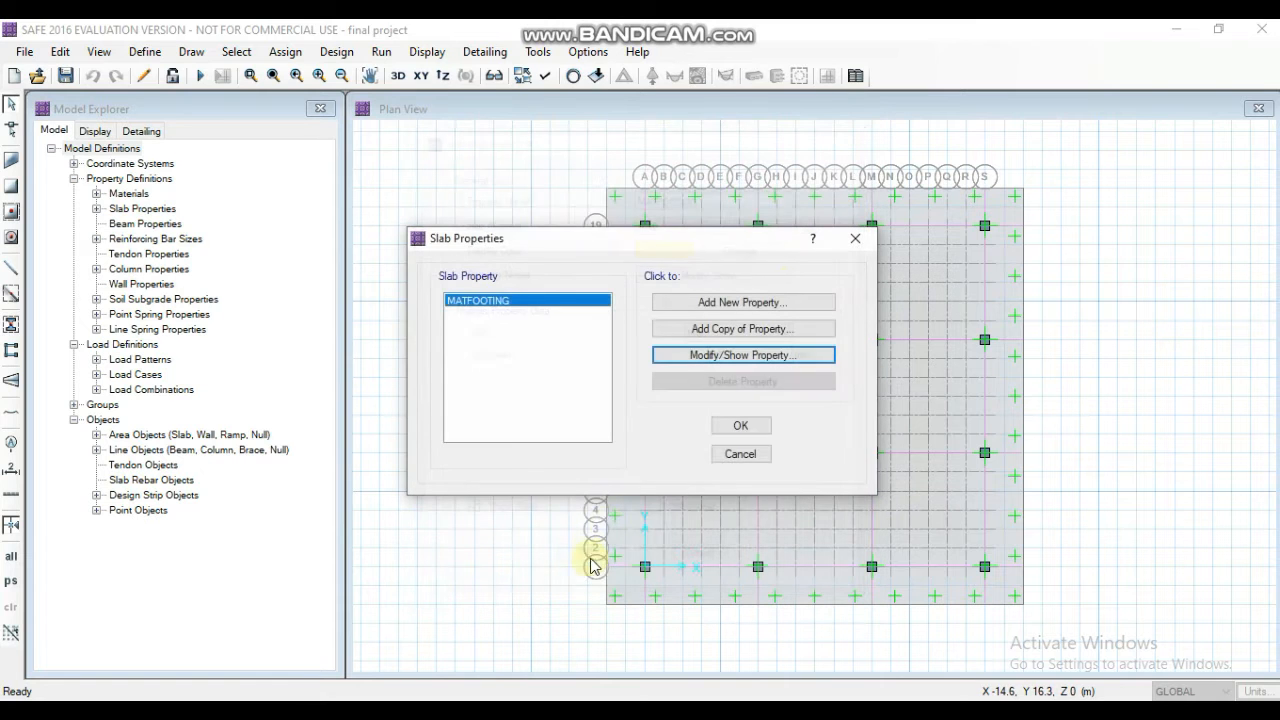
{"action": "left_click", "coordinate": [739, 427]}
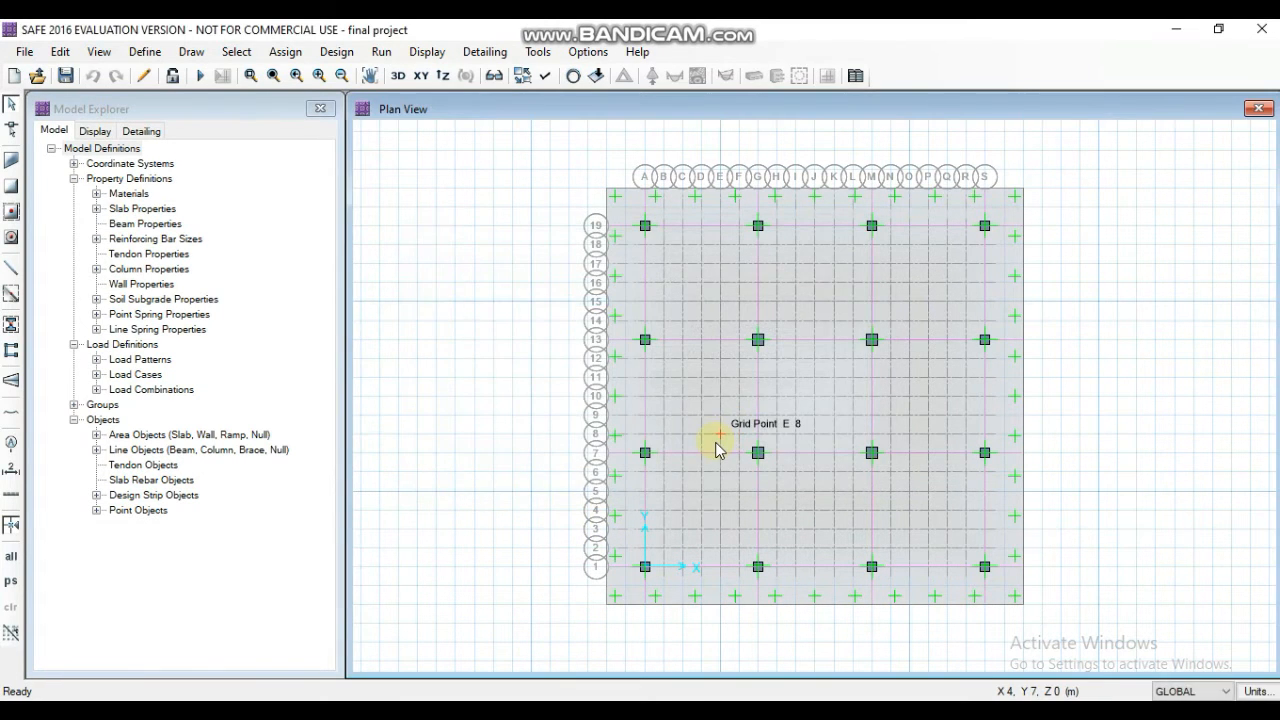
- Rerun the analysis and design with the revised slab, and display the punching shear capacity ratios again
{"action": "left_click", "coordinate": [381, 52]}
{"action": "left_click", "coordinate": [455, 99]}
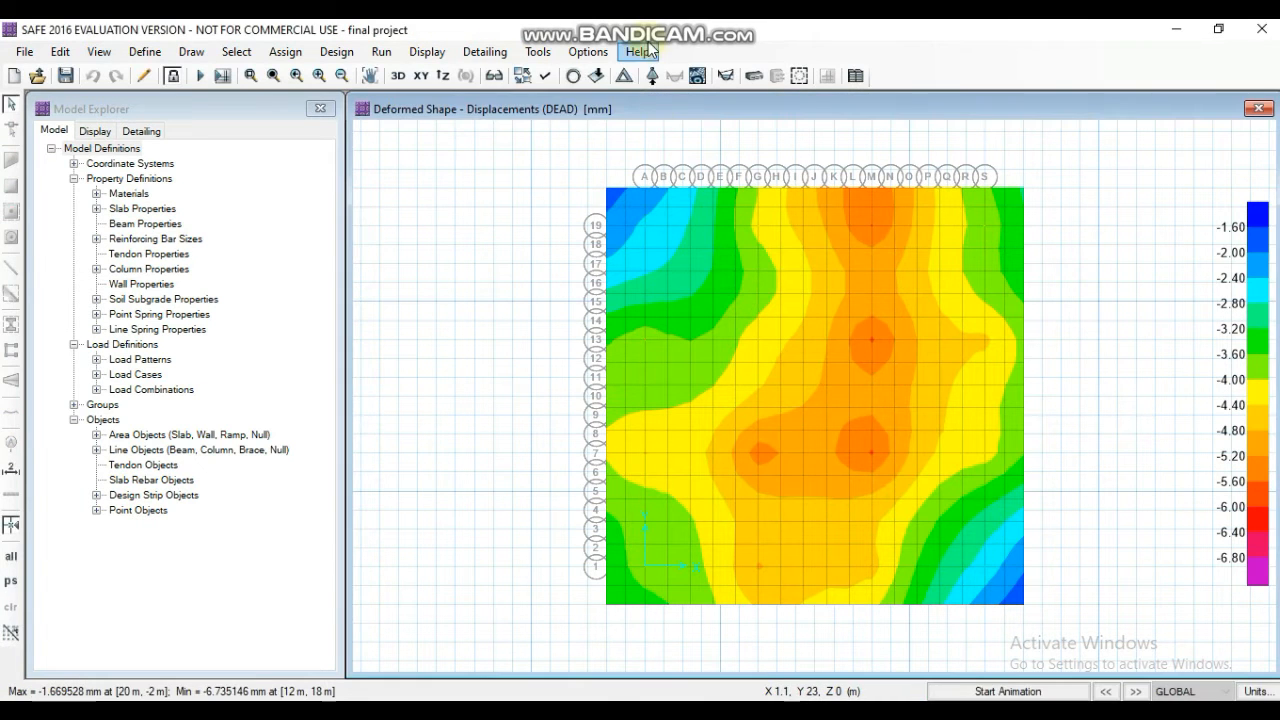
{"action": "left_click", "coordinate": [394, 57]}
{"action": "left_click", "coordinate": [392, 57]}
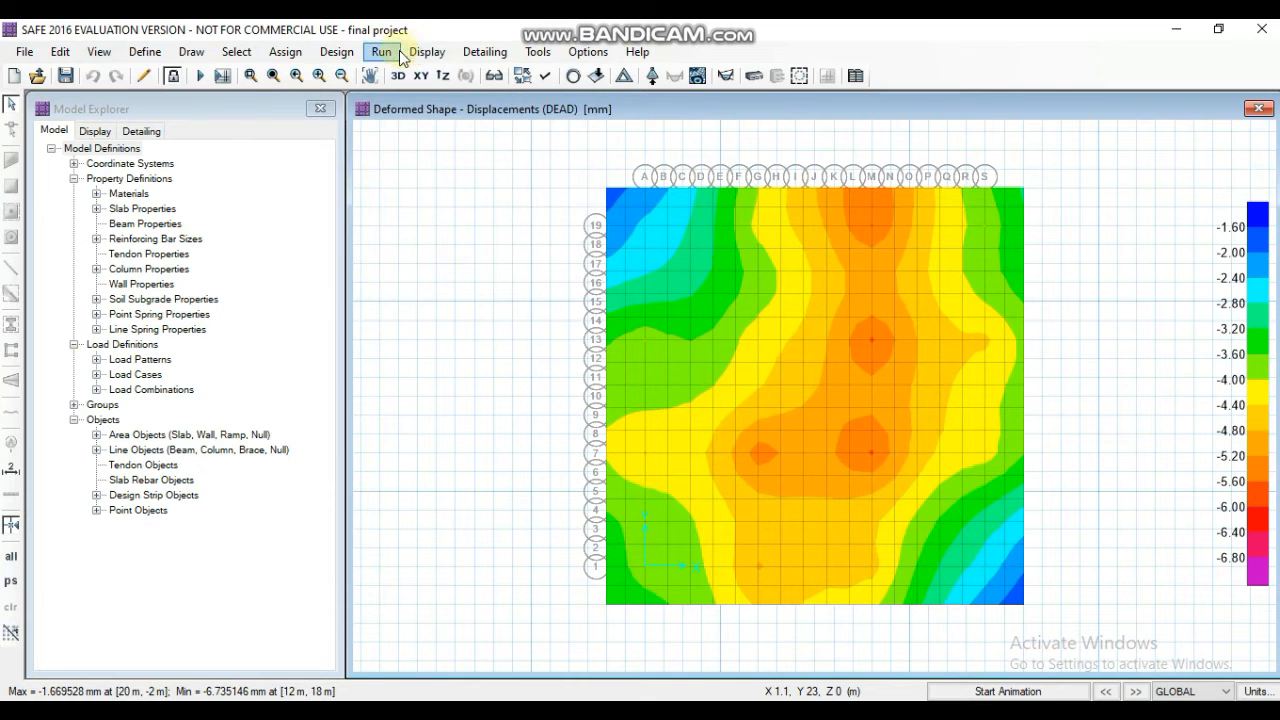
{"action": "left_click", "coordinate": [400, 57]}
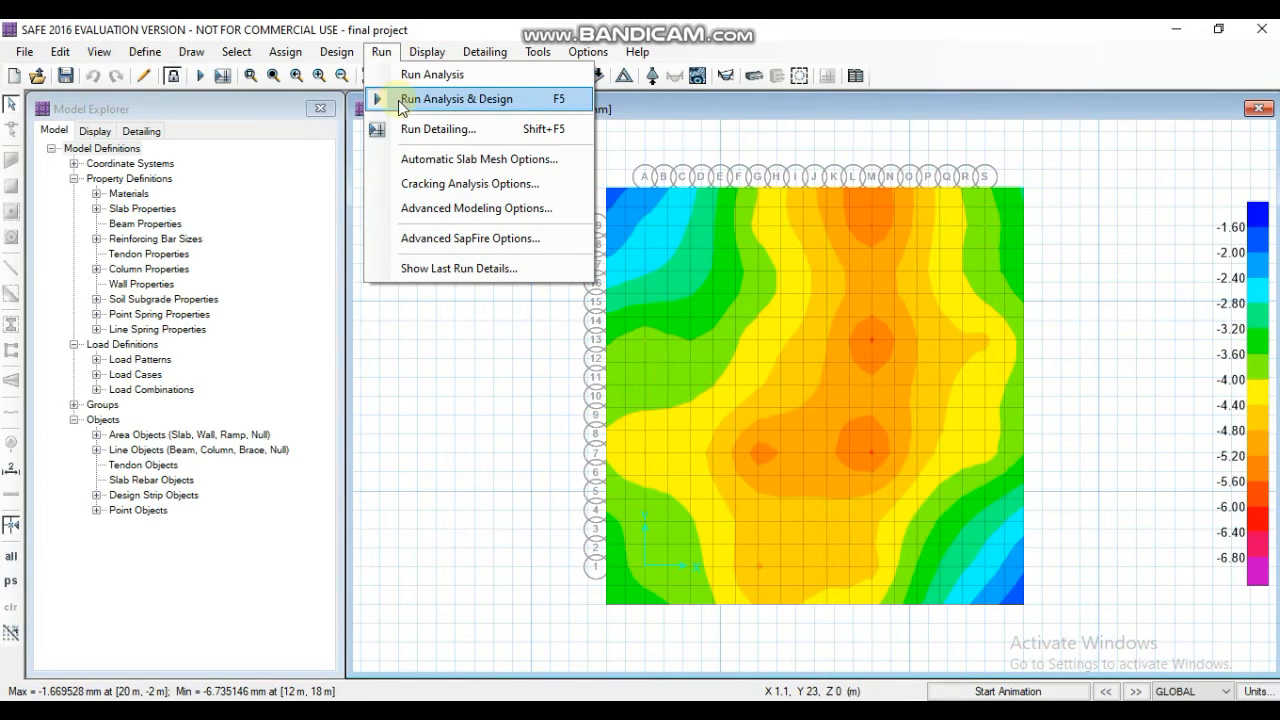
{"action": "left_click", "coordinate": [404, 98]}
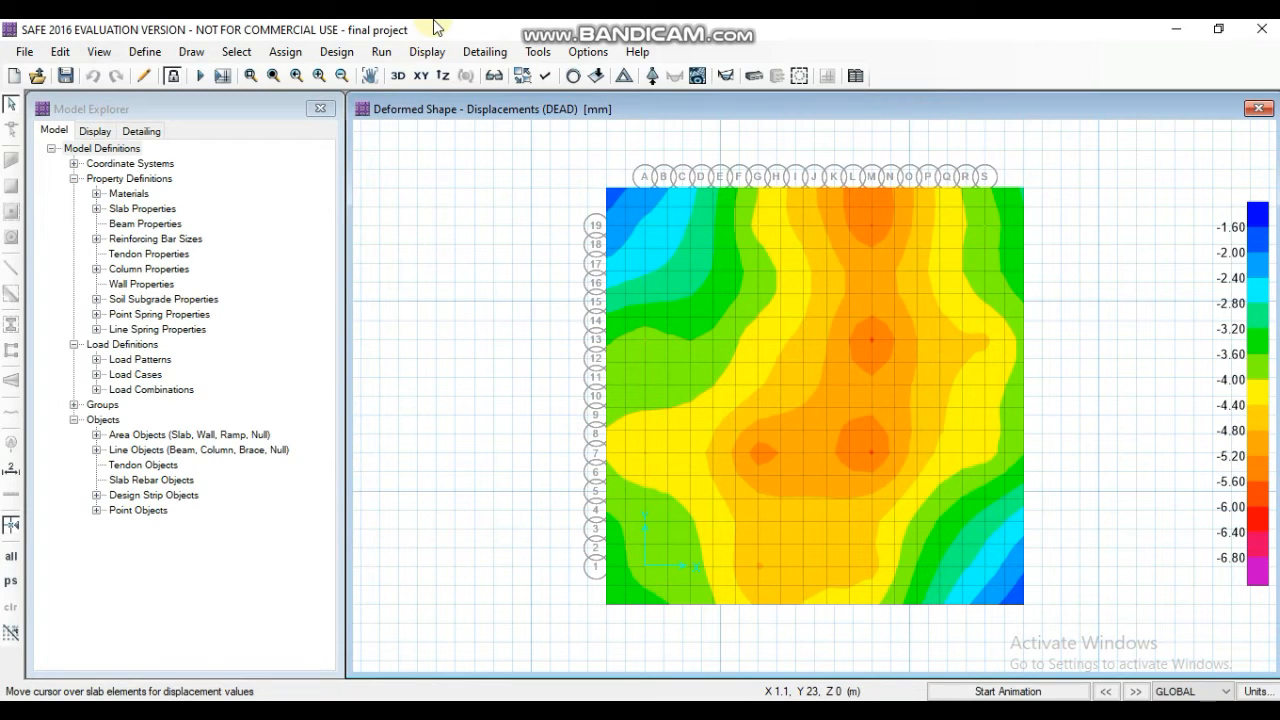
{"action": "left_click", "coordinate": [447, 51]}
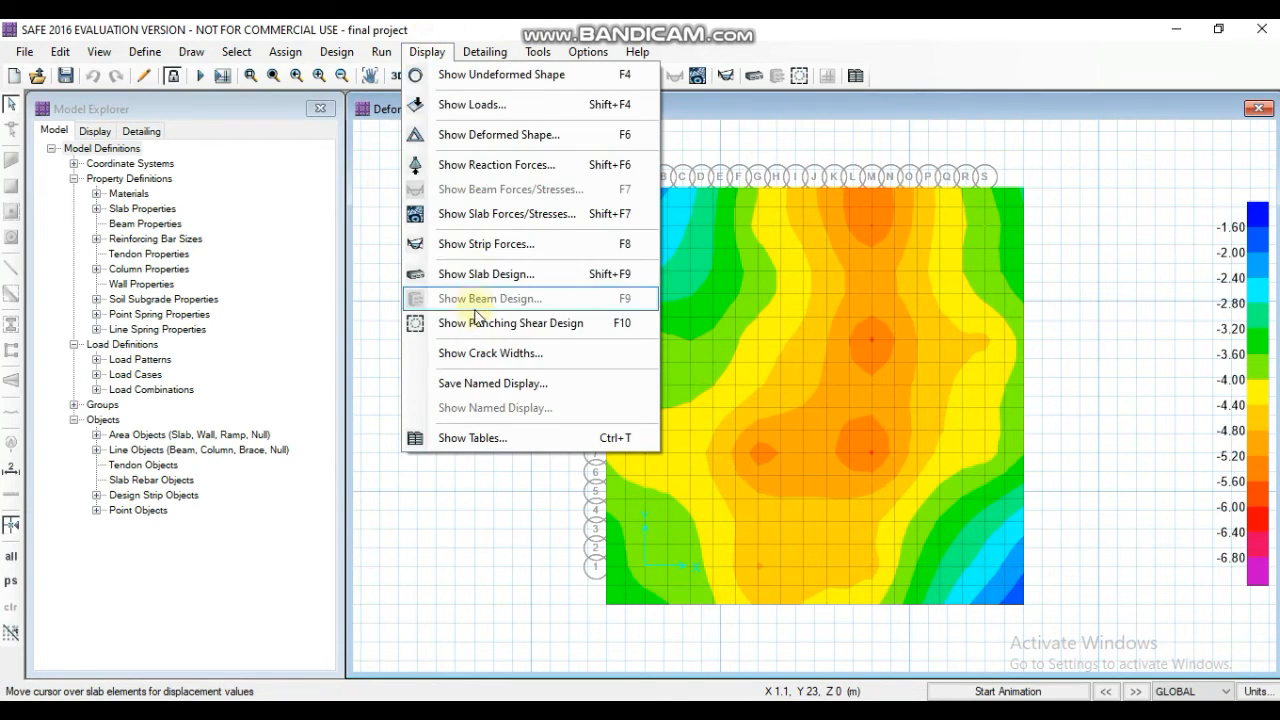
{"action": "left_click", "coordinate": [478, 323]}
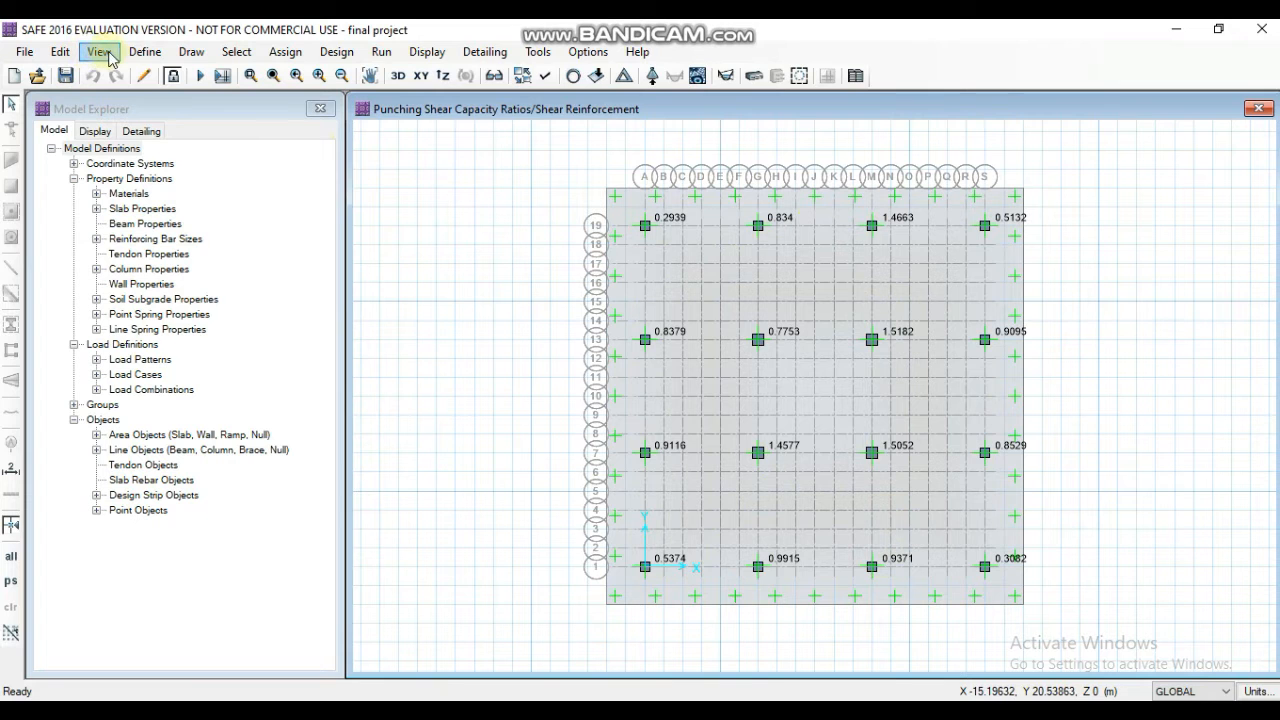
{"action": "left_click", "coordinate": [143, 51]}
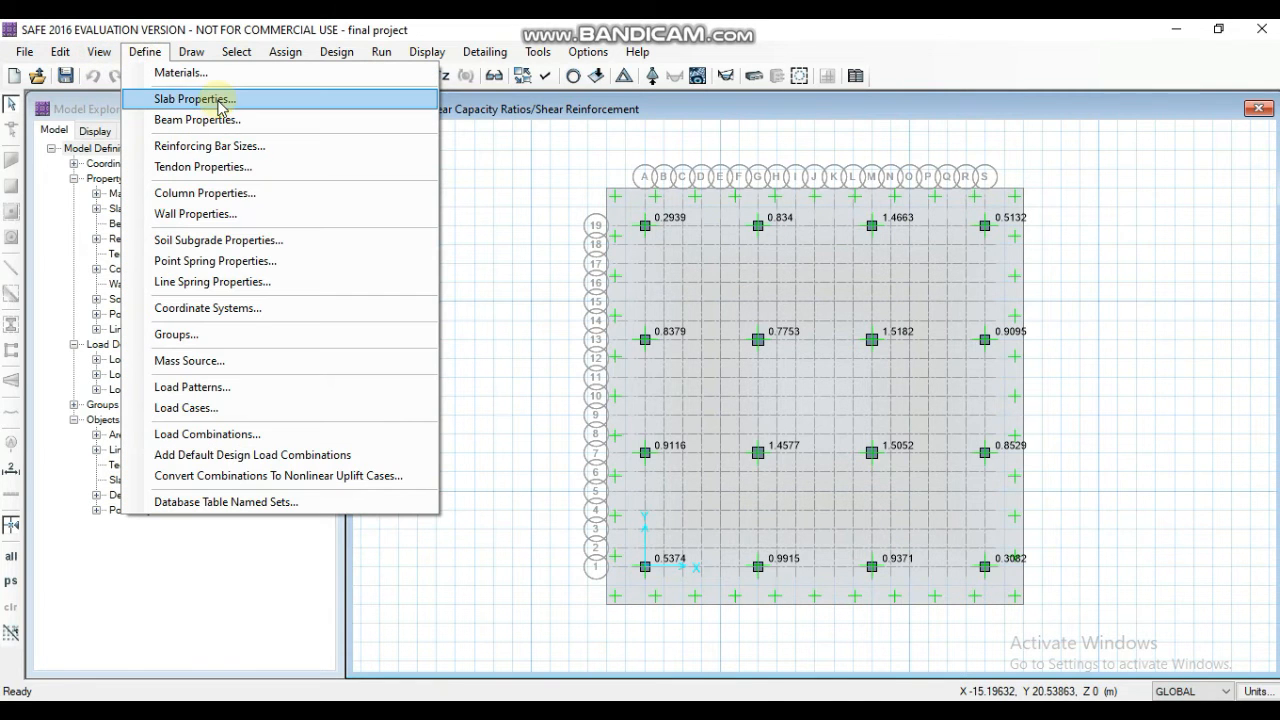
{"action": "left_click", "coordinate": [205, 95]}
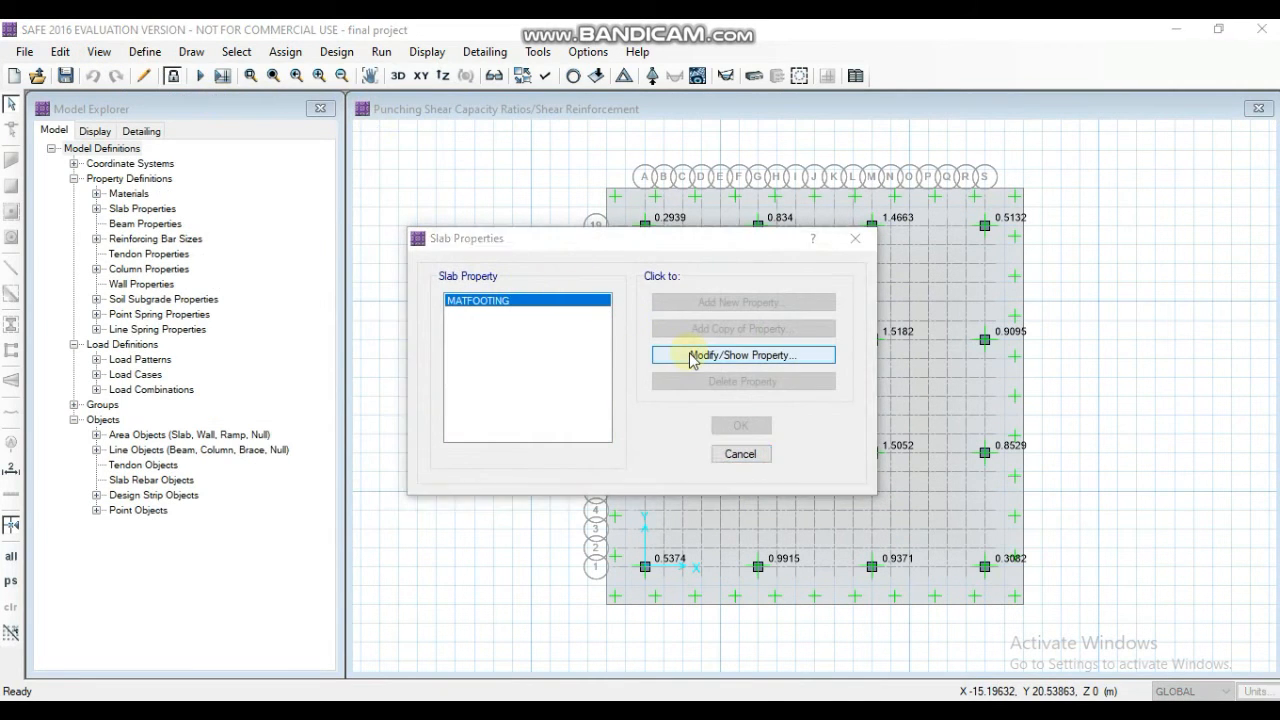
{"action": "left_click", "coordinate": [694, 355]}
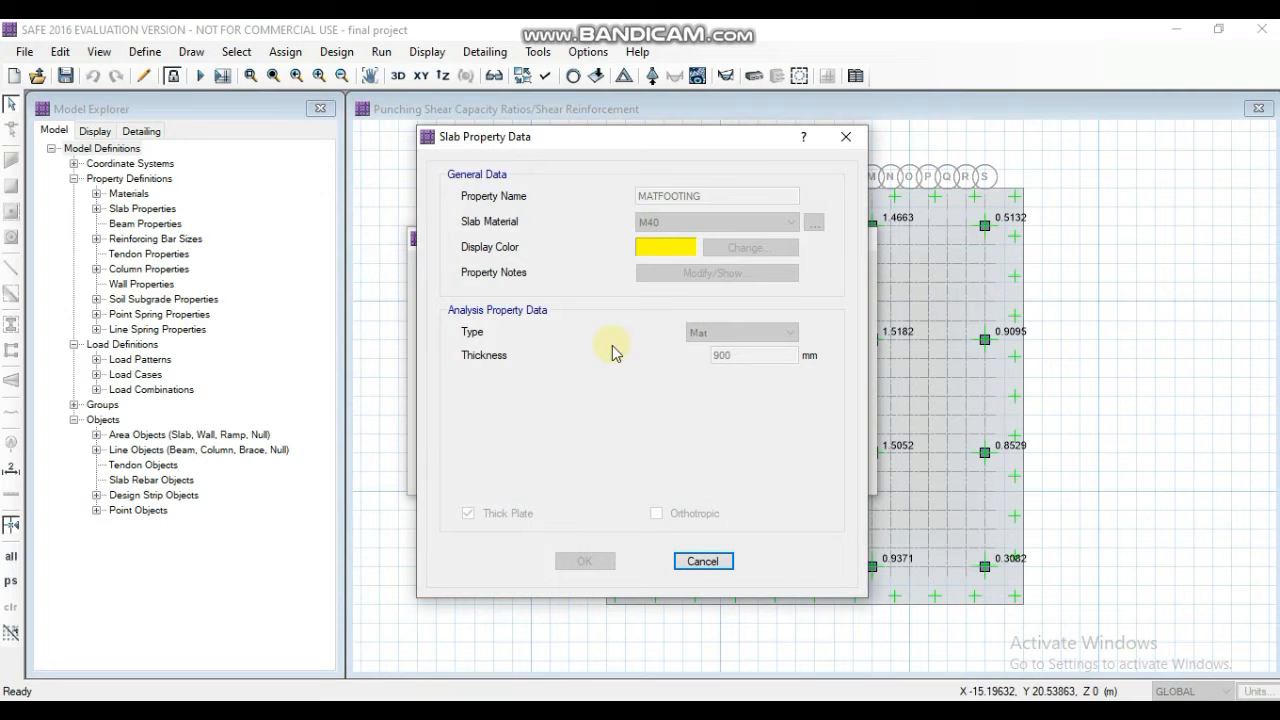
{"action": "left_click", "coordinate": [851, 142]}
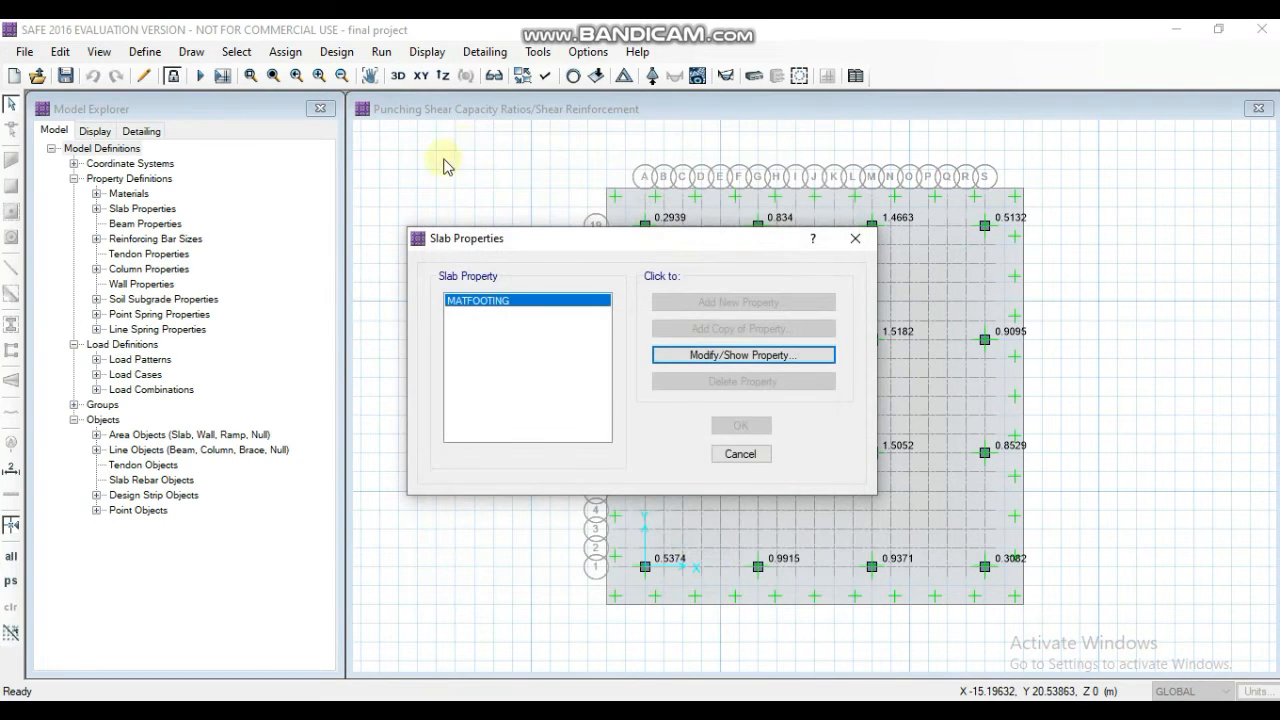
{"action": "left_click", "coordinate": [857, 240]}
- Unlock the model, discarding its results, and set the MATFOOTING slab property's thickness to 1200 mm
{"action": "left_click", "coordinate": [172, 75]}
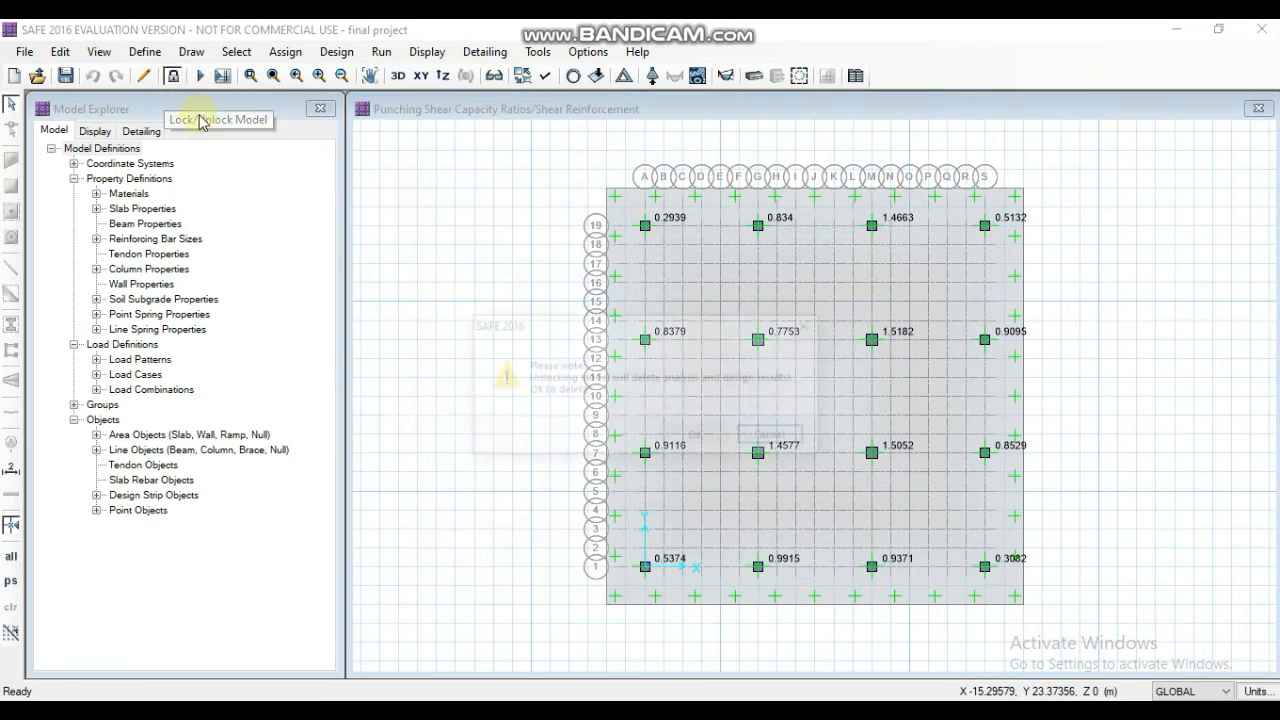
{"action": "left_click", "coordinate": [700, 434]}
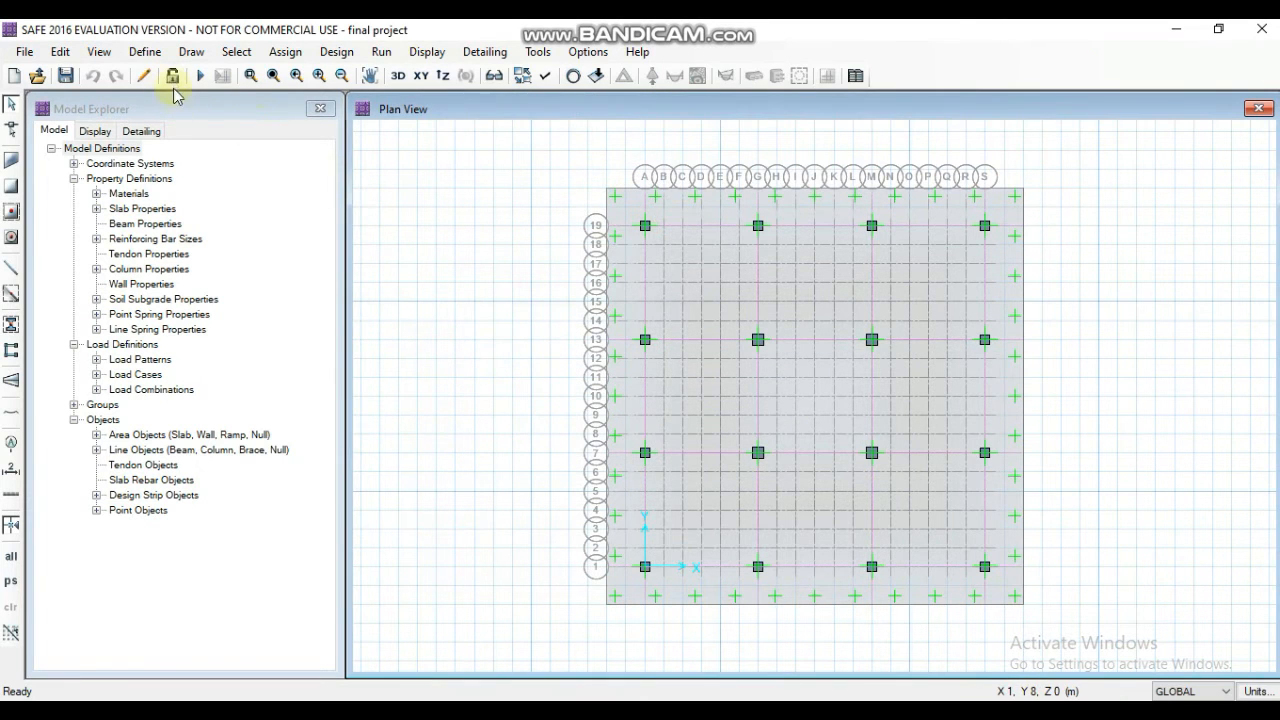
{"action": "left_click", "coordinate": [145, 53]}
{"action": "left_click", "coordinate": [165, 96]}
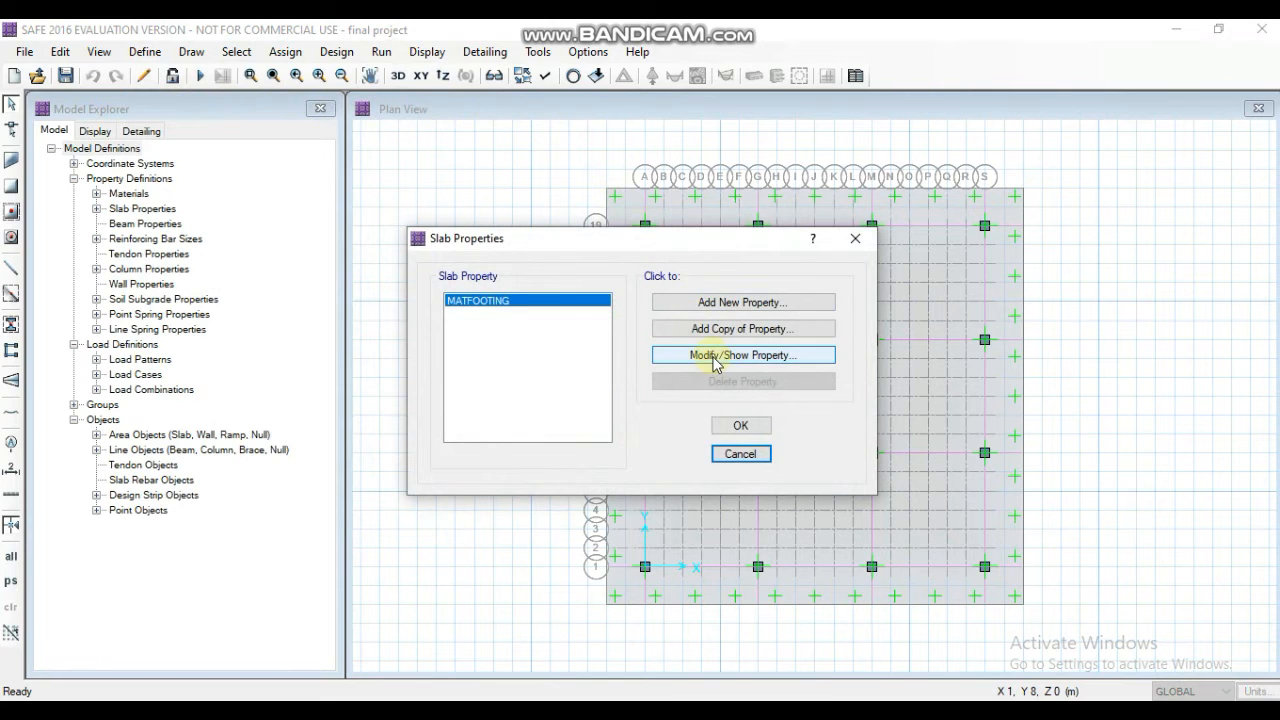
{"action": "left_click", "coordinate": [715, 357]}
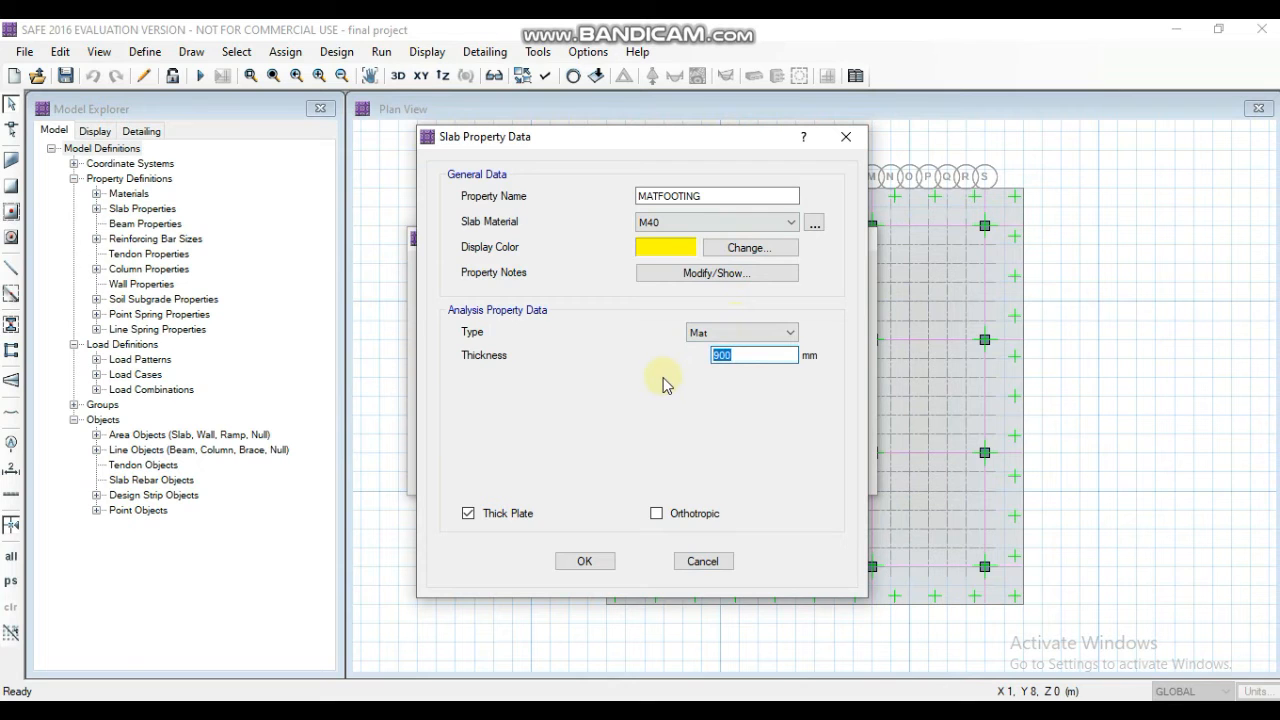
{"action": "left_click", "coordinate": [587, 562]}
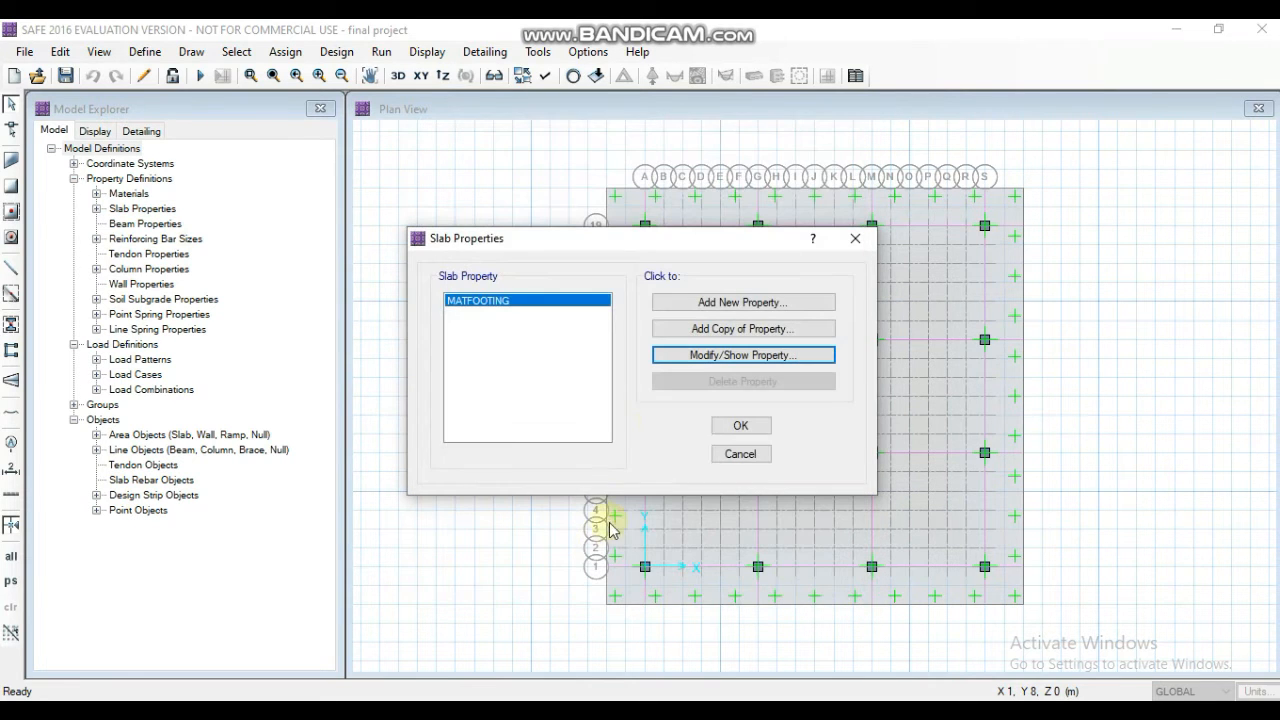
{"action": "left_click", "coordinate": [738, 427]}
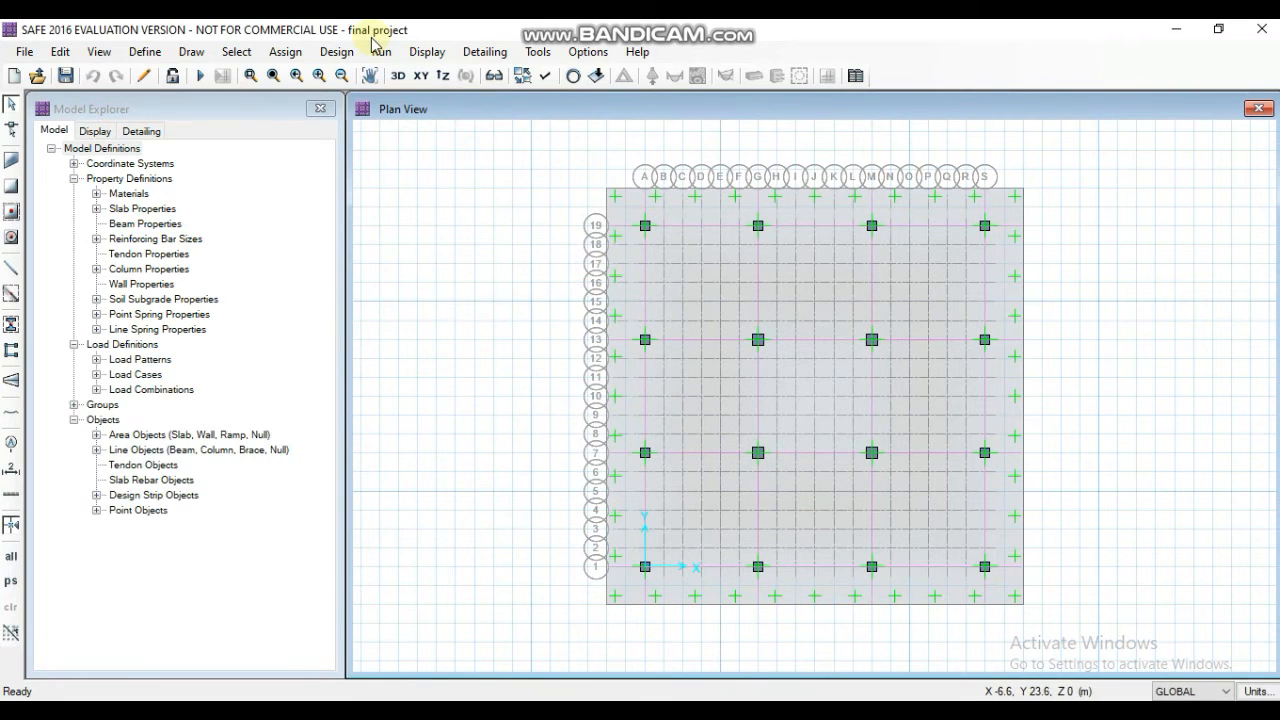
- Run the analysis and design for the 1200 mm mat and display its punching shear capacity ratios
{"action": "left_click", "coordinate": [378, 51]}
{"action": "left_click", "coordinate": [412, 98]}
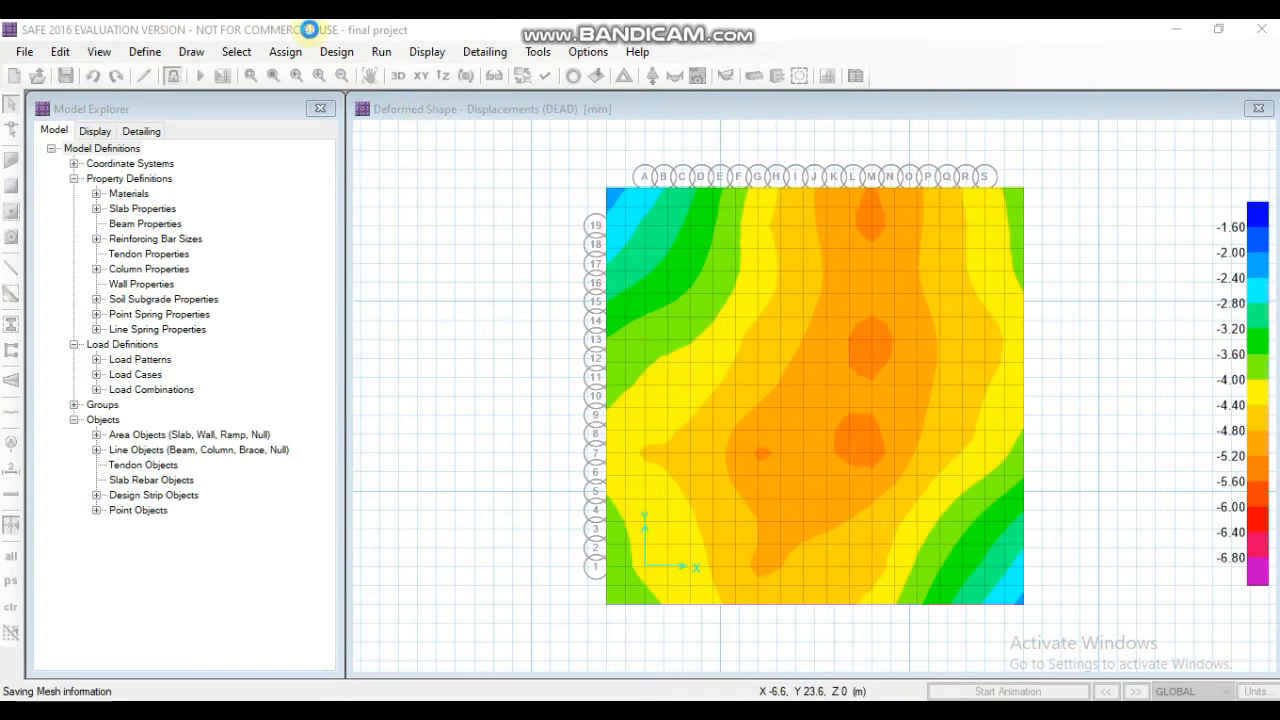
{"action": "left_click", "coordinate": [425, 55]}
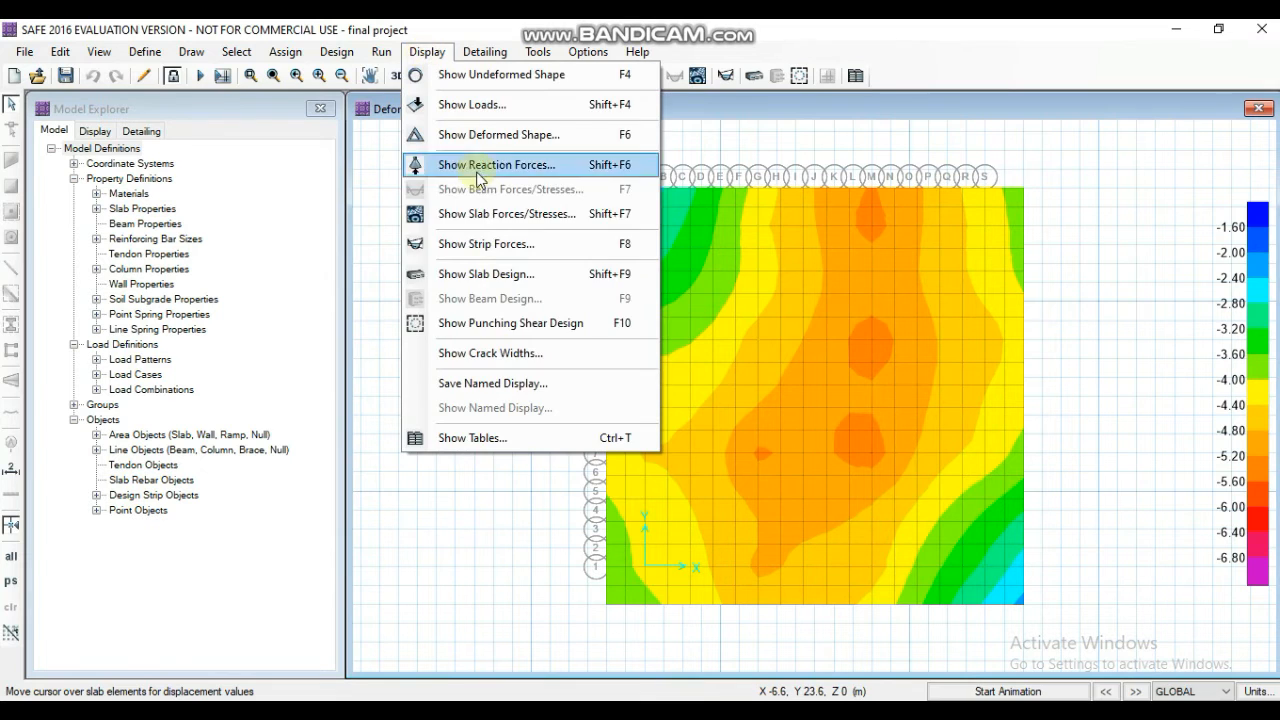
{"action": "left_click", "coordinate": [499, 323]}
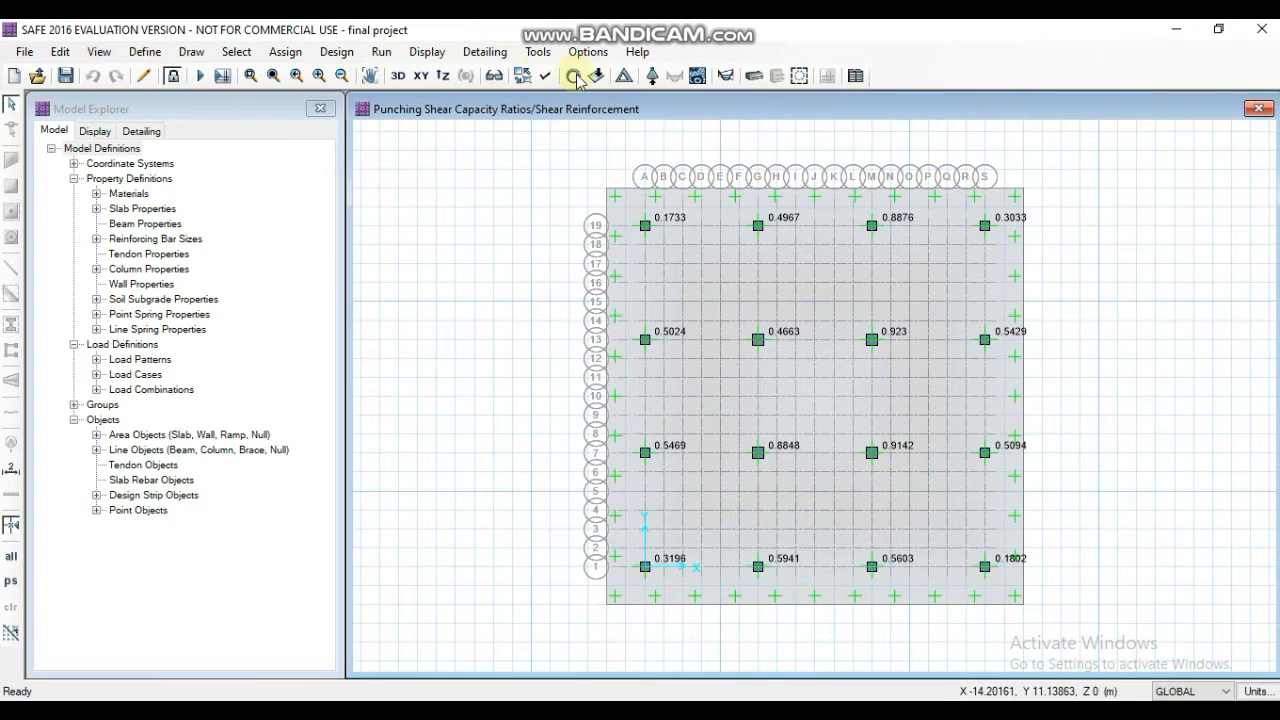
- Turn on the extruded display and inspect the mat and its columns in the 3D view
{"action": "left_click", "coordinate": [543, 78]}
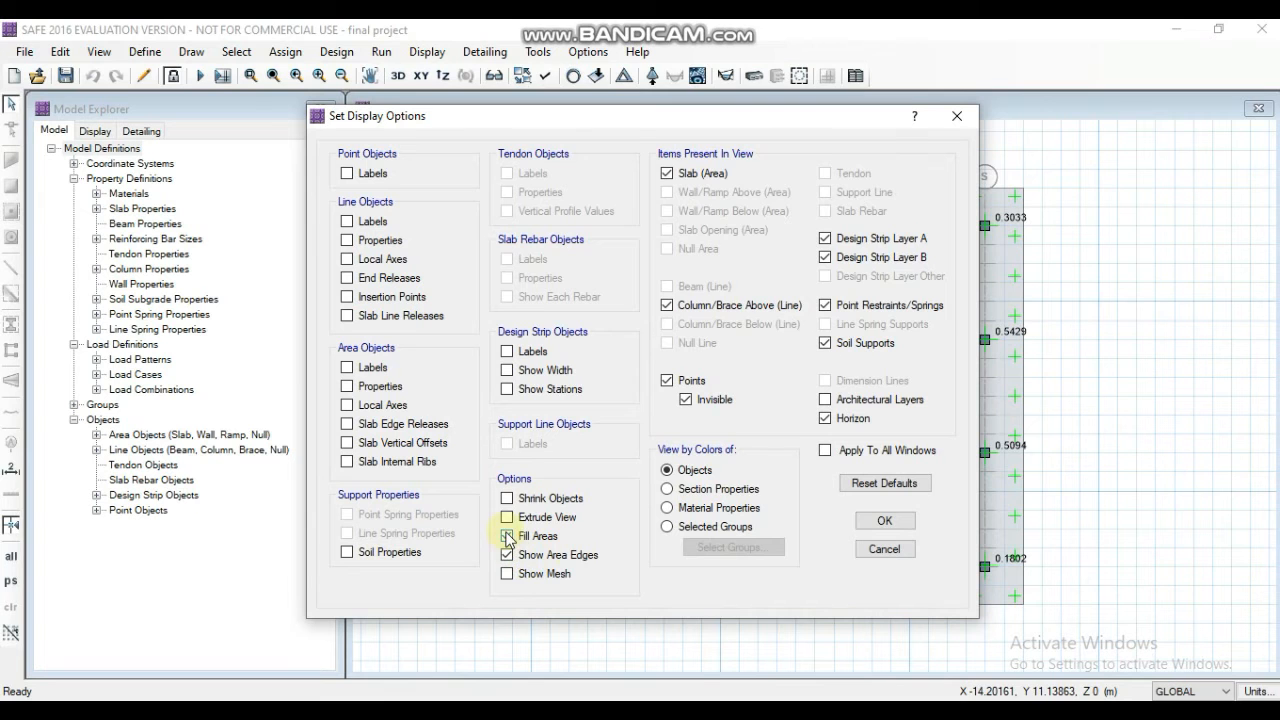
{"action": "left_click", "coordinate": [870, 521]}
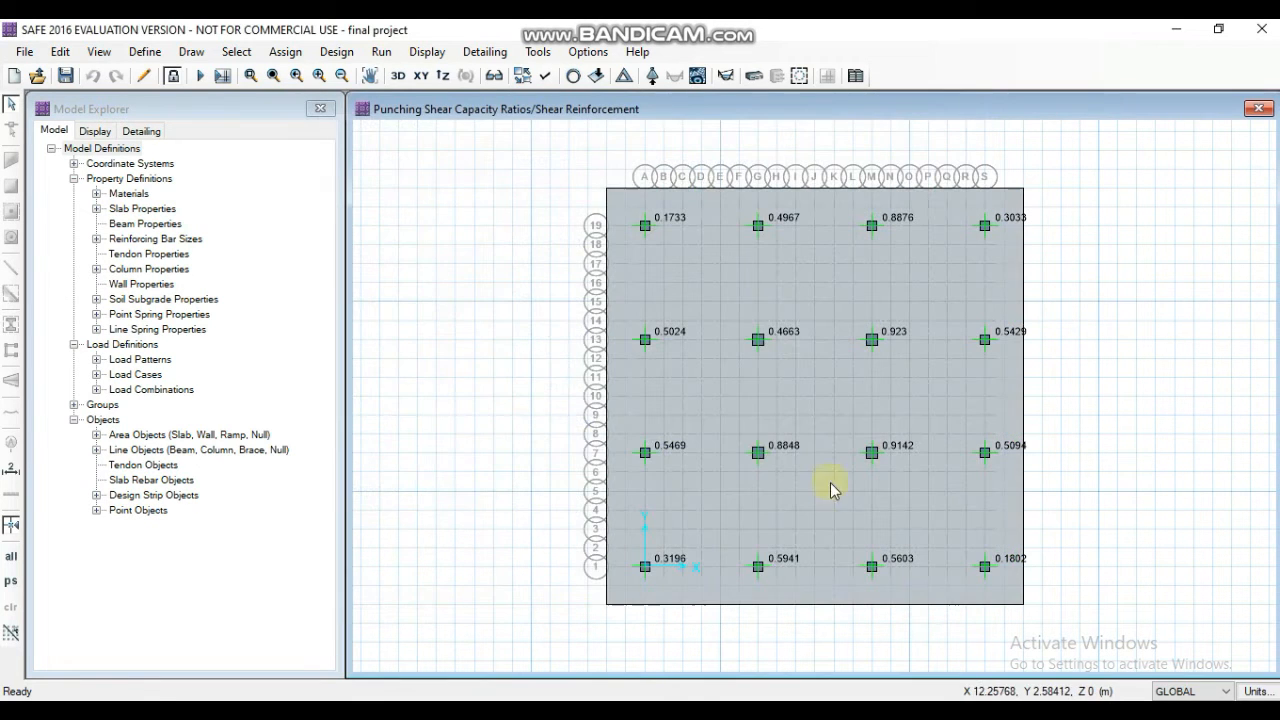
{"action": "left_click", "coordinate": [399, 78]}
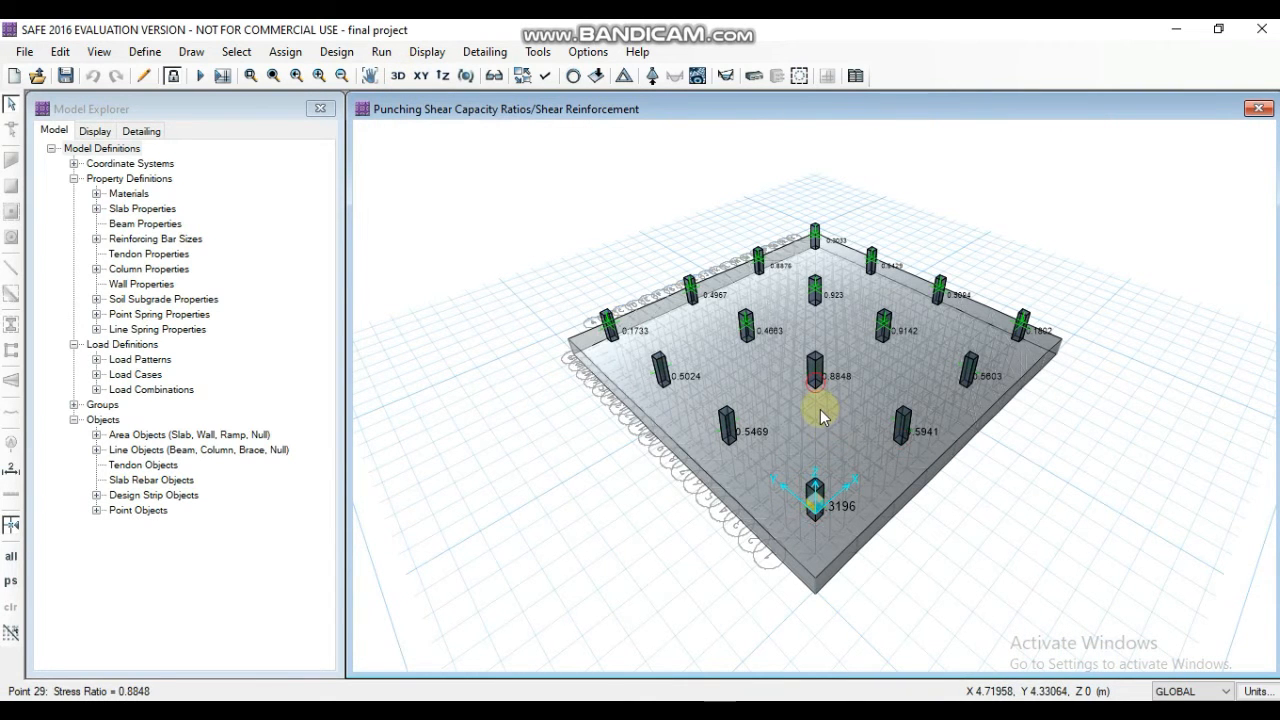
{"action": "scroll", "coordinate": [820, 409], "scroll_direction": "up", "scroll_amount": 5}
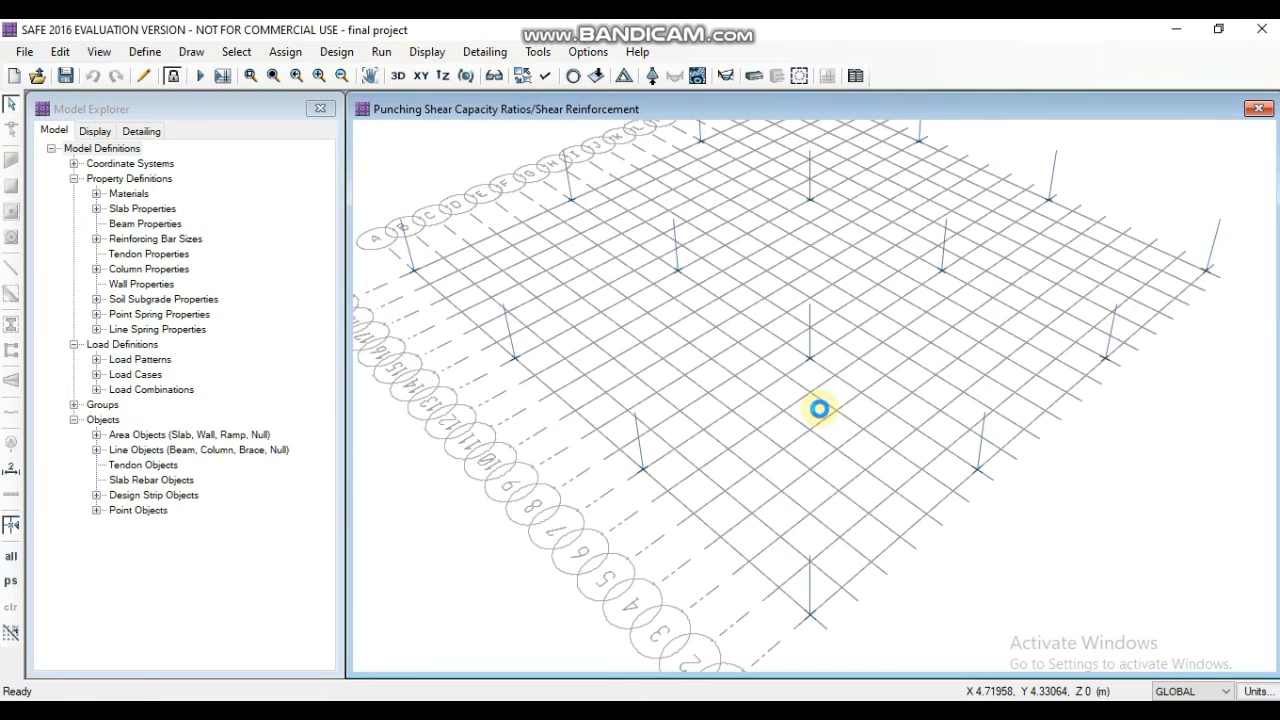
{"action": "scroll", "coordinate": [810, 358], "scroll_direction": "down", "scroll_amount": 5}
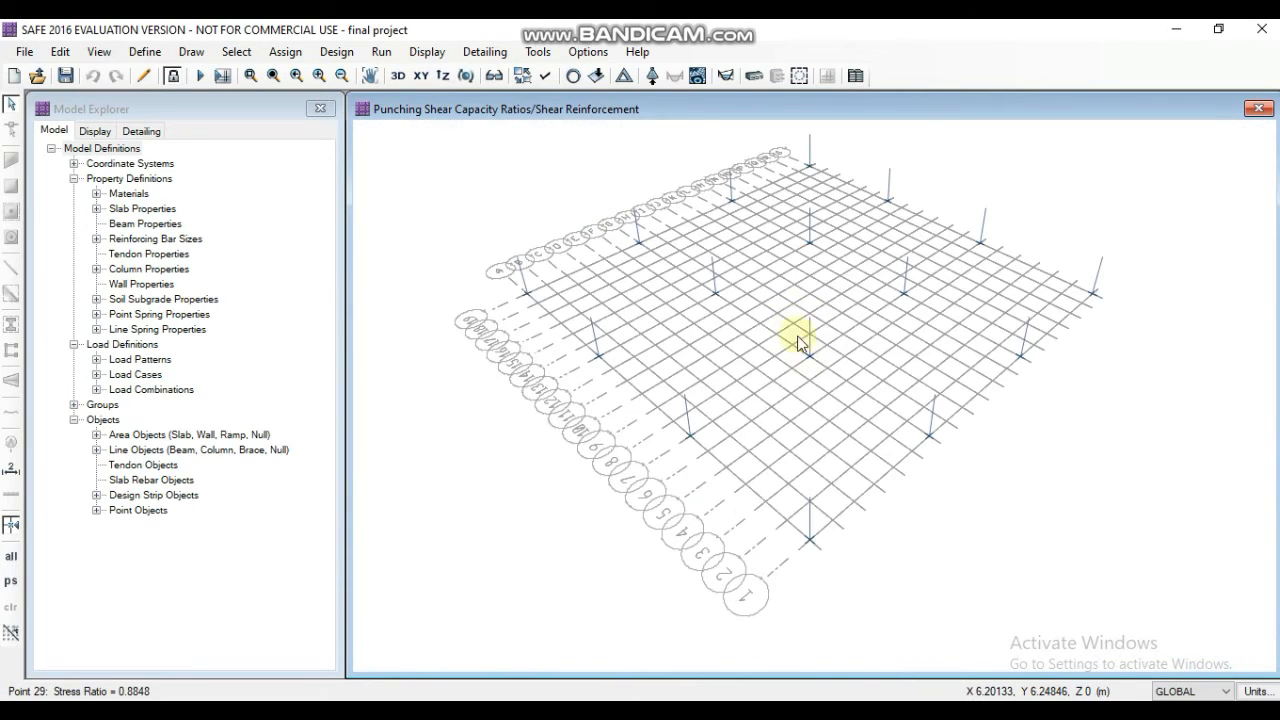
- Return to the plan view and turn off the extruded display
{"action": "left_click", "coordinate": [421, 76]}
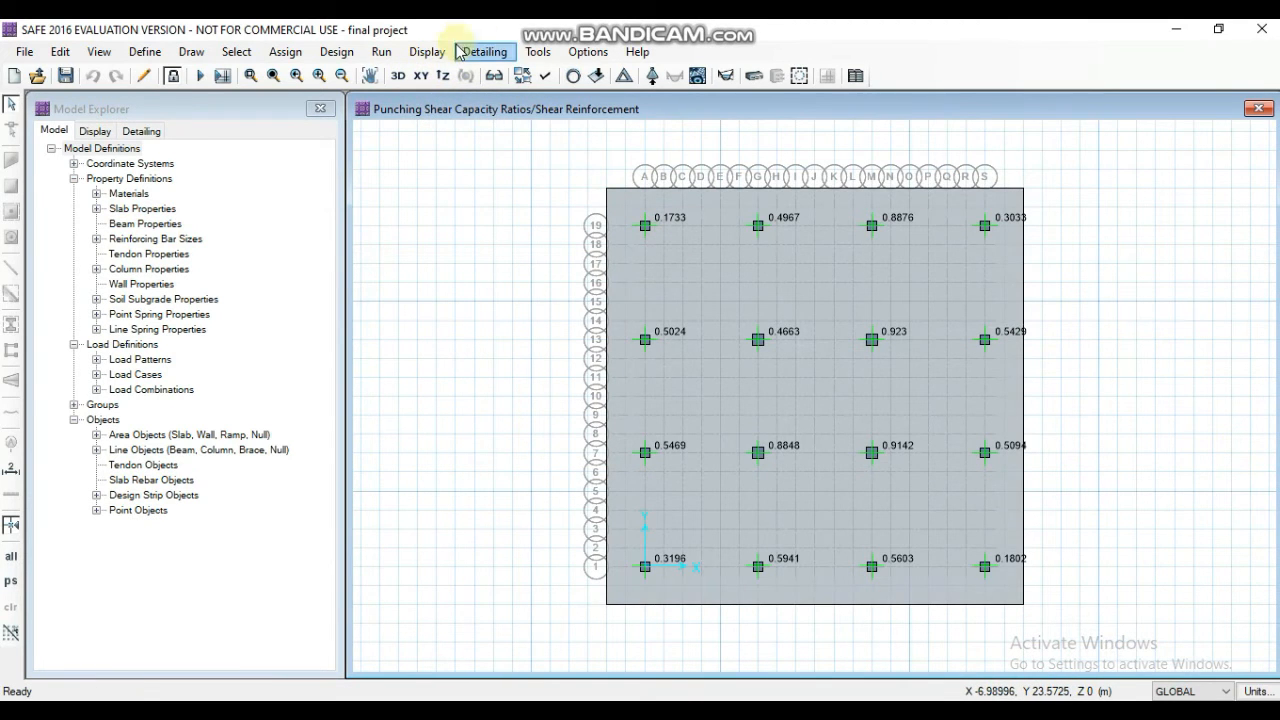
{"action": "left_click", "coordinate": [398, 76]}
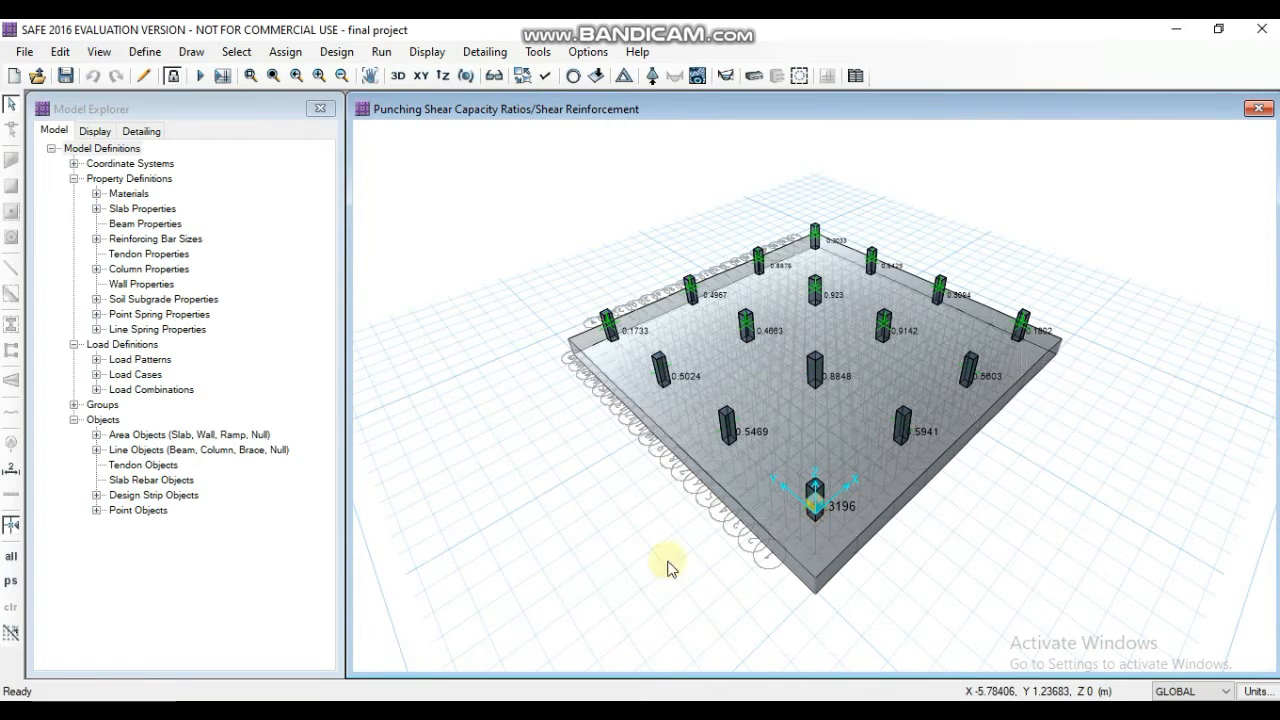
{"action": "left_click", "coordinate": [421, 76]}
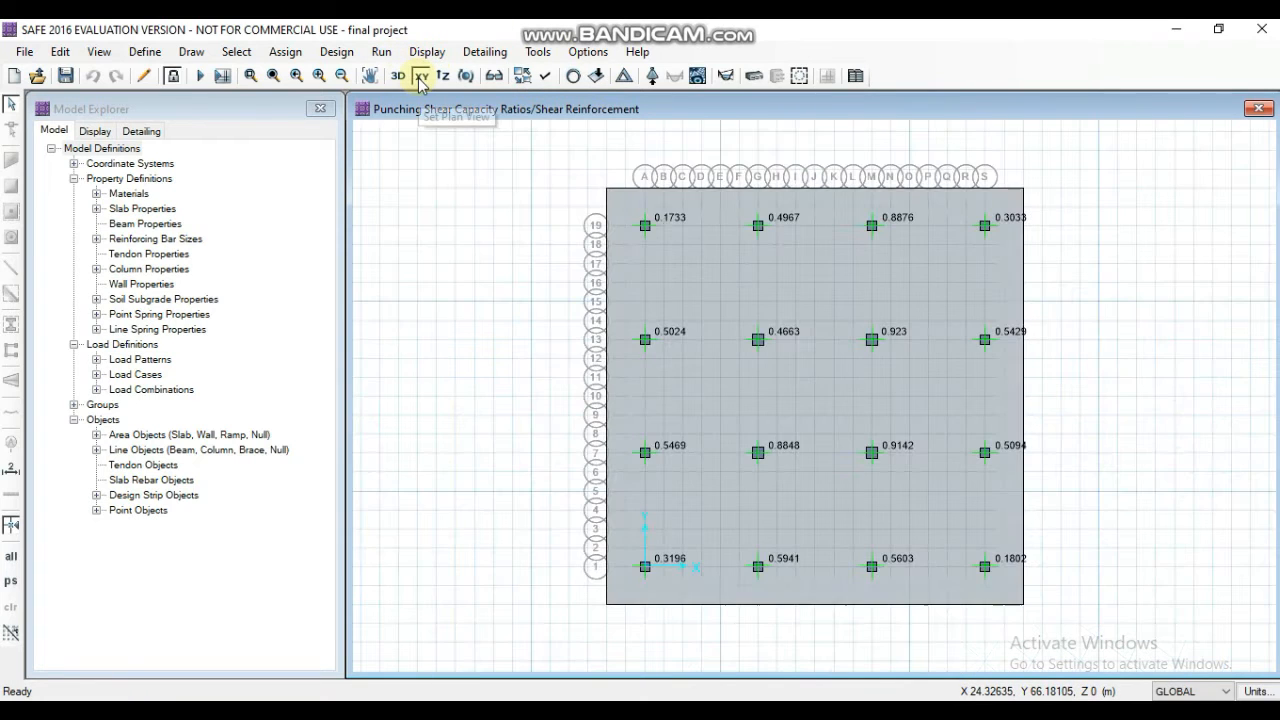
{"action": "left_click", "coordinate": [547, 77]}
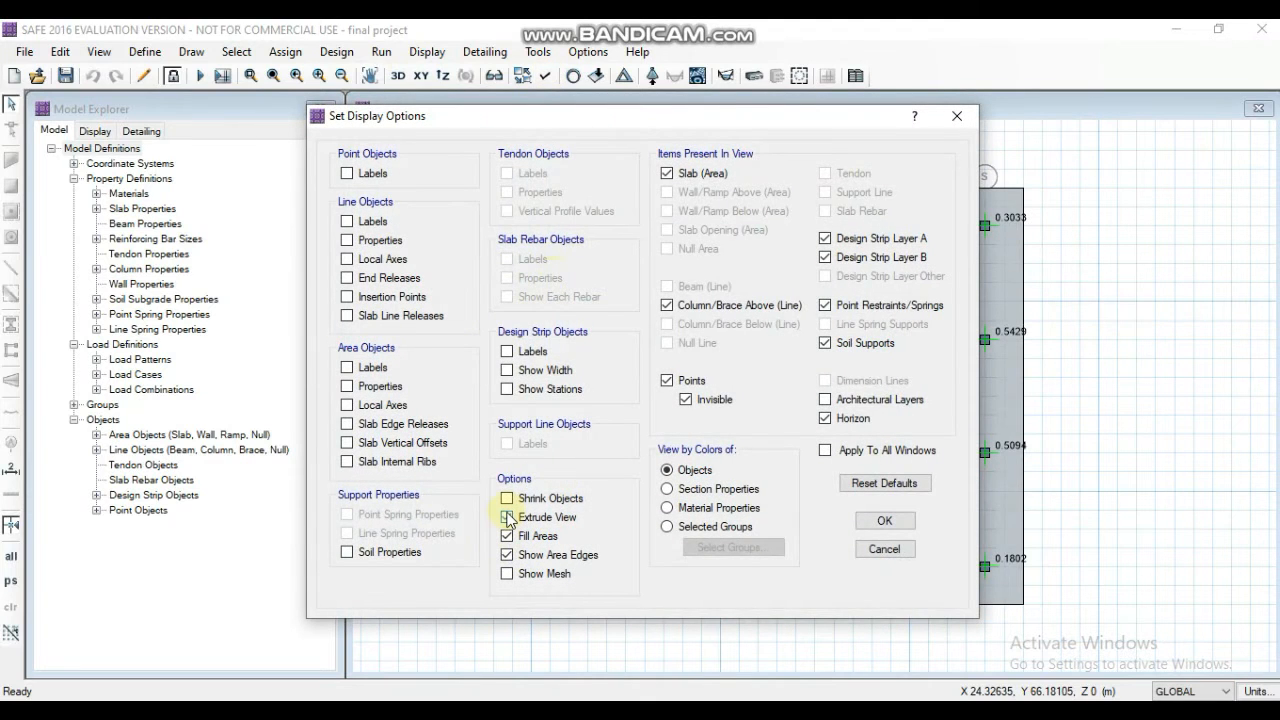
{"action": "left_click", "coordinate": [866, 522]}
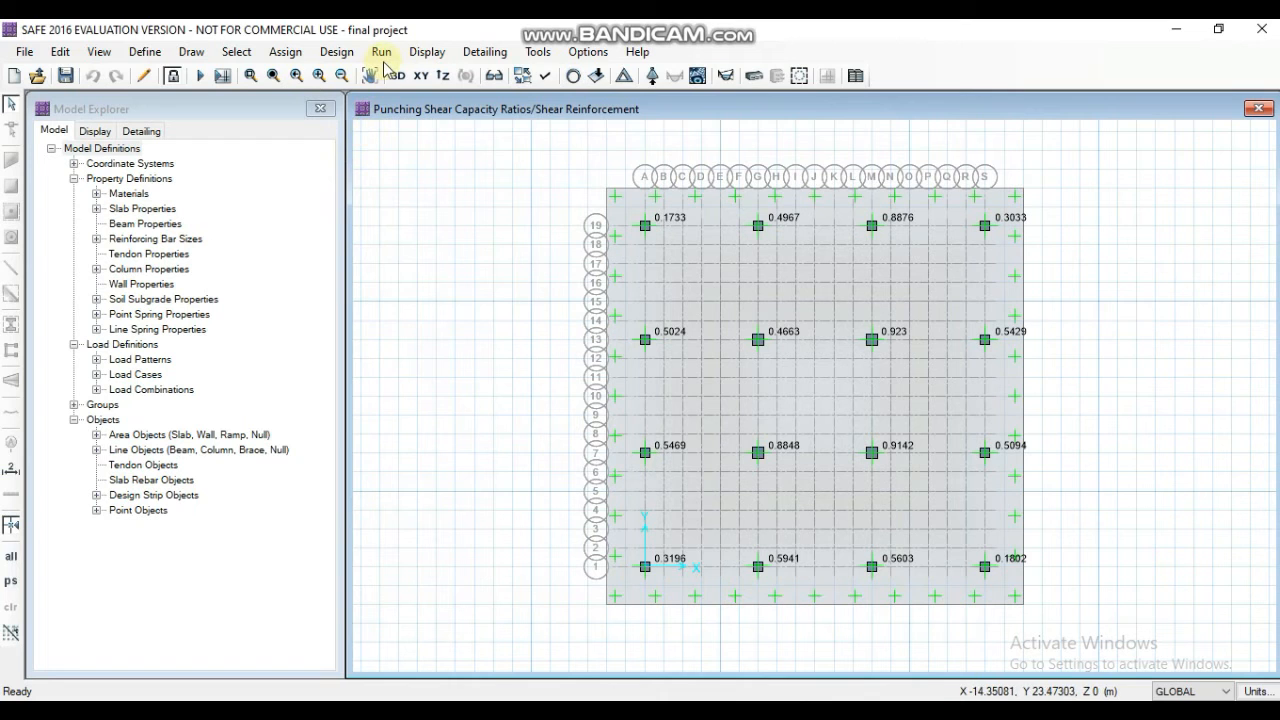
- Display the strip moment diagrams for the DEAD load case, first for Layer A and then for Layer B
{"action": "left_click", "coordinate": [427, 51]}
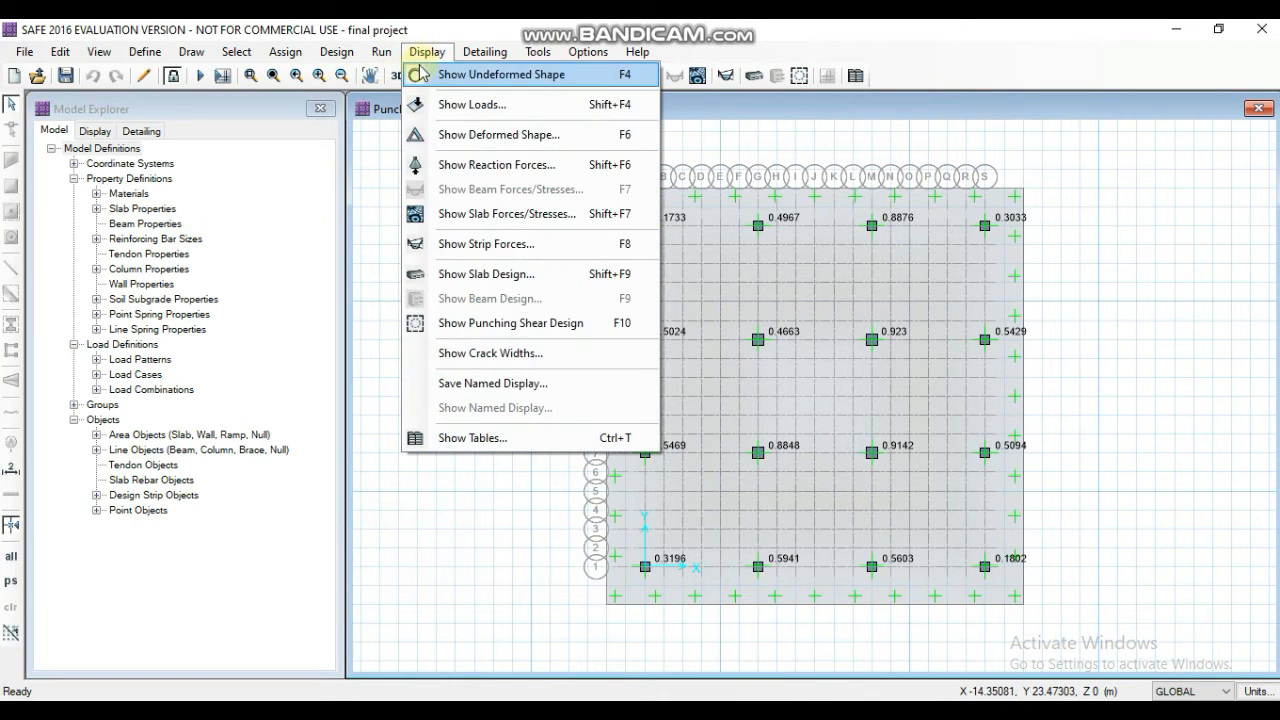
{"action": "left_click", "coordinate": [463, 246]}
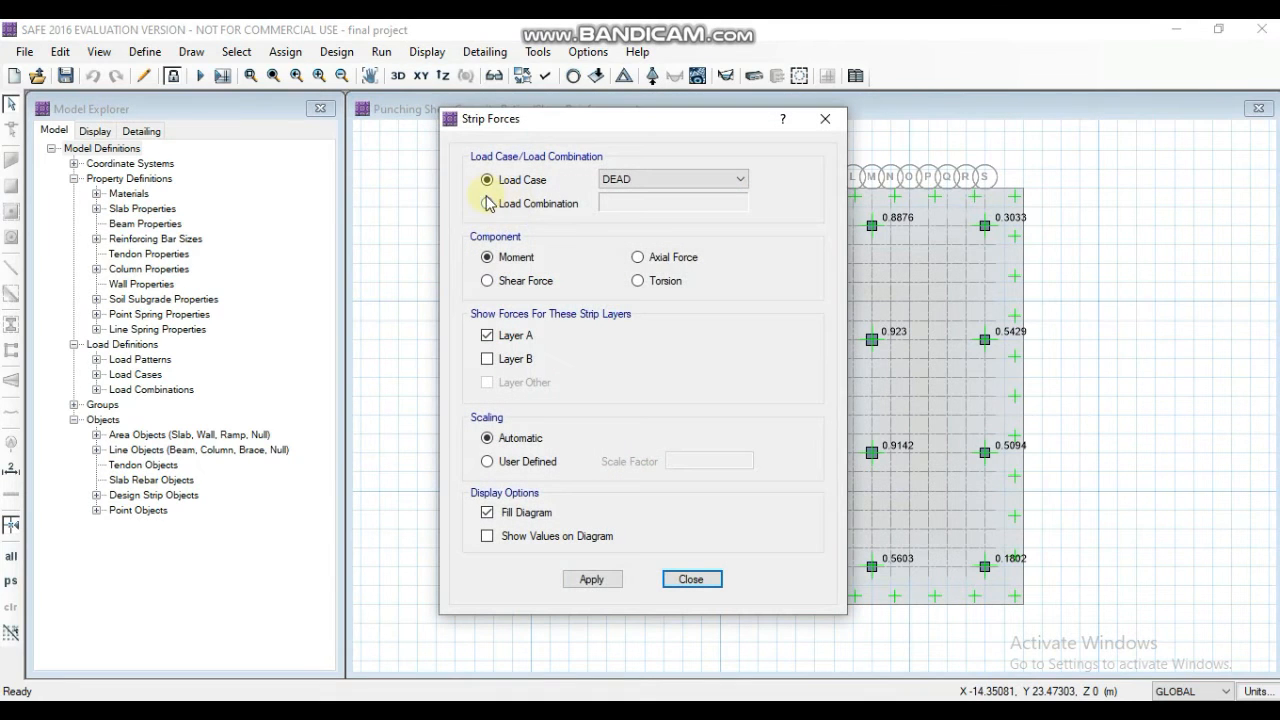
{"action": "left_click_drag", "start_coordinate": [557, 131], "coordinate": [298, 97]}
{"action": "left_click", "coordinate": [262, 147]}
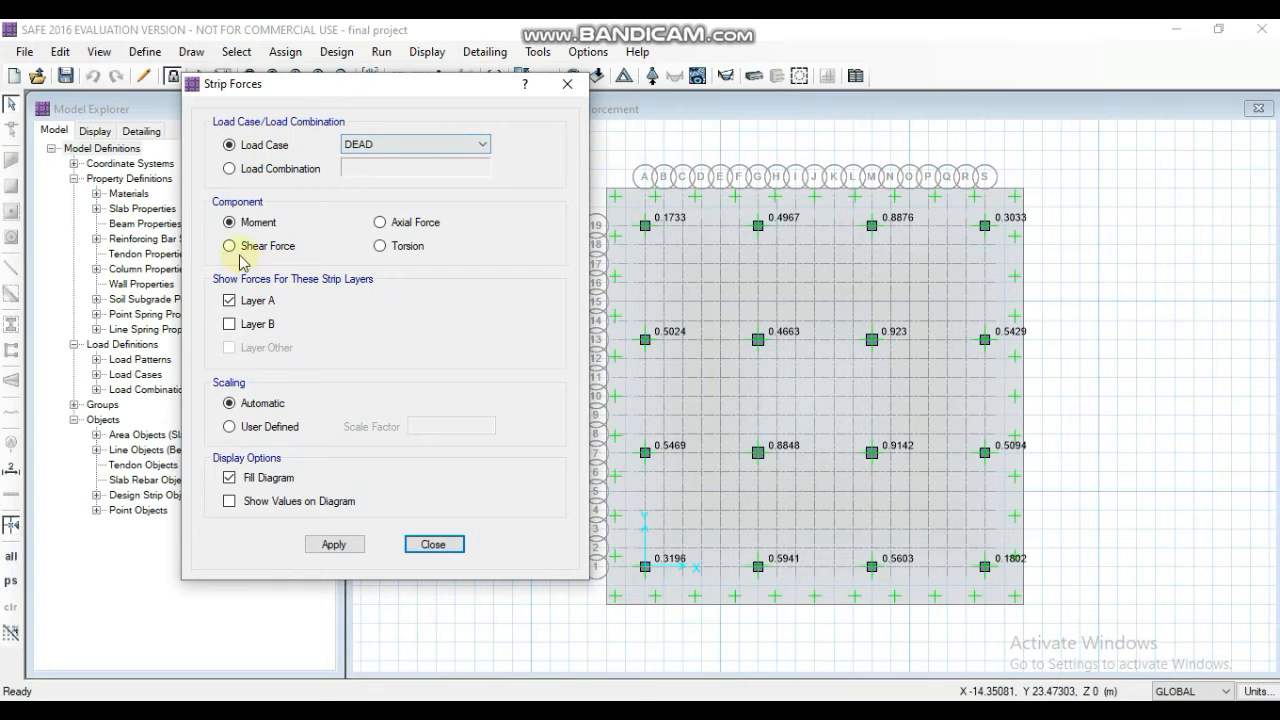
{"action": "left_click", "coordinate": [334, 544]}
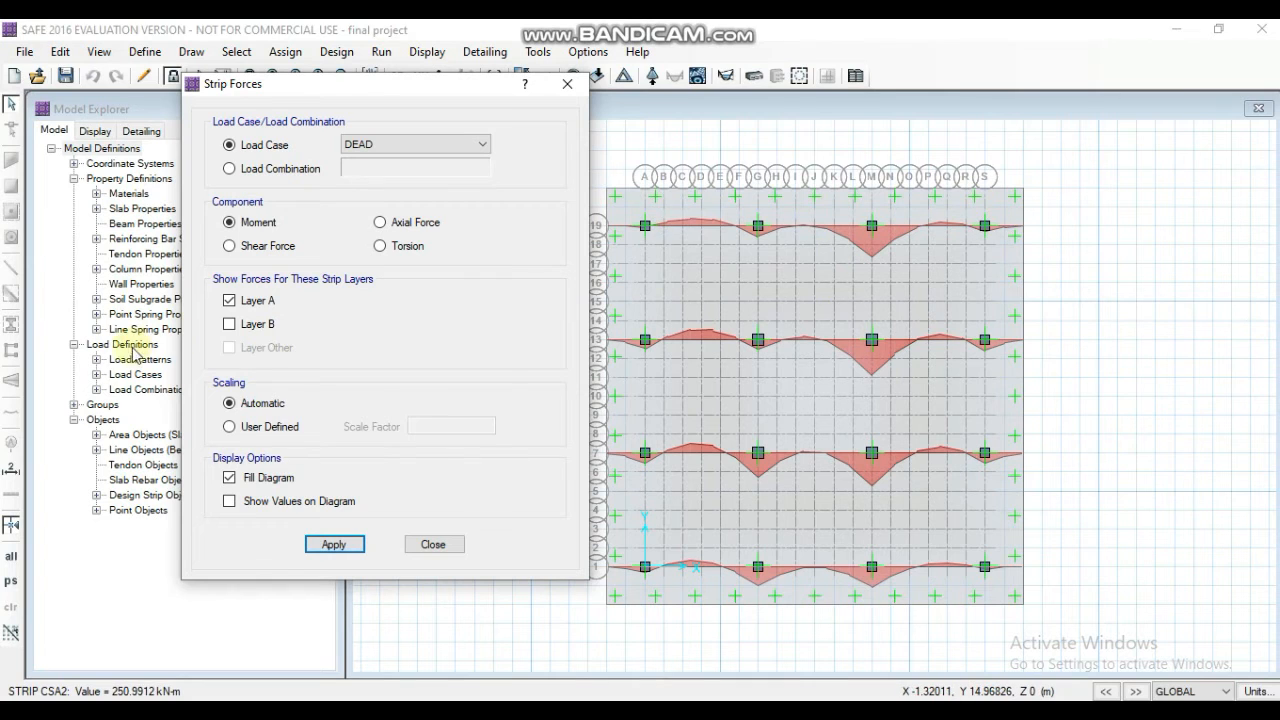
{"action": "left_click", "coordinate": [228, 336]}
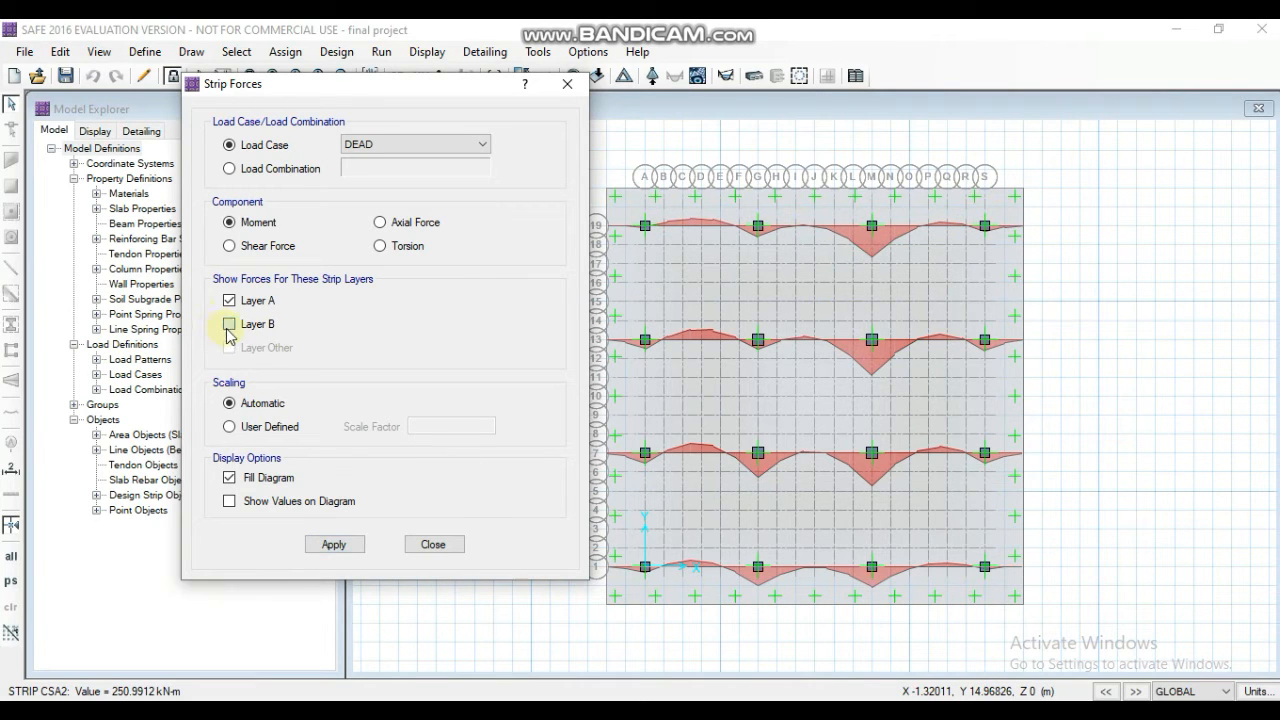
{"action": "left_click", "coordinate": [318, 542]}
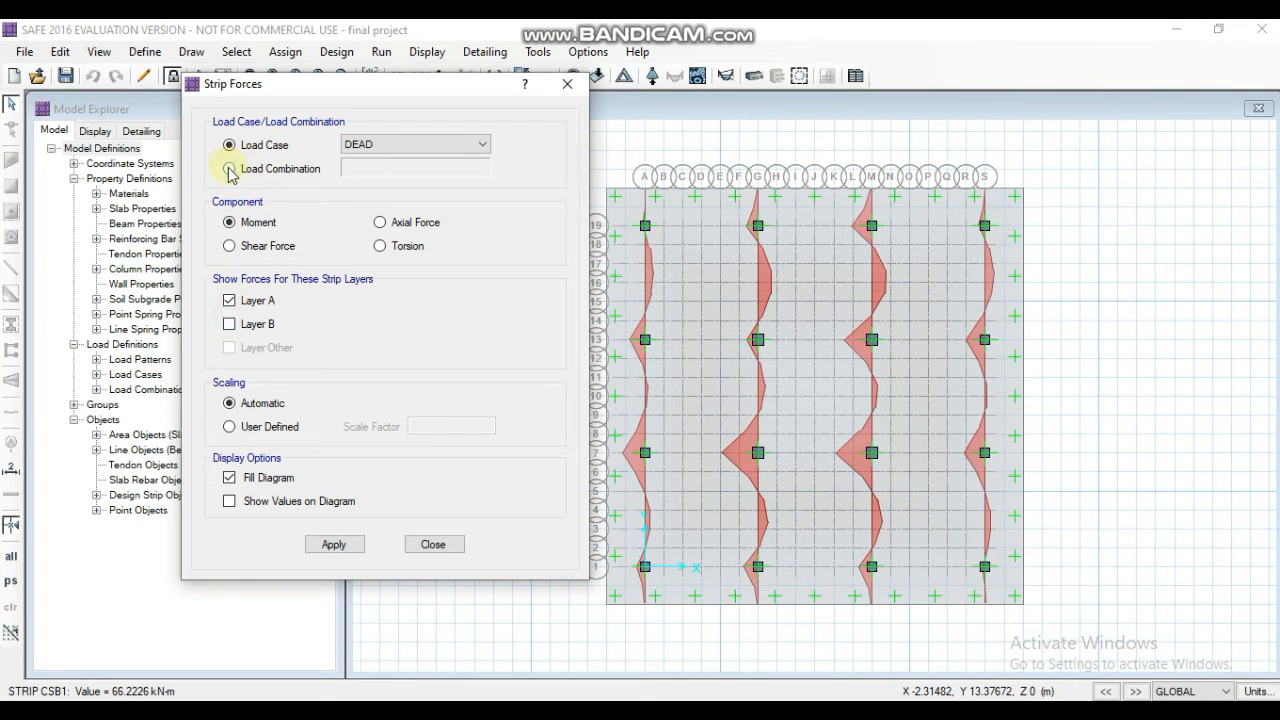
- Display the strip moment diagrams for the LIVE load case, first for Layer A and then for Layer B
{"action": "left_click", "coordinate": [388, 146]}
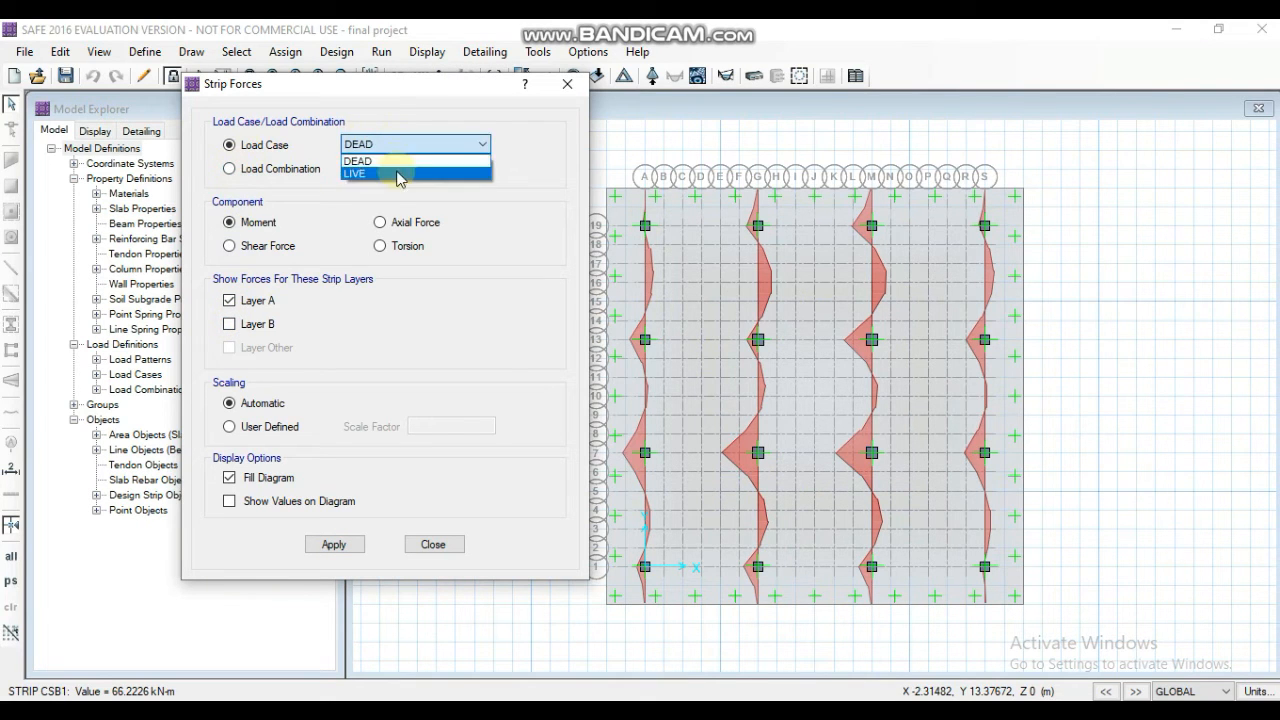
{"action": "left_click", "coordinate": [392, 166]}
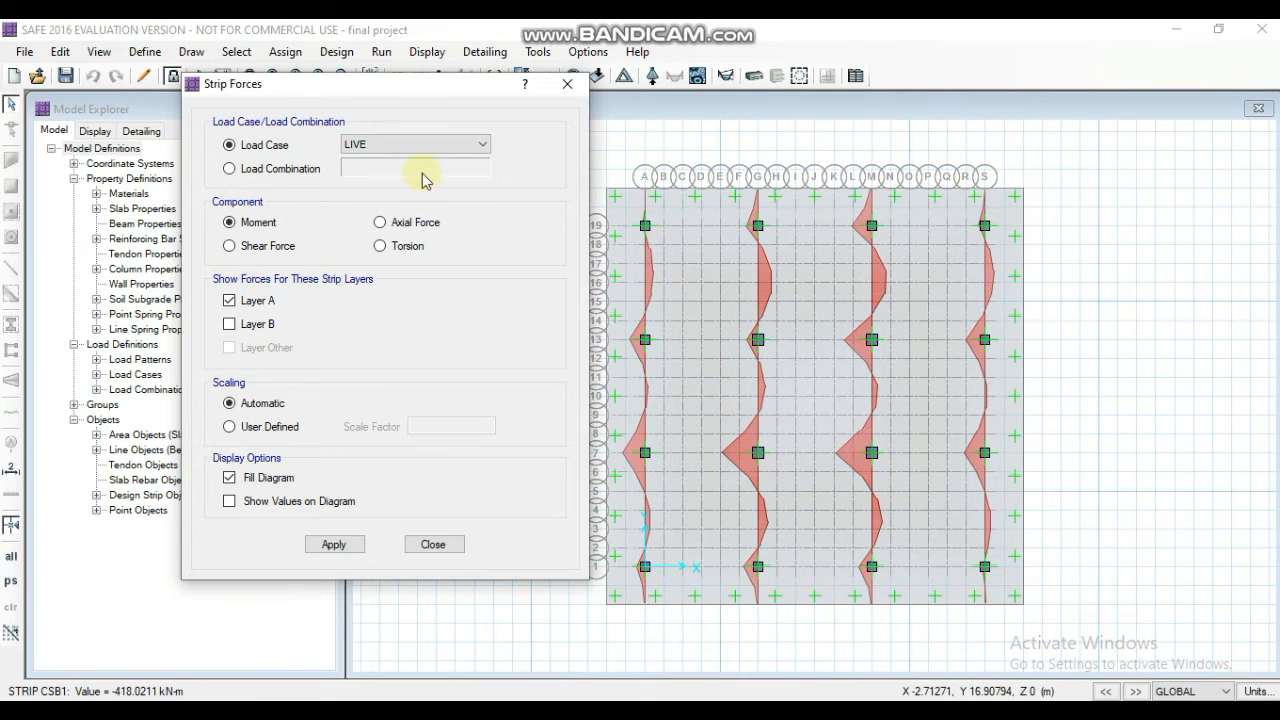
{"action": "left_click", "coordinate": [324, 548]}
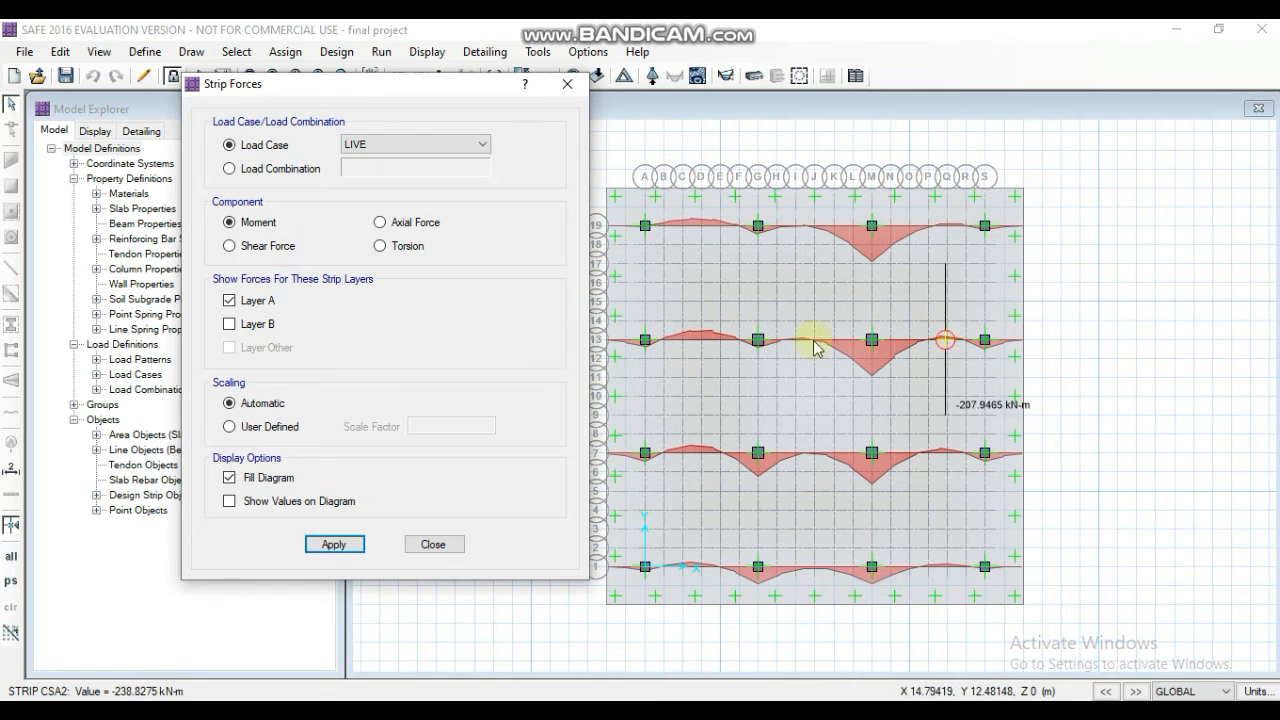
{"action": "left_click", "coordinate": [230, 324]}
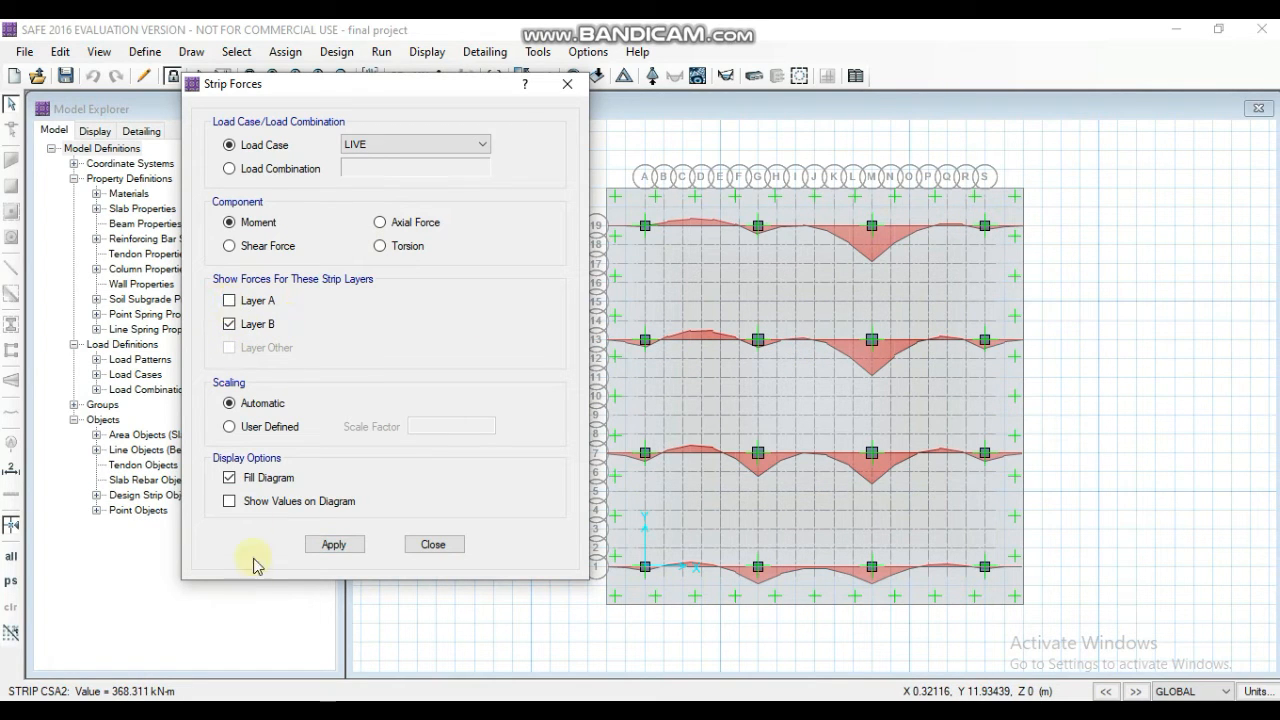
{"action": "left_click", "coordinate": [331, 548]}
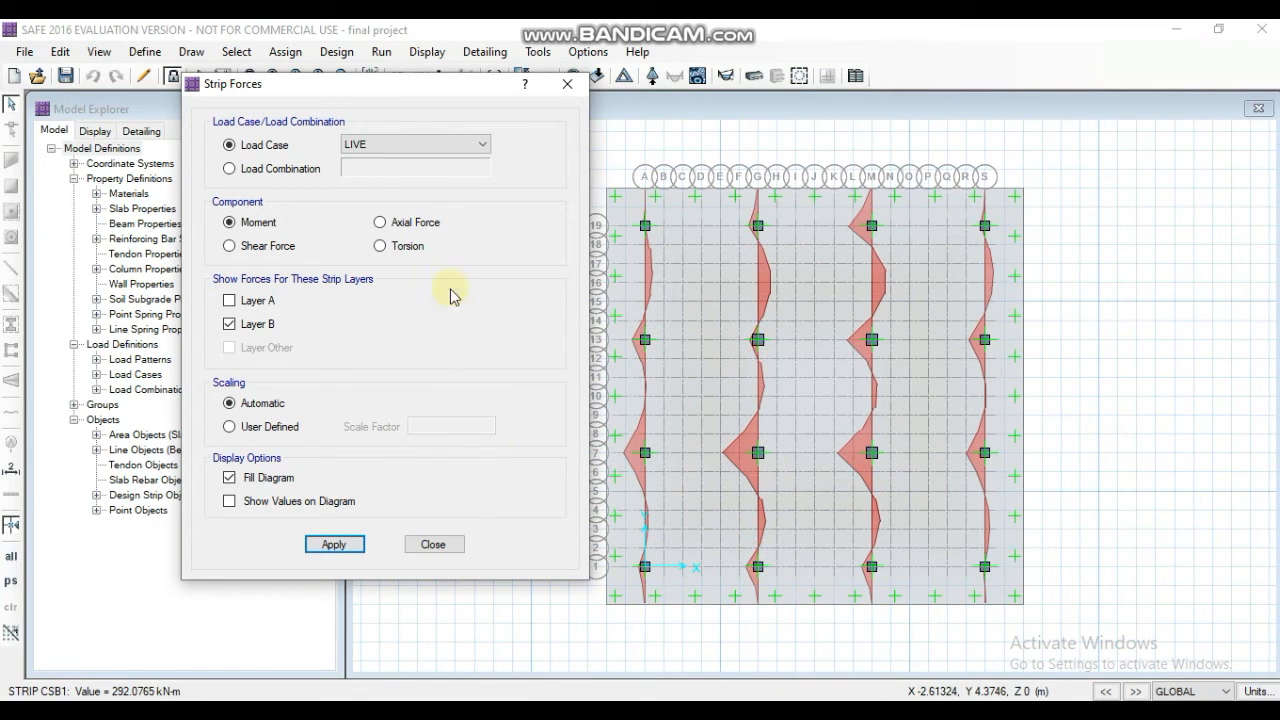
- Display the Layer B strip moment diagrams for the load combination COMB1
{"action": "left_click", "coordinate": [231, 169]}
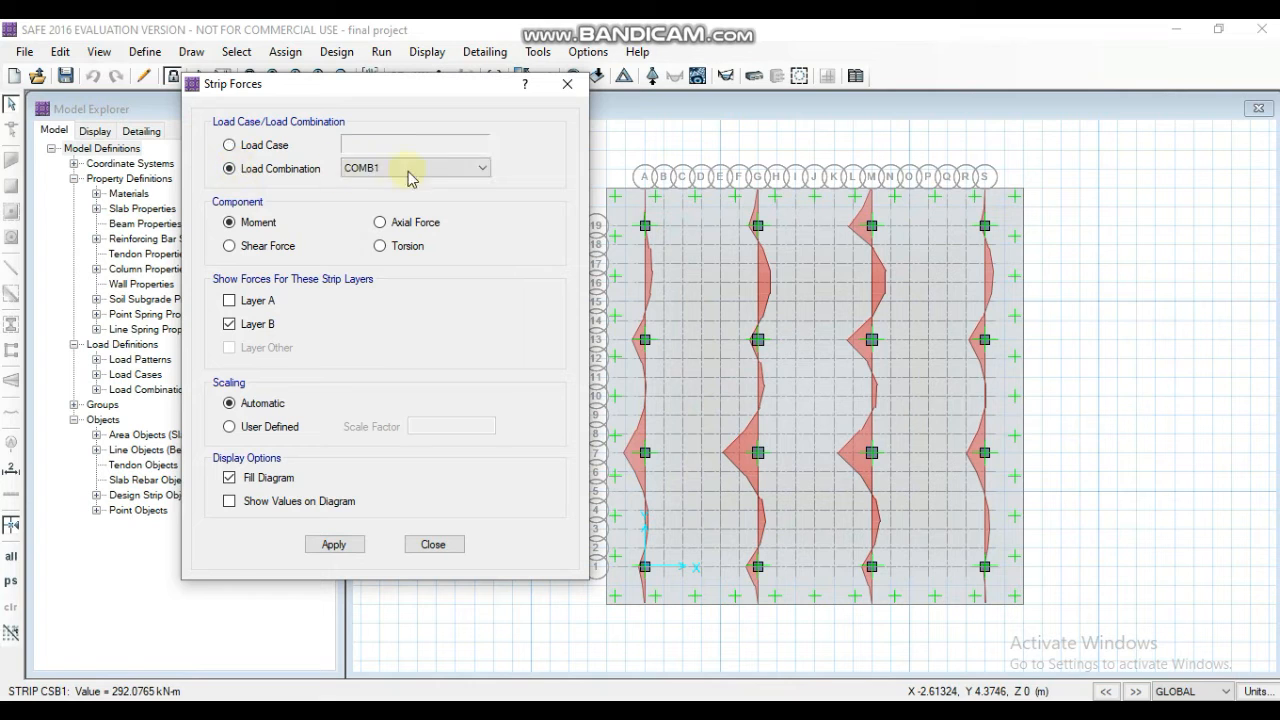
{"action": "left_click", "coordinate": [410, 168]}
{"action": "left_click", "coordinate": [425, 182]}
{"action": "left_click", "coordinate": [259, 223]}
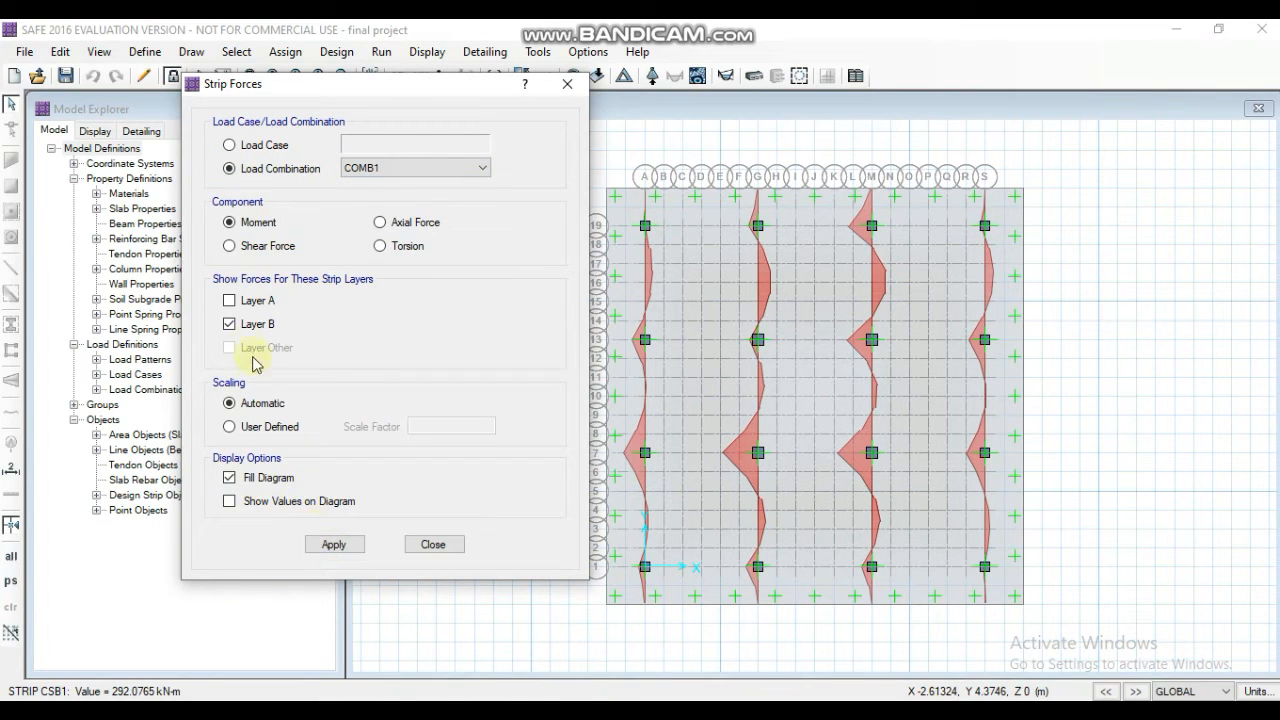
{"action": "left_click", "coordinate": [340, 543]}
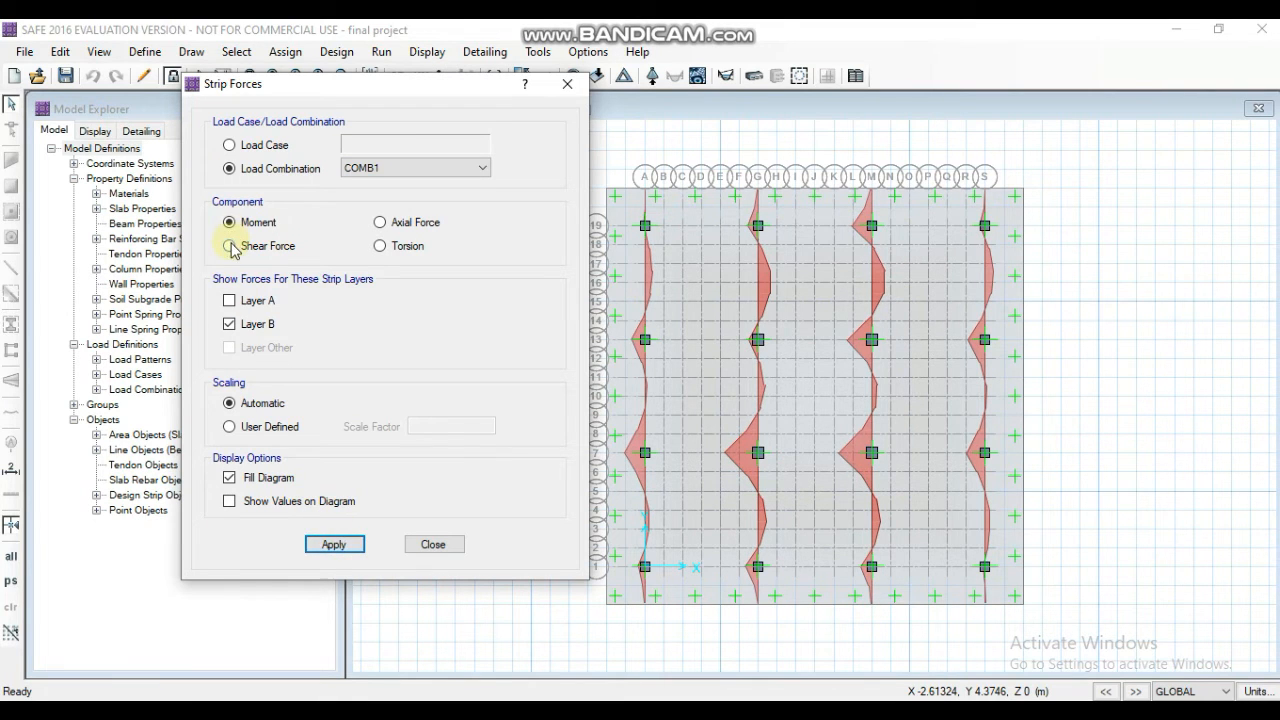
- Display the COMB1 strip shear force diagrams, first for Layer B and then for Layer A
{"action": "left_click", "coordinate": [324, 548]}
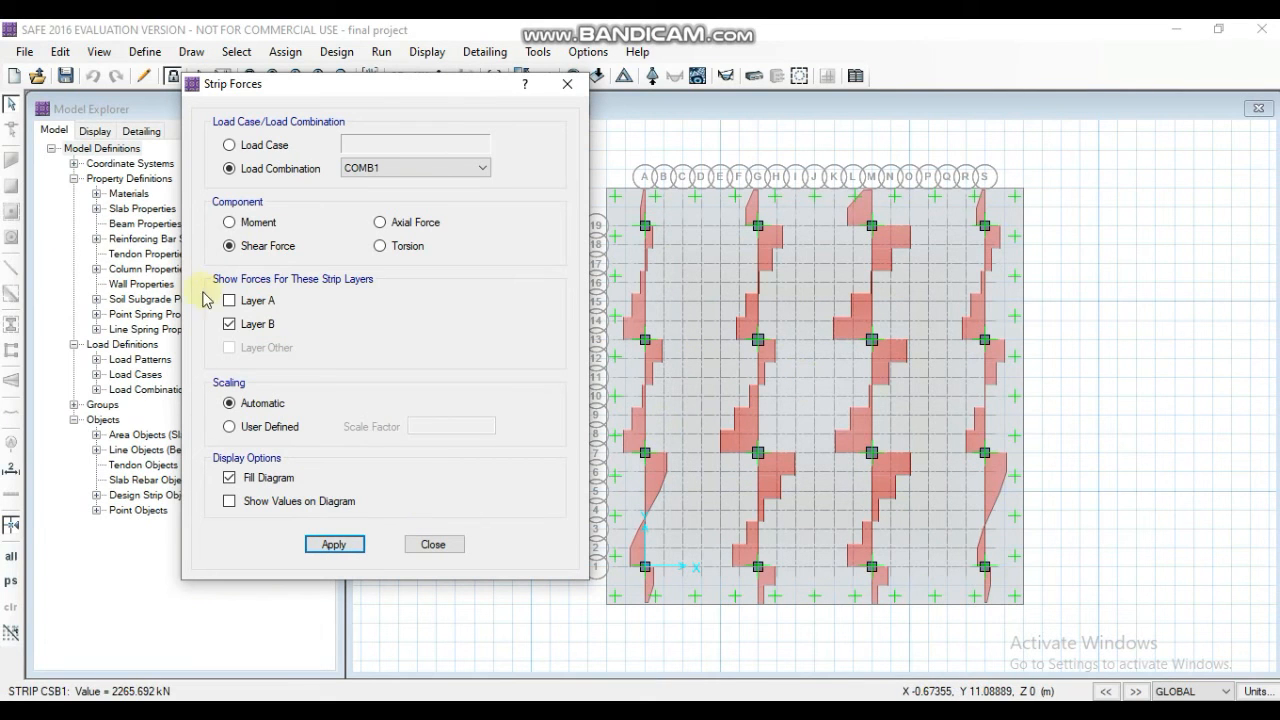
{"action": "left_click", "coordinate": [229, 301]}
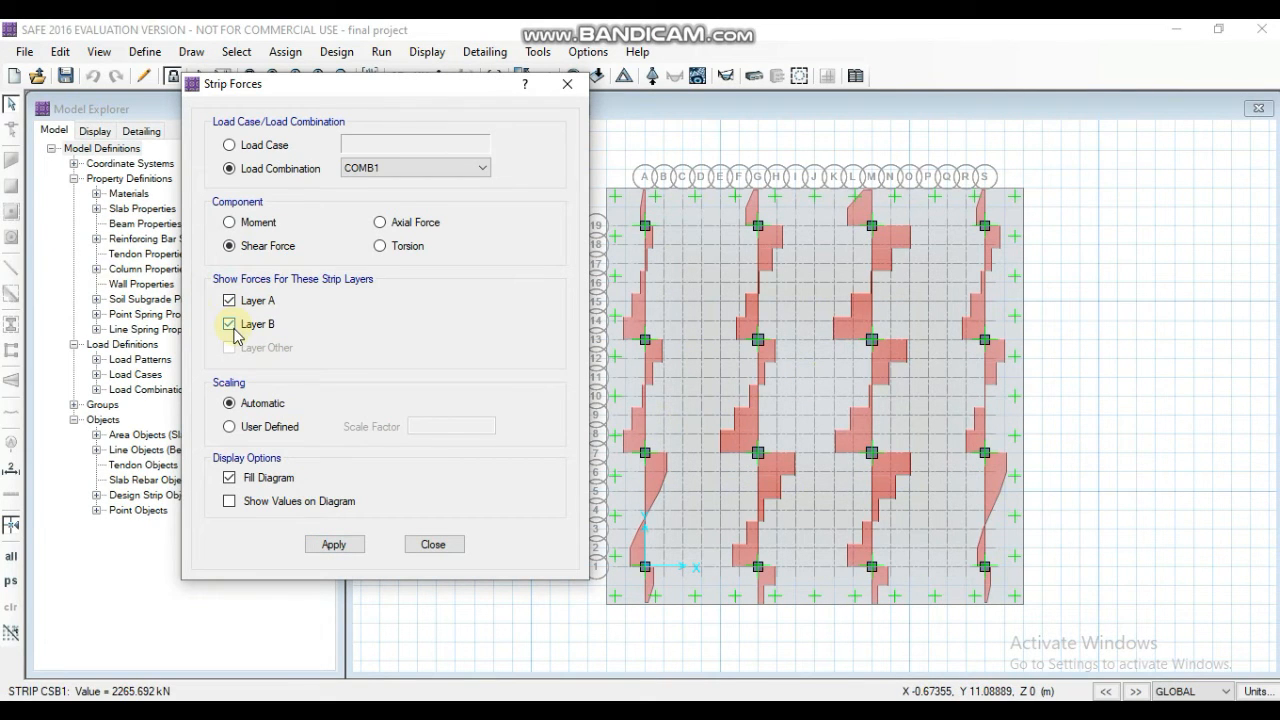
{"action": "left_click", "coordinate": [320, 548]}
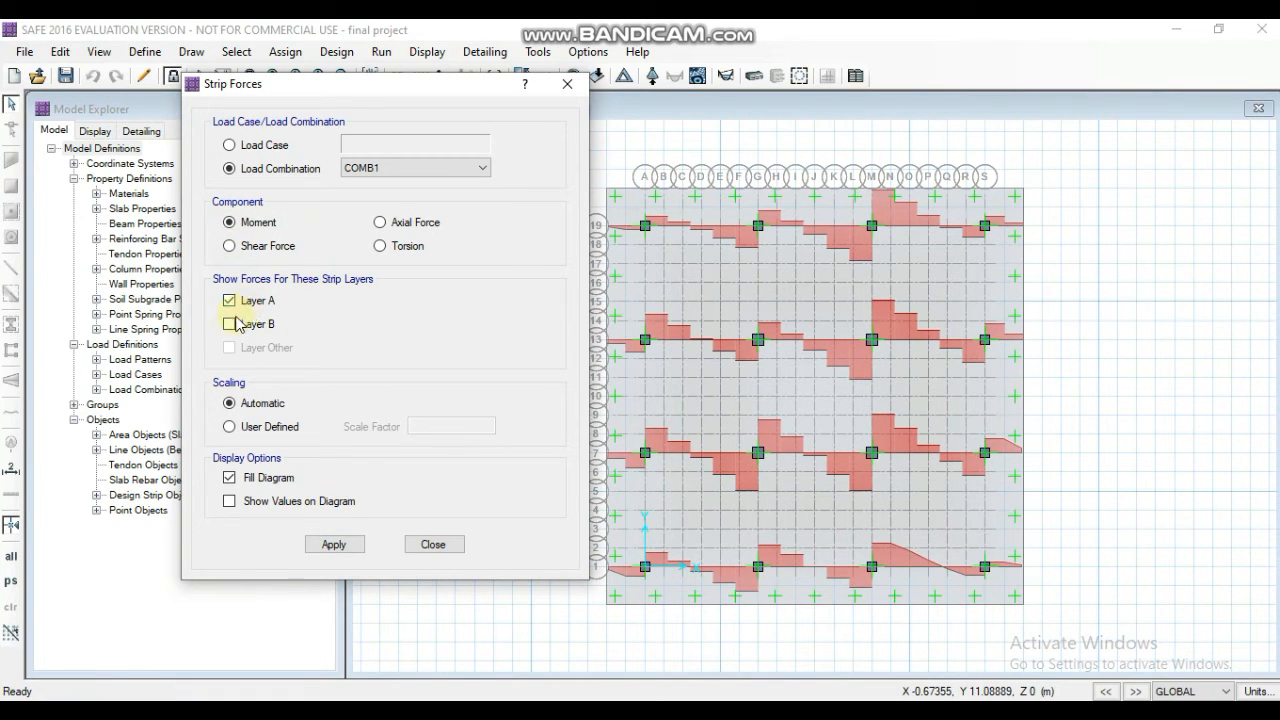
- Display the COMB1 strip moment diagrams for Layer A and close the strip forces settings
{"action": "left_click", "coordinate": [317, 545]}
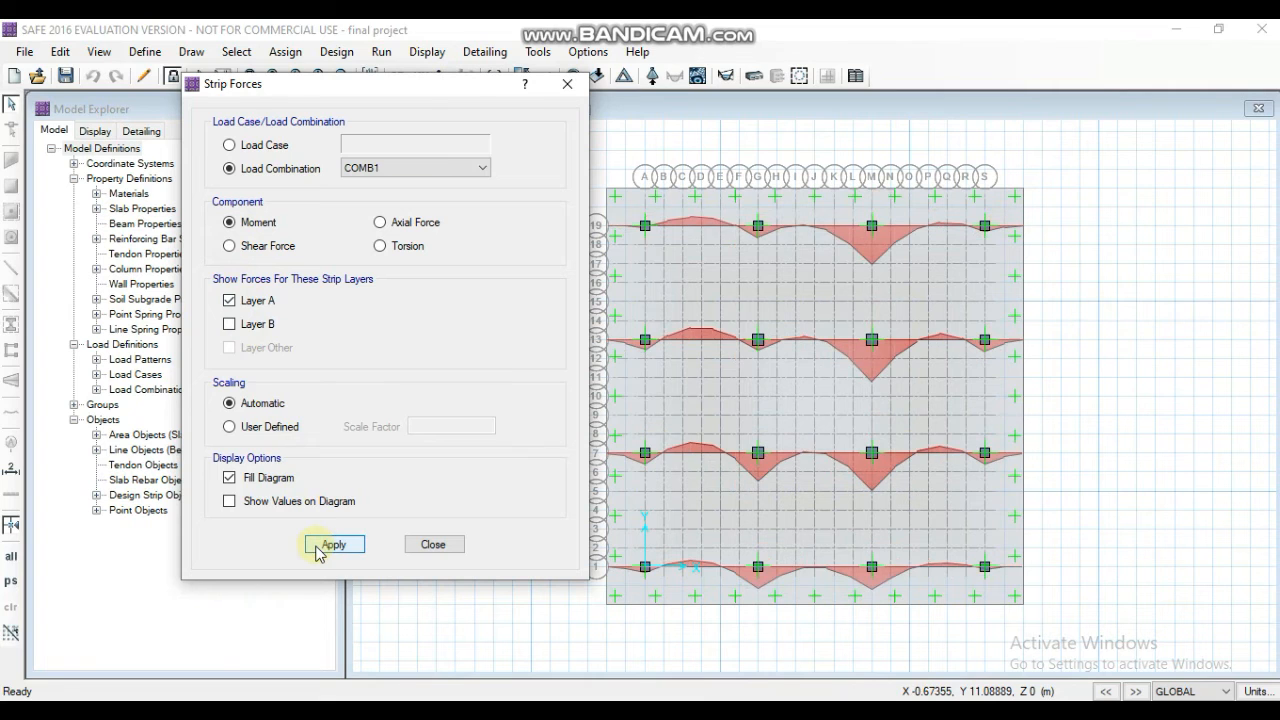
{"action": "mouse_move", "coordinate": [750, 376]}
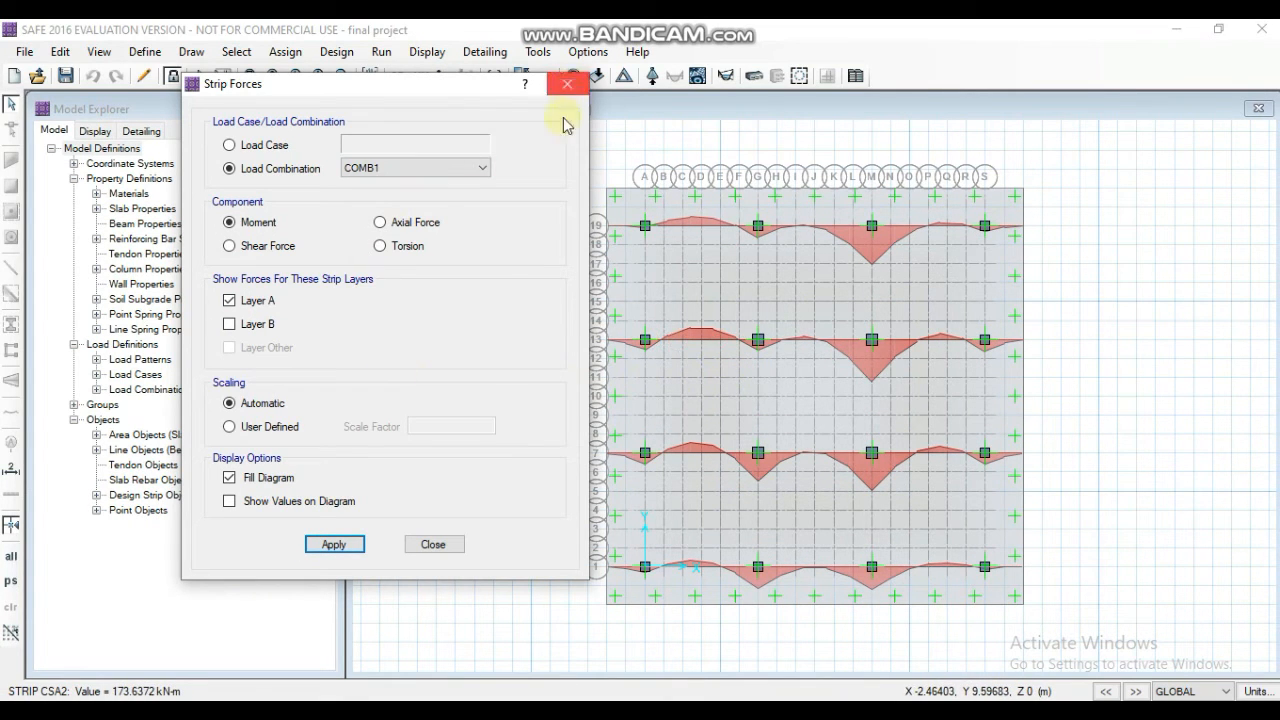
{"action": "left_click", "coordinate": [460, 547]}
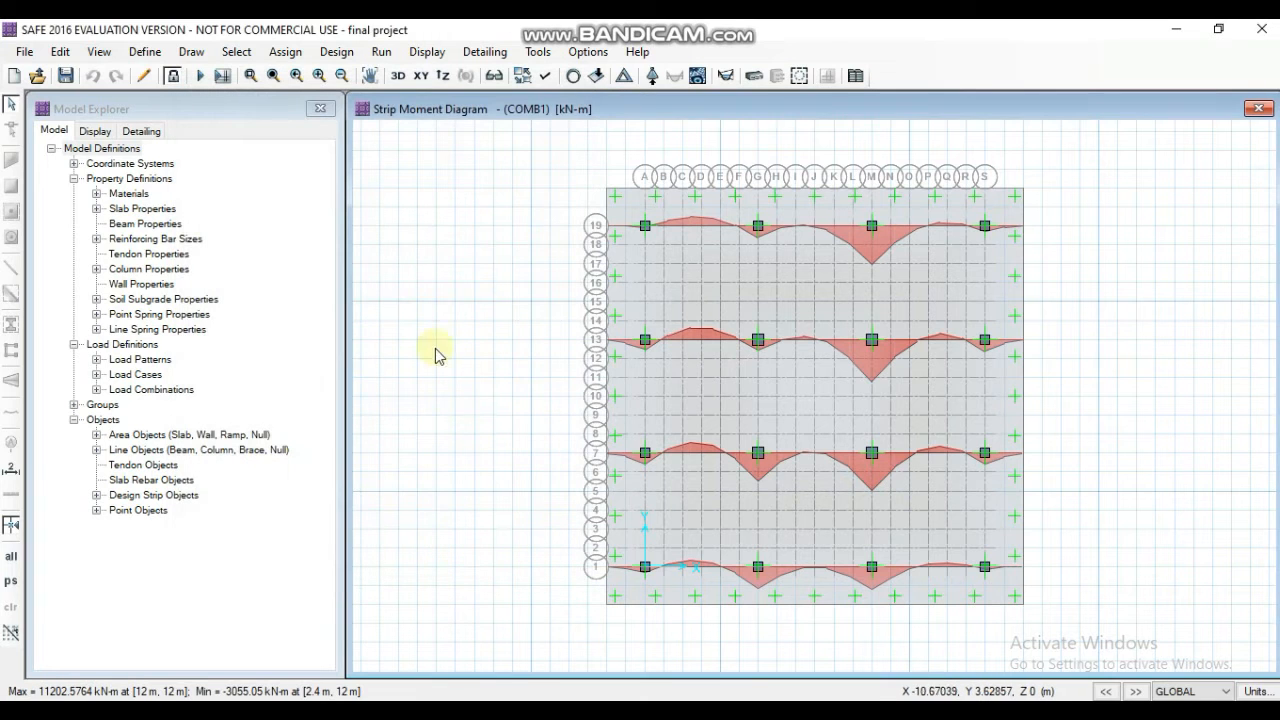
- Display the strip-based slab design for Layer A as enveloping flexural reinforcement intensity, with top and bottom rebar
{"action": "left_click", "coordinate": [427, 52]}
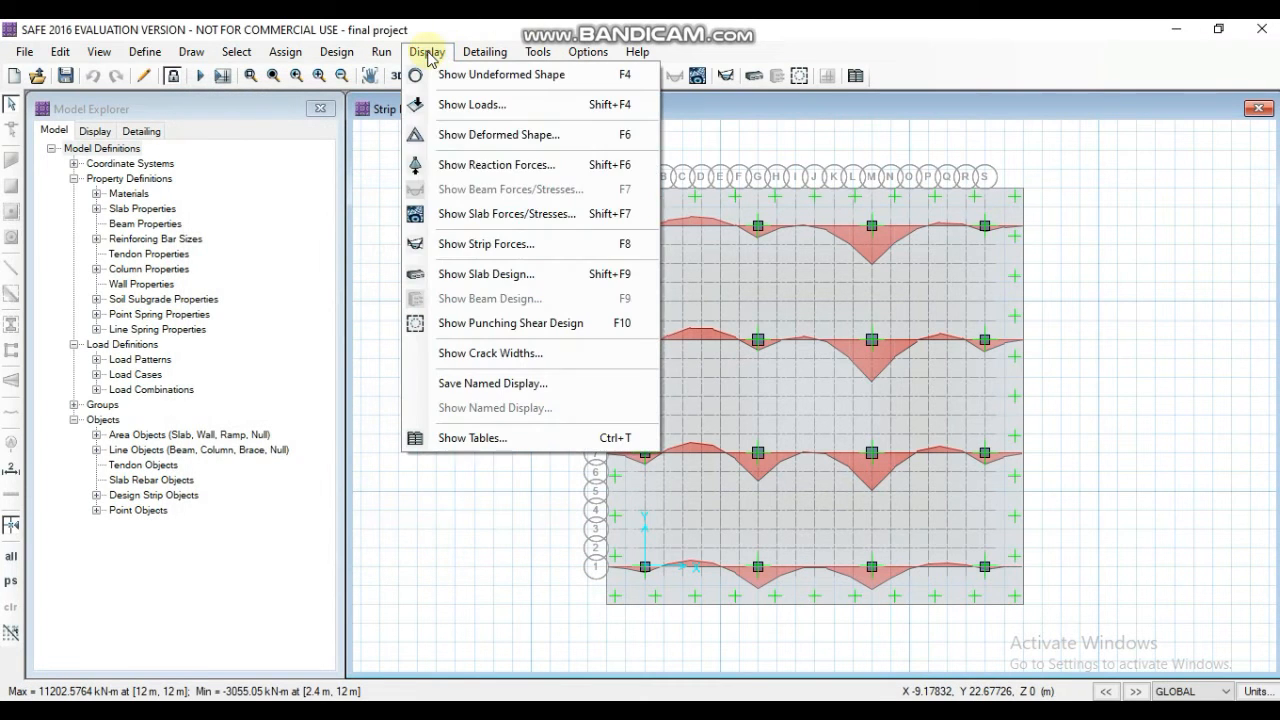
{"action": "left_click", "coordinate": [455, 270]}
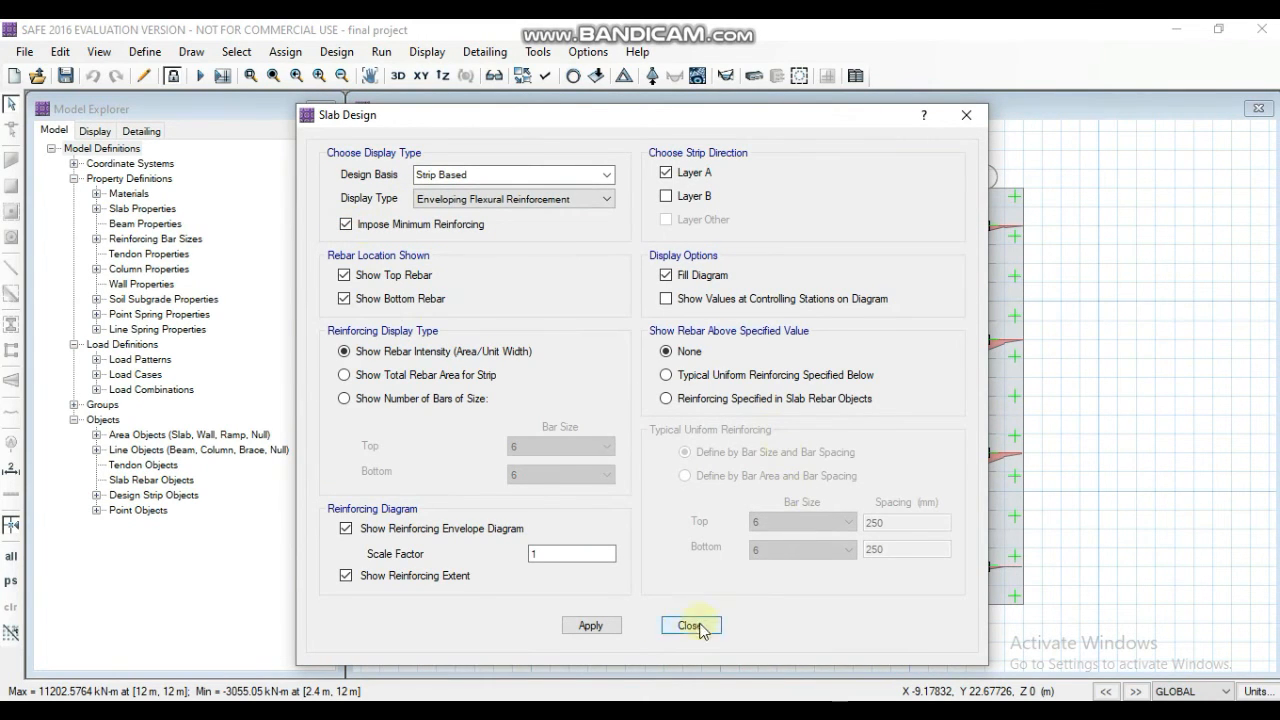
{"action": "left_click", "coordinate": [593, 626]}
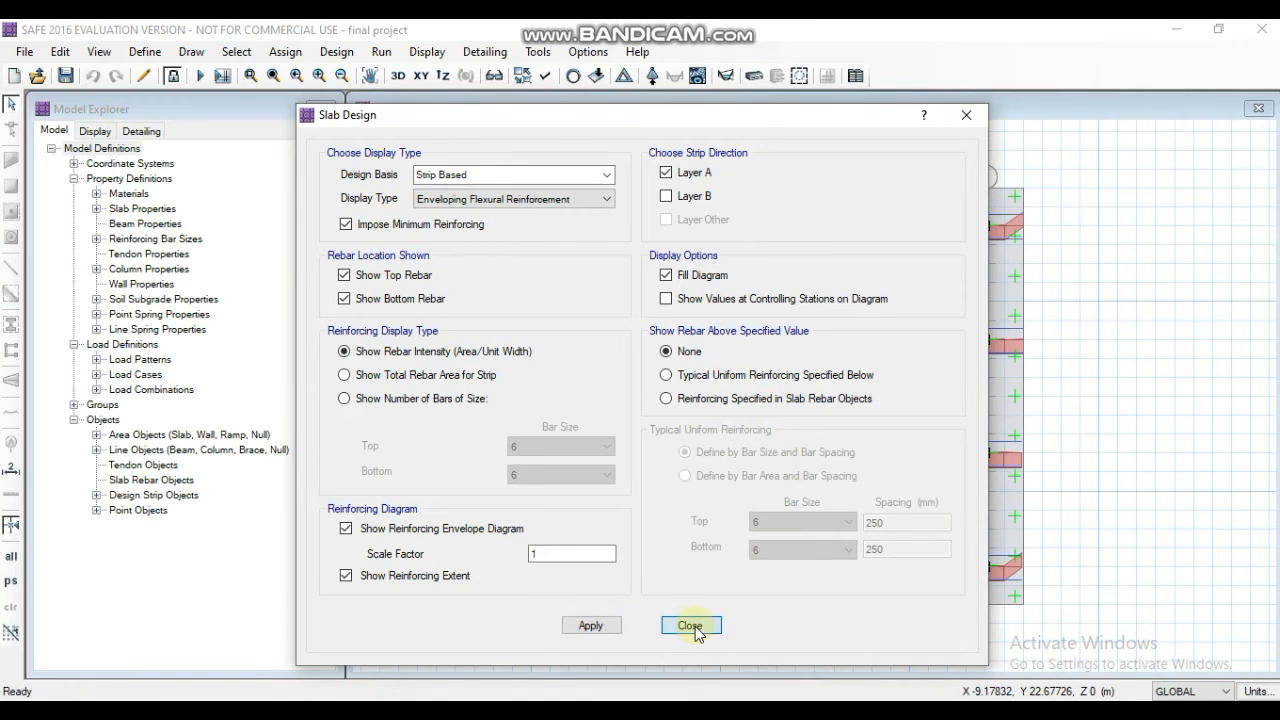
{"action": "left_click", "coordinate": [690, 625]}
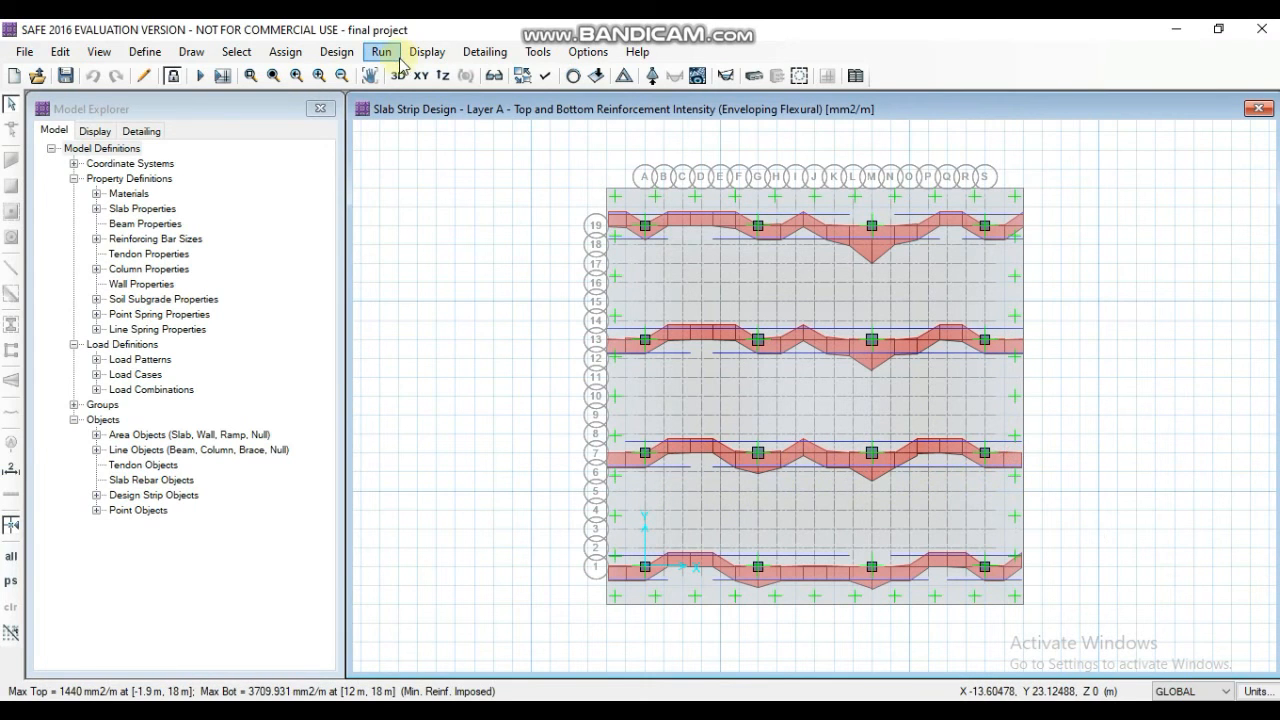
- Switch the slab design display from Layer A to the Layer B strips, keeping the enveloping flexural reinforcement
{"action": "left_click", "coordinate": [427, 51]}
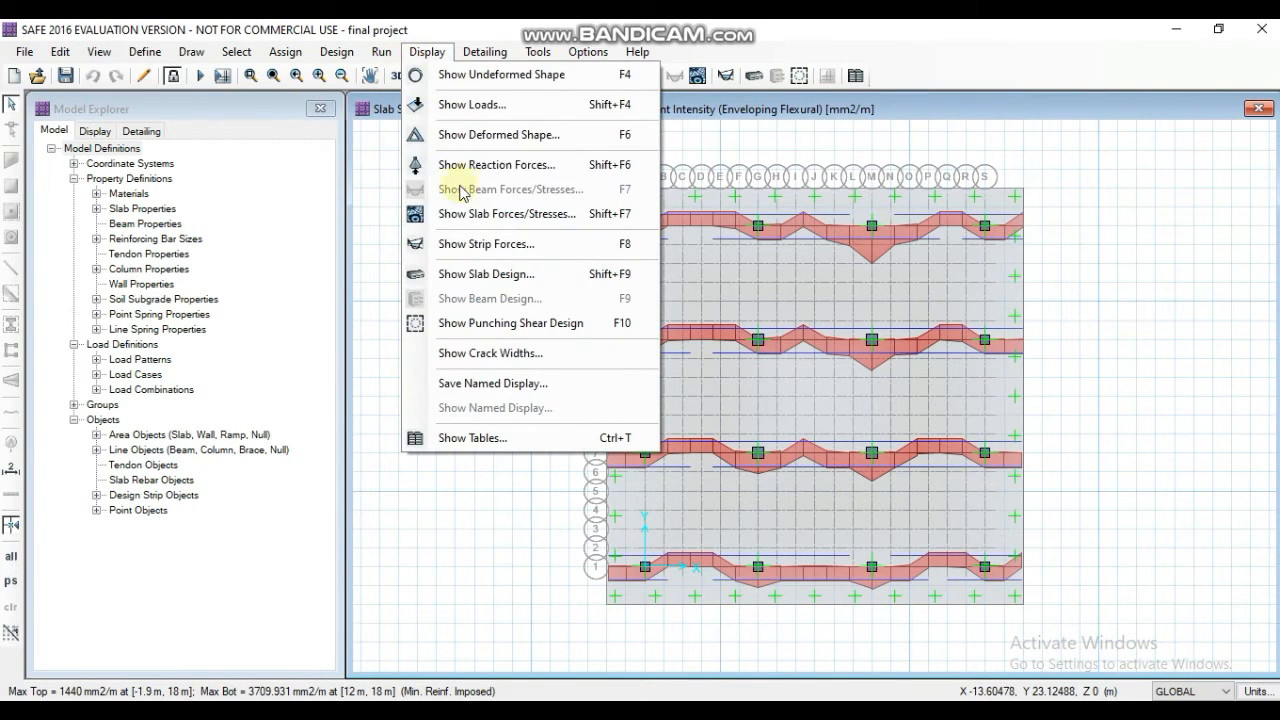
{"action": "left_click", "coordinate": [480, 273]}
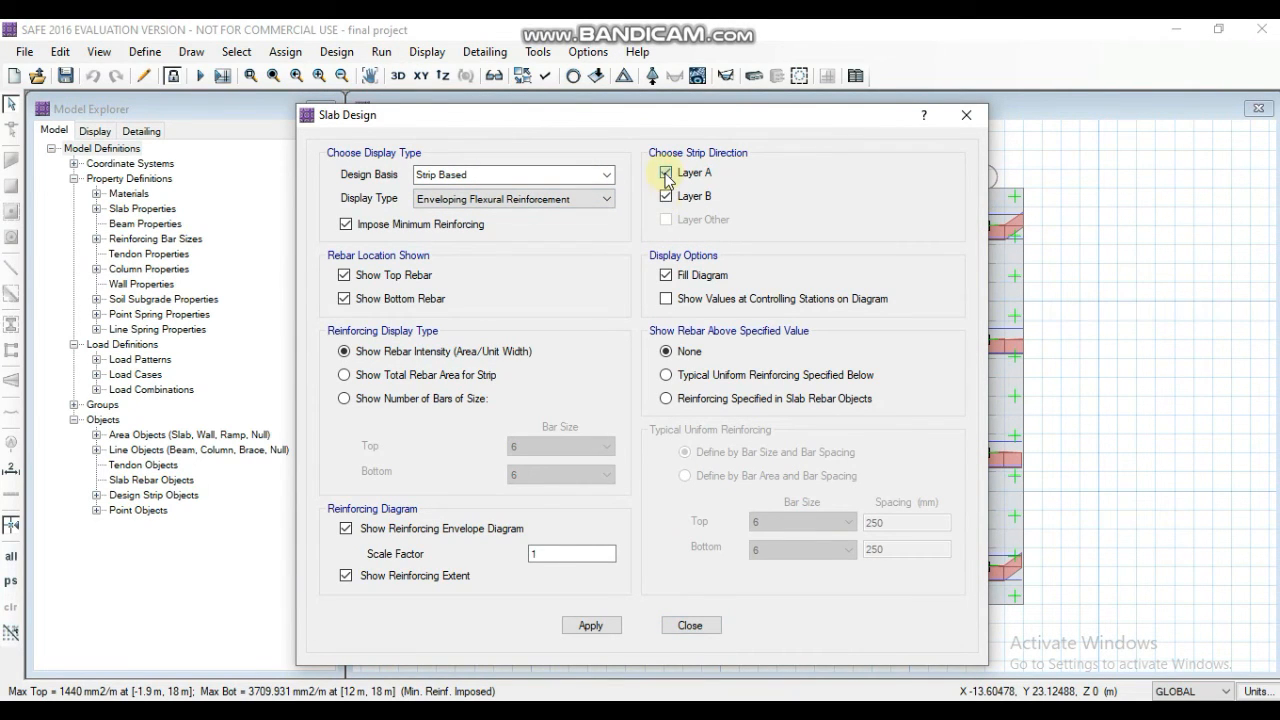
{"action": "left_click", "coordinate": [588, 624]}
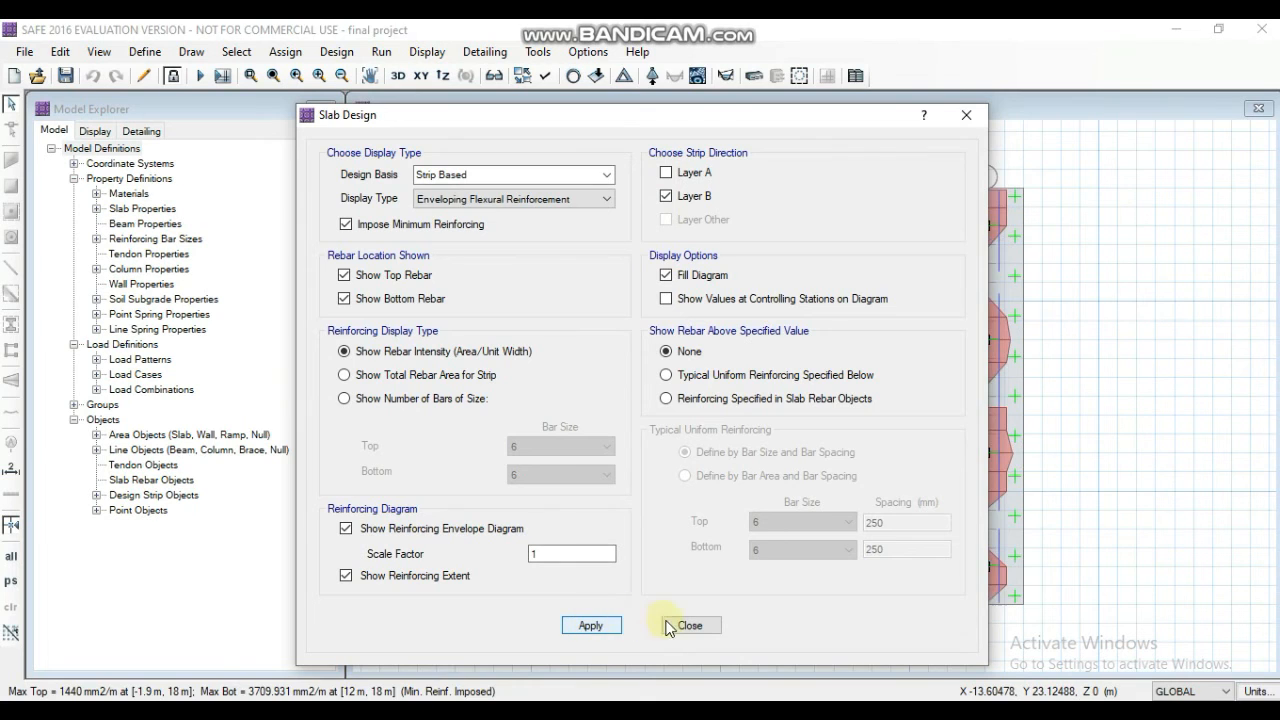
{"action": "left_click", "coordinate": [683, 626]}
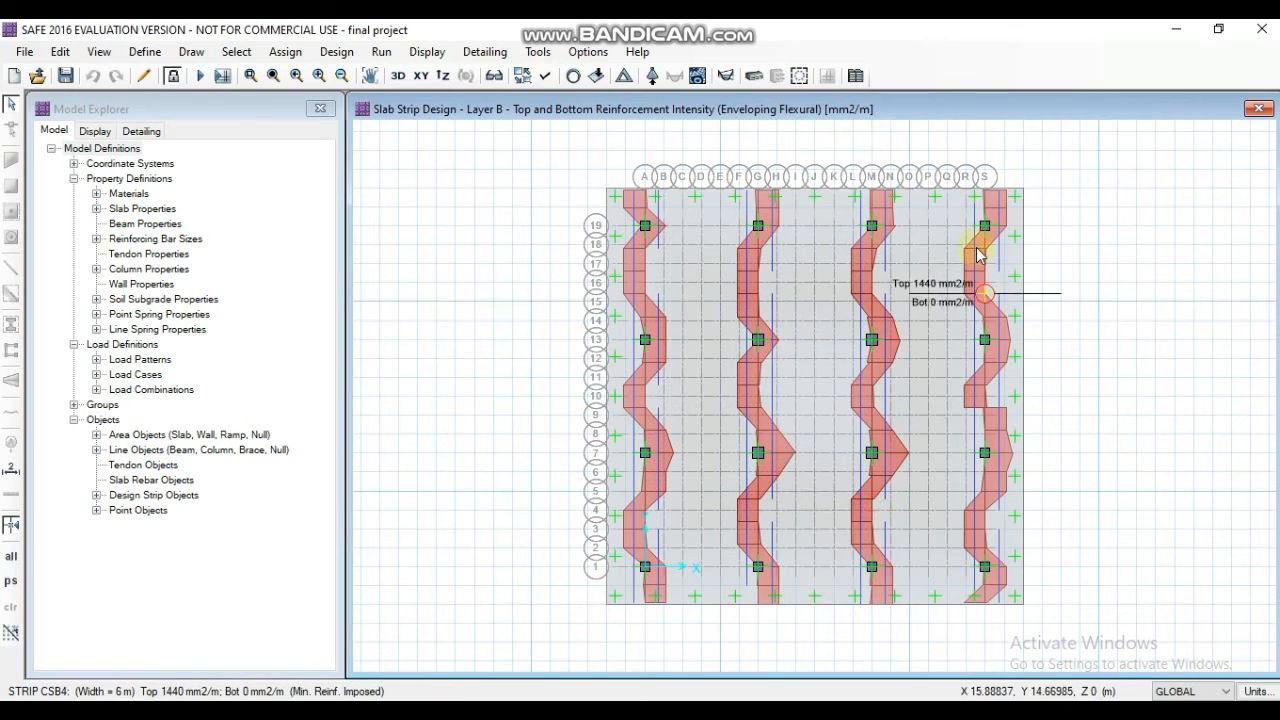
- Display the slab resultant MMax moment contours for the load combination COMB1
{"action": "left_click", "coordinate": [441, 57]}
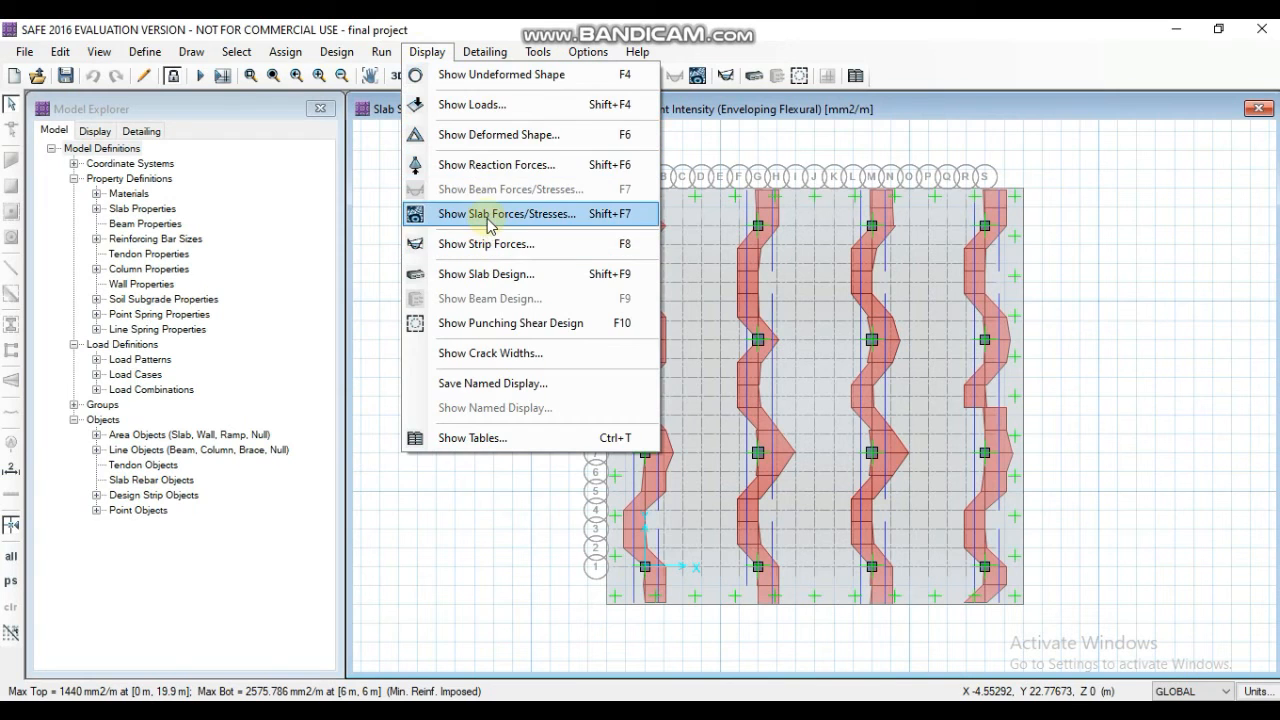
{"action": "left_click", "coordinate": [487, 218]}
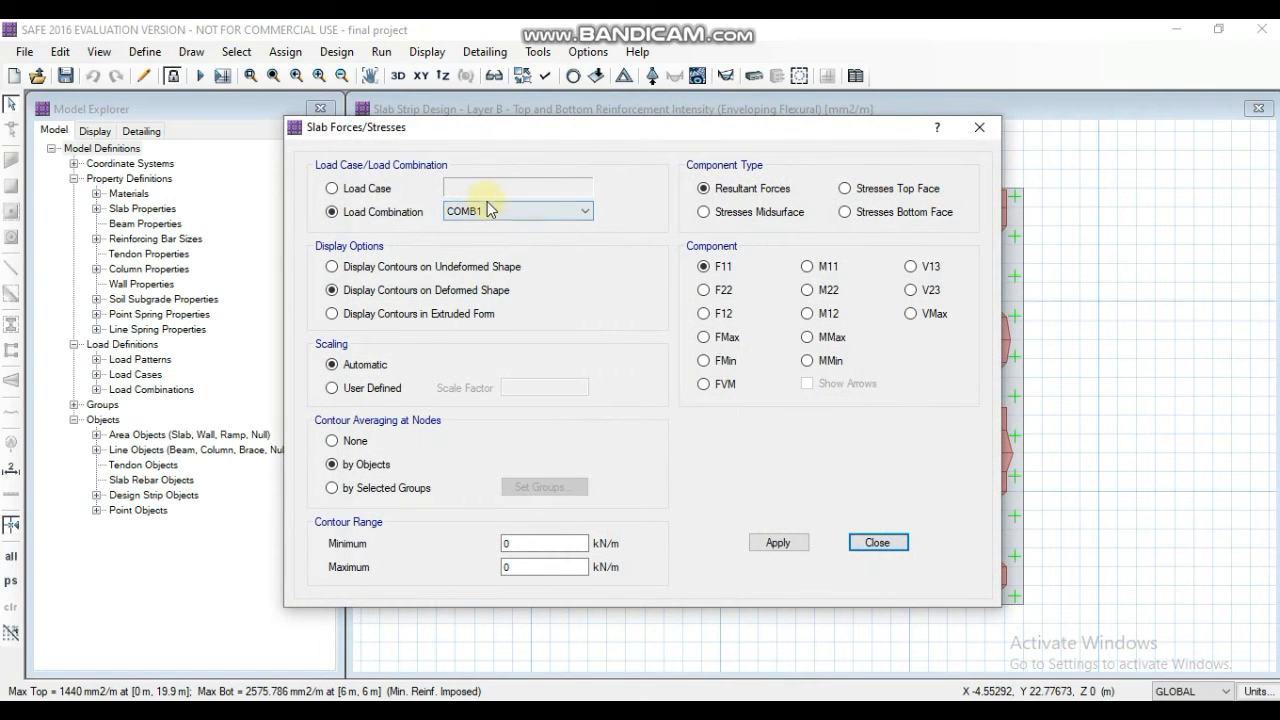
{"action": "left_click", "coordinate": [808, 337]}
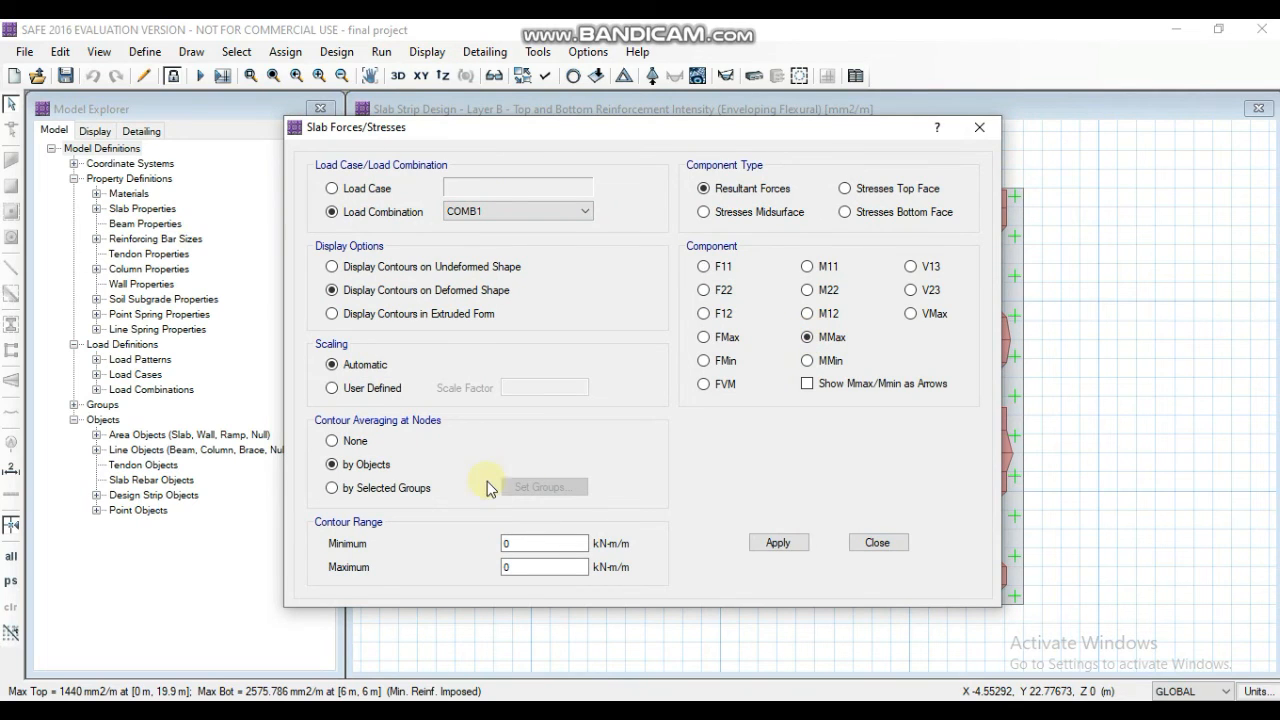
{"action": "left_click", "coordinate": [770, 550]}
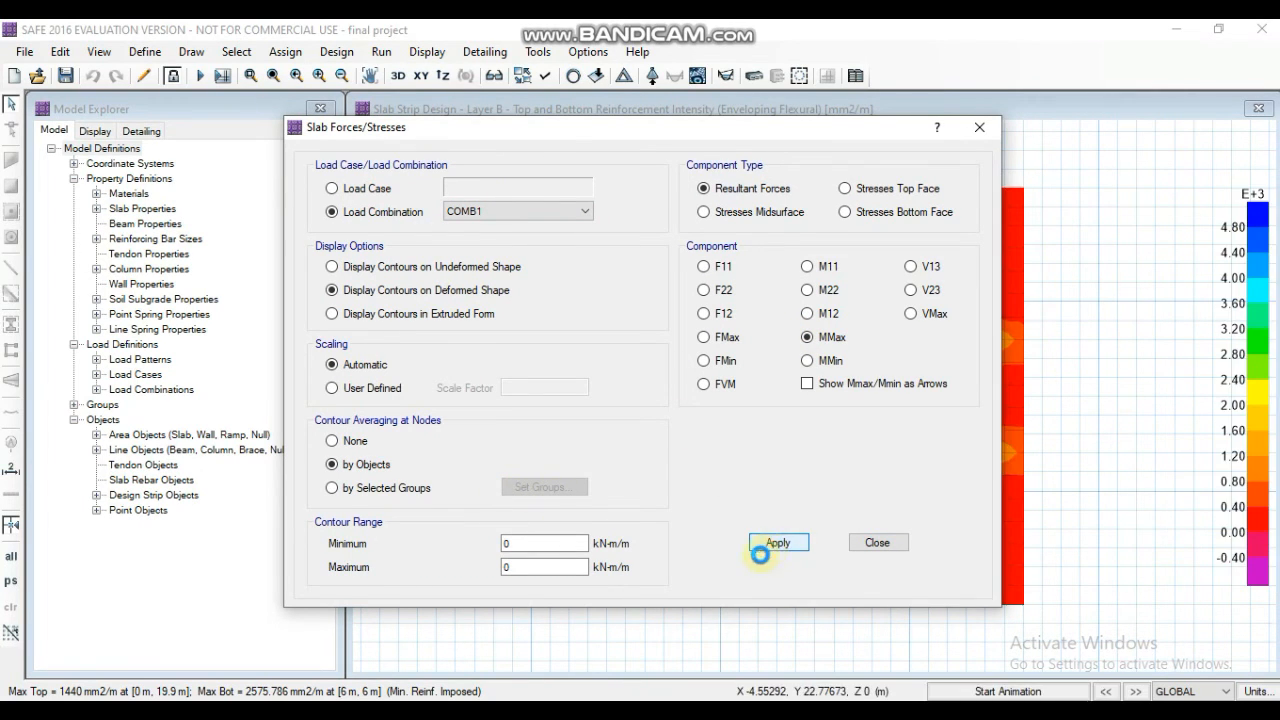
{"action": "left_click", "coordinate": [875, 541]}
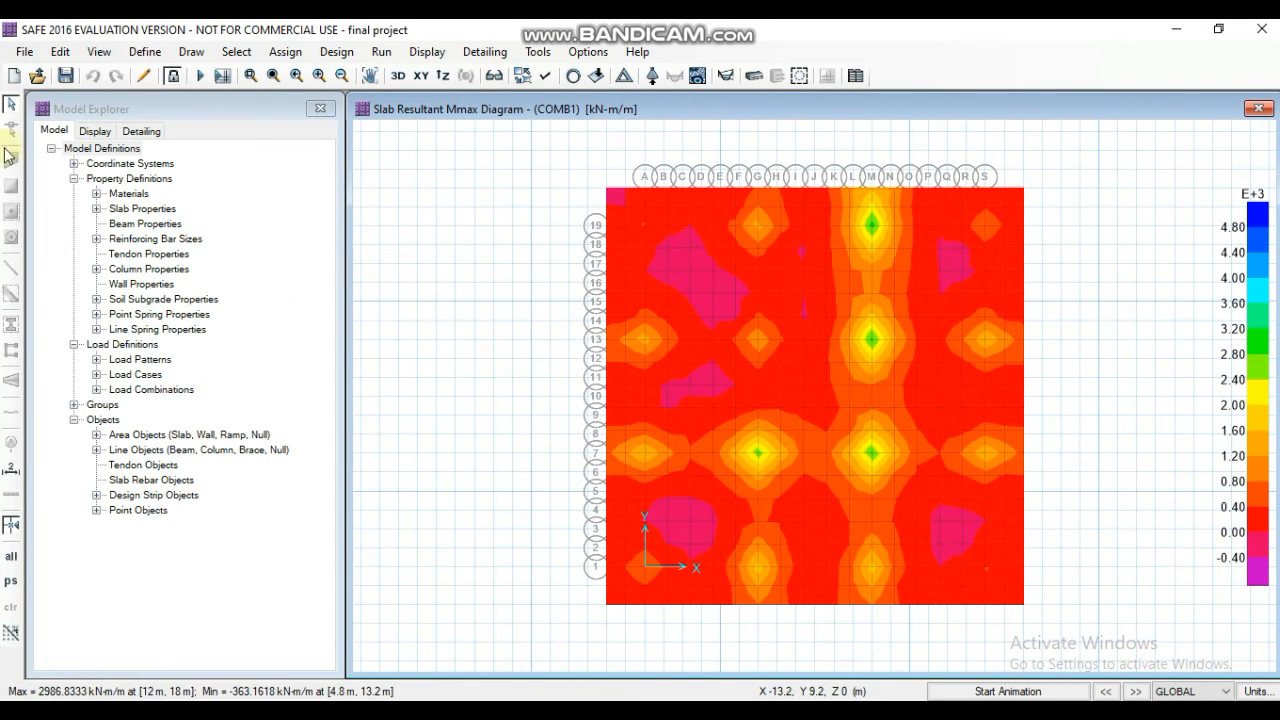
- Display the slab bottom face crack widths for the DEAD load case and uncover the plan to view them
{"action": "left_click", "coordinate": [427, 51]}
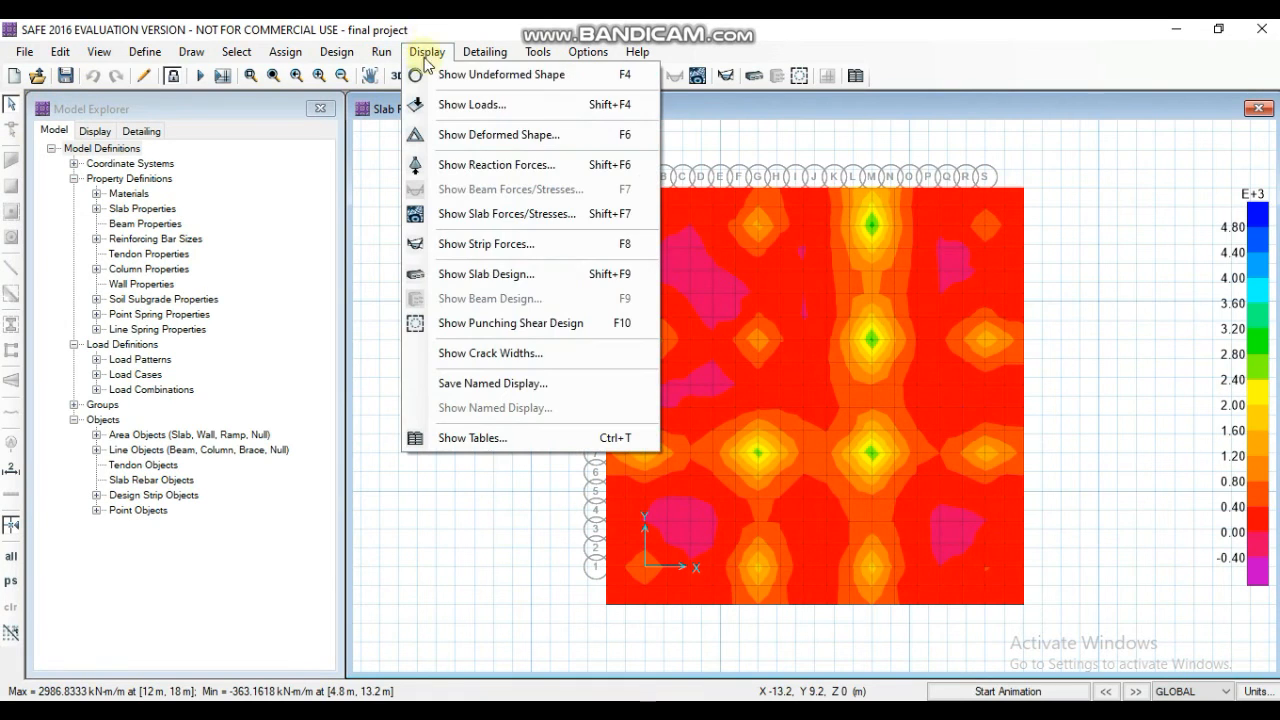
{"action": "left_click", "coordinate": [484, 355]}
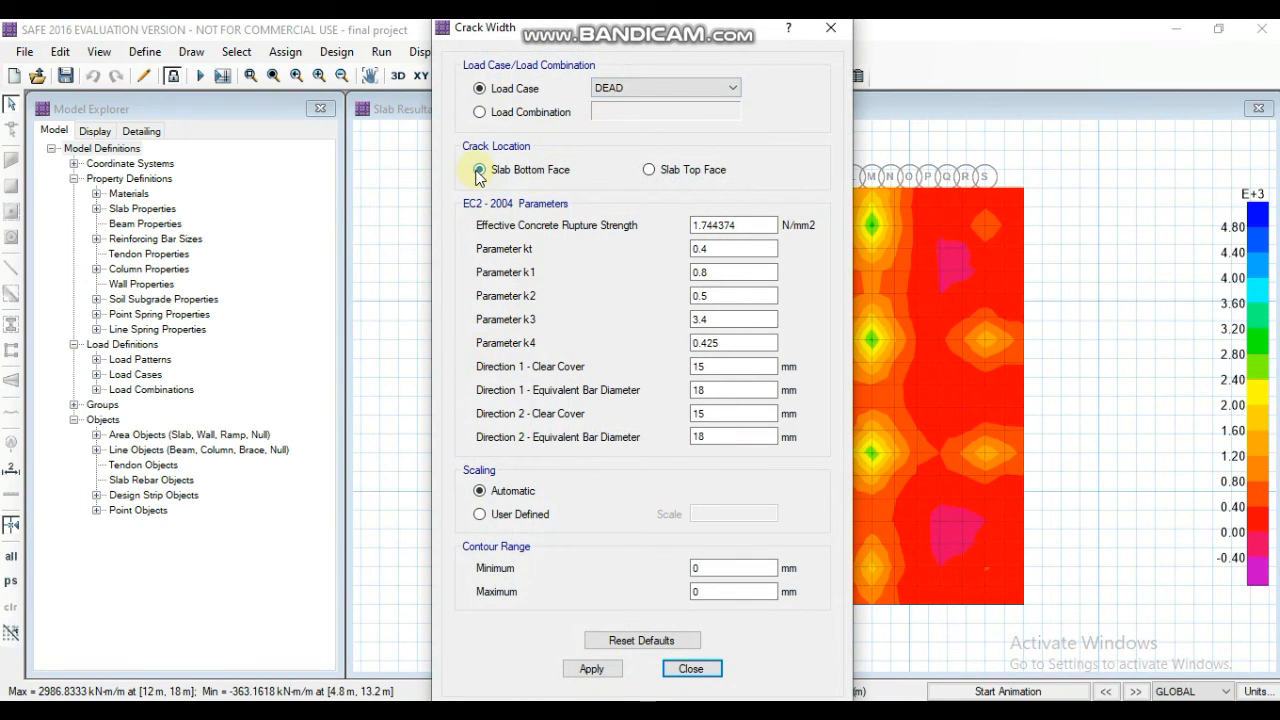
{"action": "left_click", "coordinate": [592, 669]}
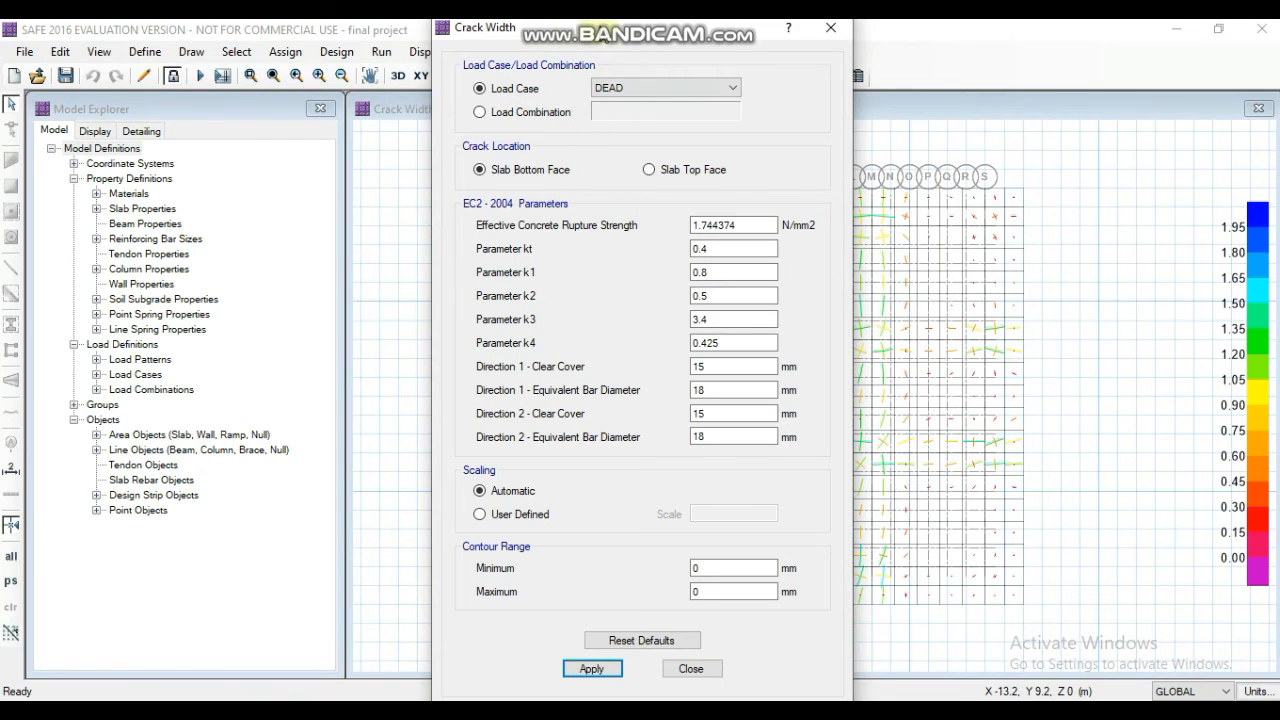
{"action": "left_click_drag", "start_coordinate": [517, 35], "coordinate": [141, 35]}
{"action": "mouse_move", "coordinate": [641, 323]}
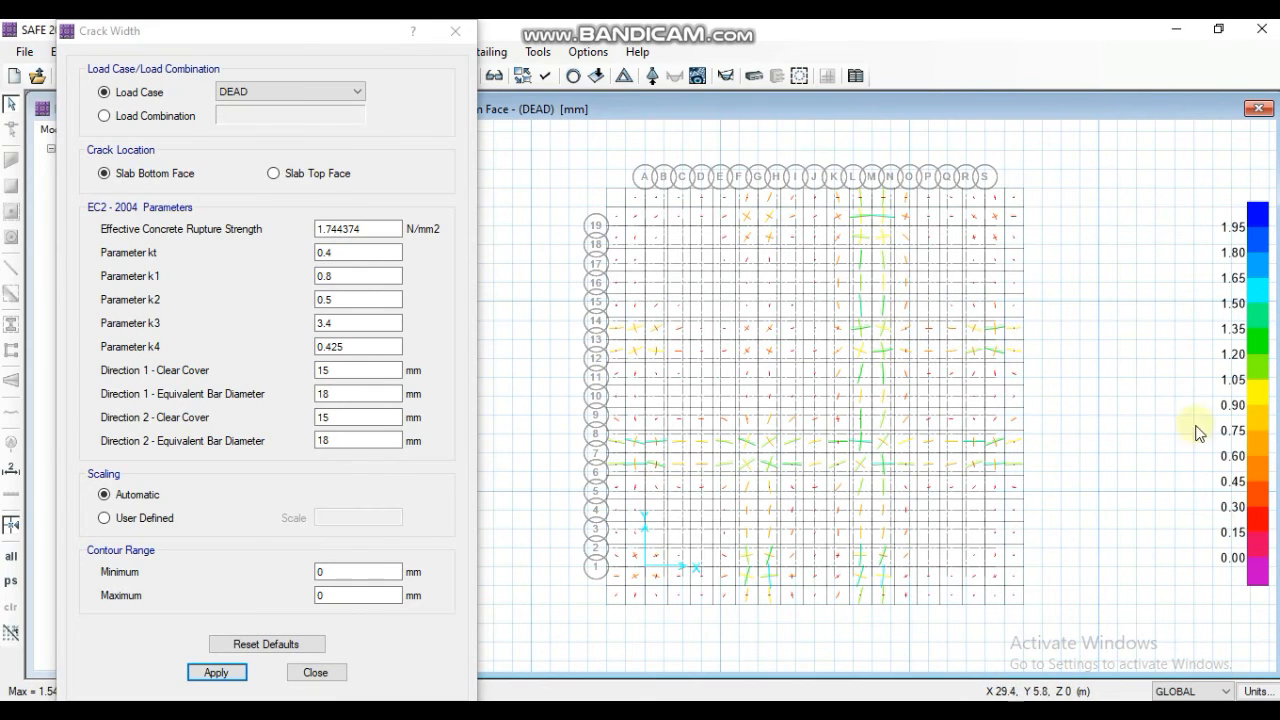
- Choose the slab top face as crack location without applying it, inspect the plotted crack widths across the mat, and close the settings
{"action": "left_click", "coordinate": [271, 176]}
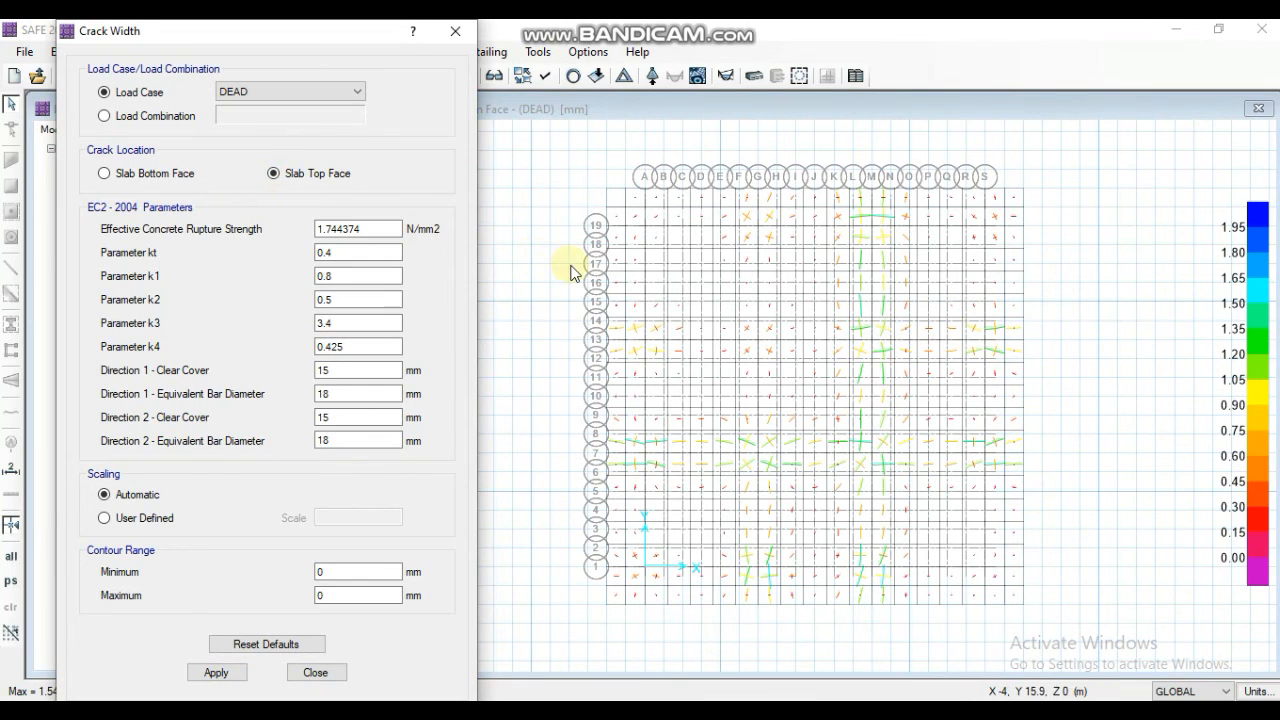
{"action": "left_click", "coordinate": [629, 344]}
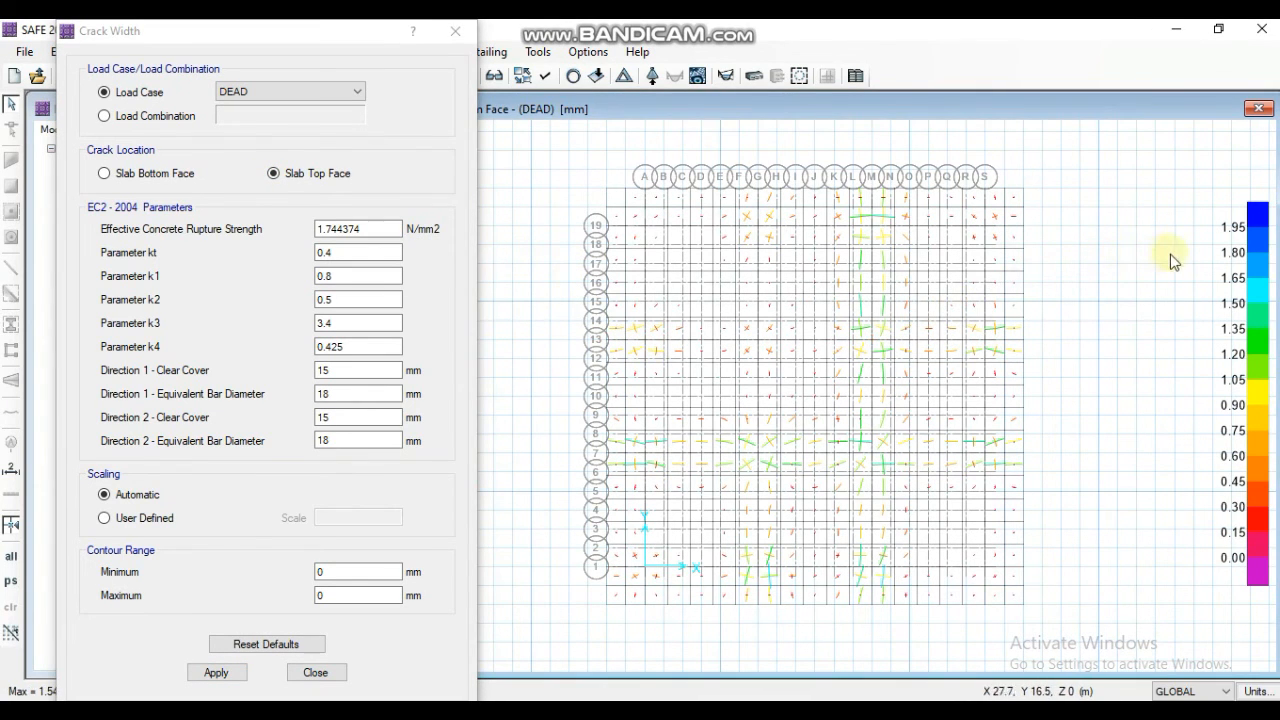
{"action": "scroll", "coordinate": [748, 456], "scroll_direction": "up", "scroll_amount": 2}
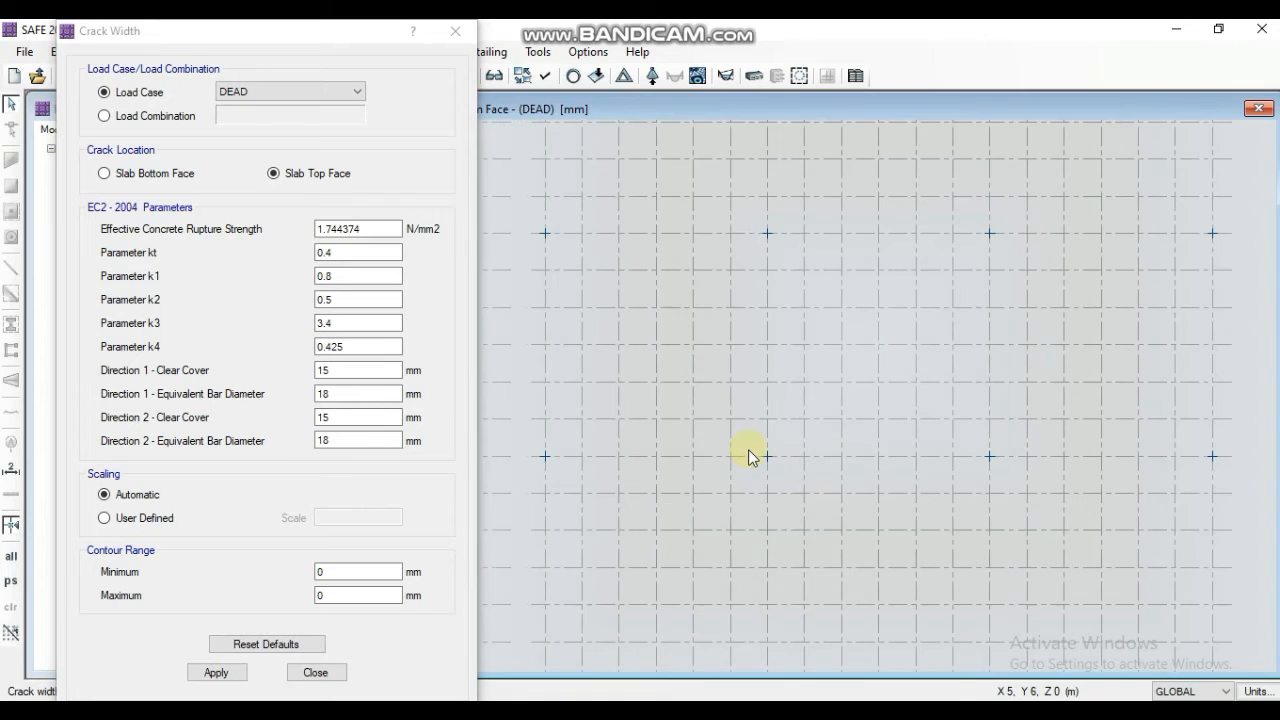
{"action": "scroll", "coordinate": [780, 432], "scroll_direction": "up", "scroll_amount": 1}
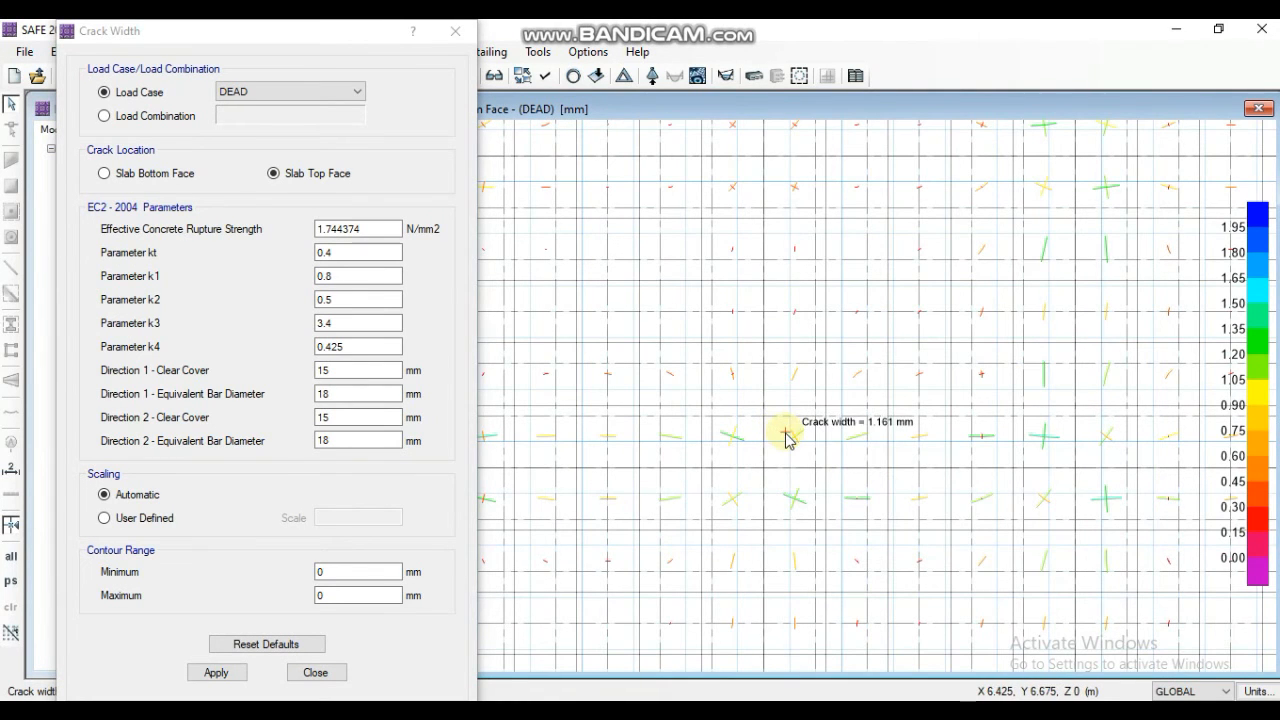
{"action": "scroll", "coordinate": [780, 430], "scroll_direction": "down", "scroll_amount": 3}
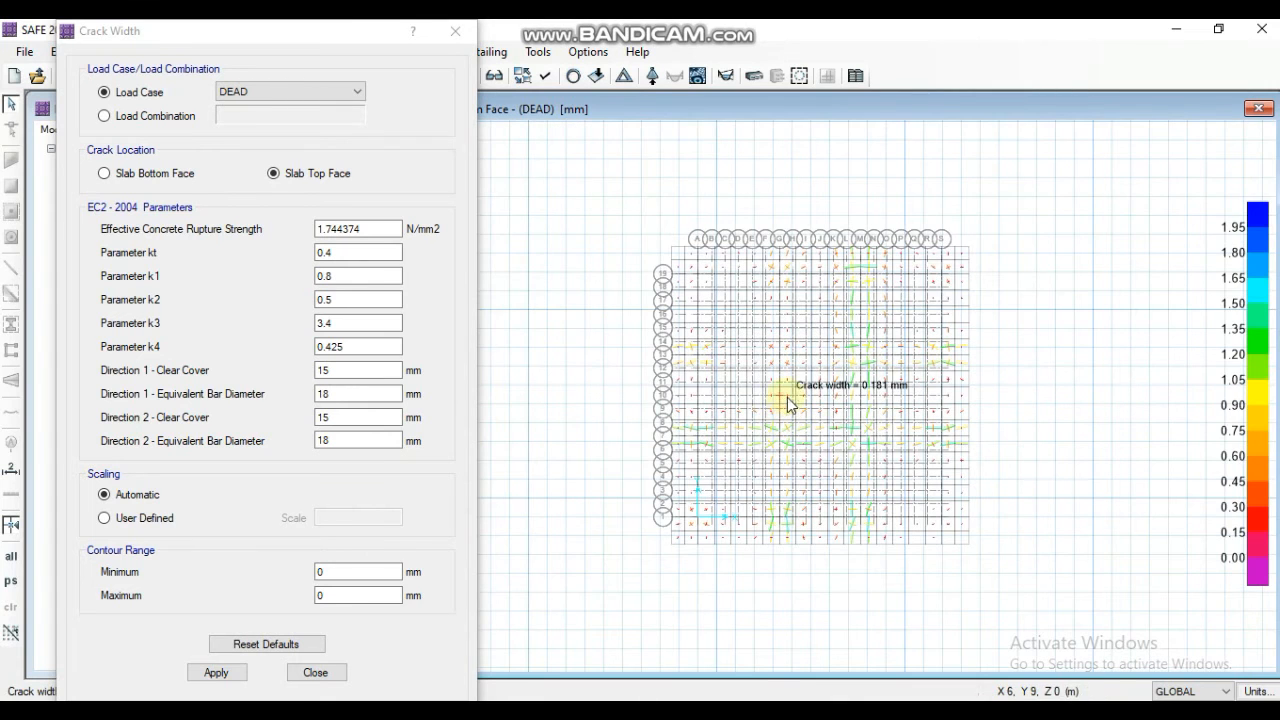
{"action": "left_click", "coordinate": [337, 299]}
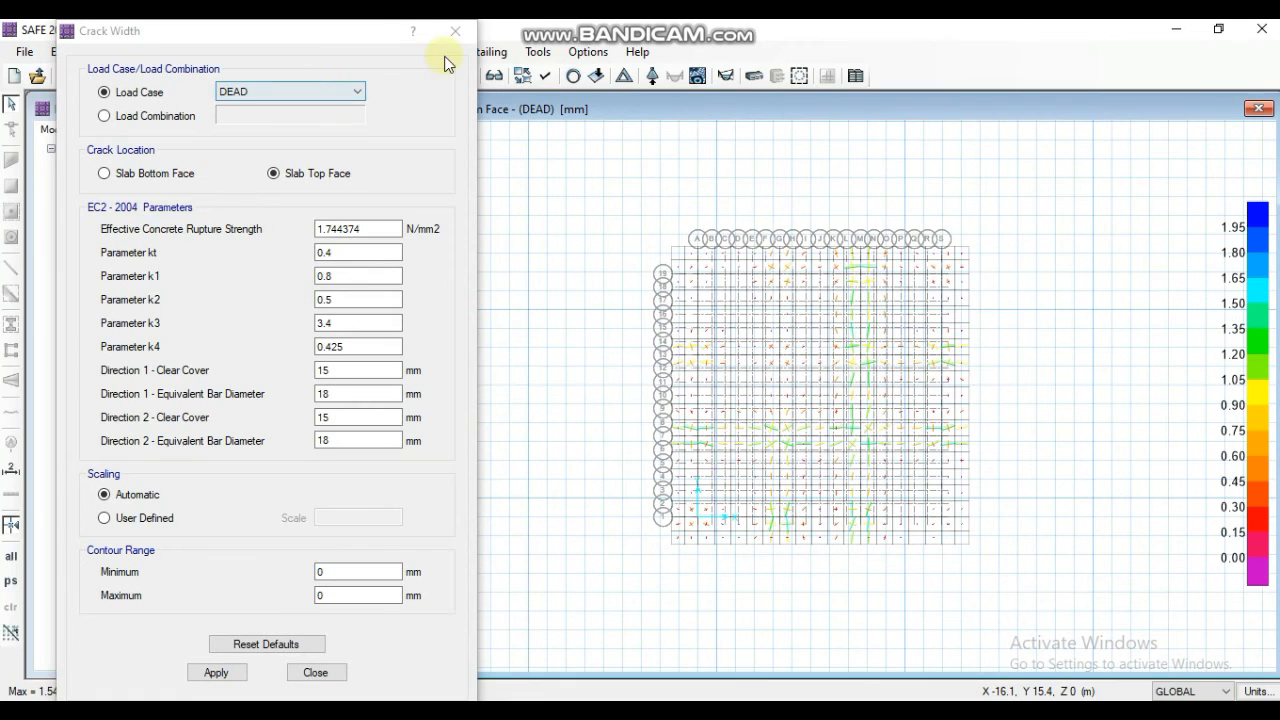
{"action": "left_click", "coordinate": [312, 673]}
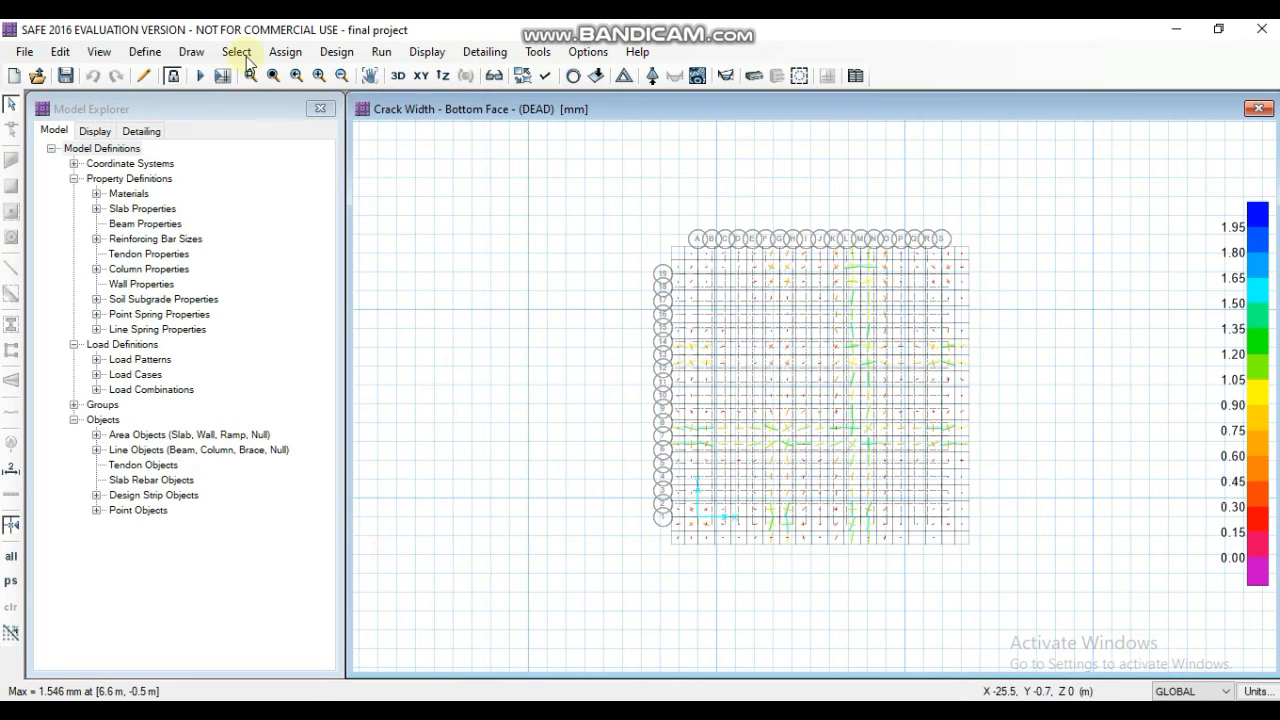
- Run the detailing with individual bars generated in plan and 3D model and areas merged to clean edges and sections
{"action": "left_click", "coordinate": [381, 52]}
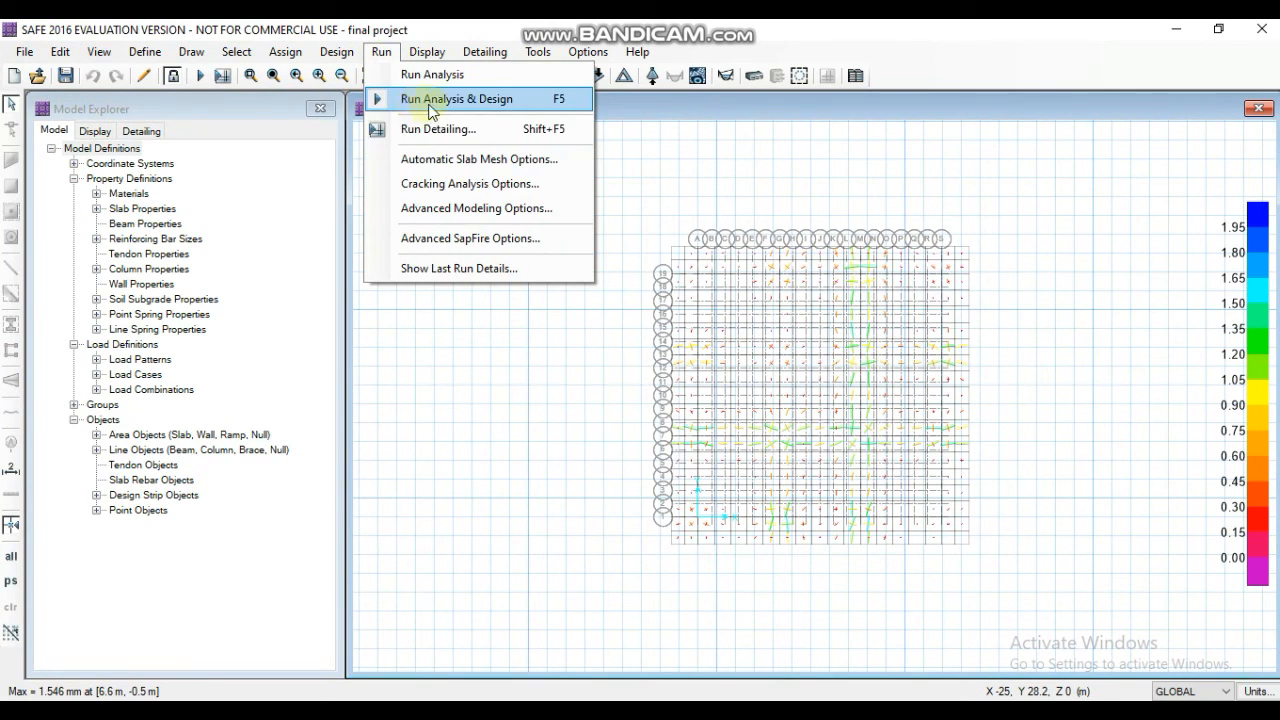
{"action": "left_click", "coordinate": [448, 129]}
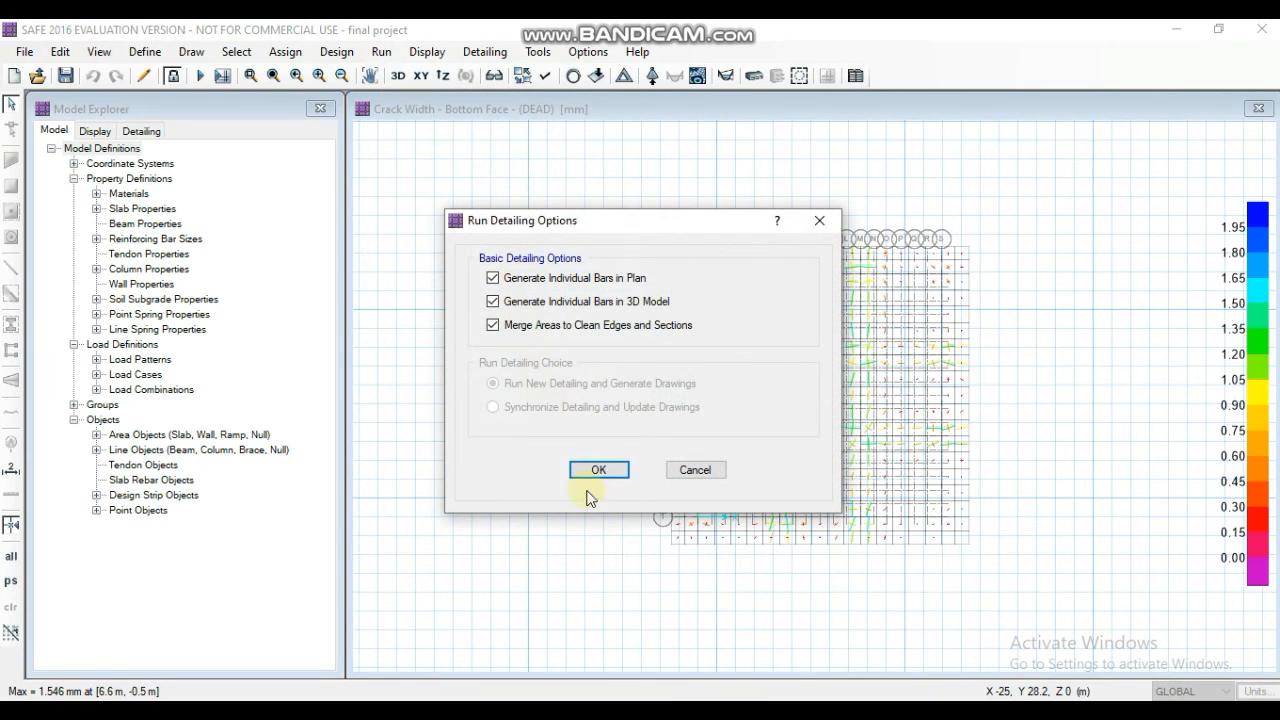
{"action": "left_click", "coordinate": [598, 469]}
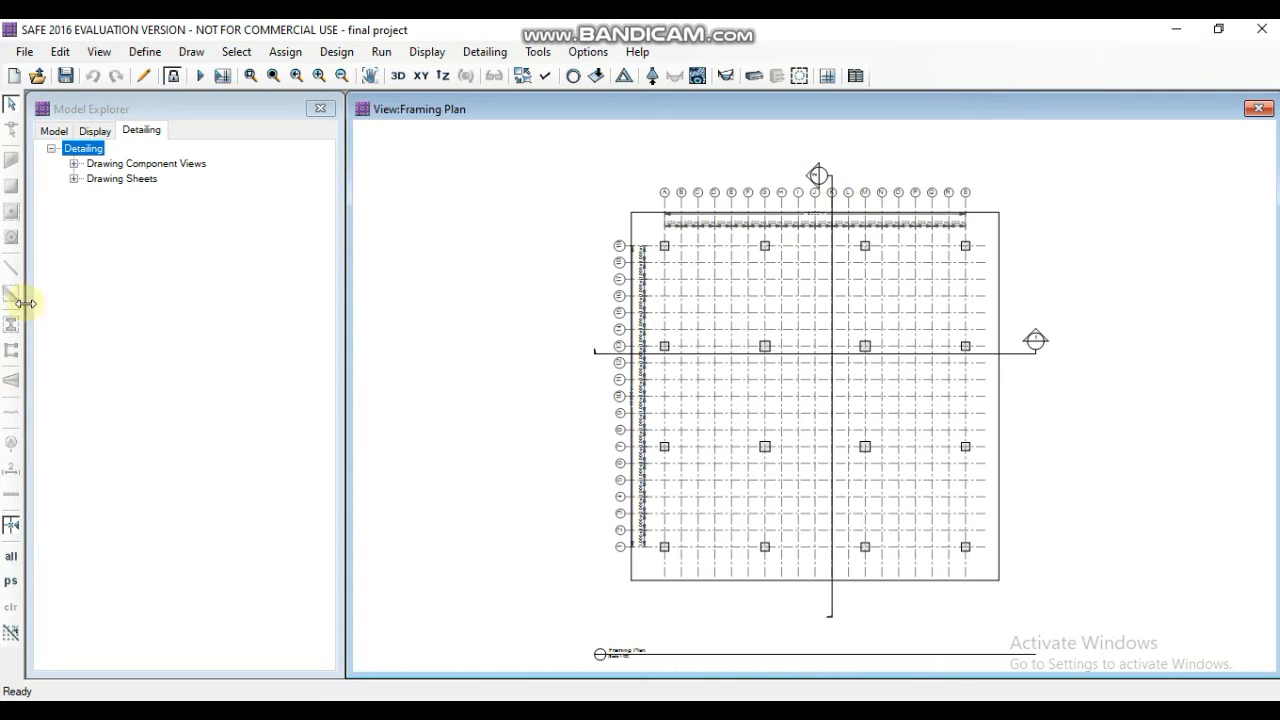
- Open the Framing Plan and the Rebar Table from the slab detailing views and examine the rebar table entries
{"action": "left_click", "coordinate": [73, 164]}
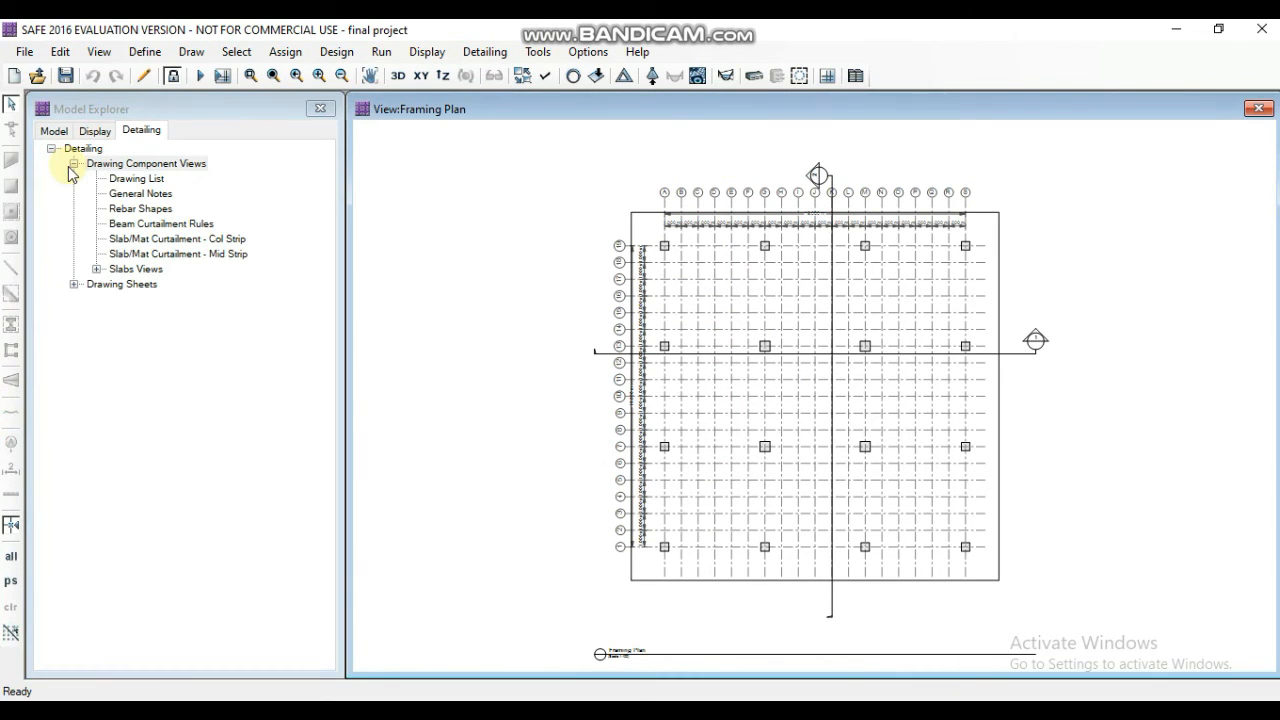
{"action": "left_click", "coordinate": [96, 270]}
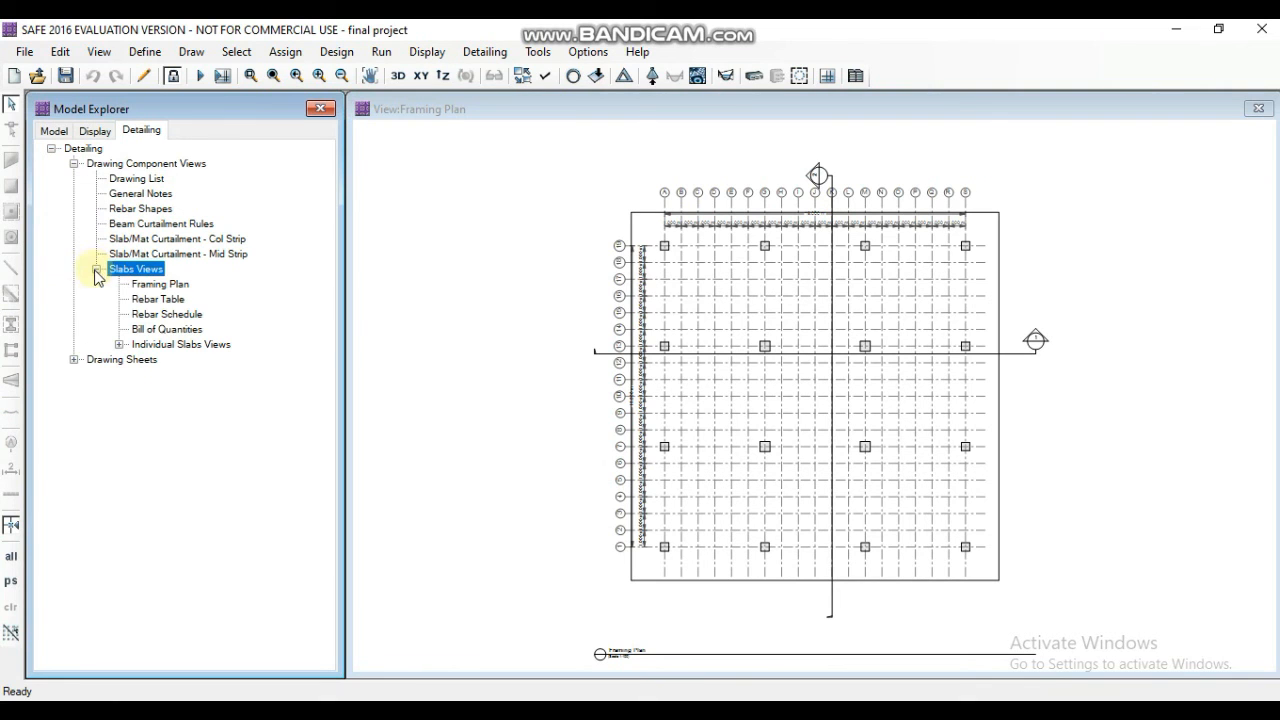
{"action": "double_click", "coordinate": [155, 285]}
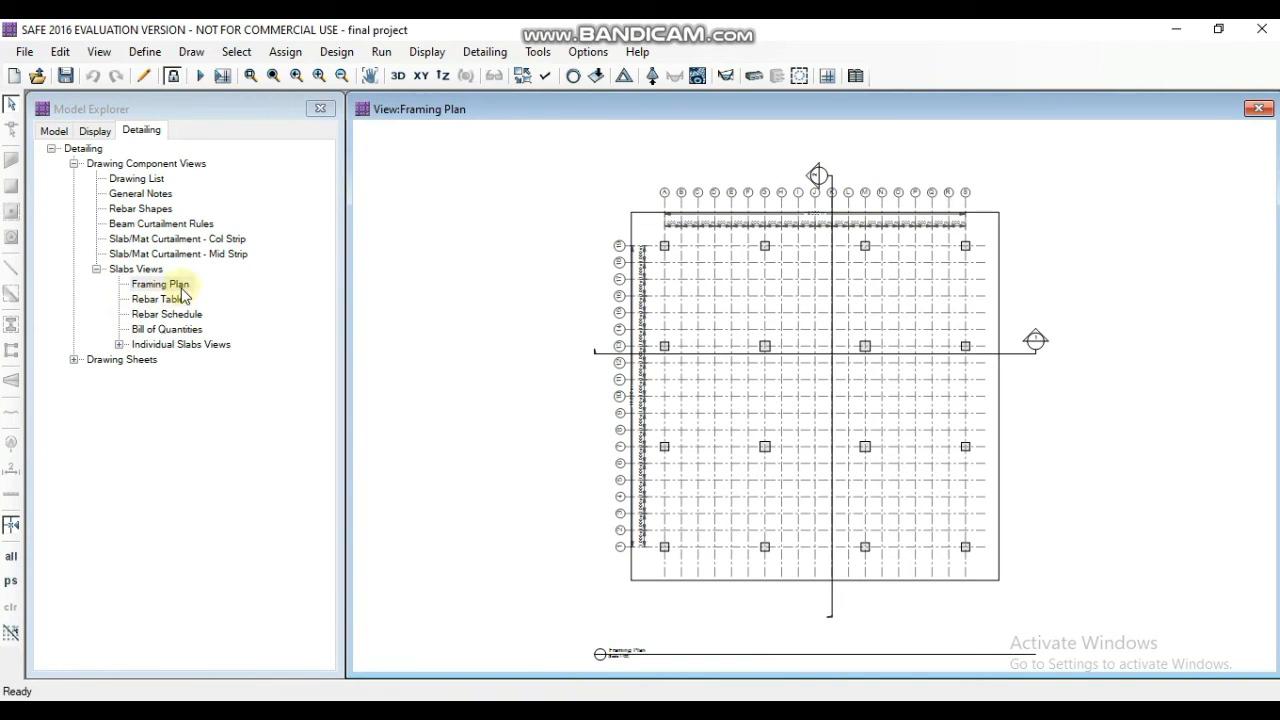
{"action": "double_click", "coordinate": [175, 303]}
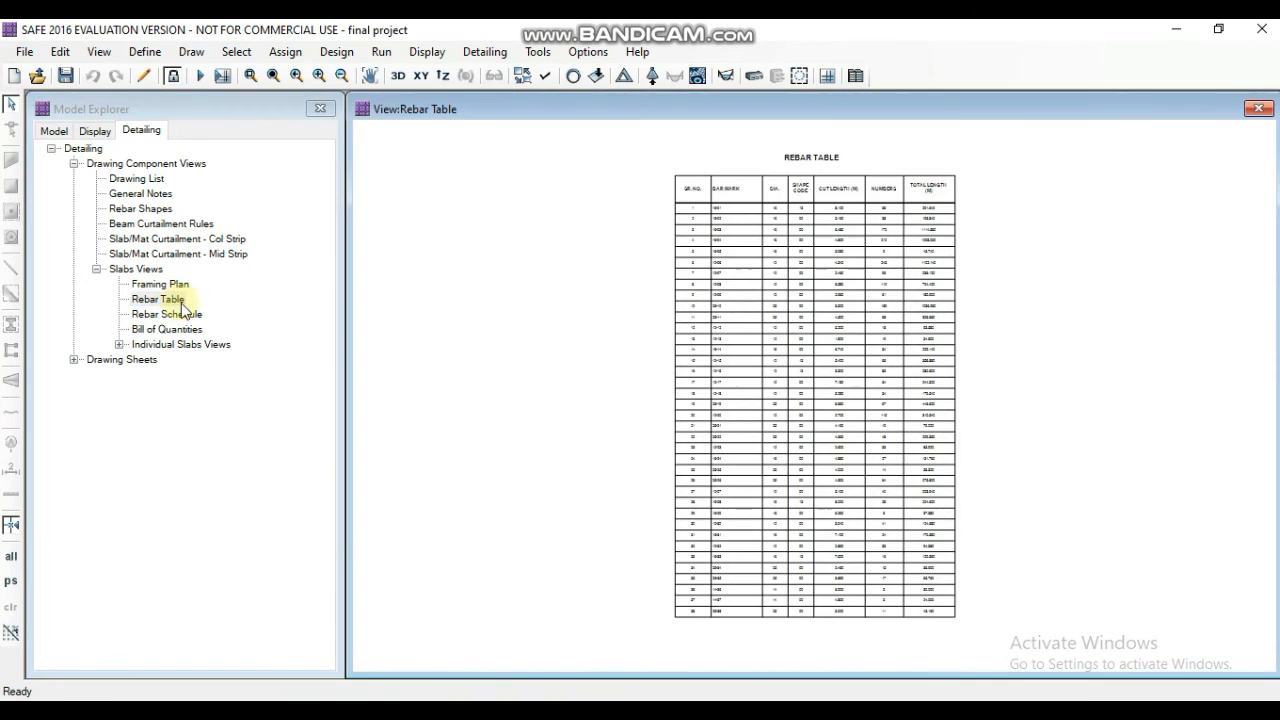
{"action": "scroll", "coordinate": [780, 258], "scroll_direction": "up", "scroll_amount": 5}
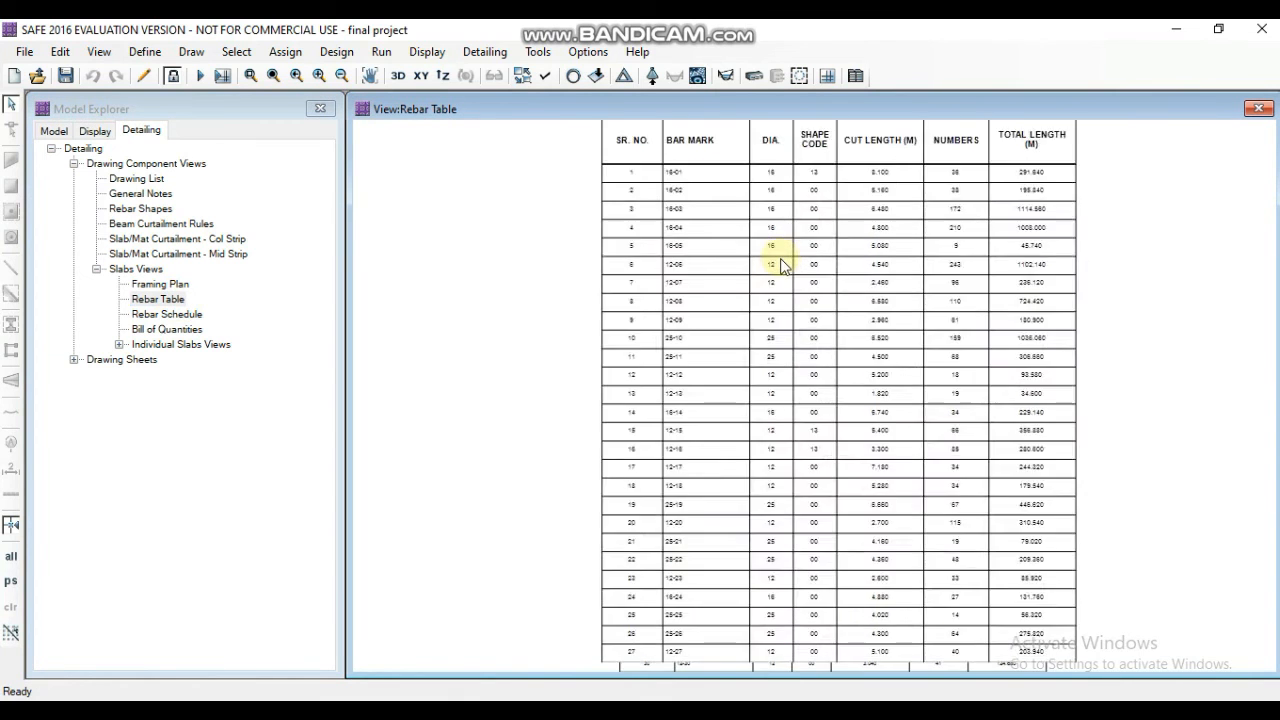
- Finish reading the rebar table, then display the slab Rebar Schedule and the Bill of Quantities
{"action": "scroll", "coordinate": [682, 225], "scroll_direction": "down", "scroll_amount": 1}
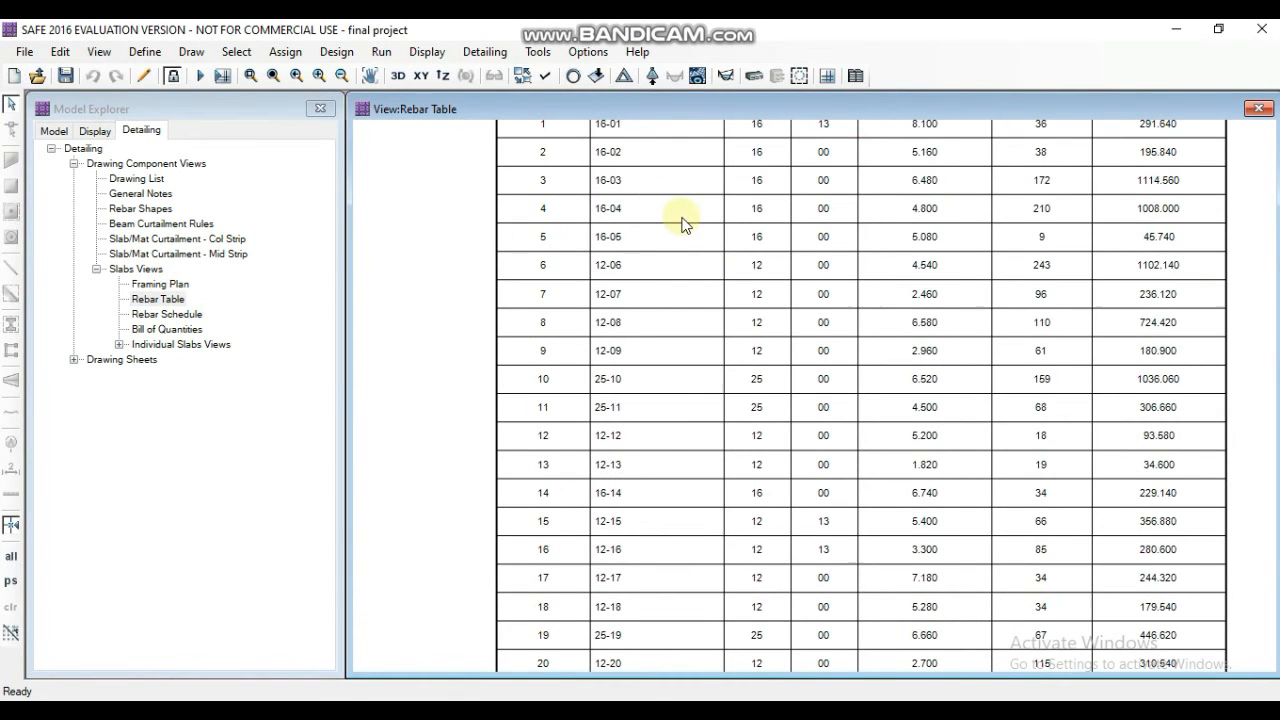
{"action": "scroll", "coordinate": [718, 308], "scroll_direction": "down", "scroll_amount": 1}
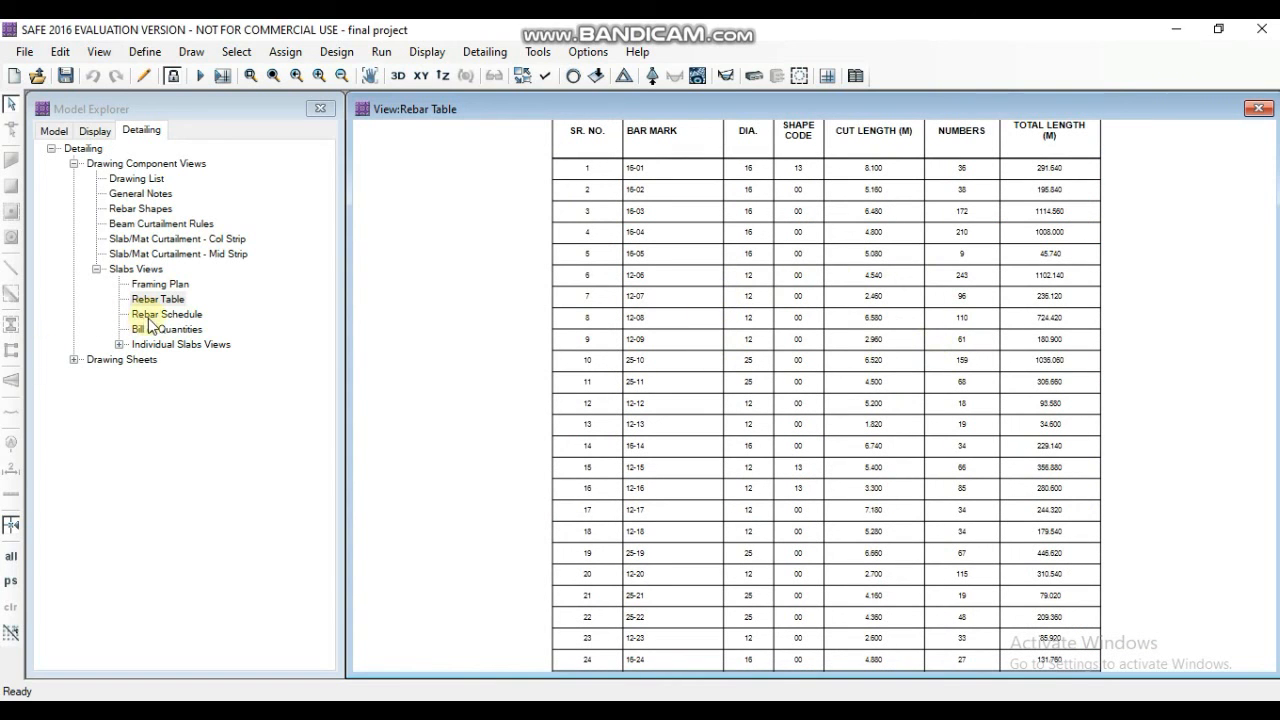
{"action": "double_click", "coordinate": [186, 316]}
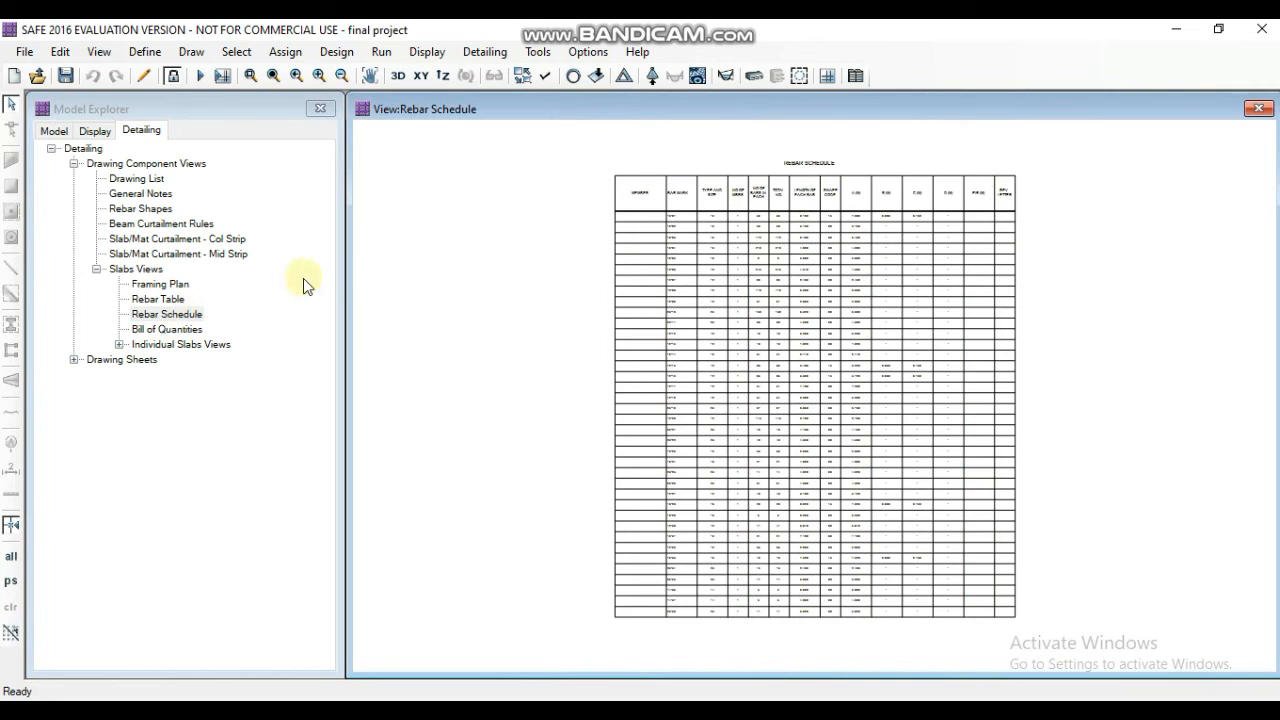
{"action": "left_click", "coordinate": [190, 330]}
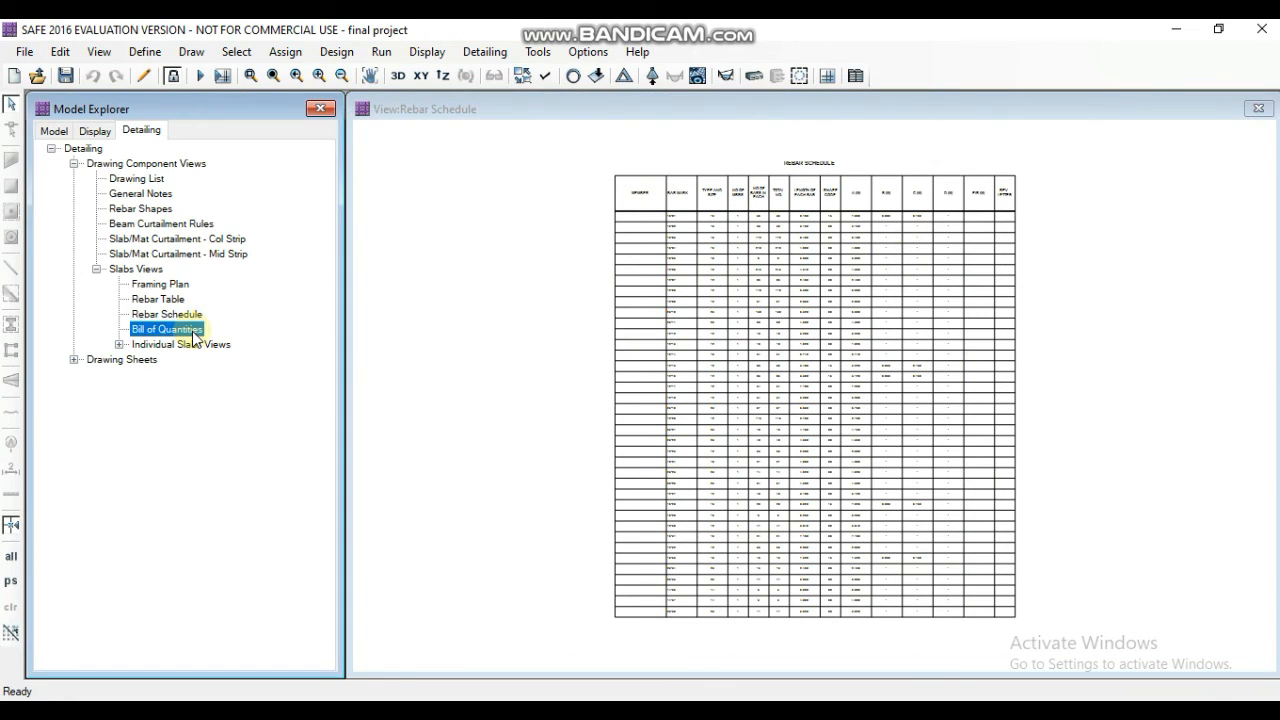
{"action": "double_click", "coordinate": [193, 331]}
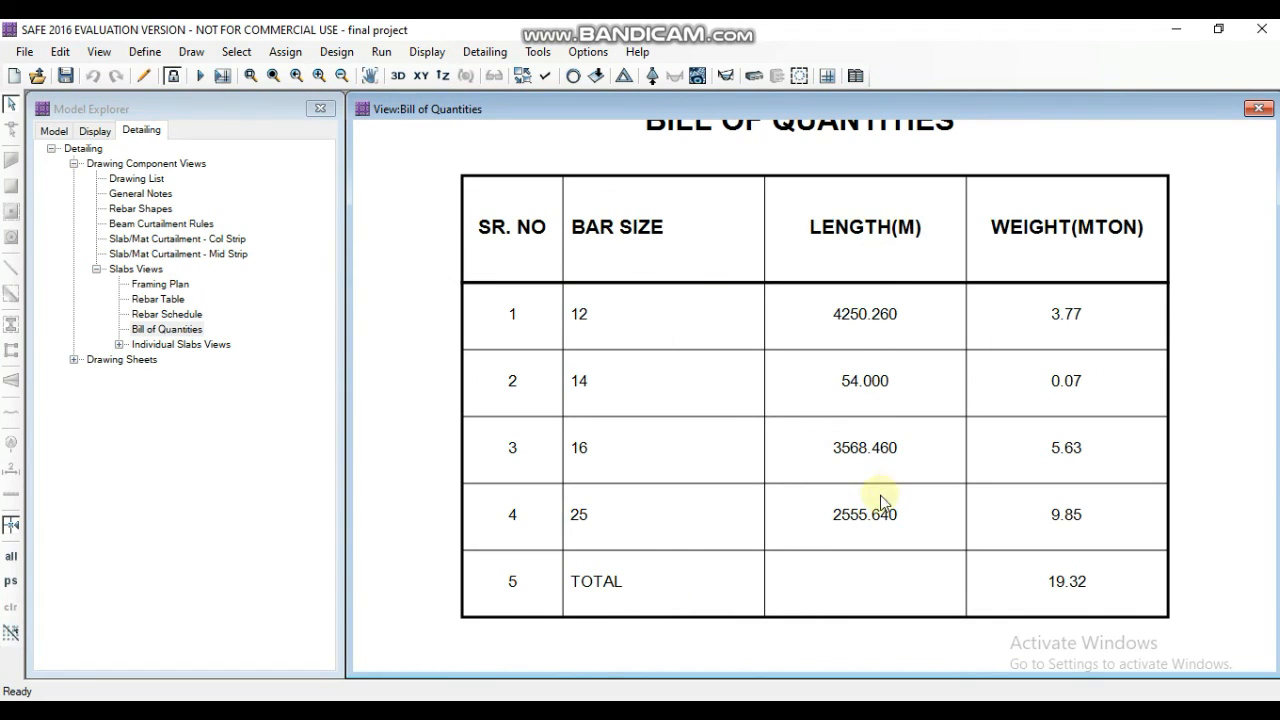
- Expand the individual slab views of Mat1 and display its Rebar Plan and the Layer-A and Layer-B reinforcement profiles
{"action": "left_click", "coordinate": [118, 346]}
{"action": "left_click", "coordinate": [142, 359]}
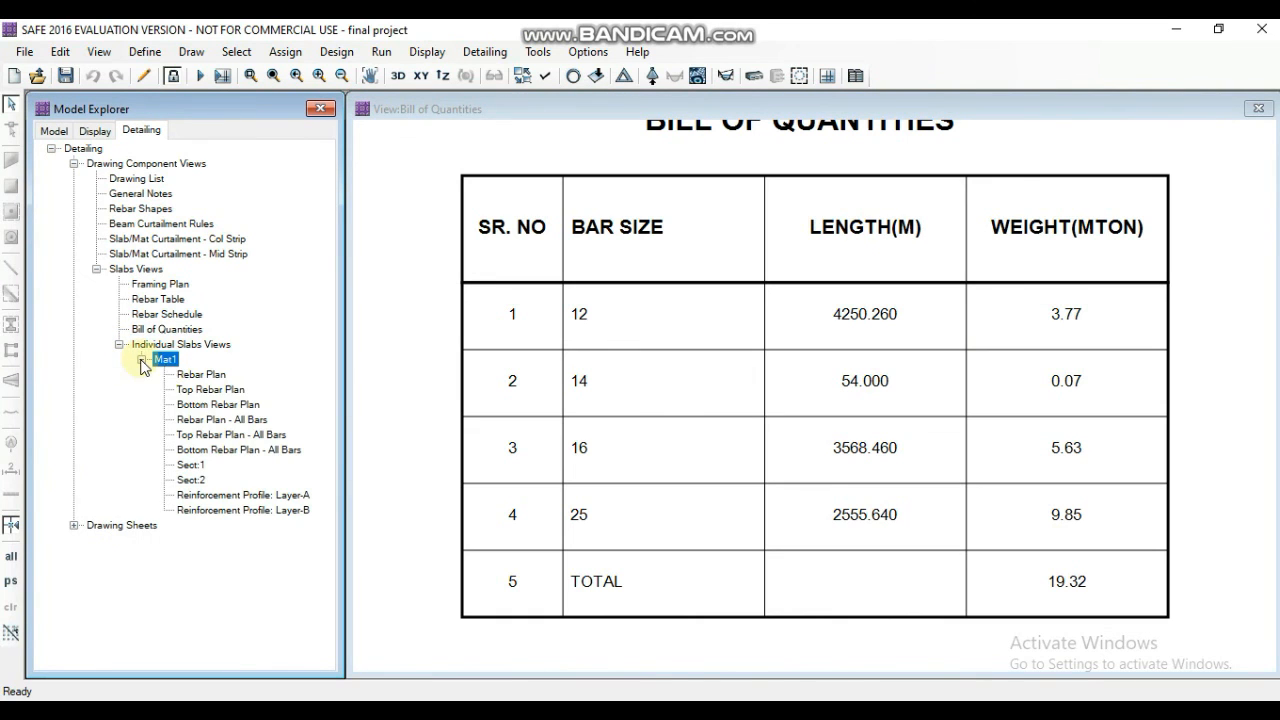
{"action": "double_click", "coordinate": [198, 375]}
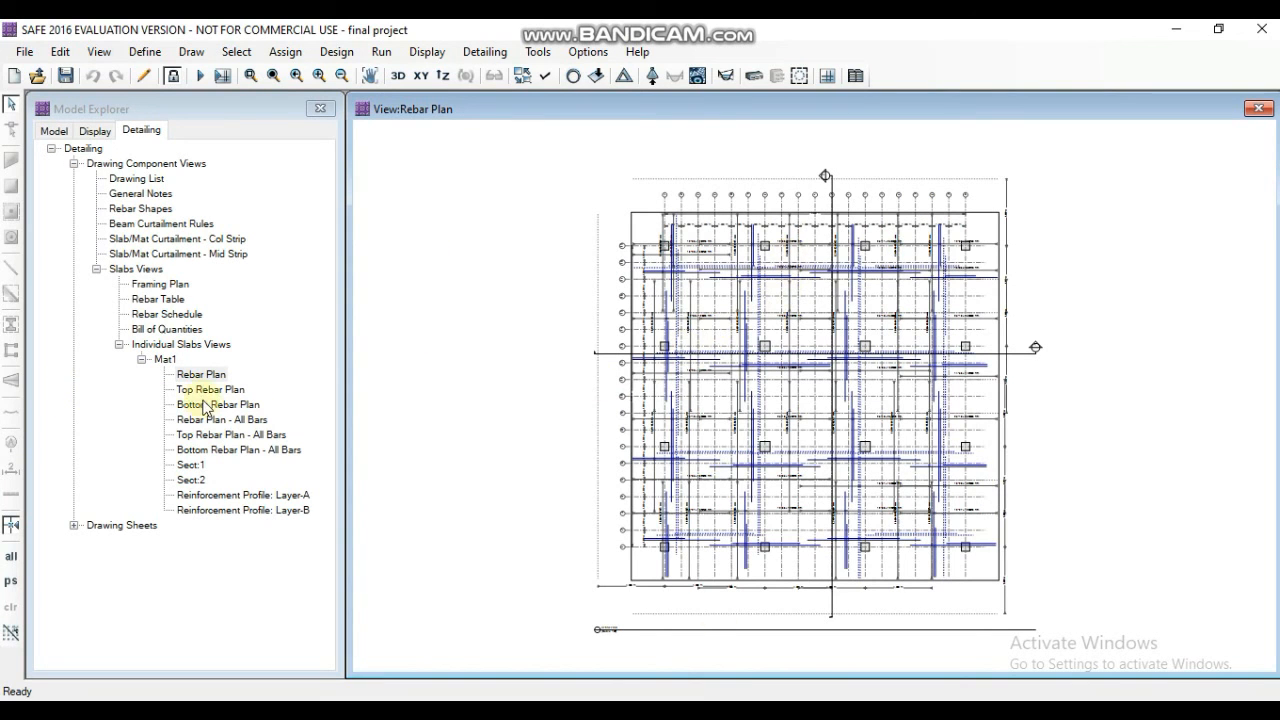
{"action": "double_click", "coordinate": [187, 497]}
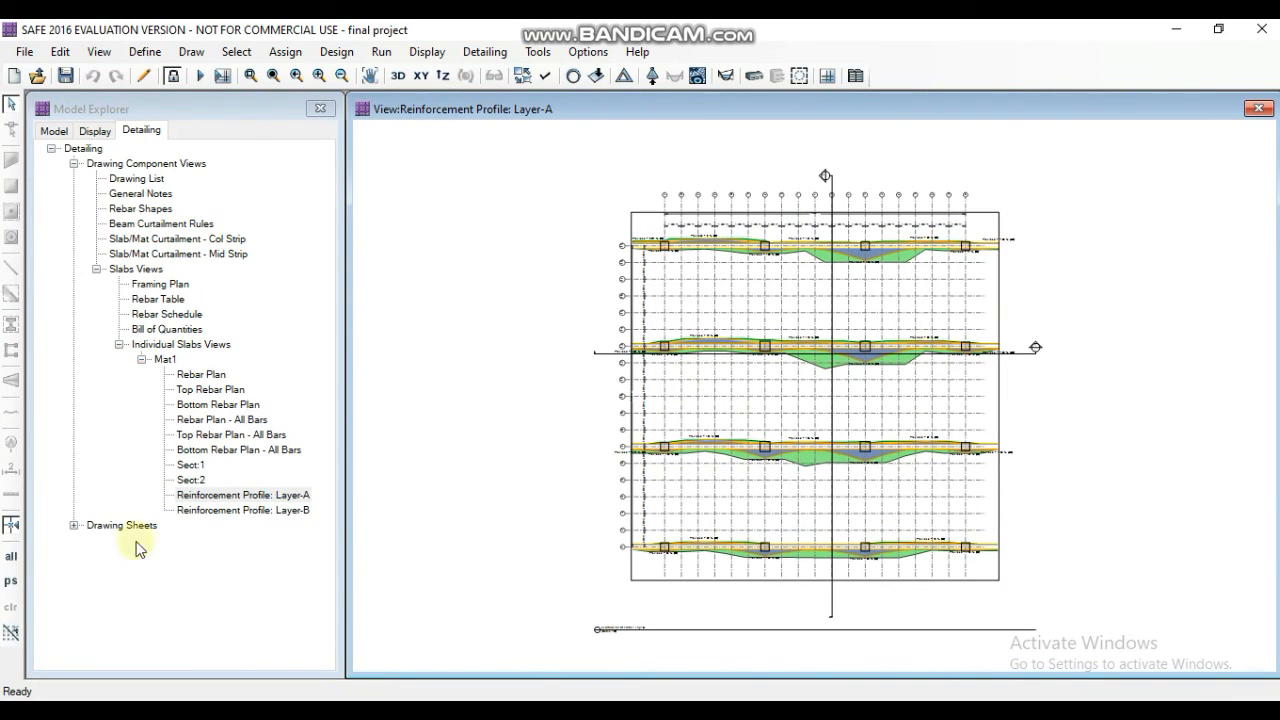
{"action": "double_click", "coordinate": [190, 510]}
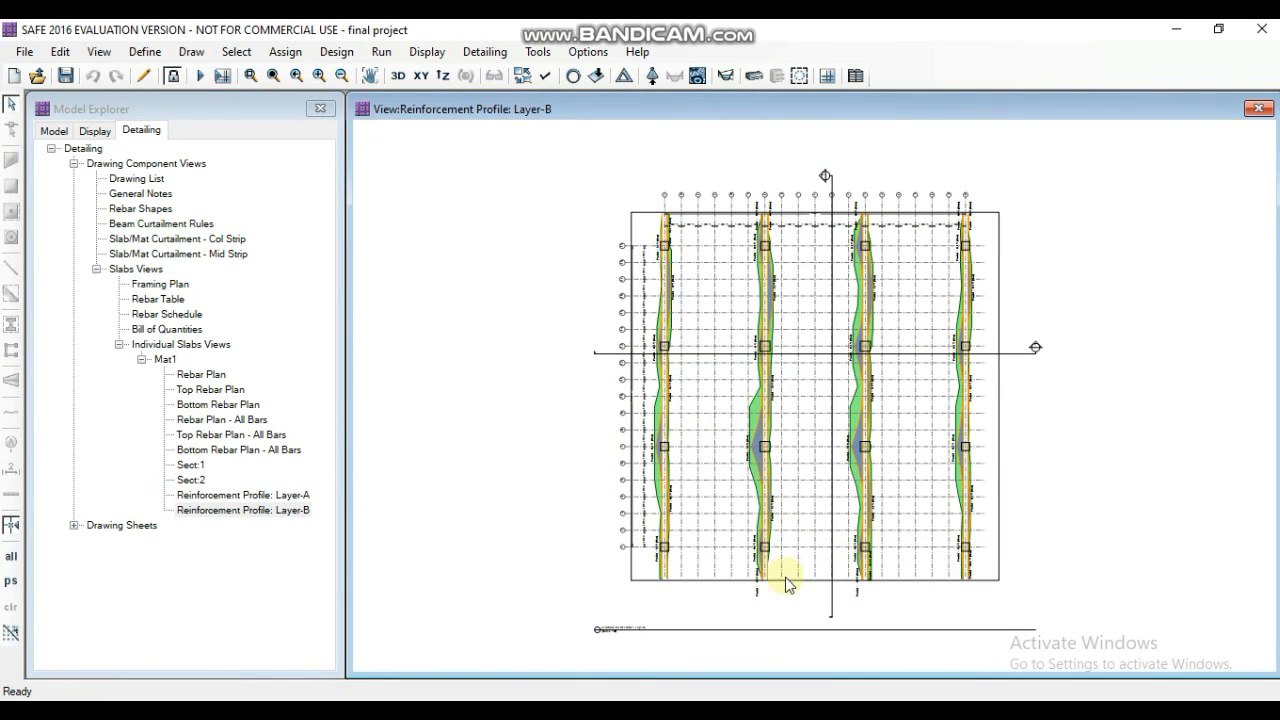
- Display the Sect:1 and Sect:2 views of Mat1 and examine the top and bottom bars in each section
{"action": "double_click", "coordinate": [193, 466]}
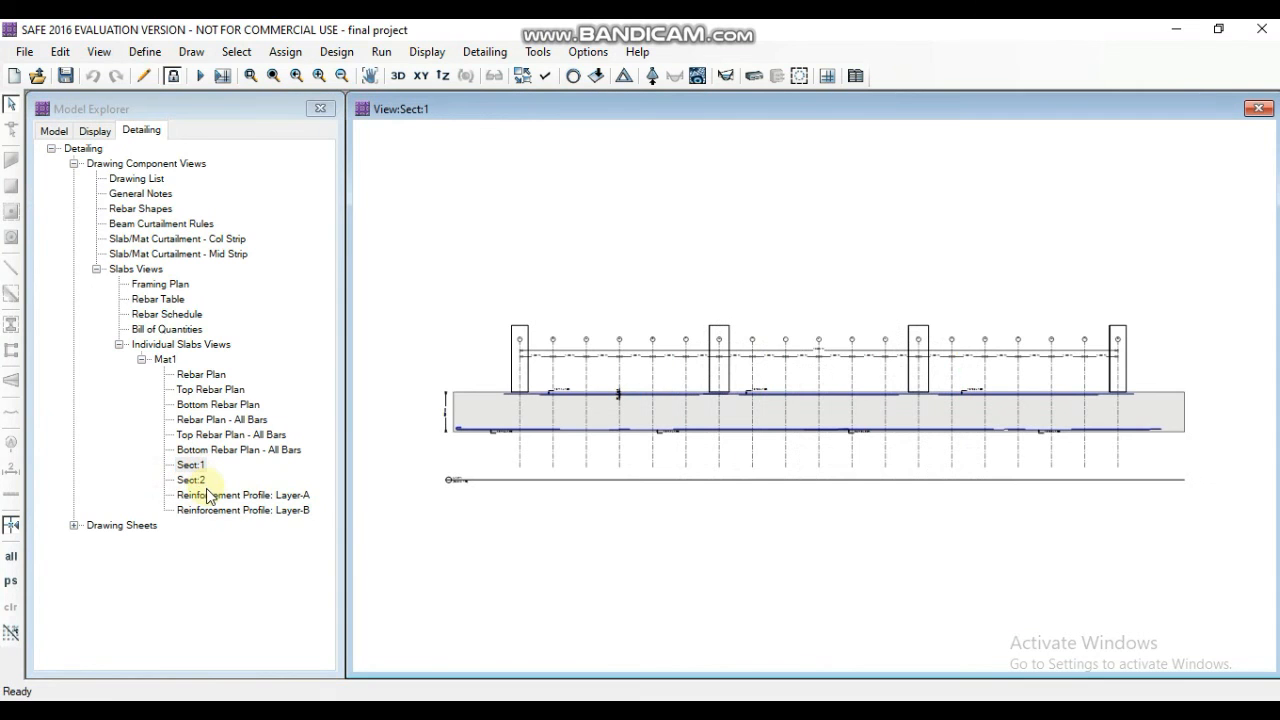
{"action": "scroll", "coordinate": [671, 406], "scroll_direction": "up", "scroll_amount": 5}
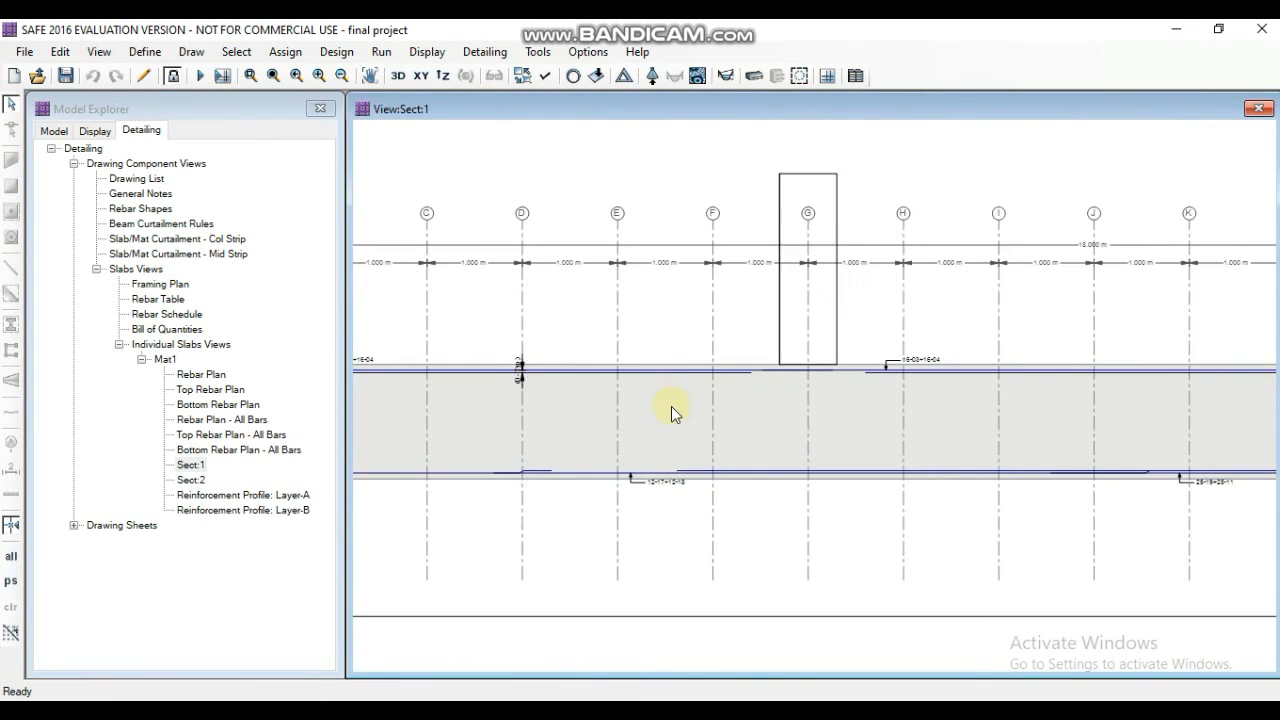
{"action": "scroll", "coordinate": [671, 406], "scroll_direction": "up", "scroll_amount": 2}
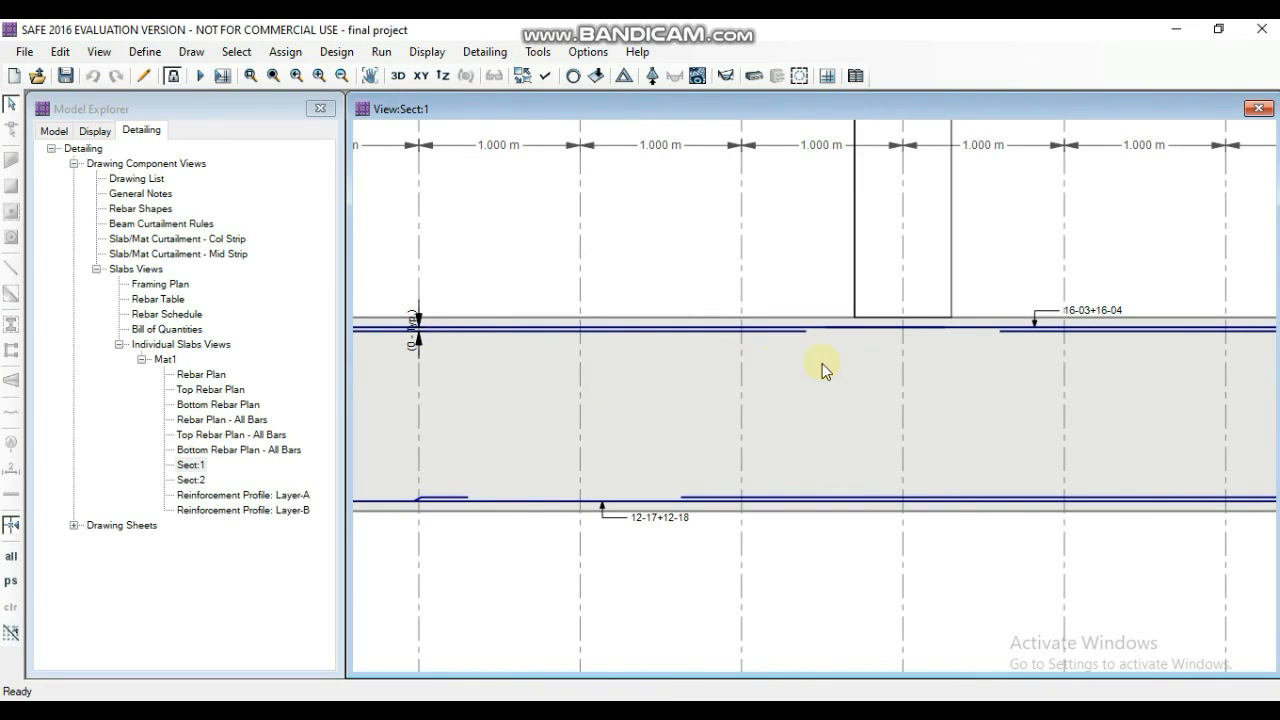
{"action": "scroll", "coordinate": [787, 507], "scroll_direction": "down", "scroll_amount": 4}
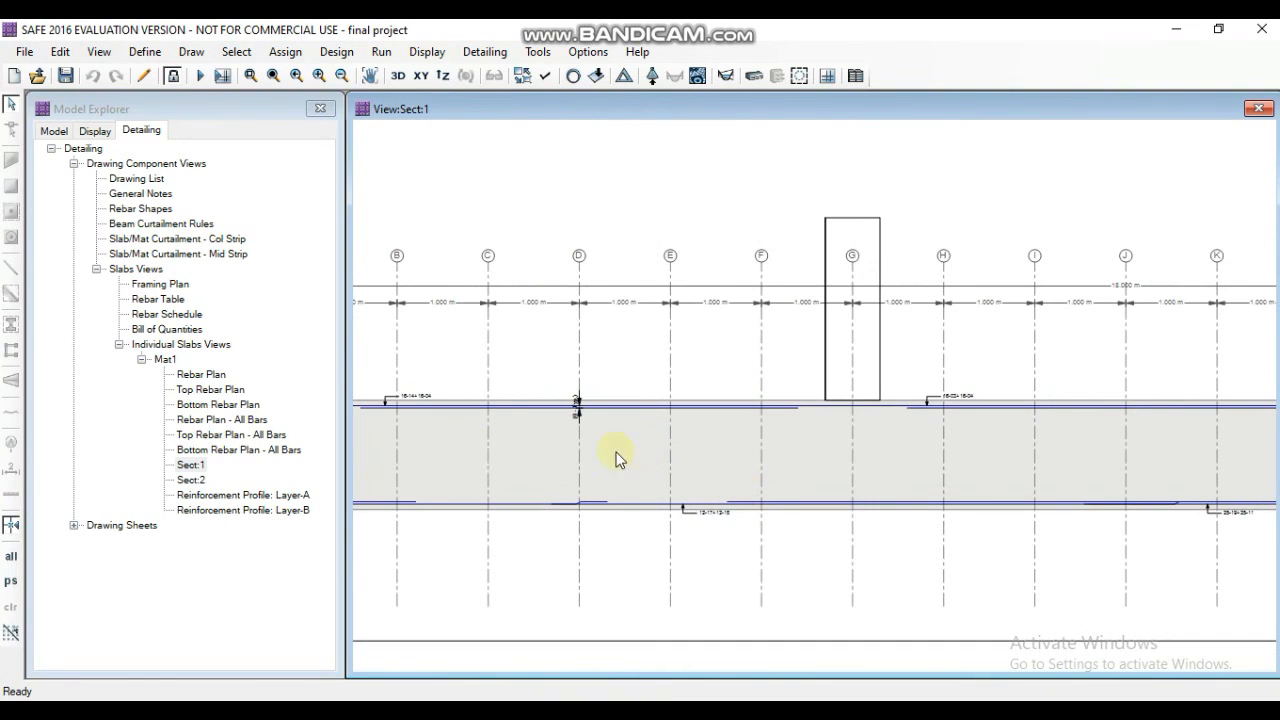
{"action": "double_click", "coordinate": [190, 481]}
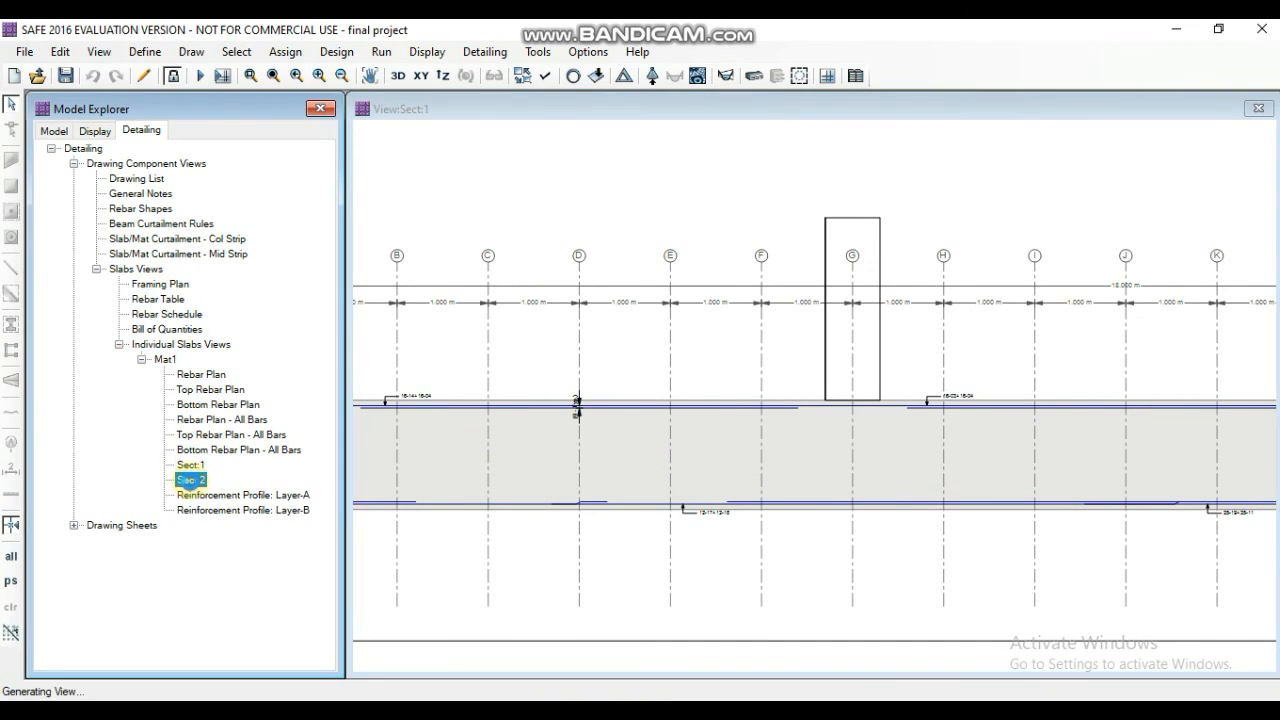
{"action": "scroll", "coordinate": [676, 443], "scroll_direction": "up", "scroll_amount": 3}
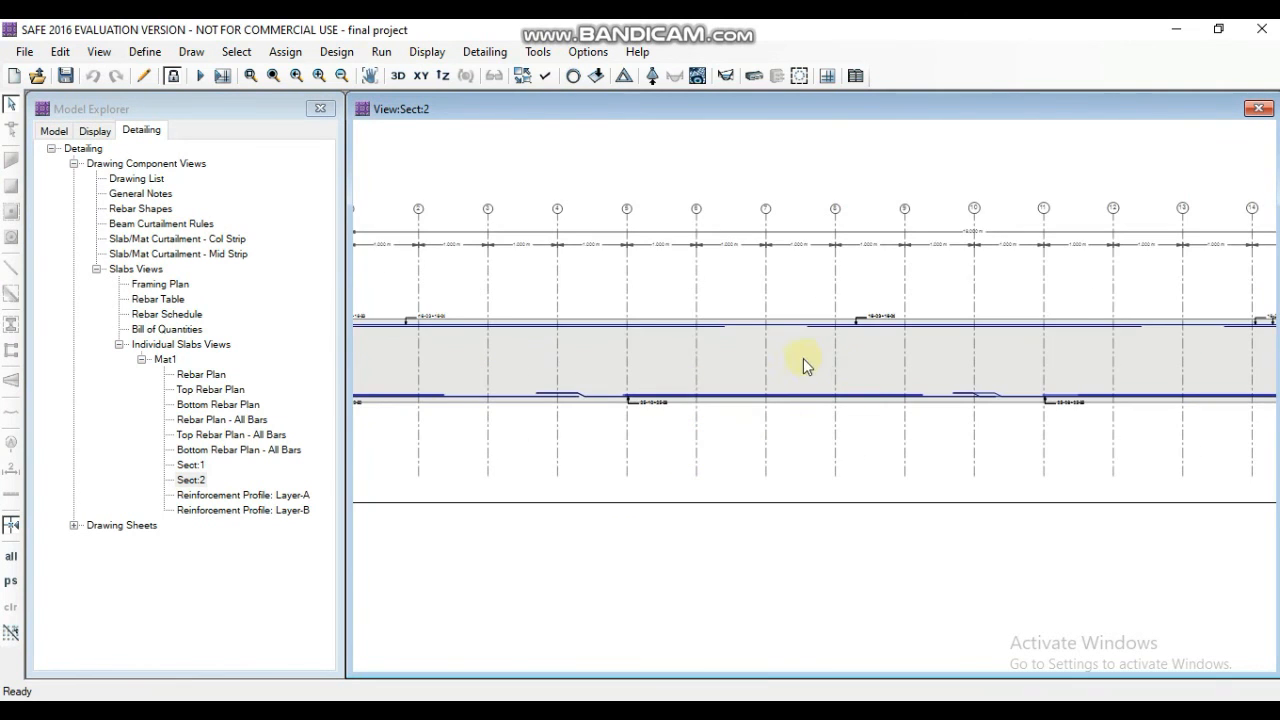
{"action": "scroll", "coordinate": [677, 354], "scroll_direction": "up", "scroll_amount": 3}
{"action": "scroll", "coordinate": [670, 366], "scroll_direction": "down", "scroll_amount": 5}
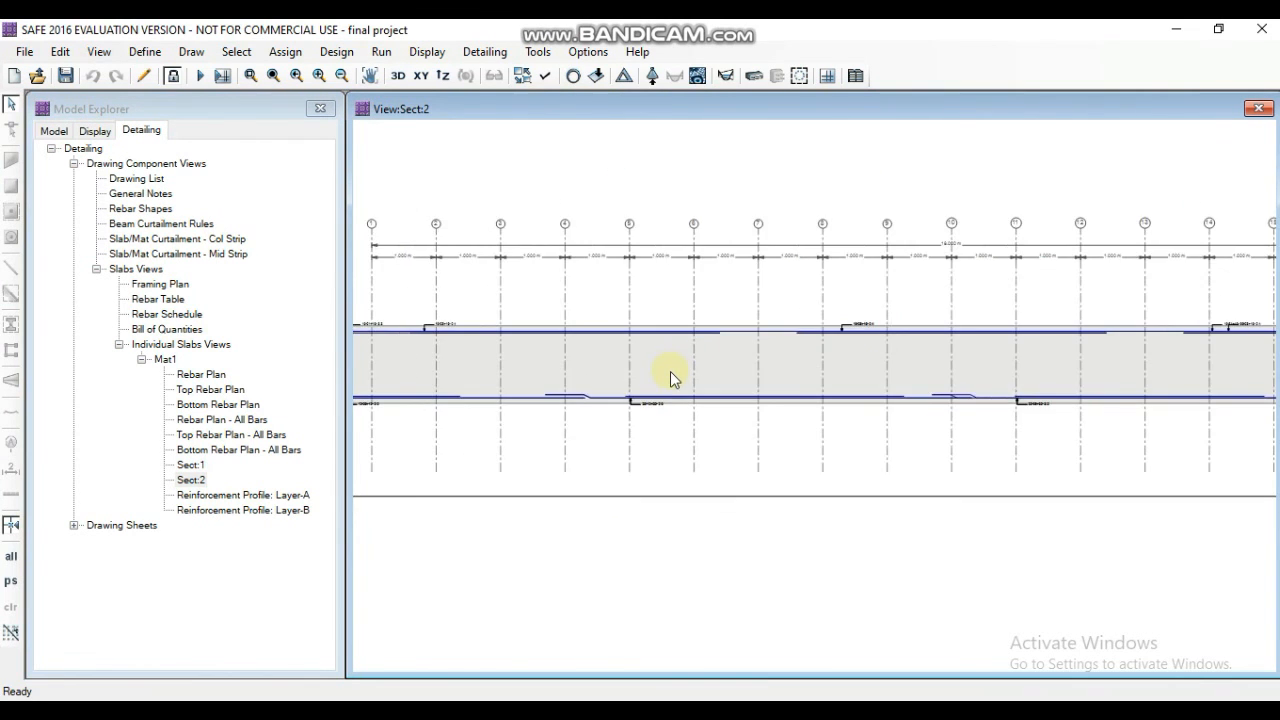
- Display the Bottom Rebar Plan - All Bars and Top Rebar Plan - All Bars of Mat1 and inspect the top bars between the columns
{"action": "double_click", "coordinate": [225, 452]}
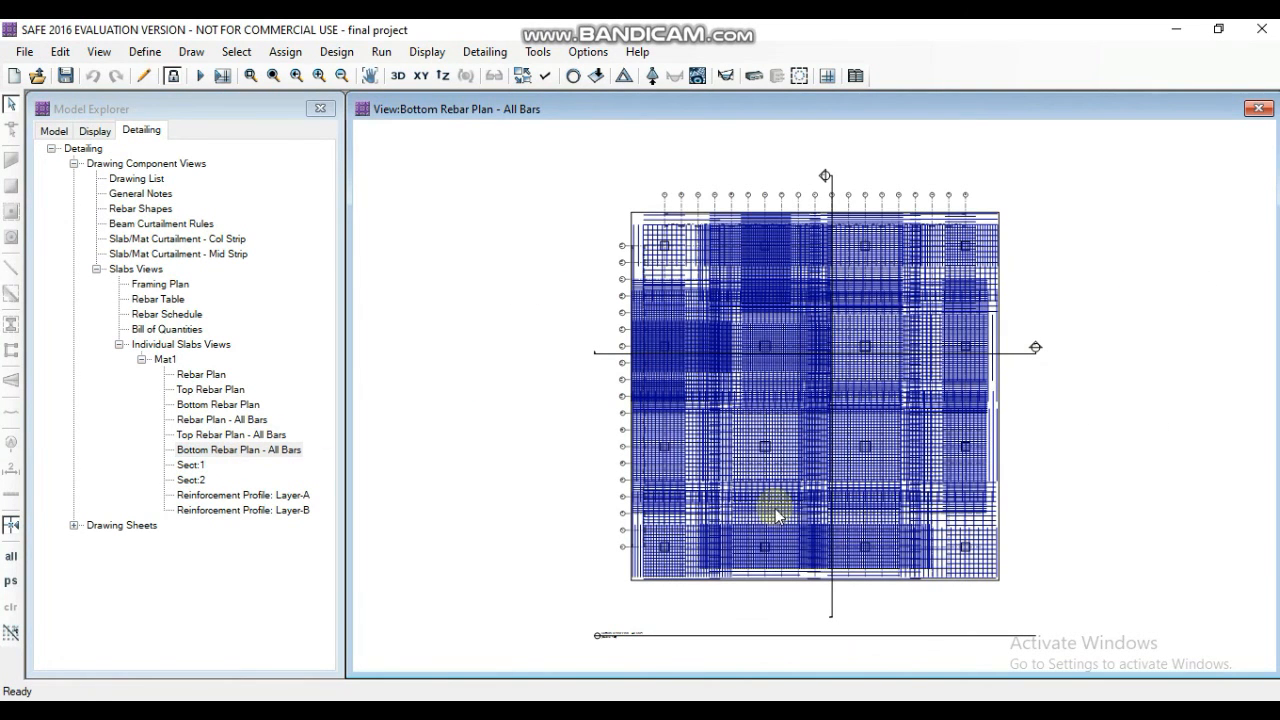
{"action": "left_click", "coordinate": [238, 437], "text": "ctrl"}
{"action": "left_click", "coordinate": [238, 438]}
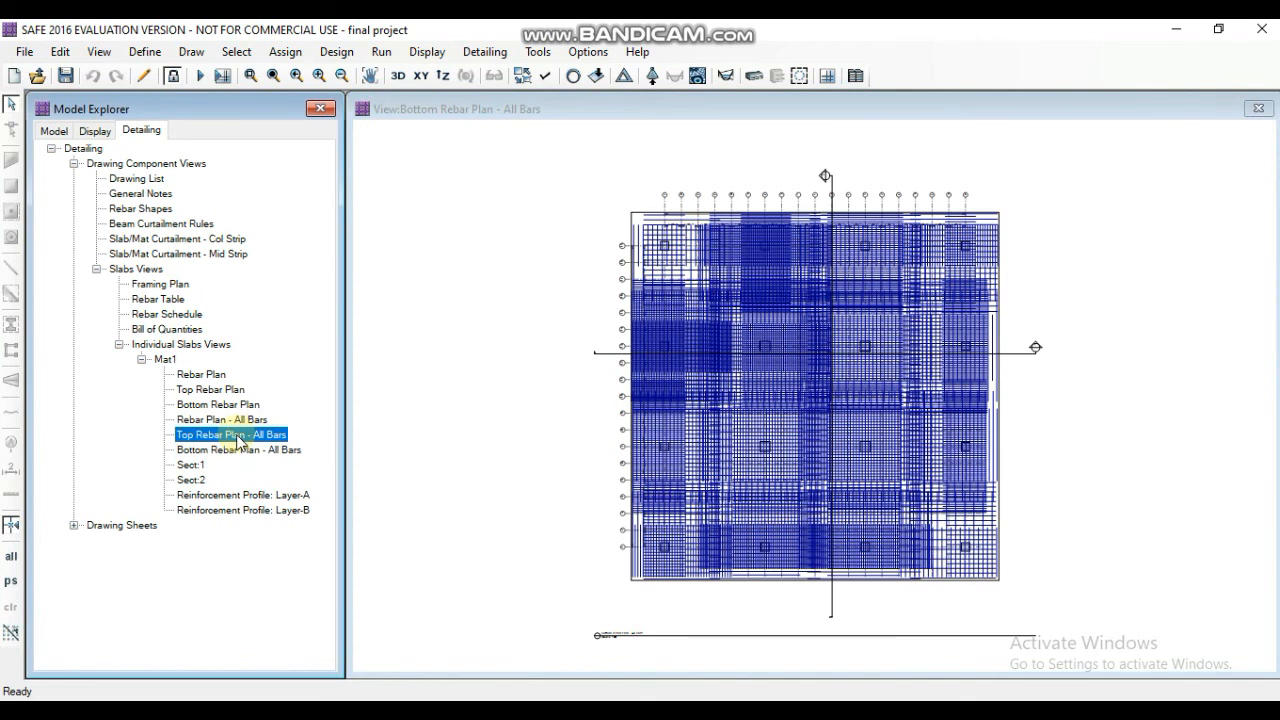
{"action": "scroll", "coordinate": [921, 445], "scroll_direction": "up", "scroll_amount": 1}
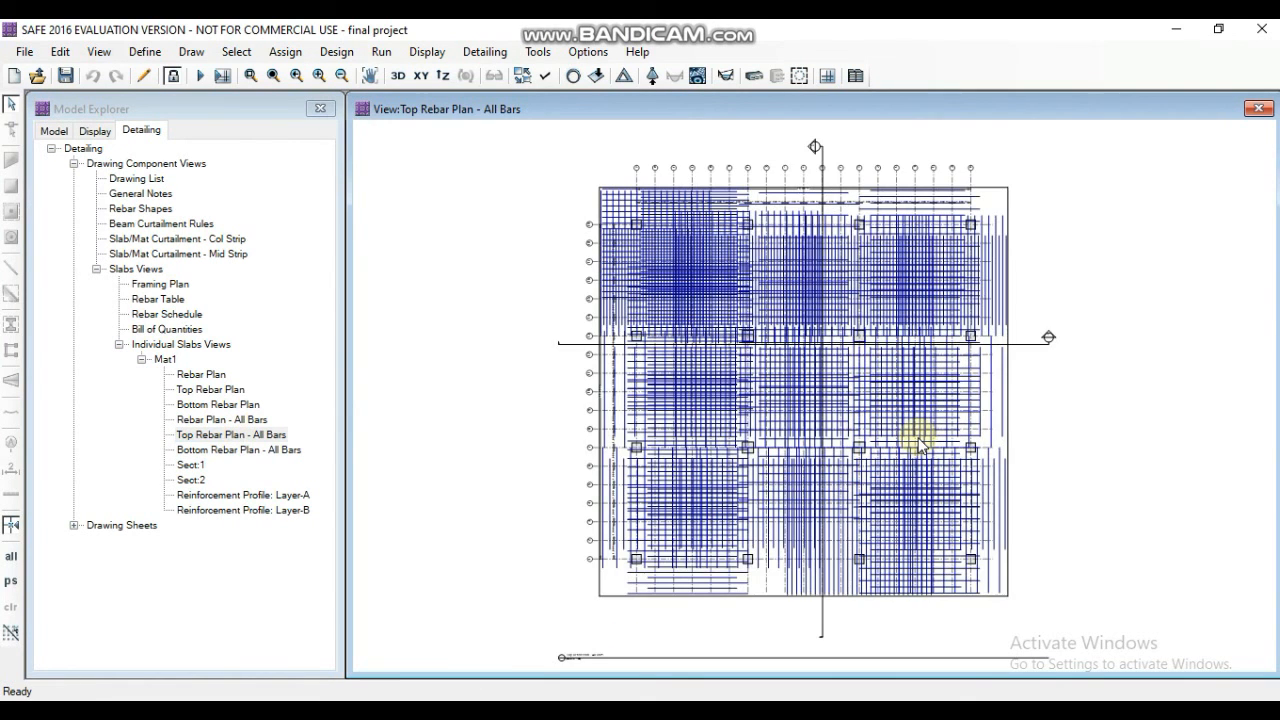
{"action": "scroll", "coordinate": [903, 438], "scroll_direction": "up", "scroll_amount": 1}
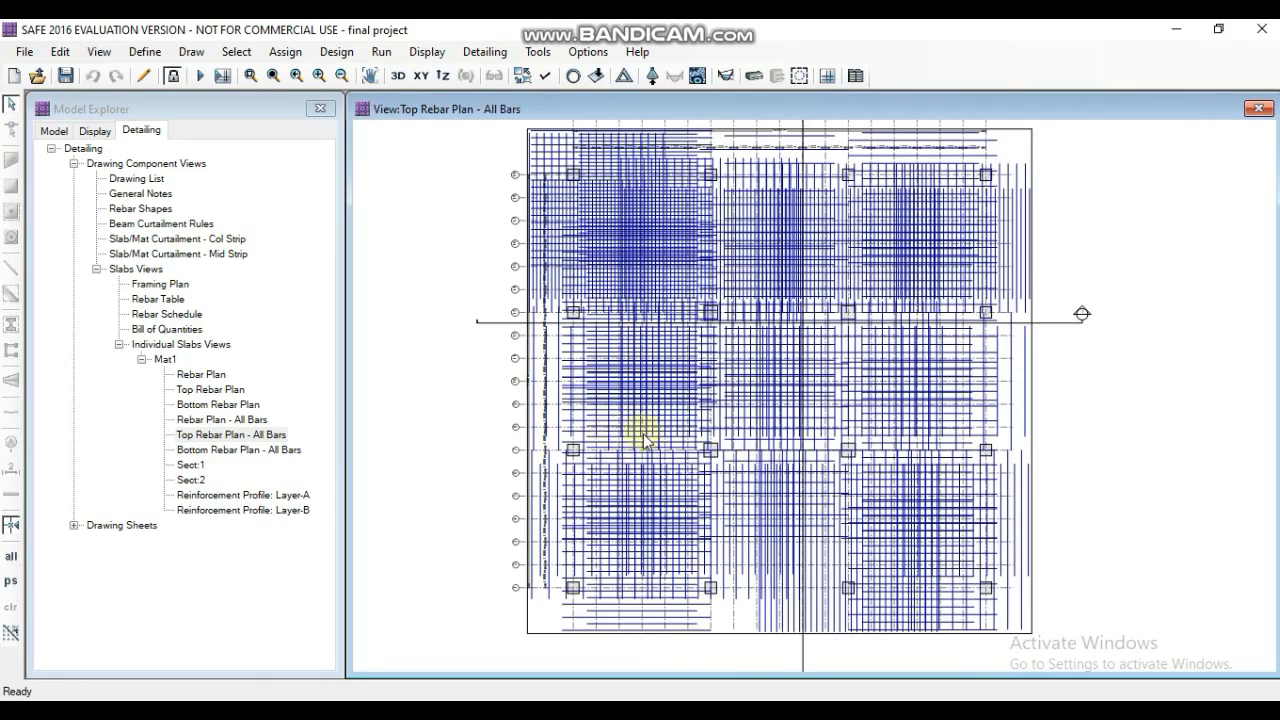
{"action": "scroll", "coordinate": [640, 437], "scroll_direction": "up", "scroll_amount": 1}
{"action": "scroll", "coordinate": [643, 440], "scroll_direction": "up", "scroll_amount": 1}
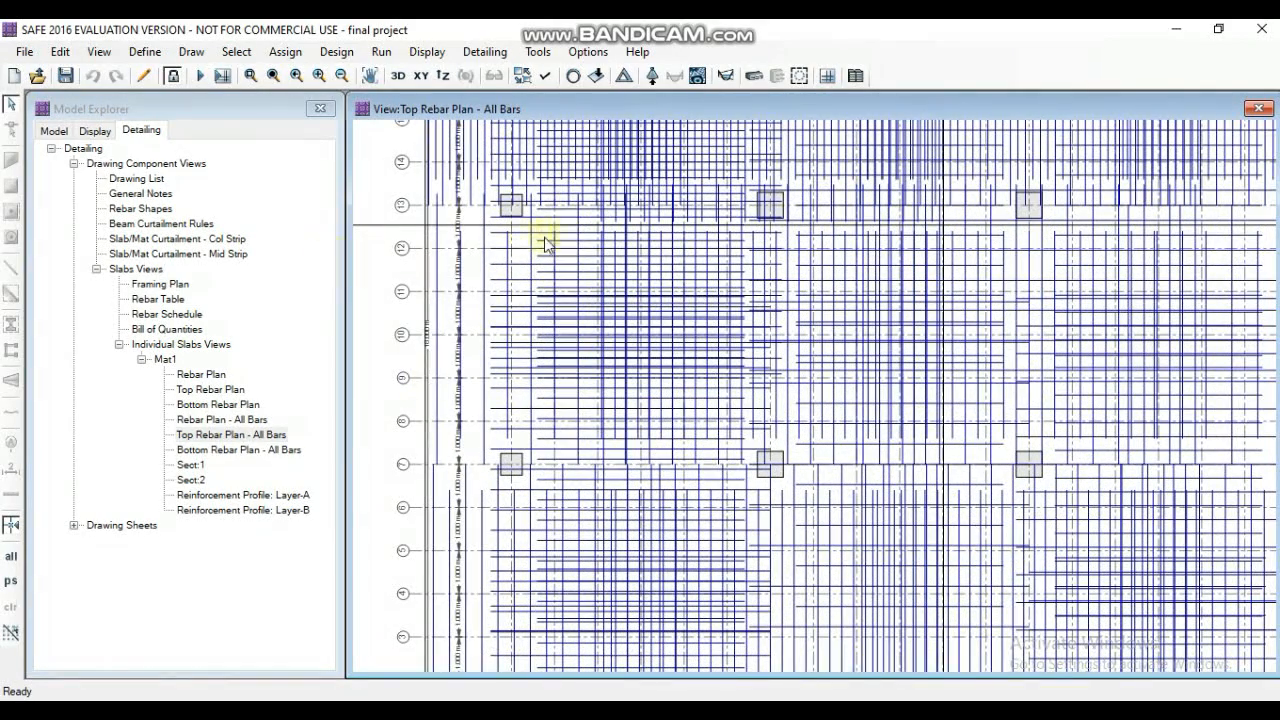
{"action": "scroll", "coordinate": [601, 450], "scroll_direction": "down", "scroll_amount": 1}
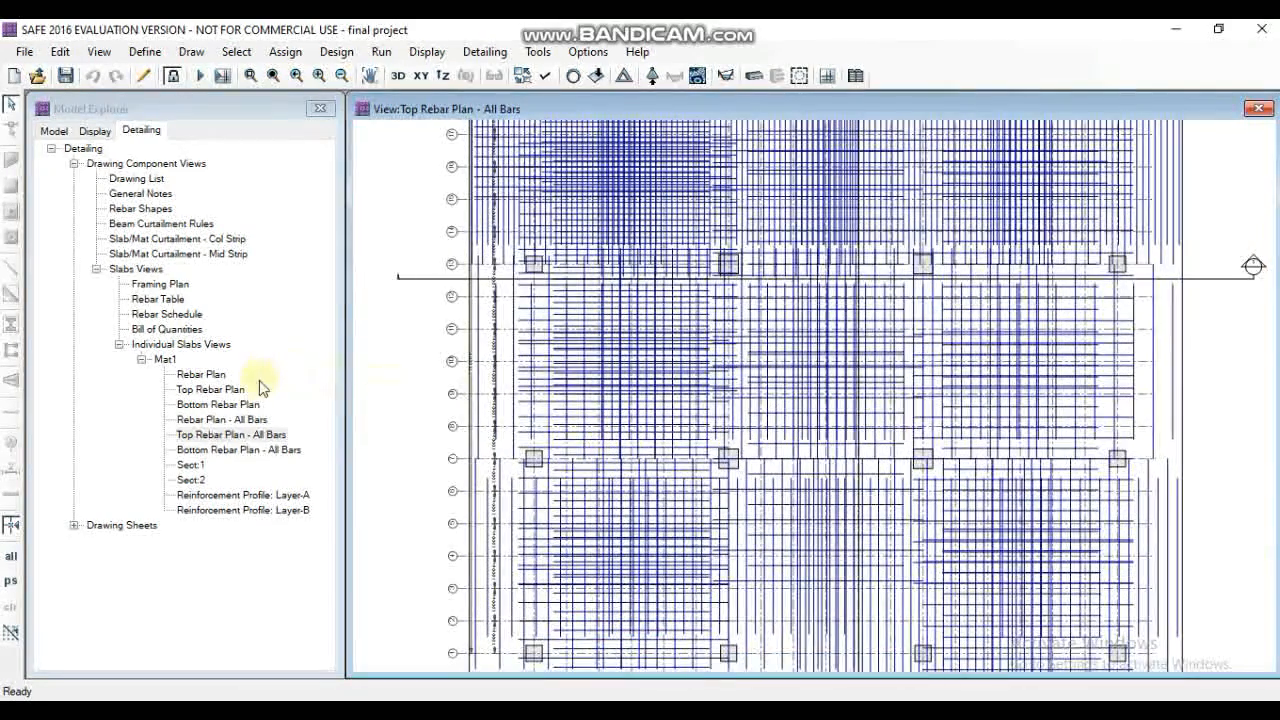
- Display the Rebar Plan - All Bars and the Top Rebar Plan of Mat1, and examine the top bar layout and callouts
{"action": "double_click", "coordinate": [250, 420]}
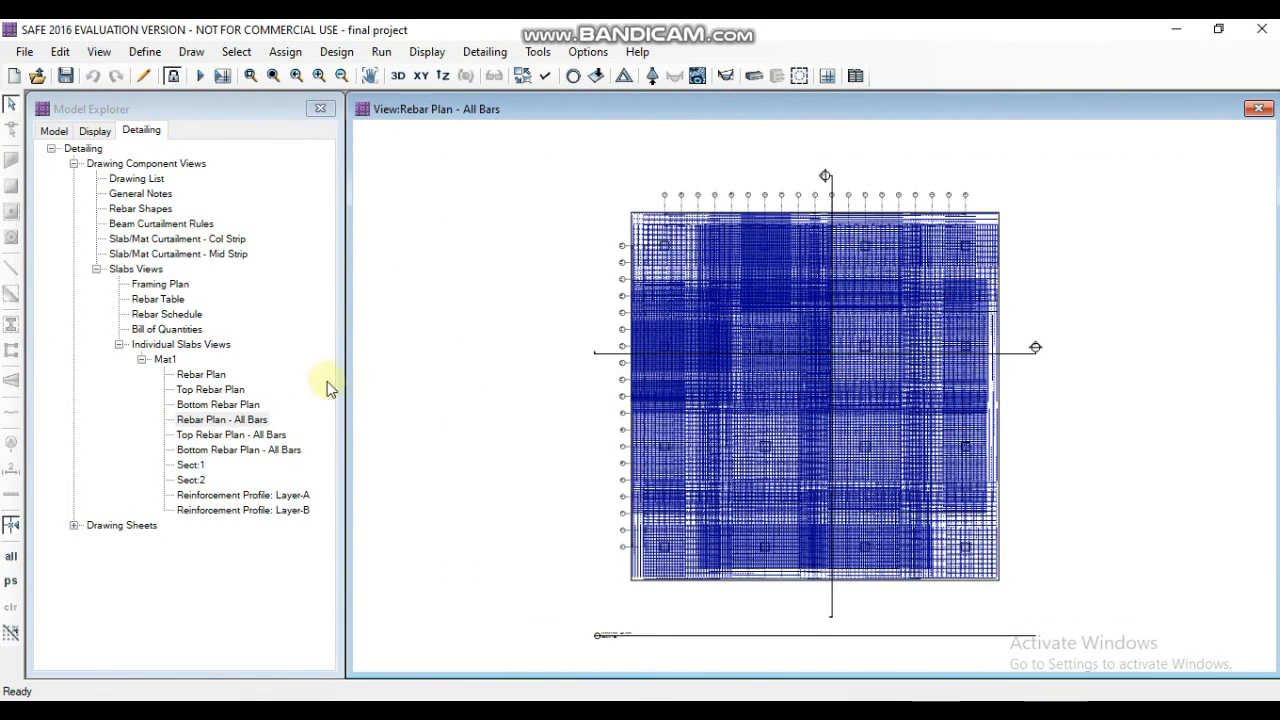
{"action": "double_click", "coordinate": [211, 390]}
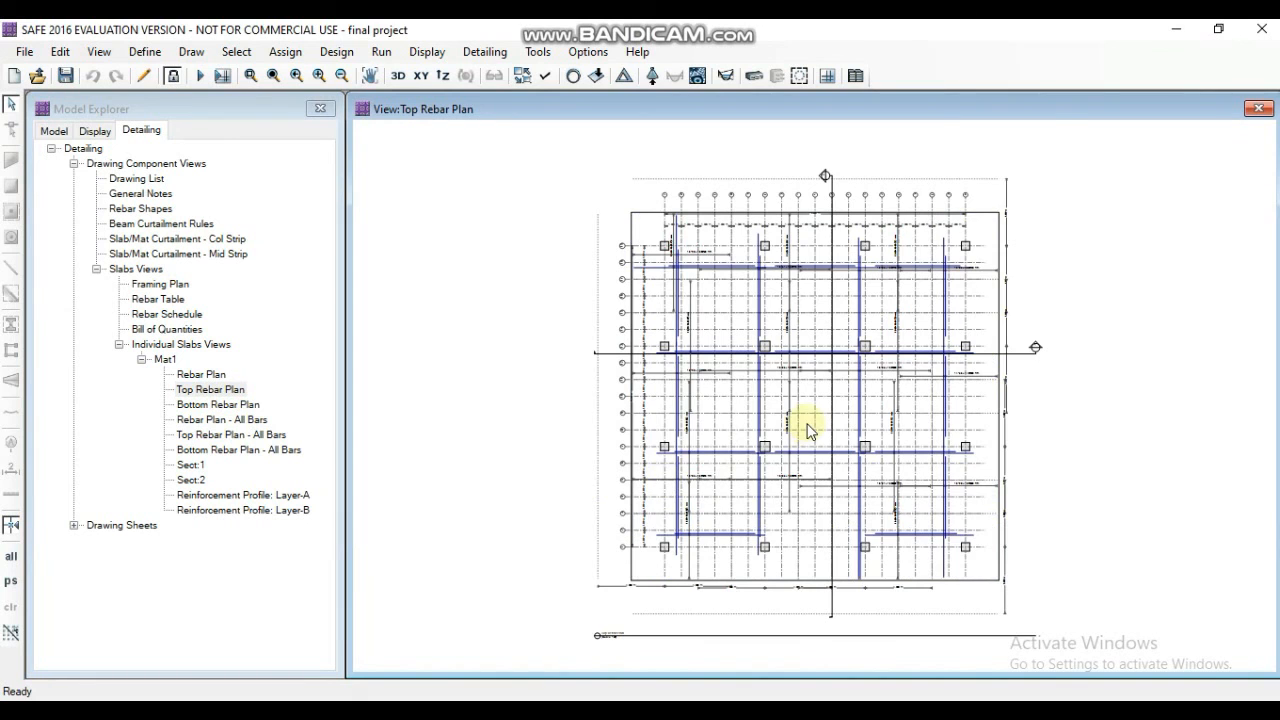
{"action": "scroll", "coordinate": [810, 430], "scroll_direction": "up", "scroll_amount": 3}
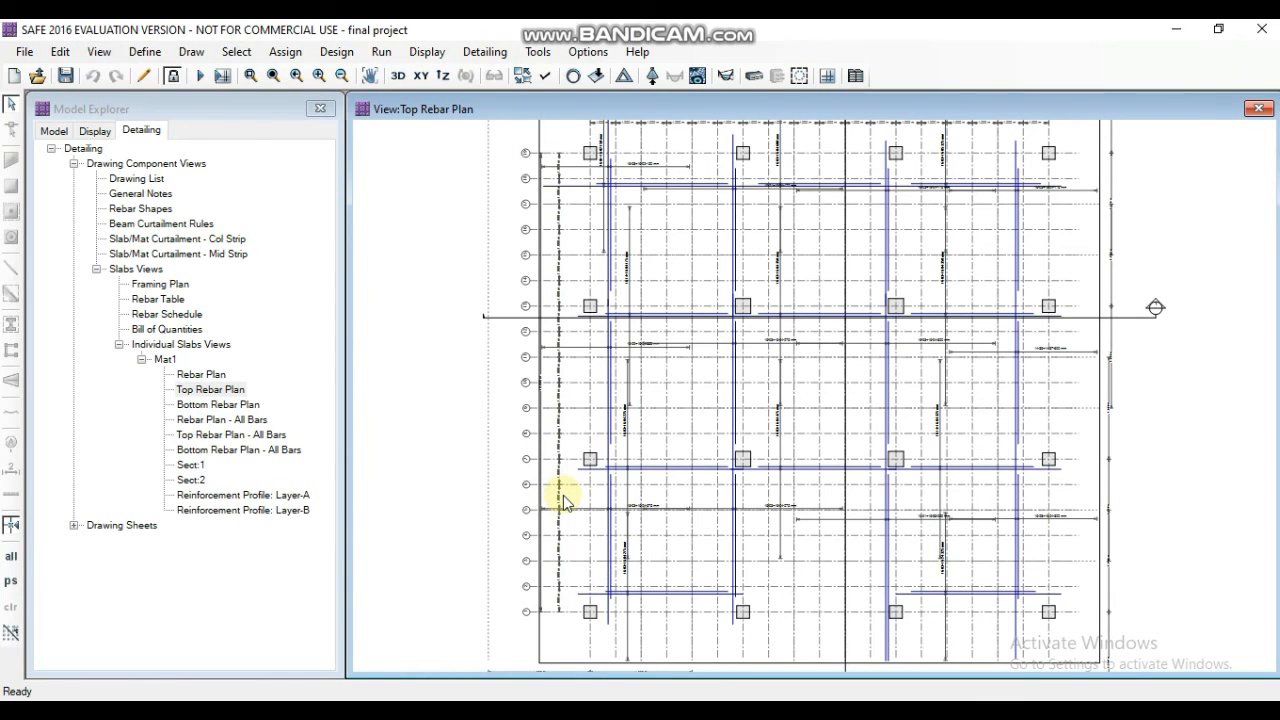
{"action": "scroll", "coordinate": [559, 497], "scroll_direction": "down", "scroll_amount": 1}
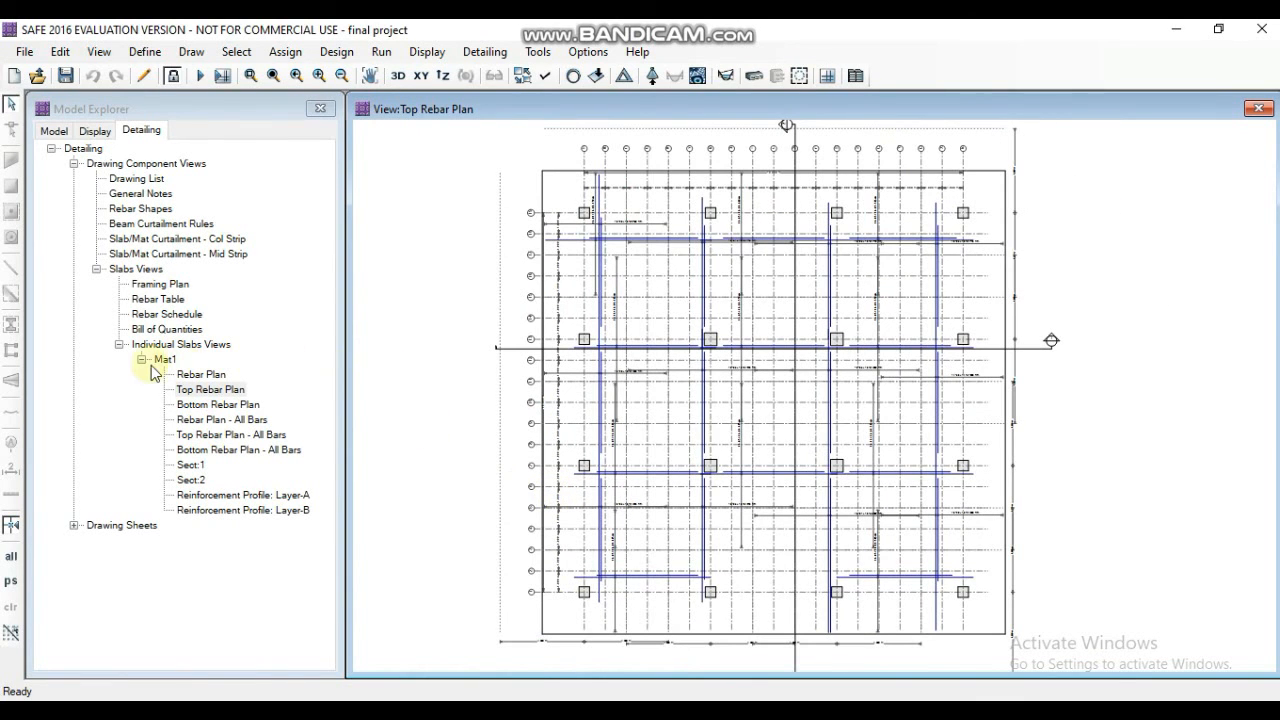